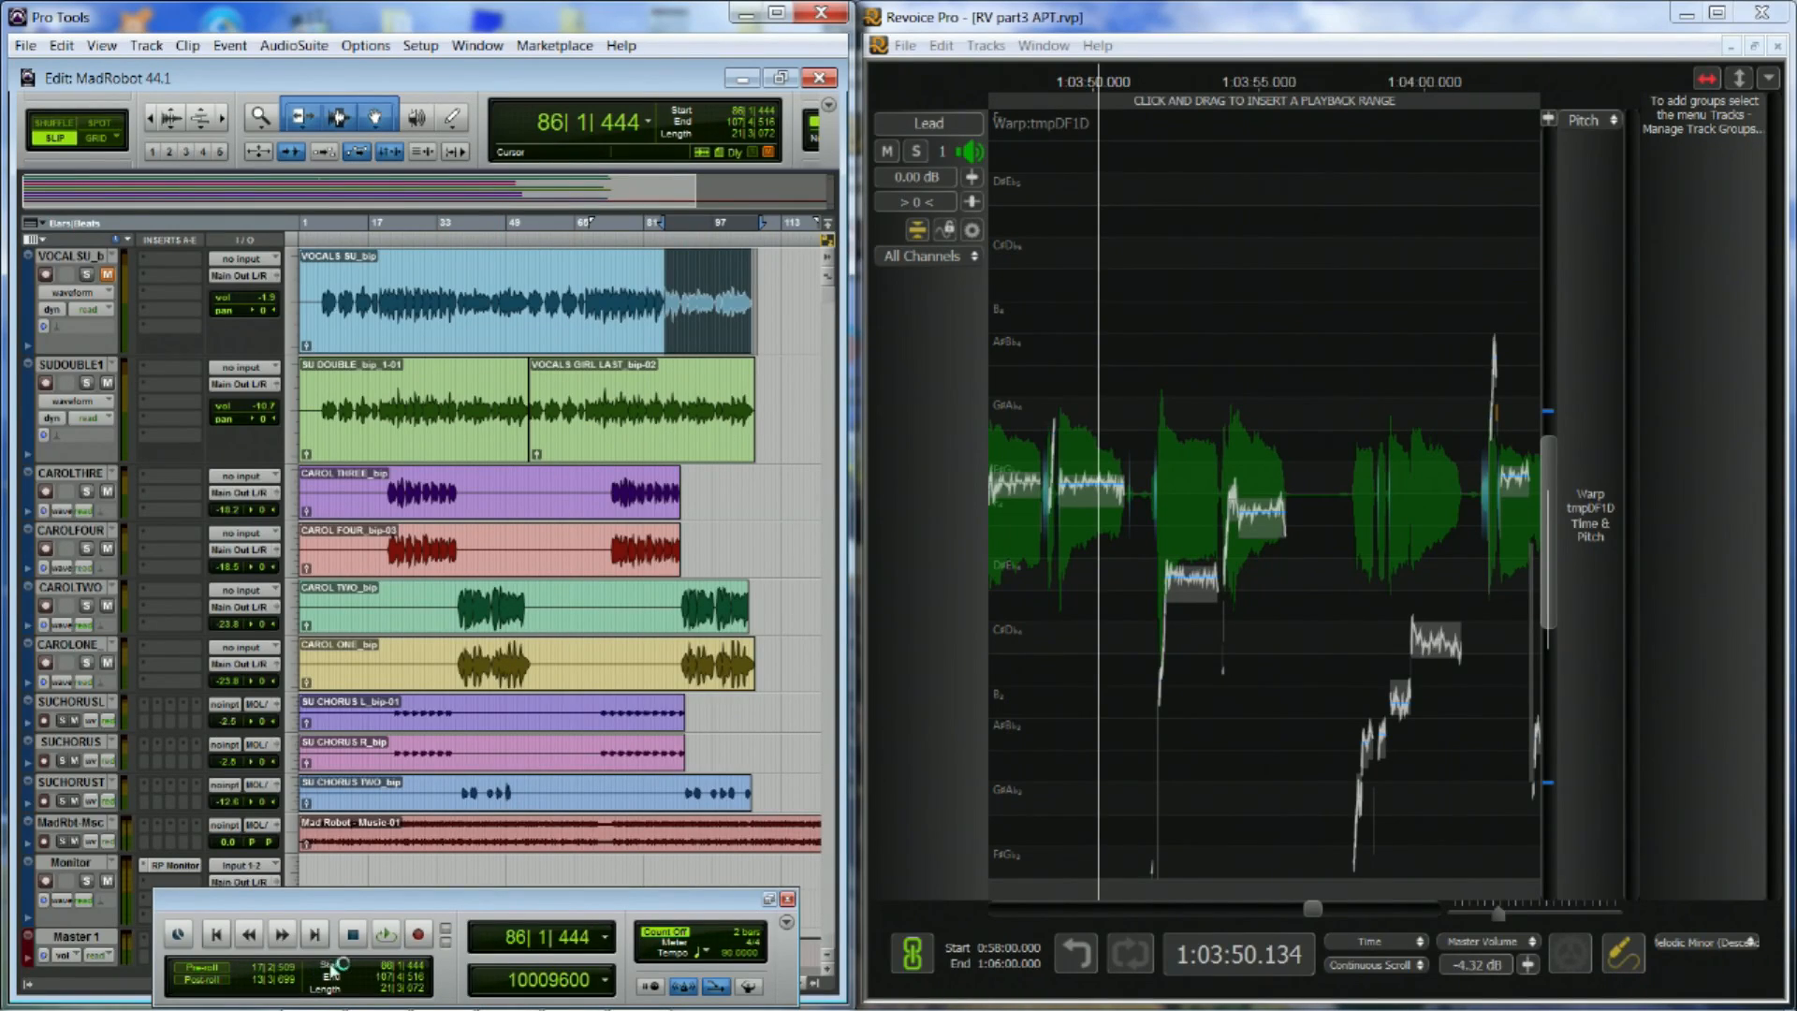
Play the Pro Tools session from bar 86, muting the Mad Robot music track and soloing the CAROLTWO and CAROLONE tracks
left_click(386, 934)
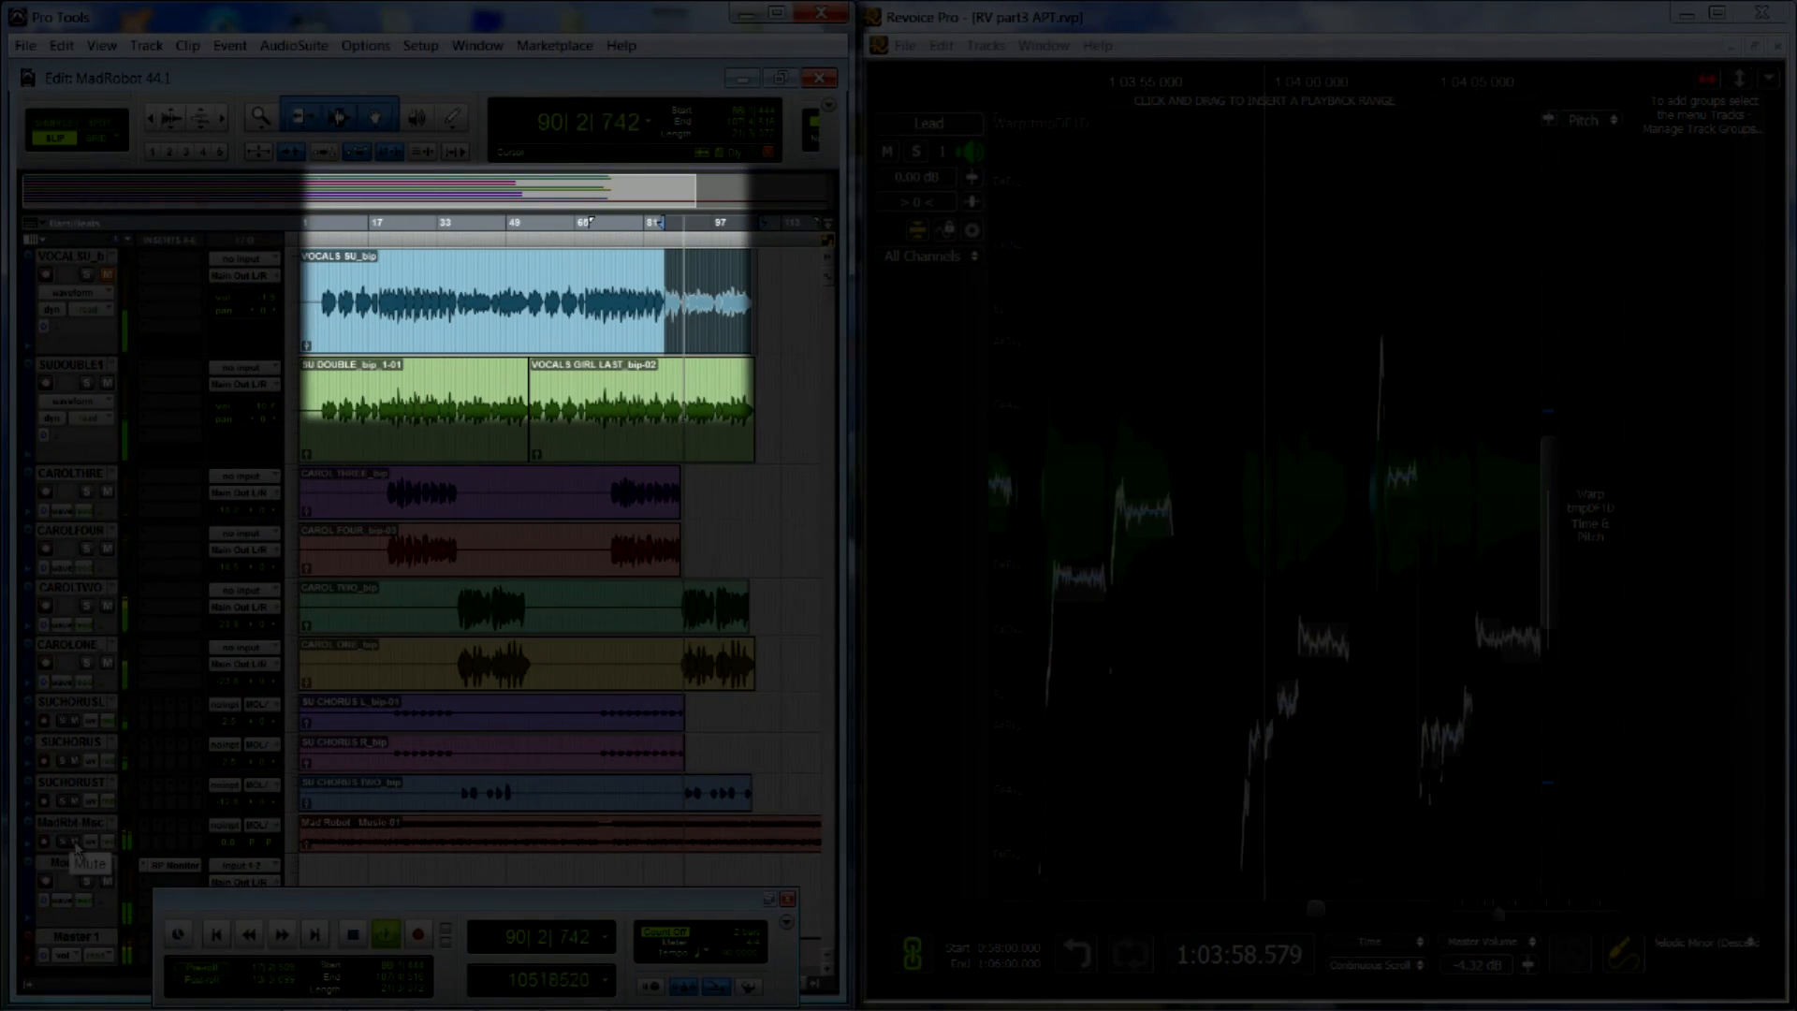
left_click(76, 844)
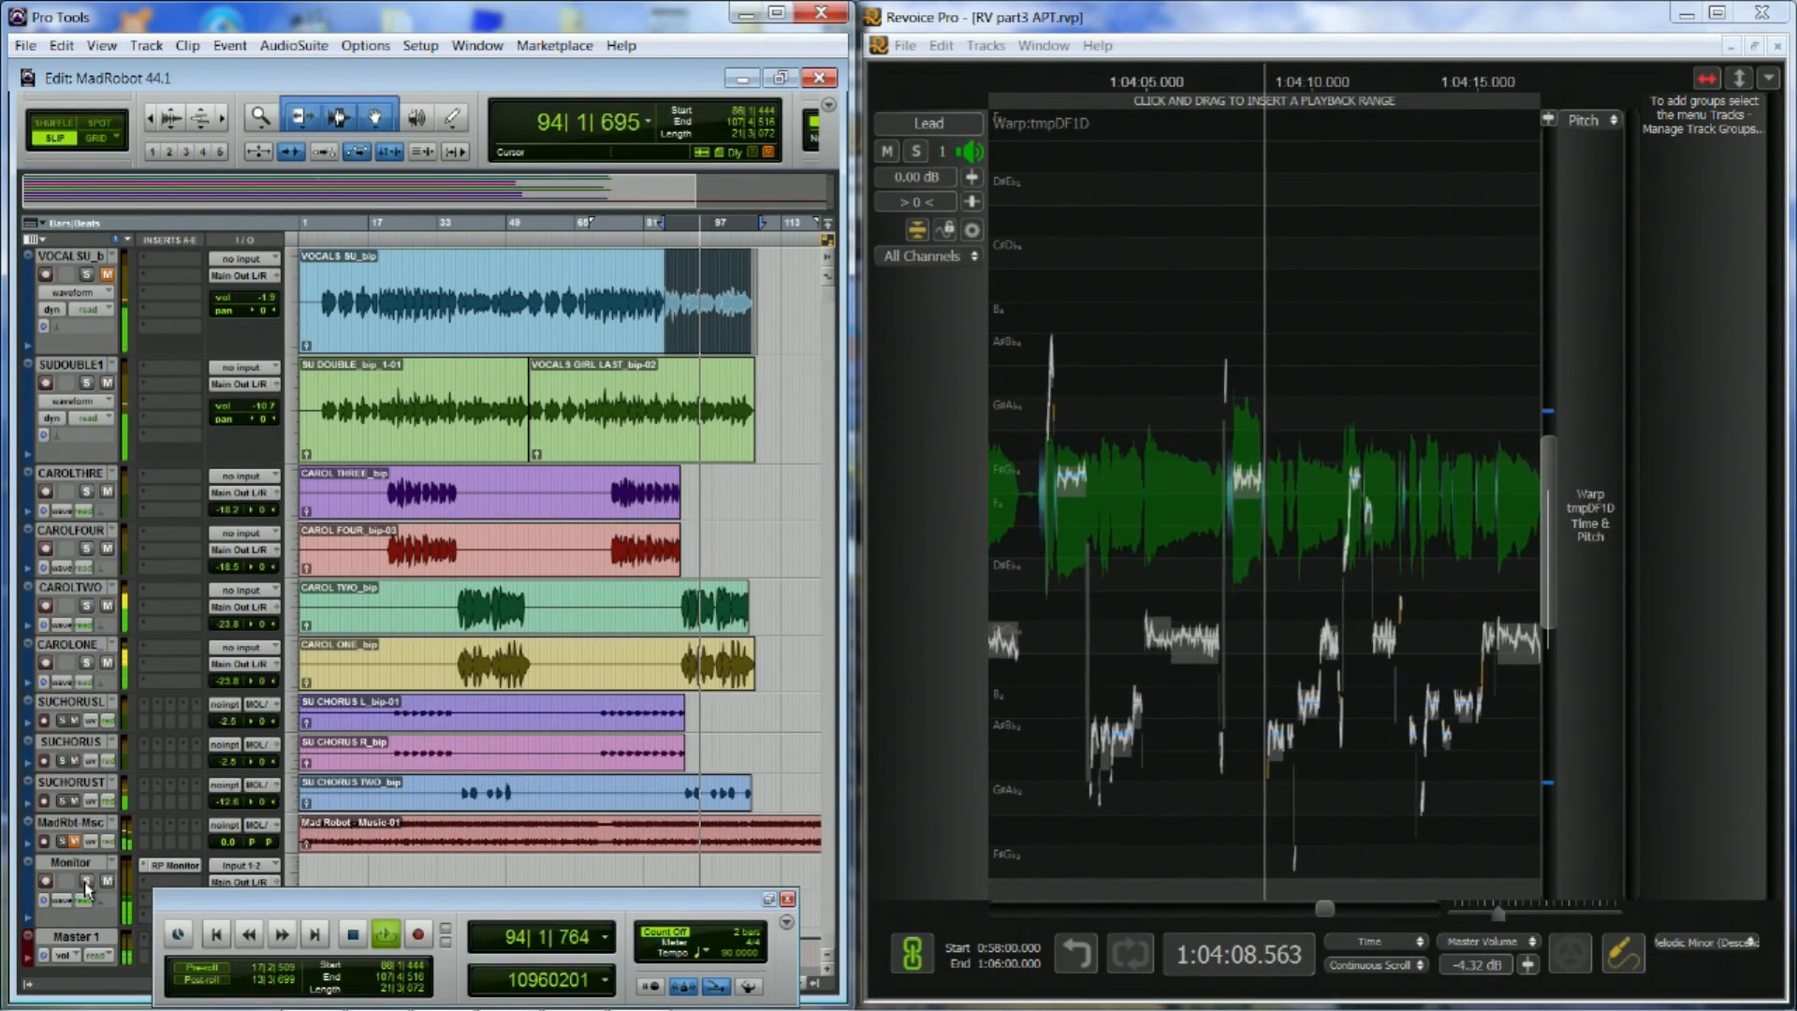
left_click(86, 606)
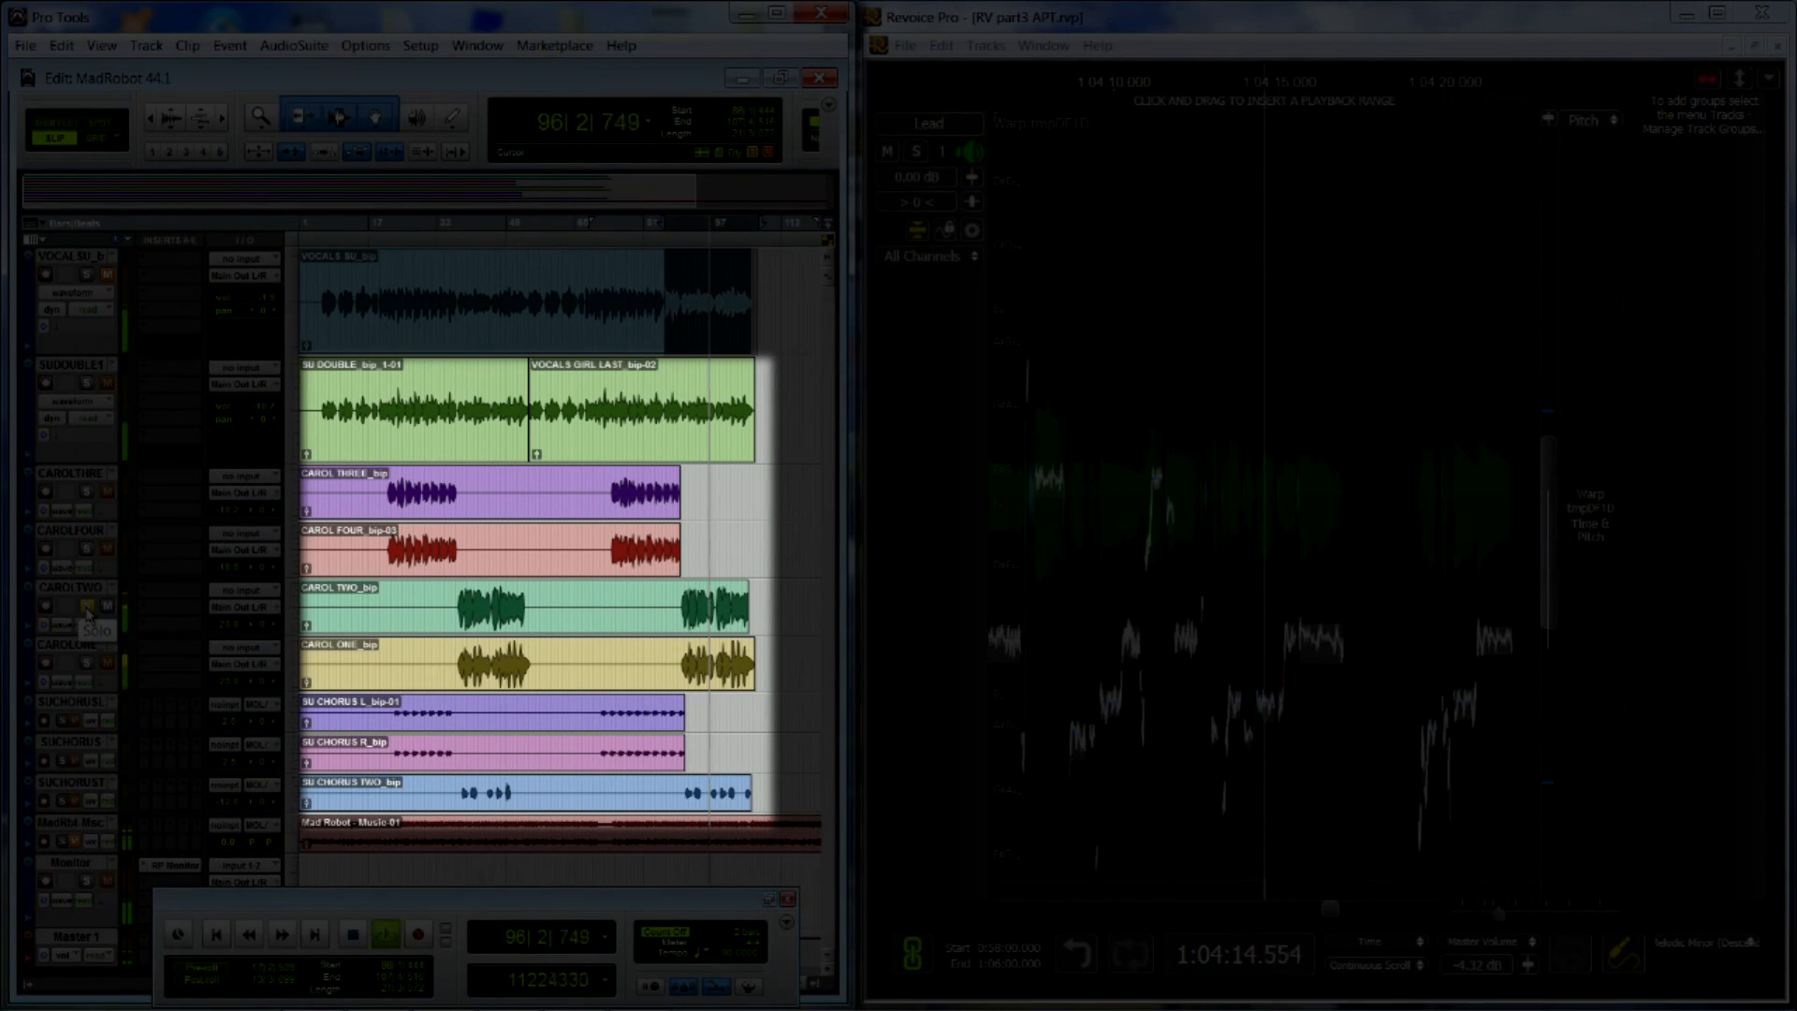
left_click(87, 664)
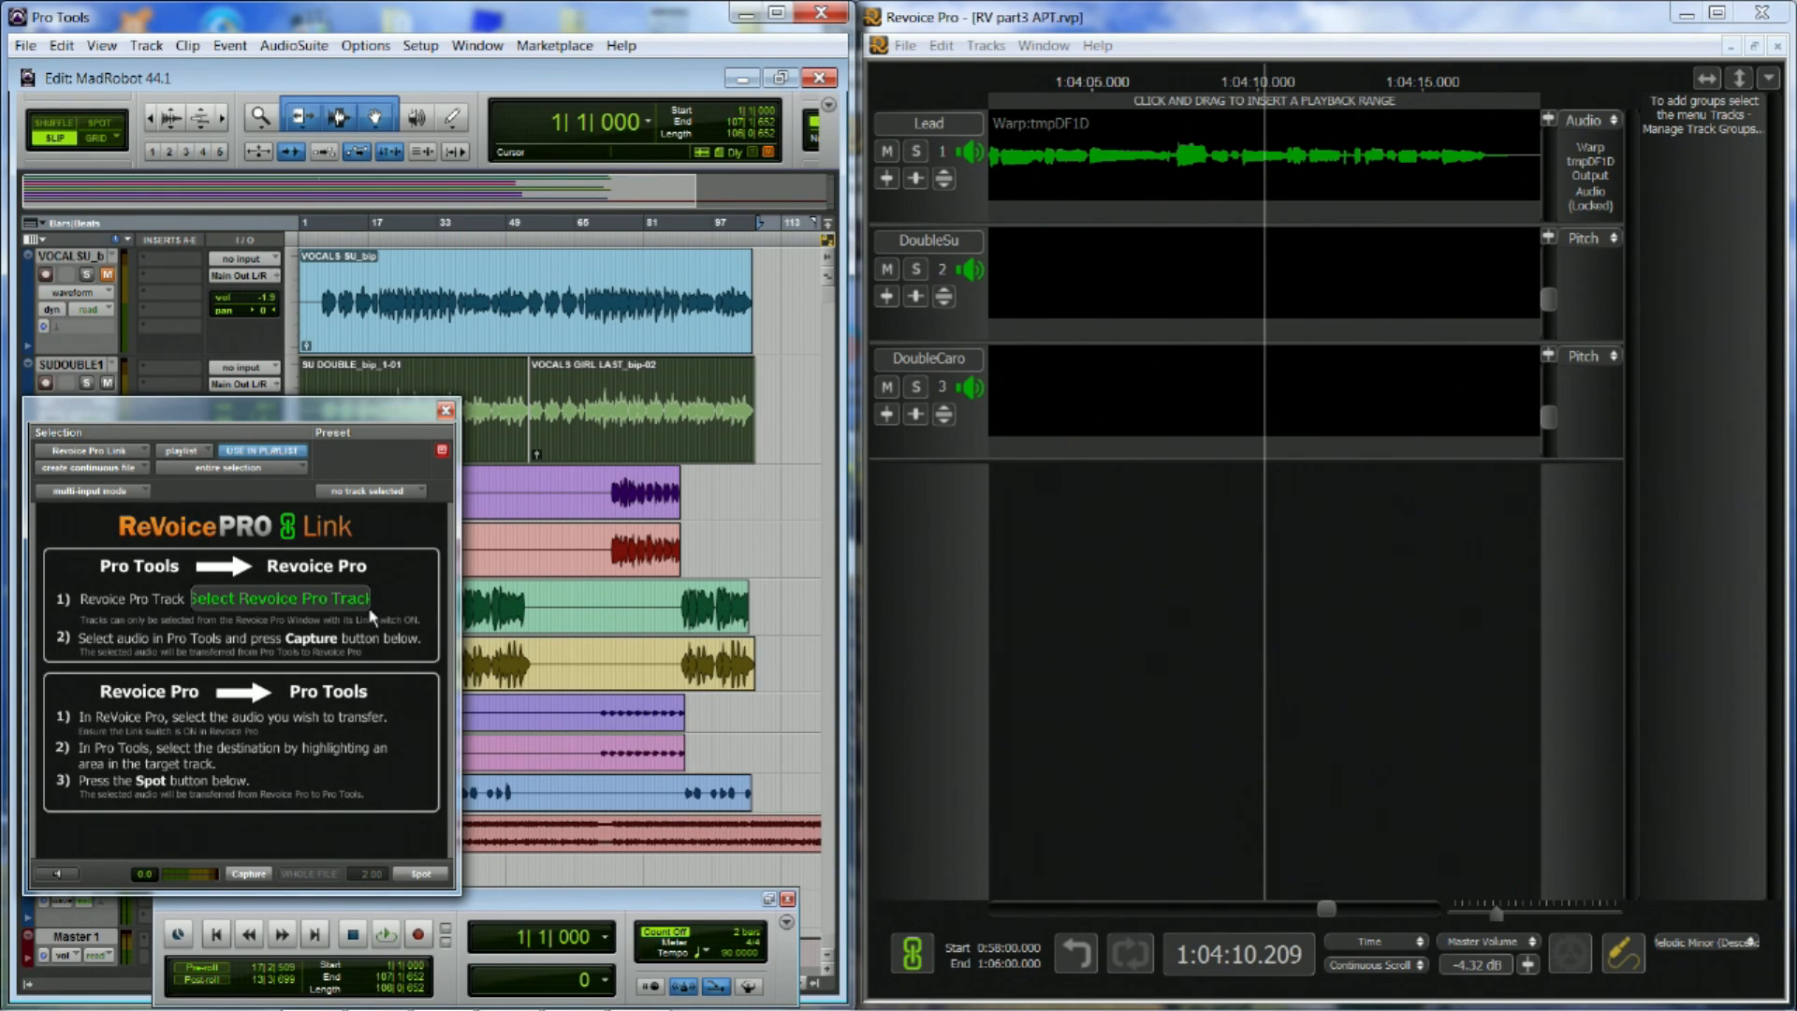
Capture the selected SU DOUBLE vocals from Pro Tools into the DoubleSu track of Revoice Pro
left_click(321, 604)
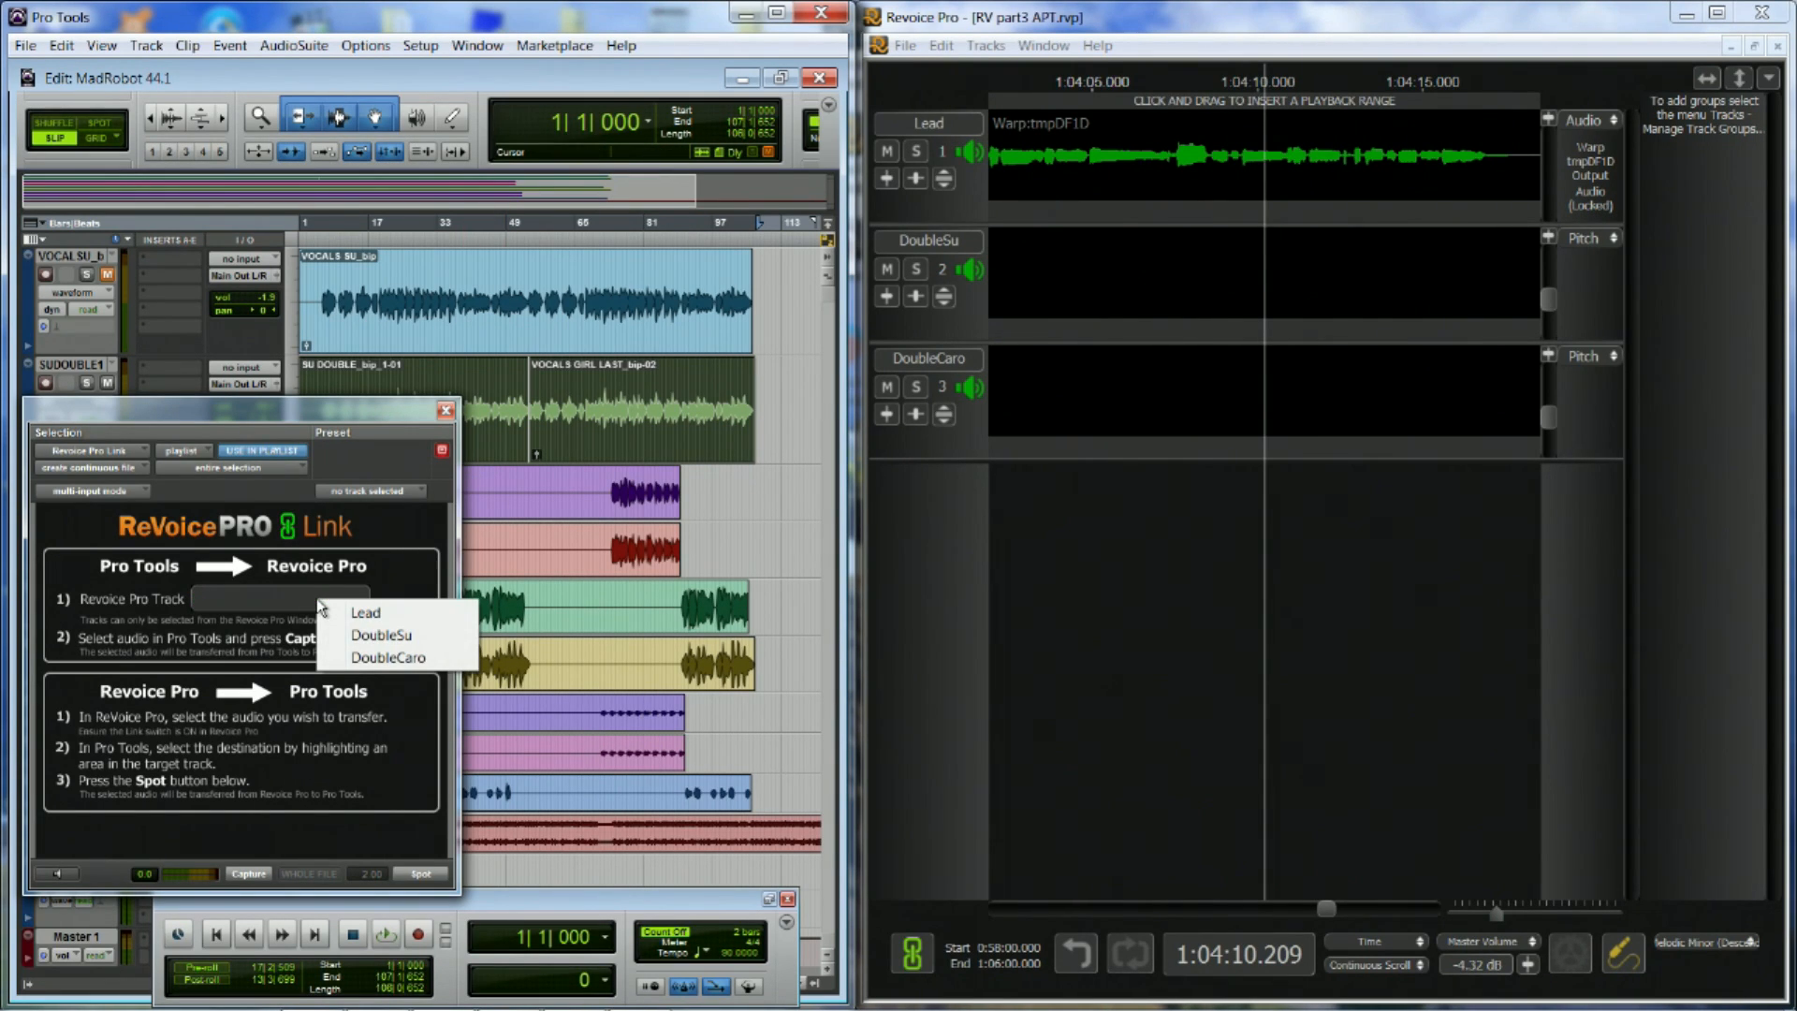
left_click(381, 636)
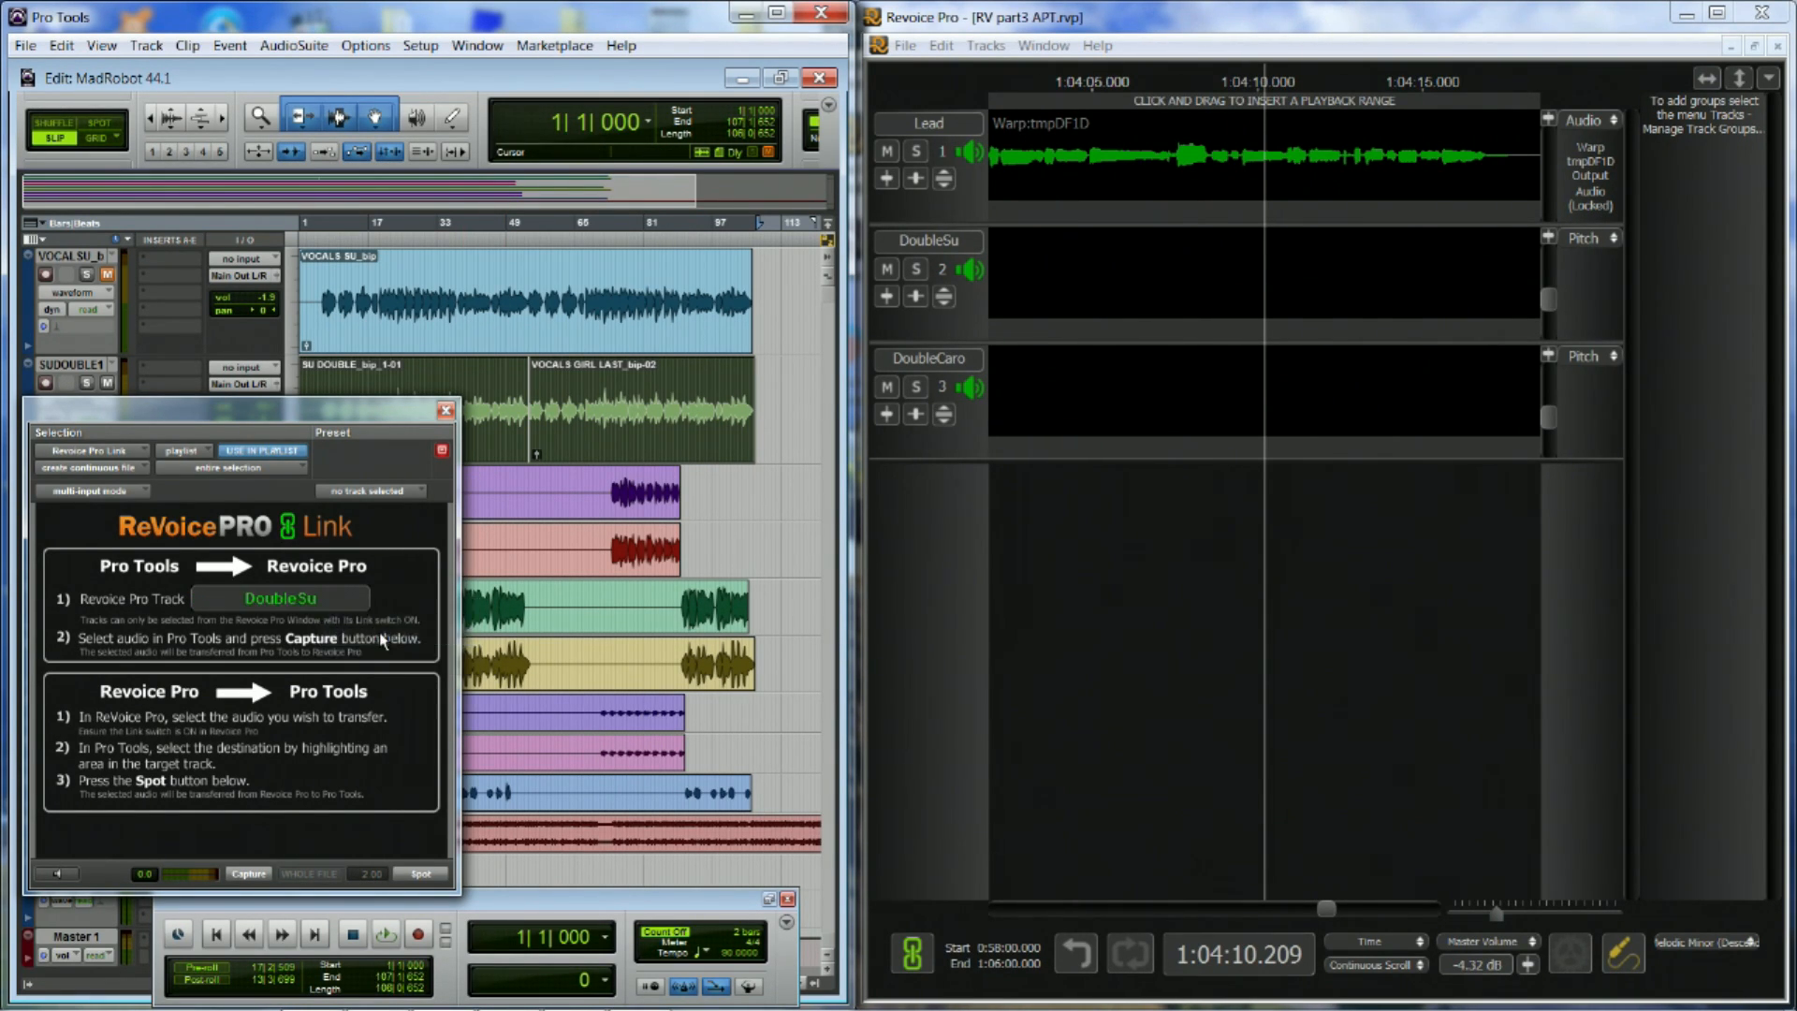
left_click(249, 875)
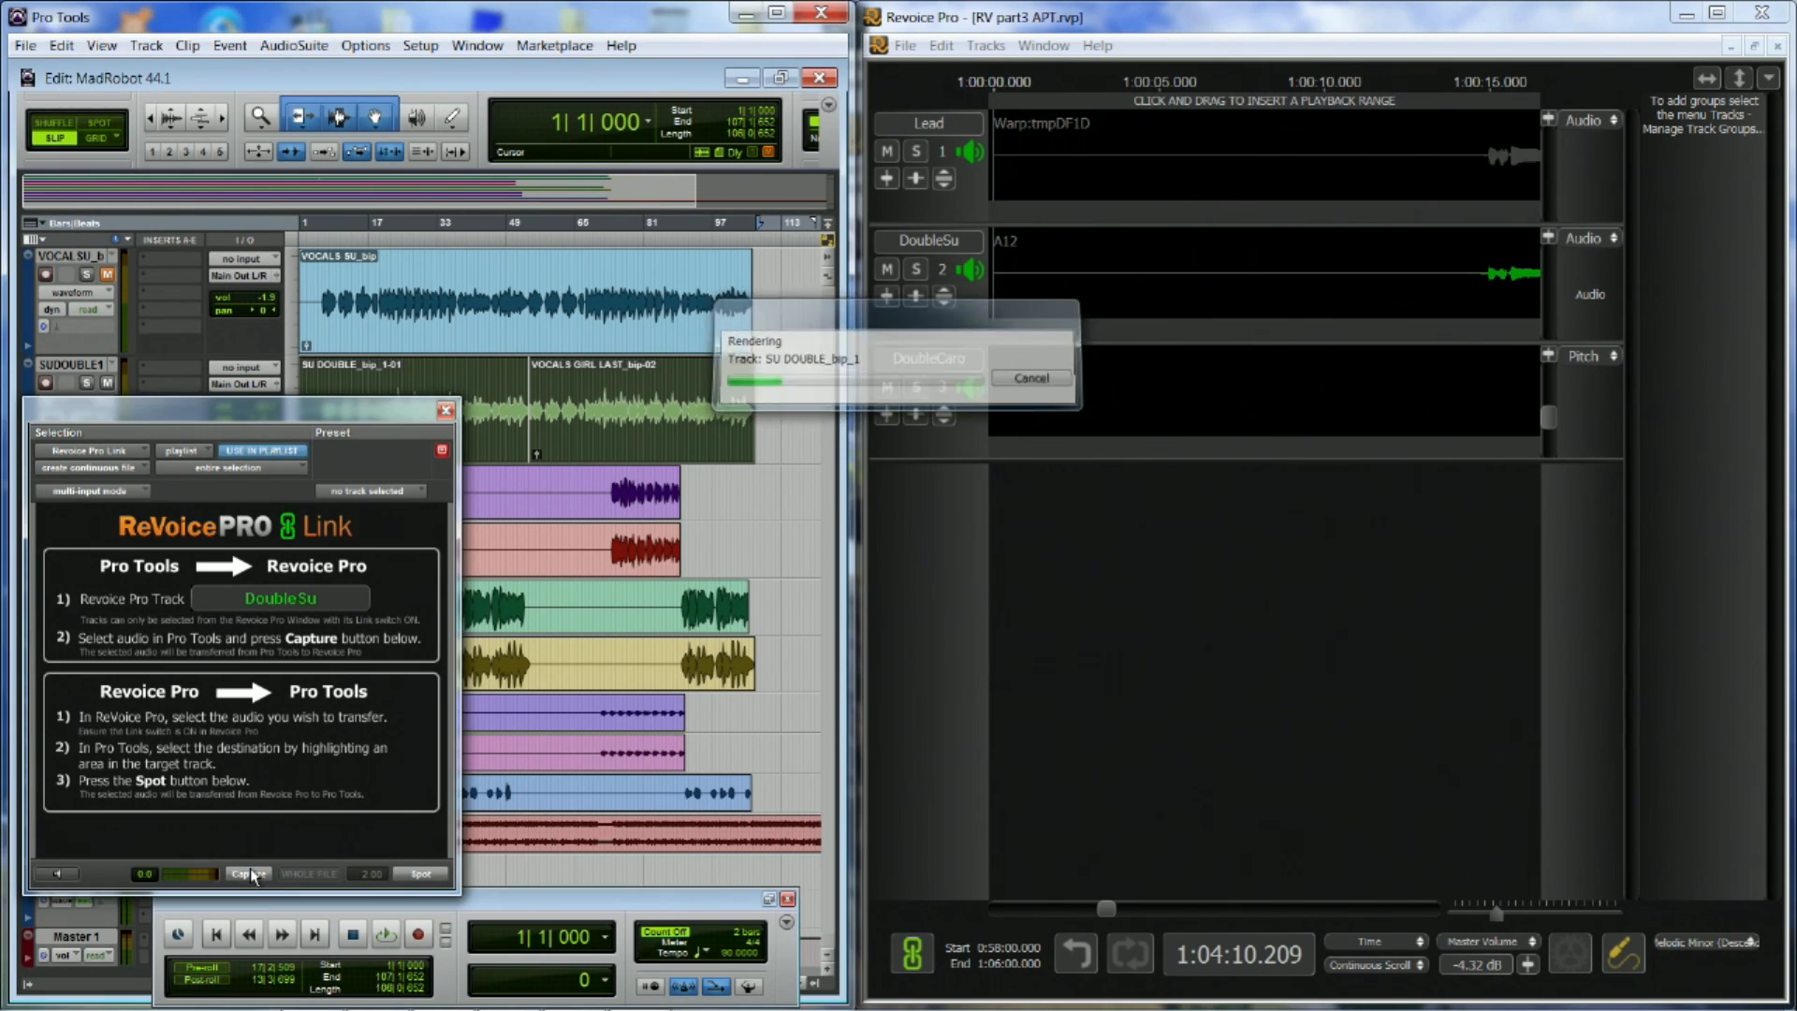
Capture the CAROL ONE clip from Pro Tools into the DoubleCaro track of Revoice Pro
left_click(718, 679)
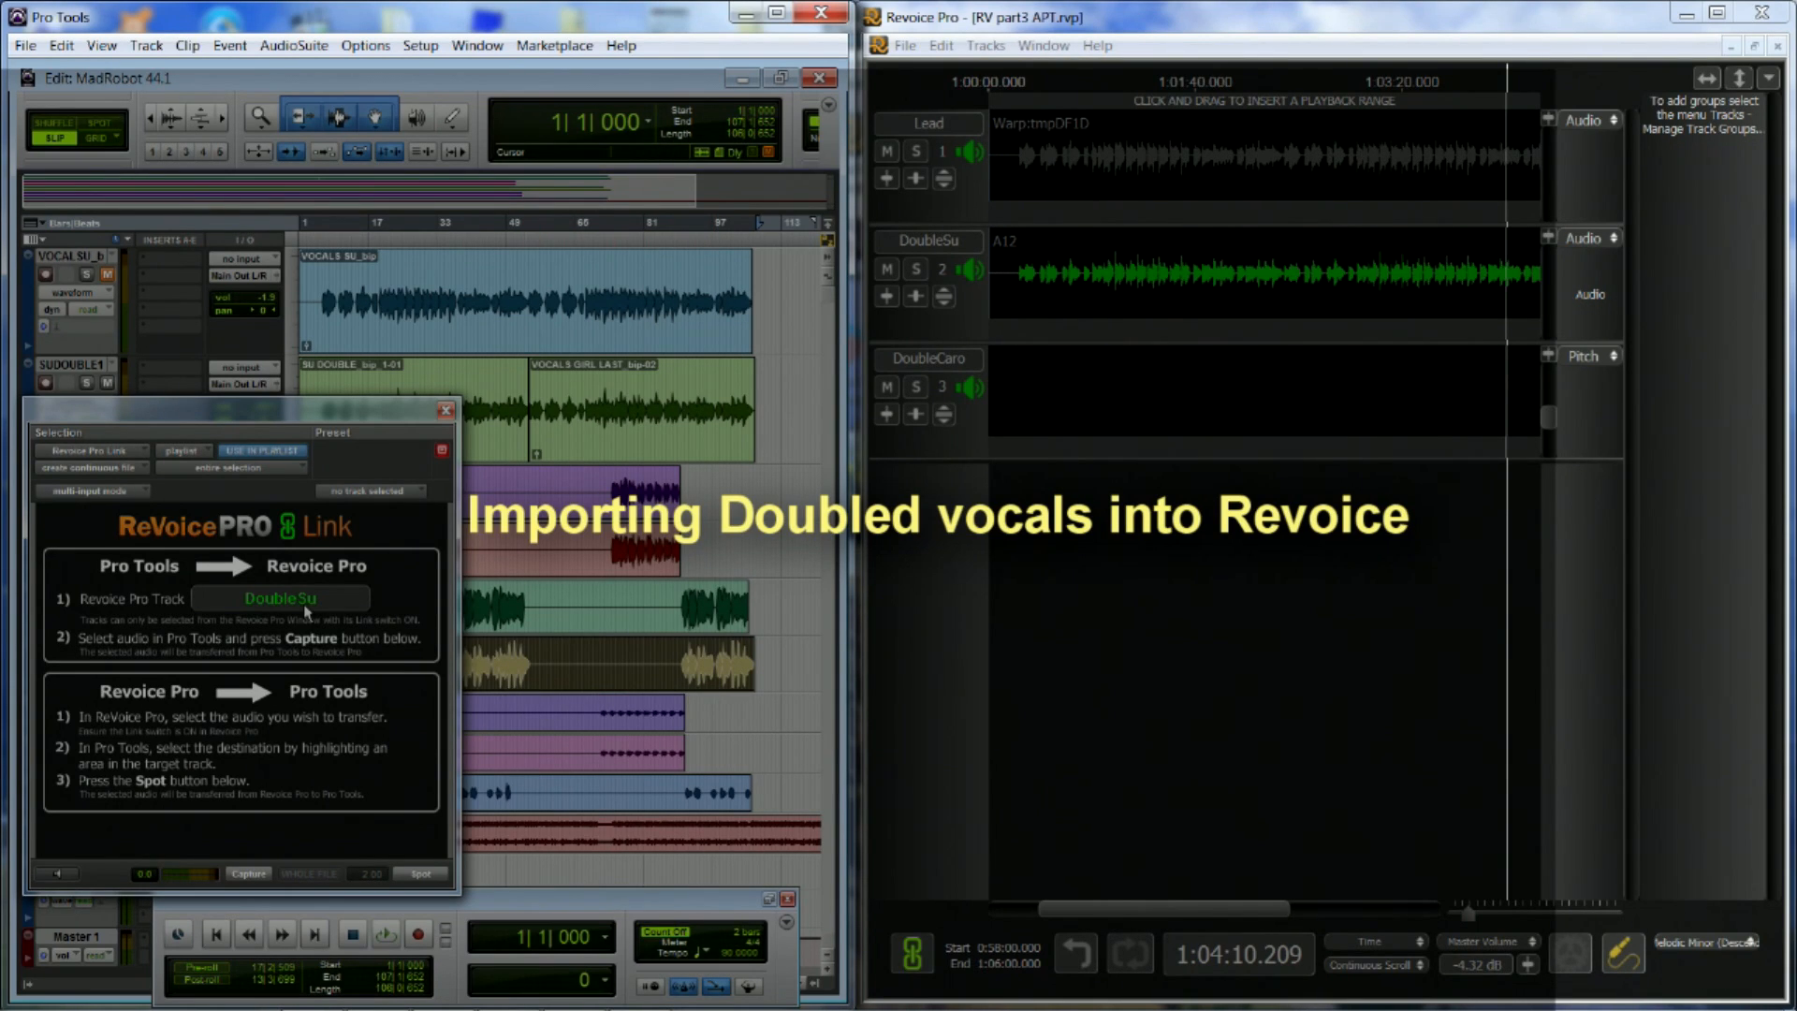
left_click(305, 612)
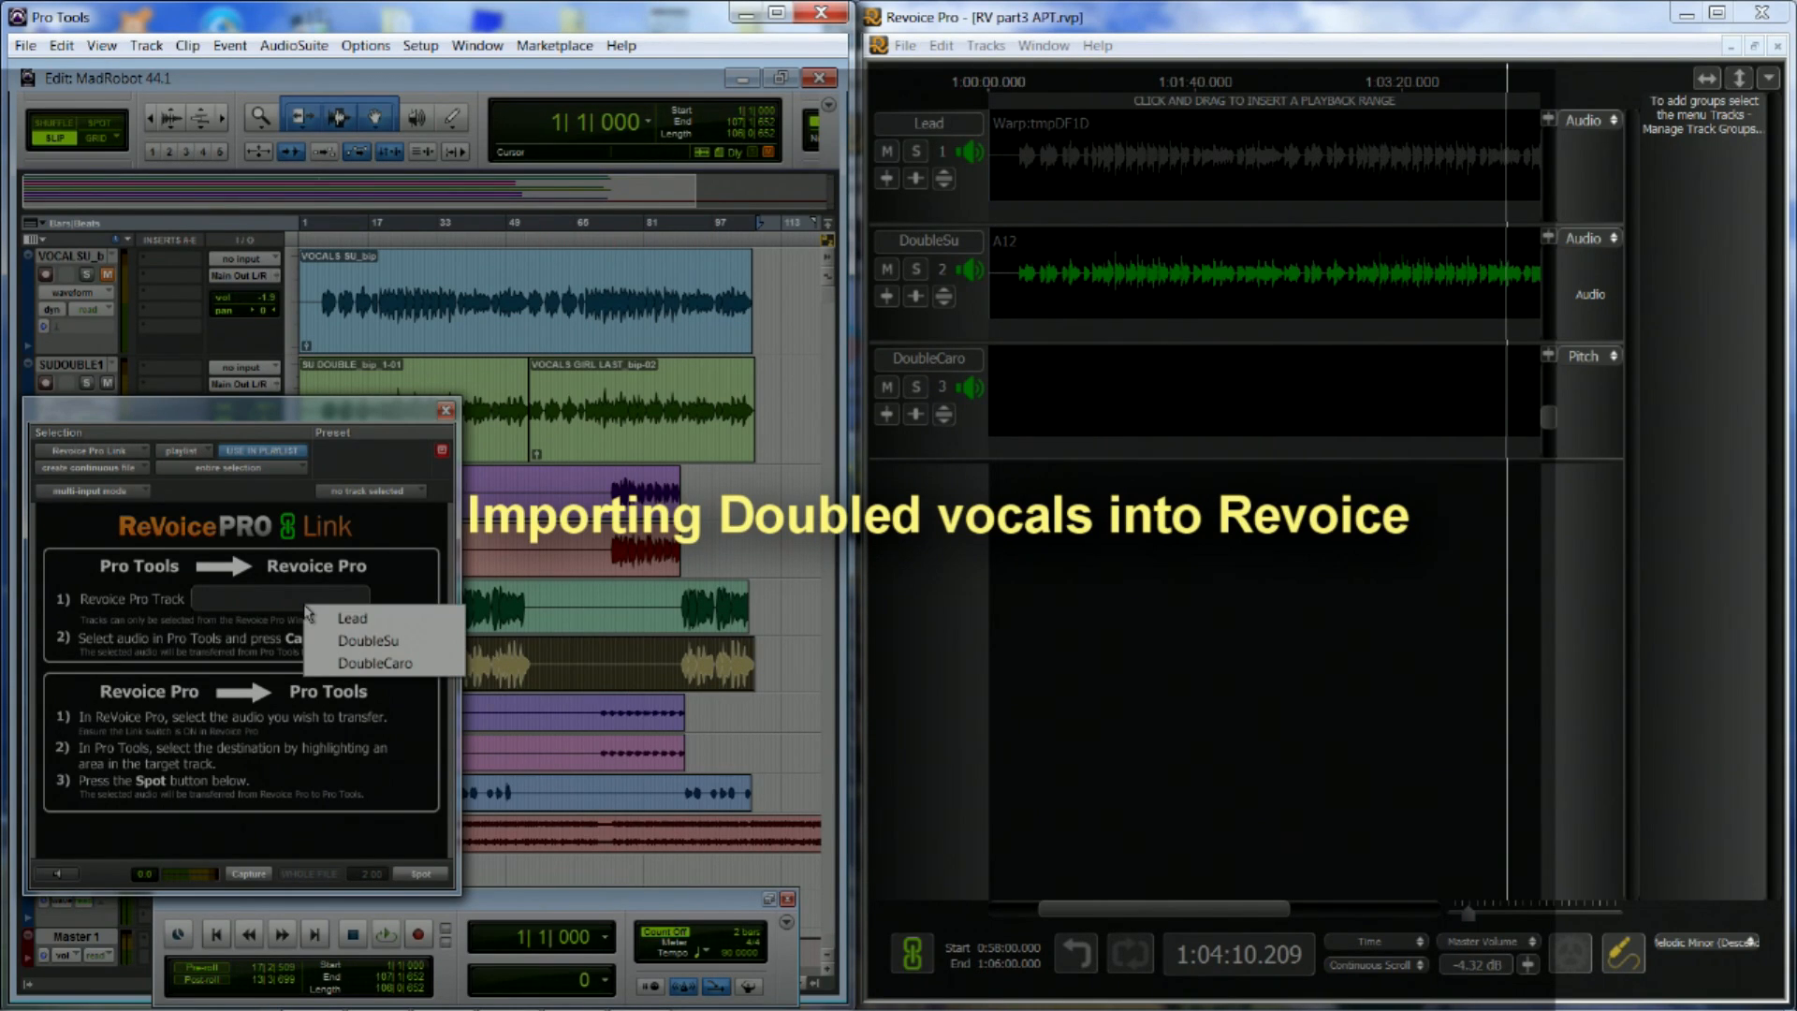
left_click(374, 663)
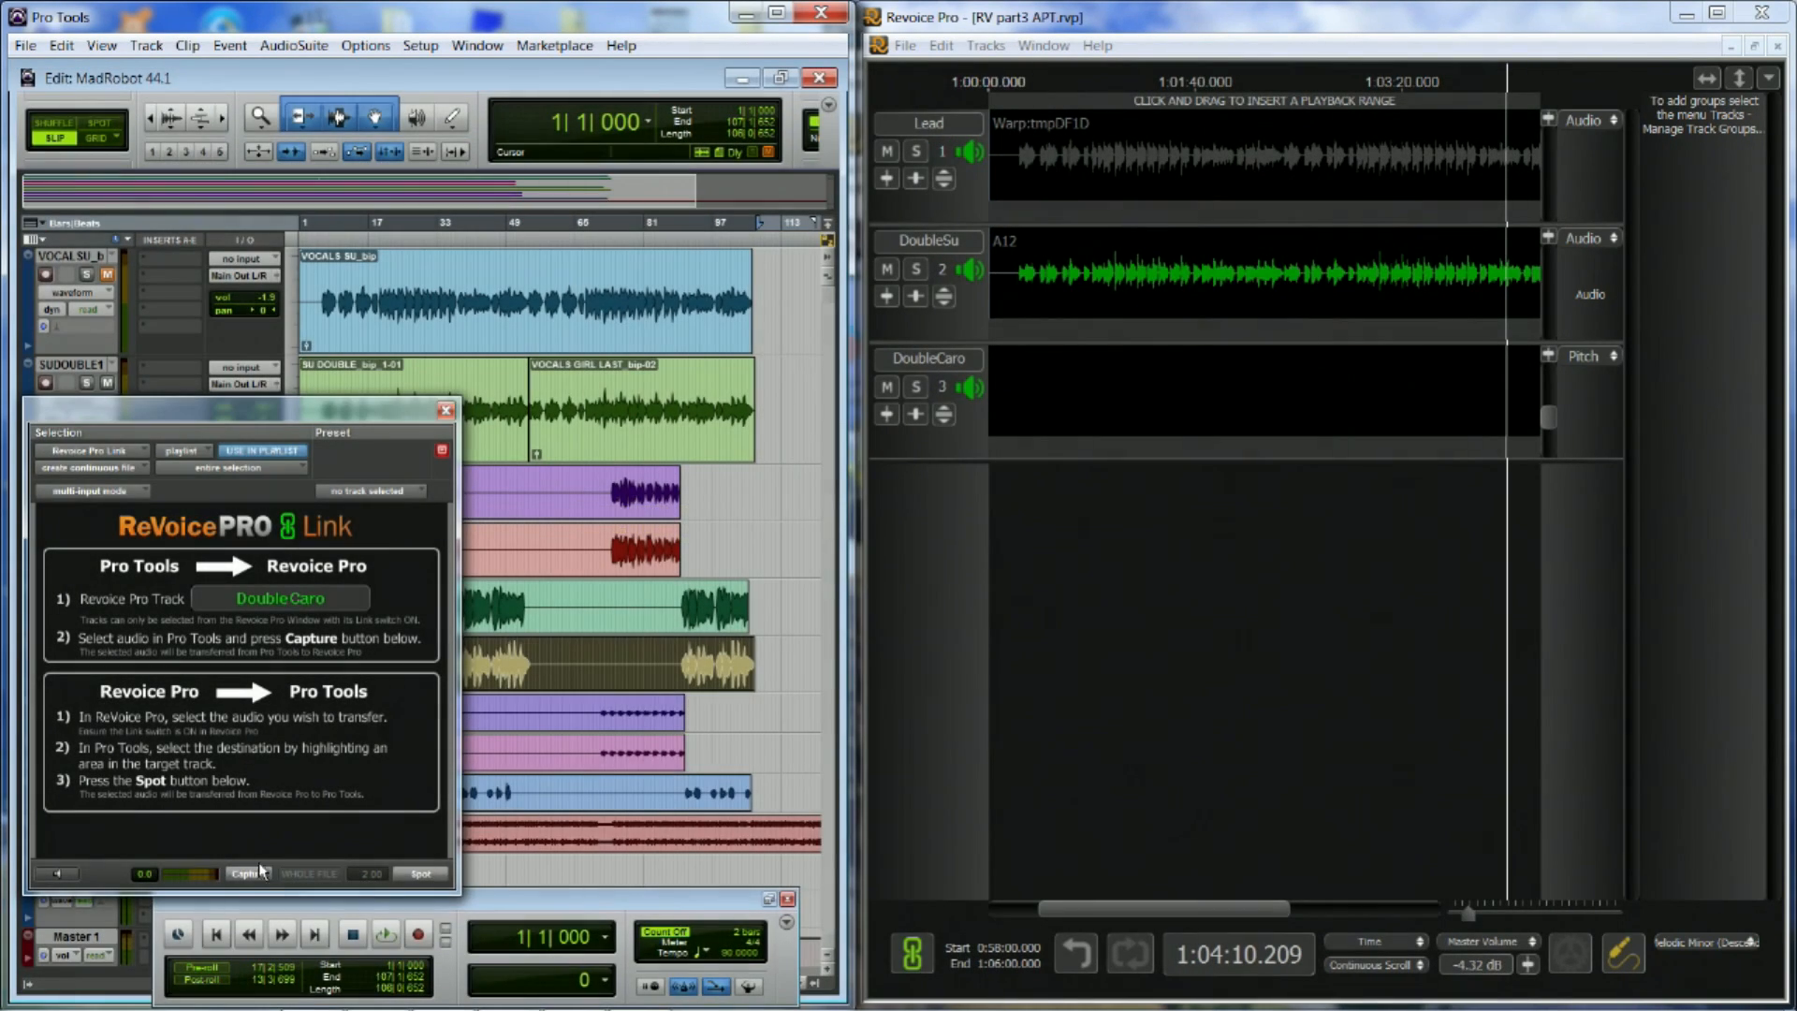
left_click(249, 874)
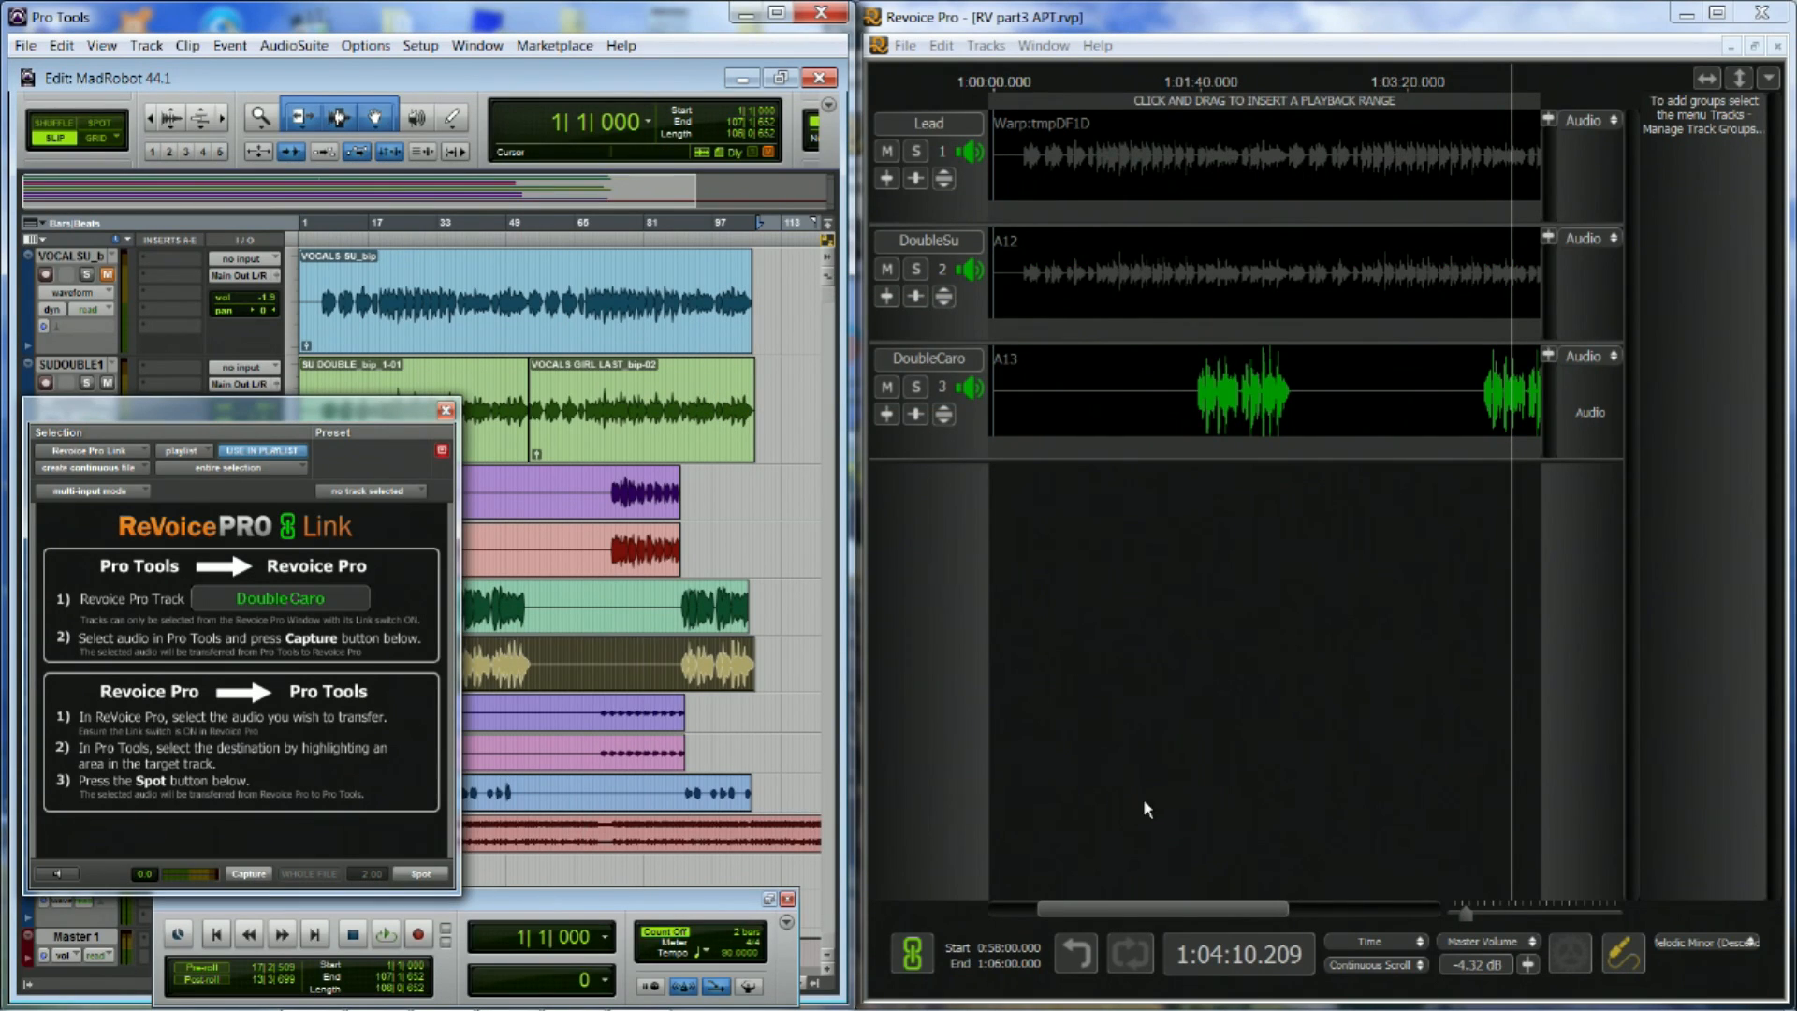
Switch to Revoice Pro, open the New Process window for an APT process and check its input start and end choices
left_click_drag(1465, 921, 1462, 924)
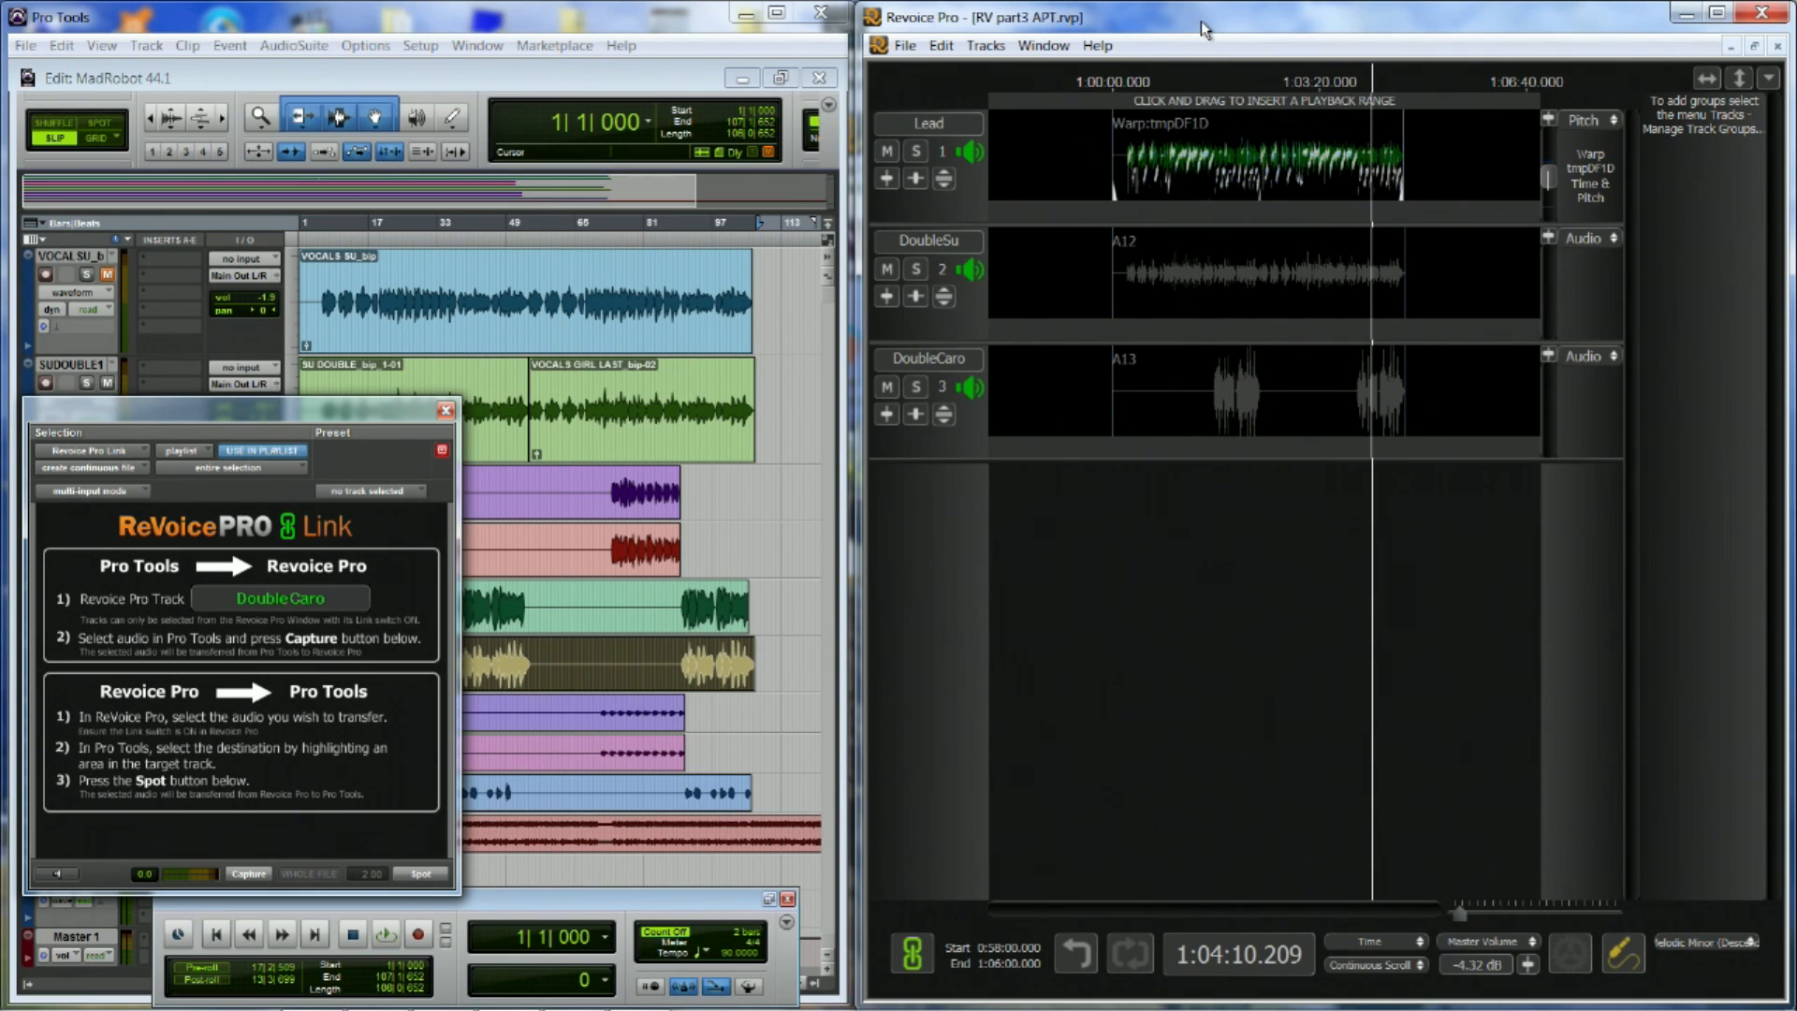
key("n")
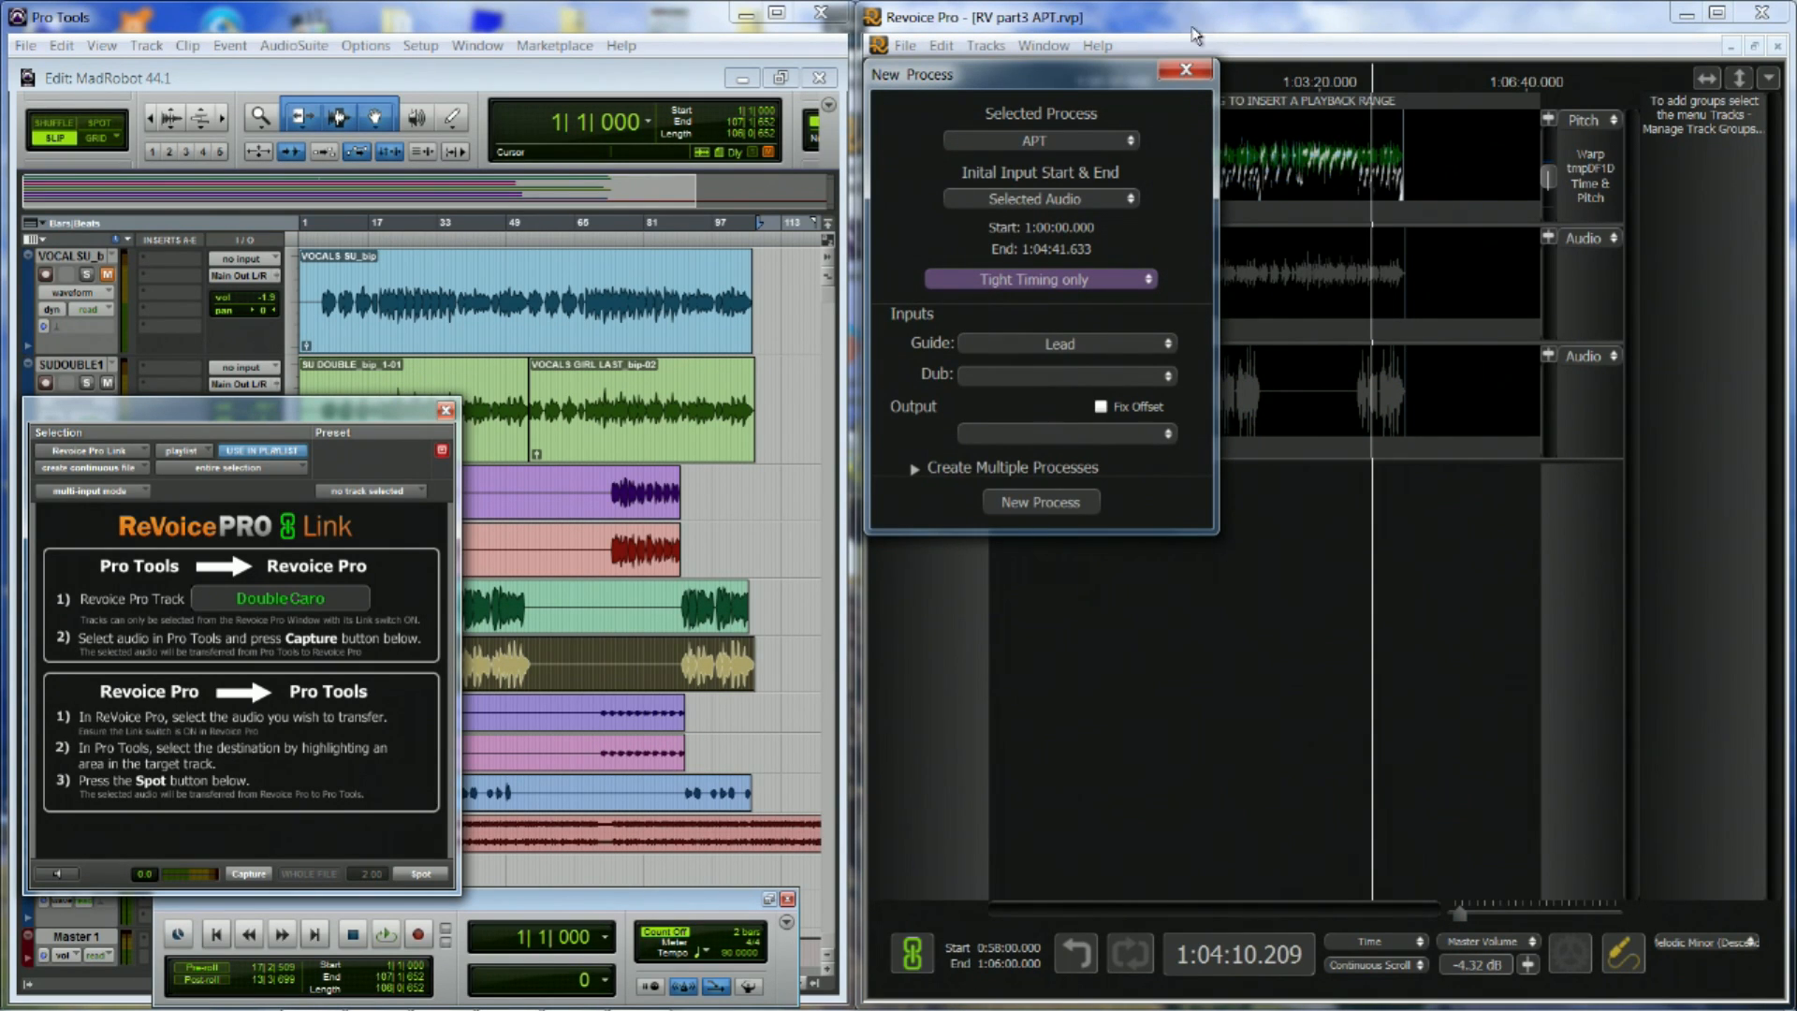
left_click_drag(1094, 76, 1196, 301)
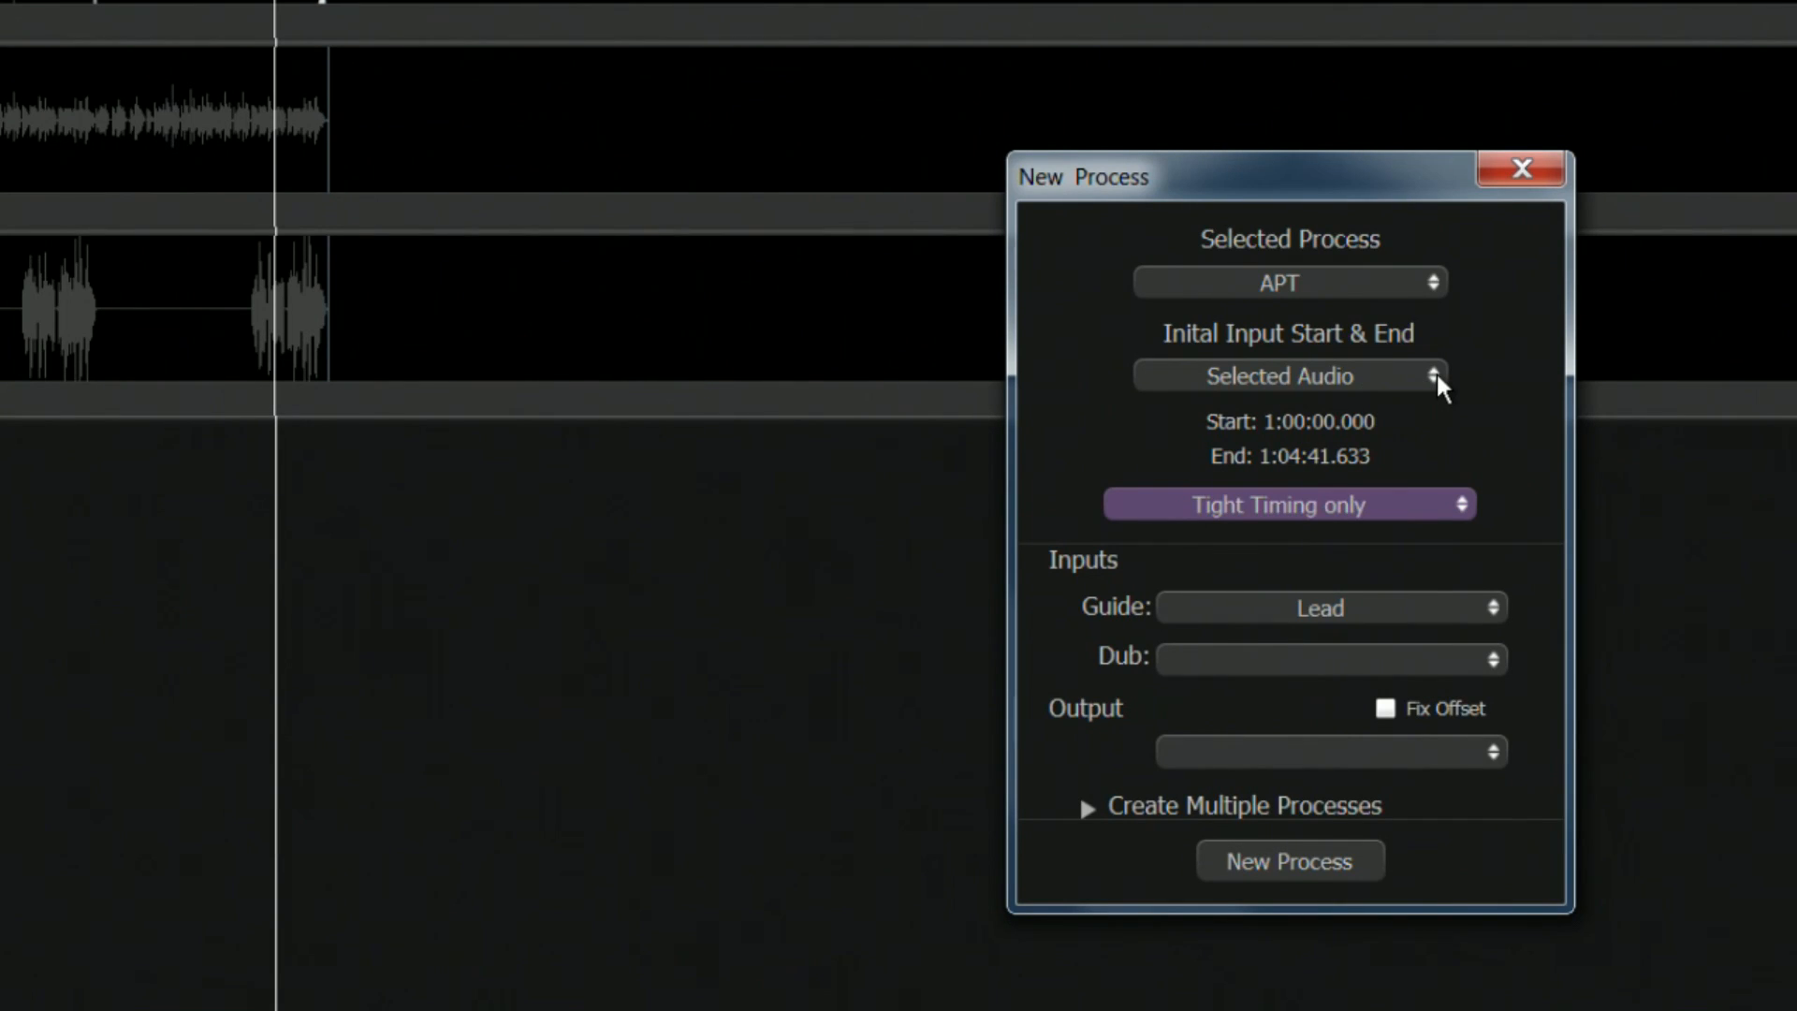
left_click(1436, 374)
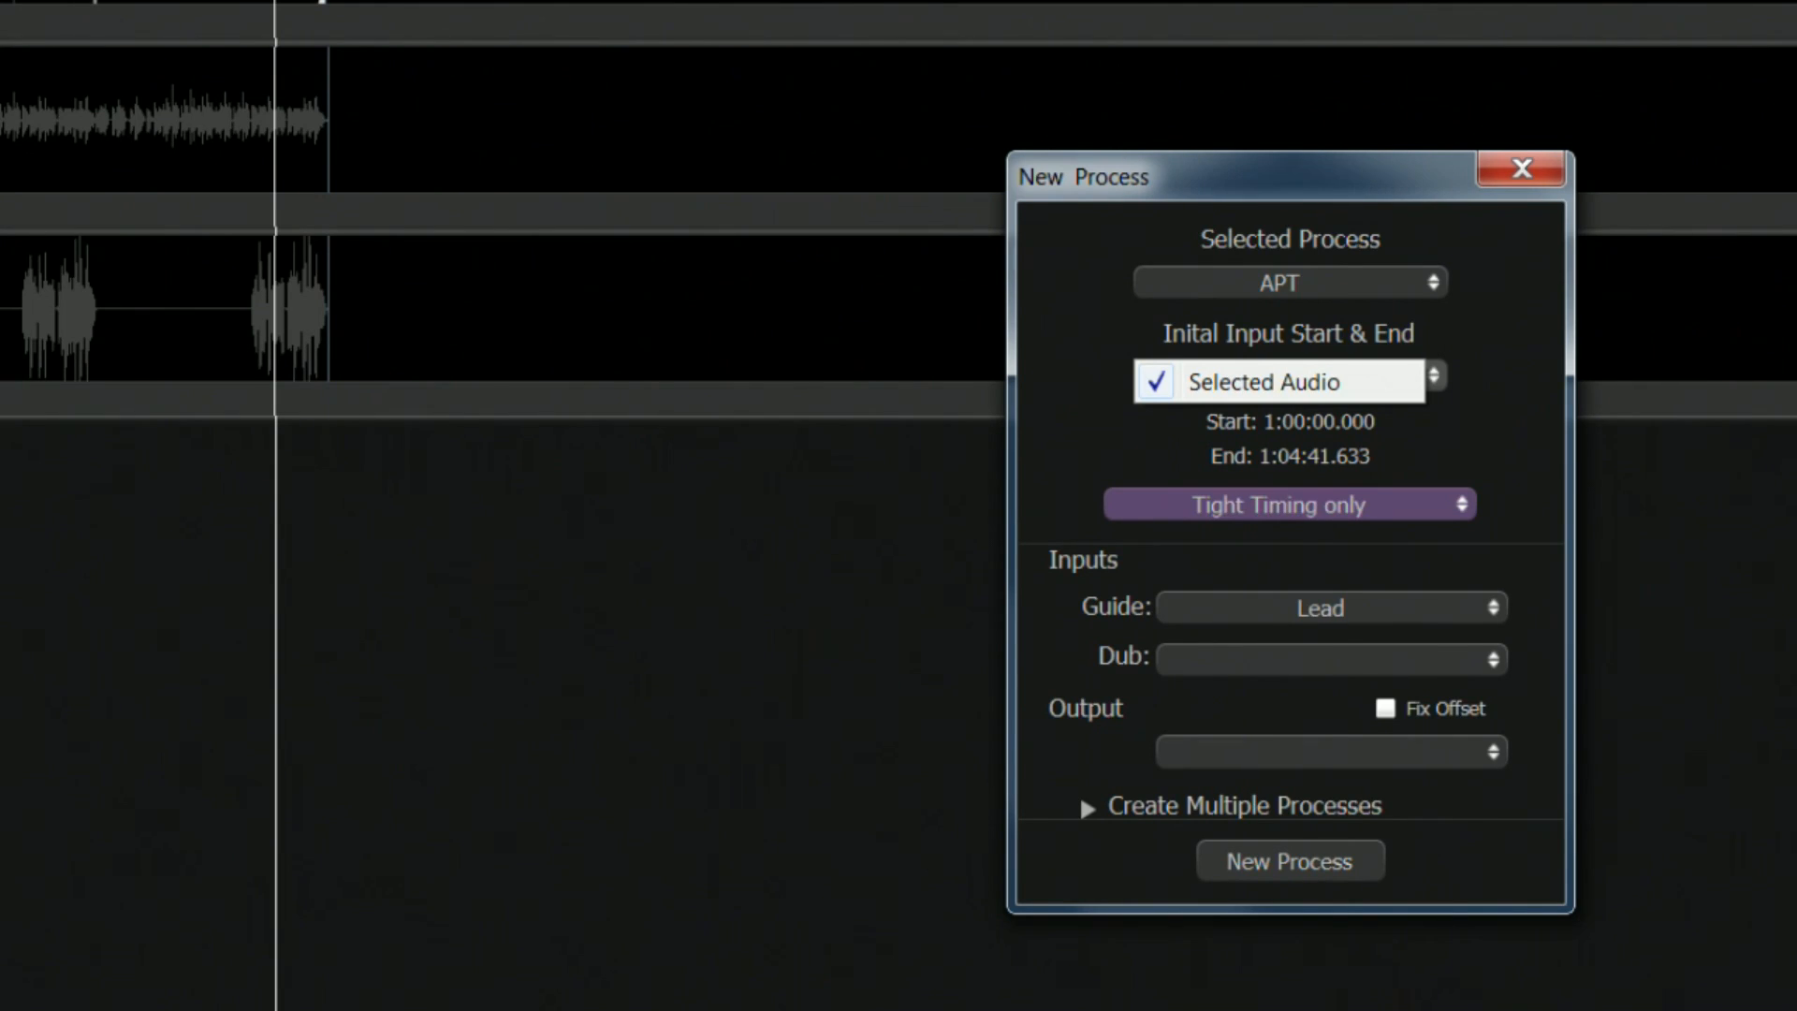
left_click_drag(1152, 298, 1191, 436)
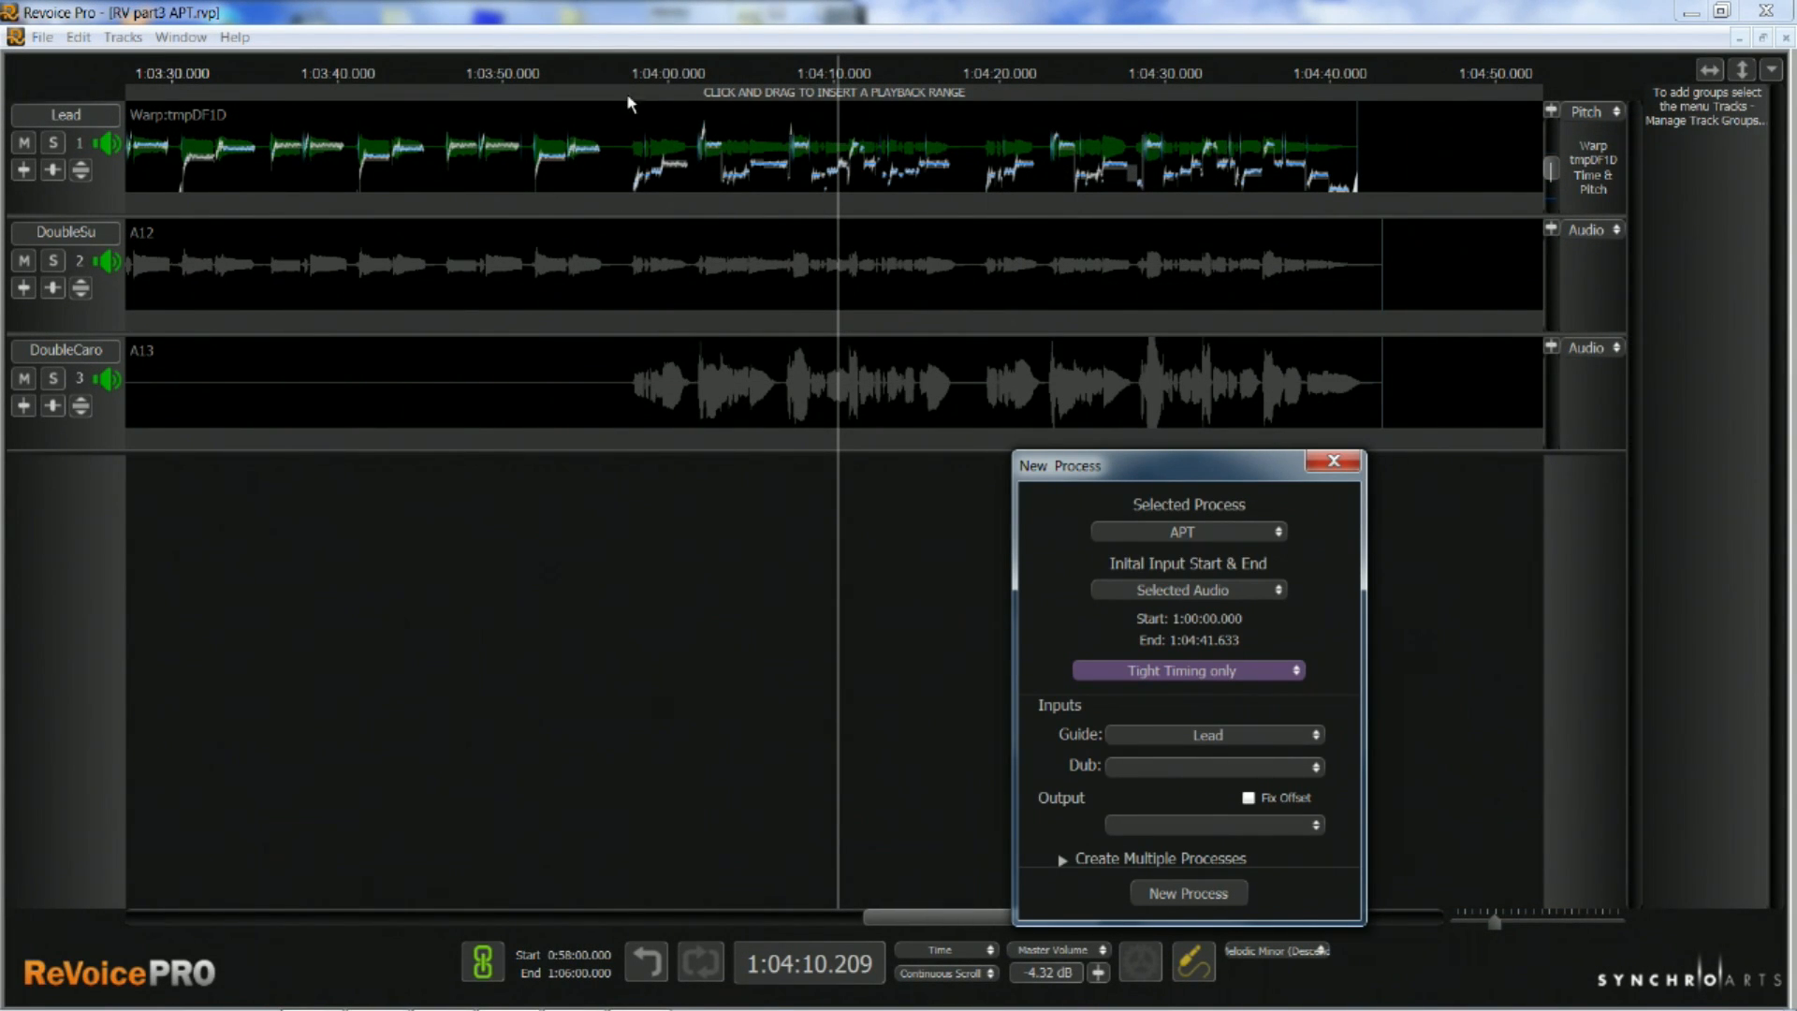
Mark a playback range from about 1:03:57 to 1:04:43 and use Selected Playback Range as the process's initial input
left_click_drag(618, 93, 707, 94)
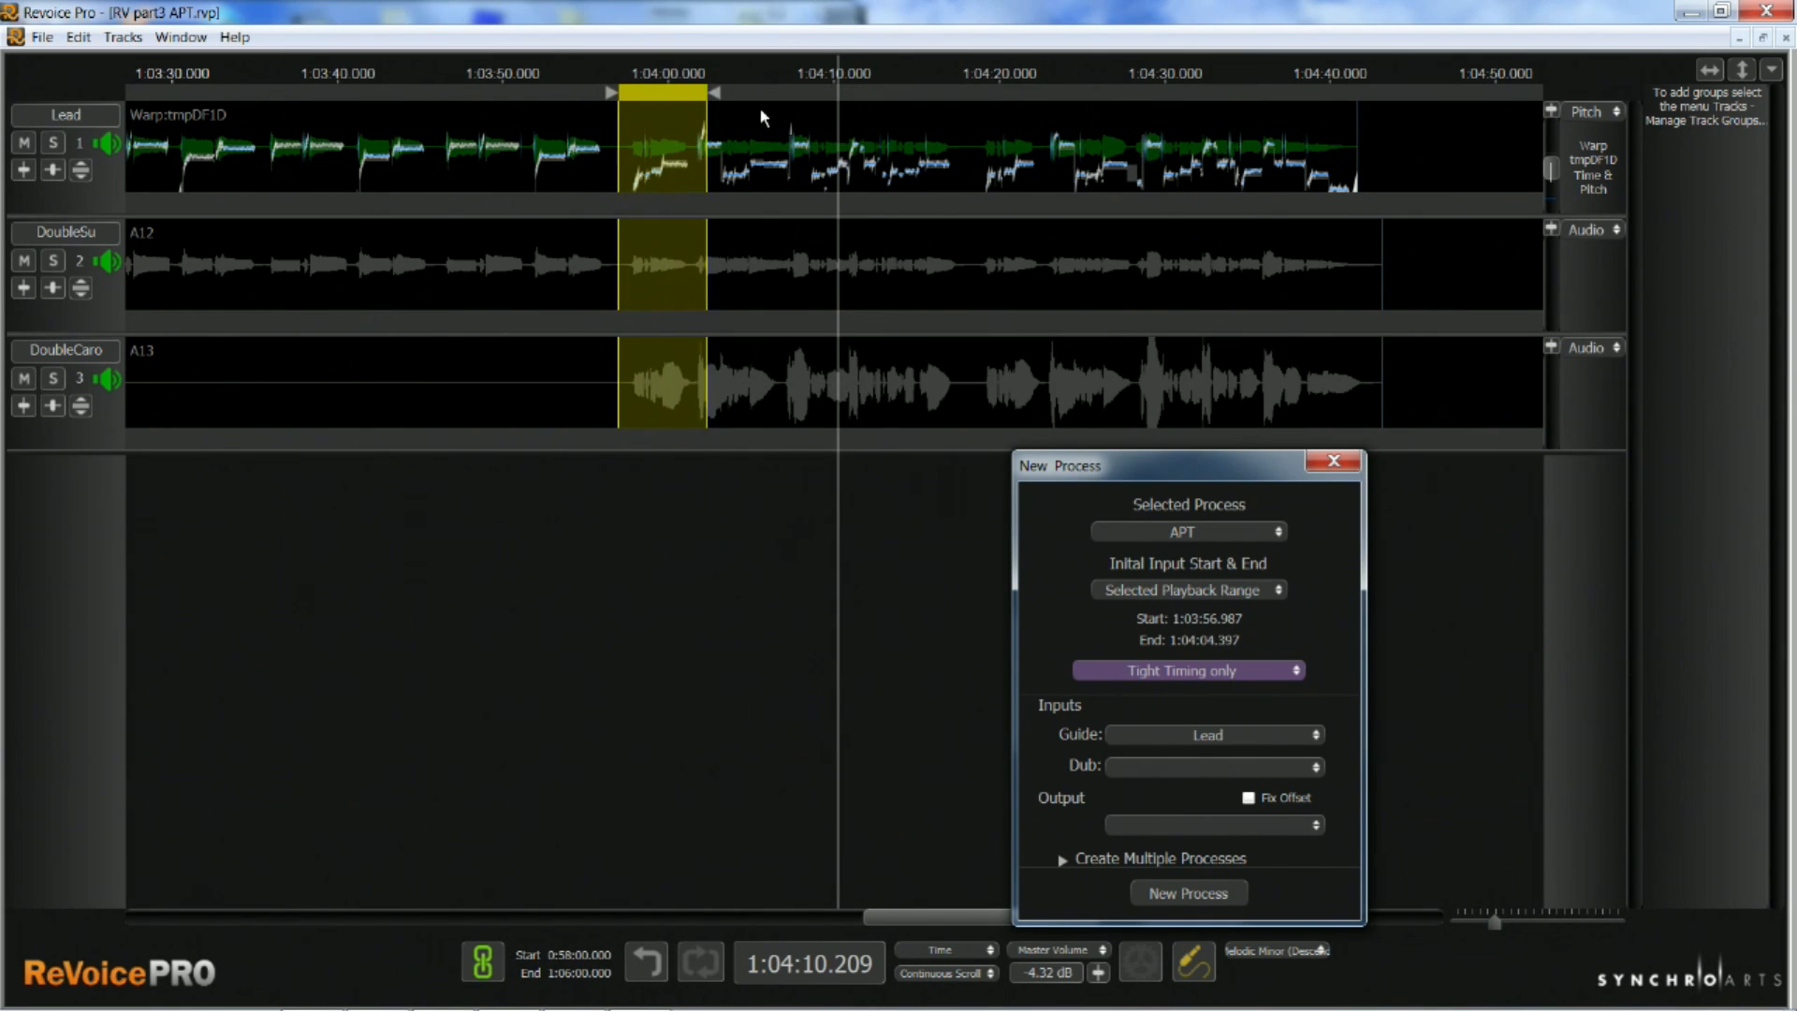
left_click_drag(1001, 140, 1389, 167)
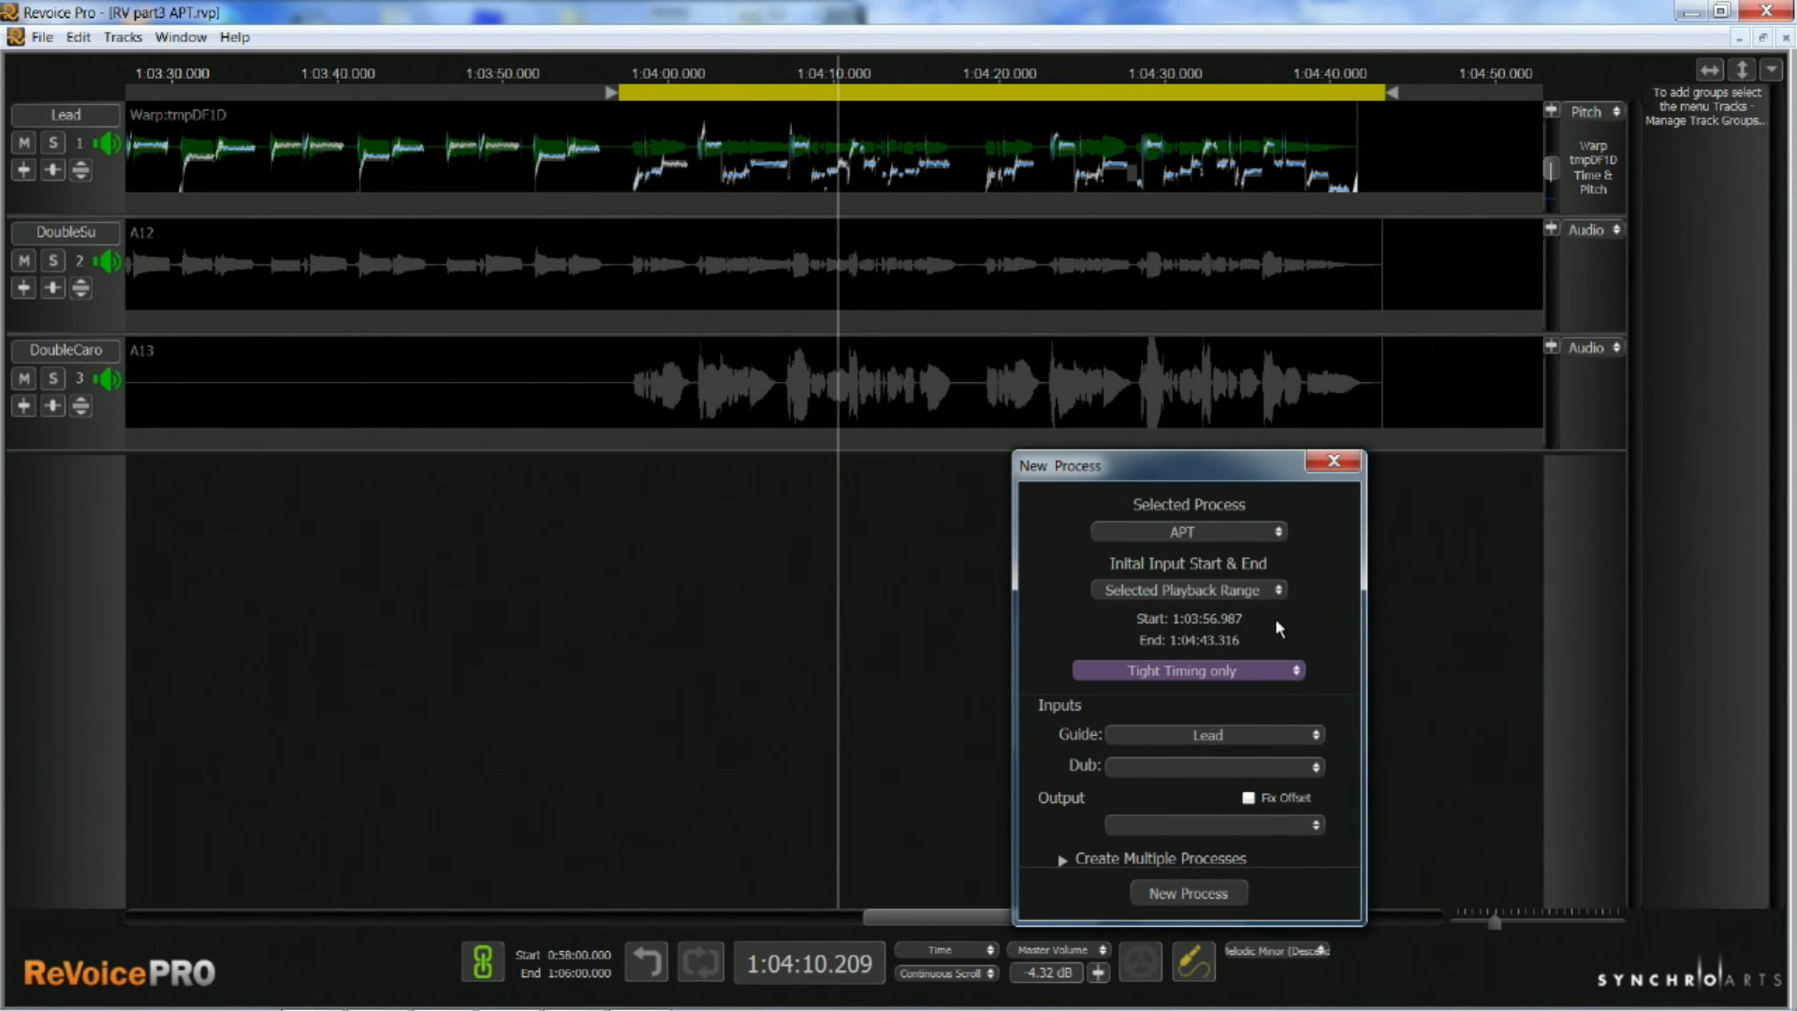
left_click(1280, 592)
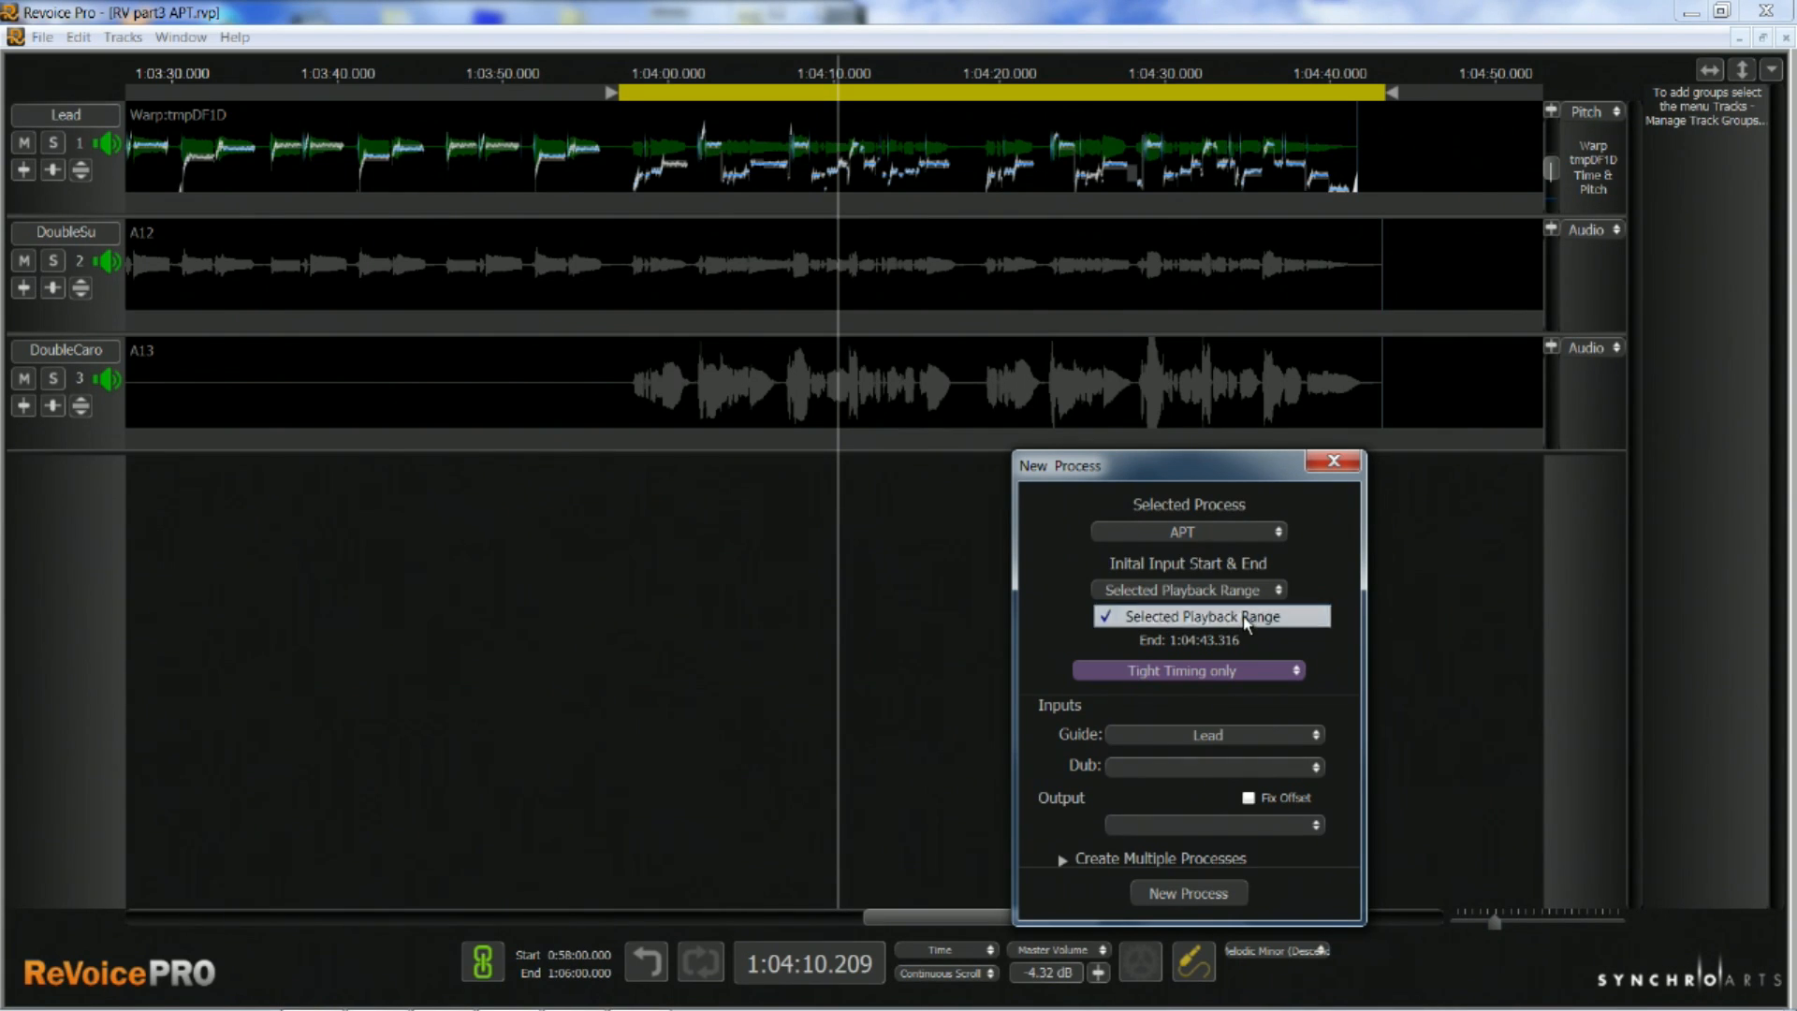
left_click(1246, 617)
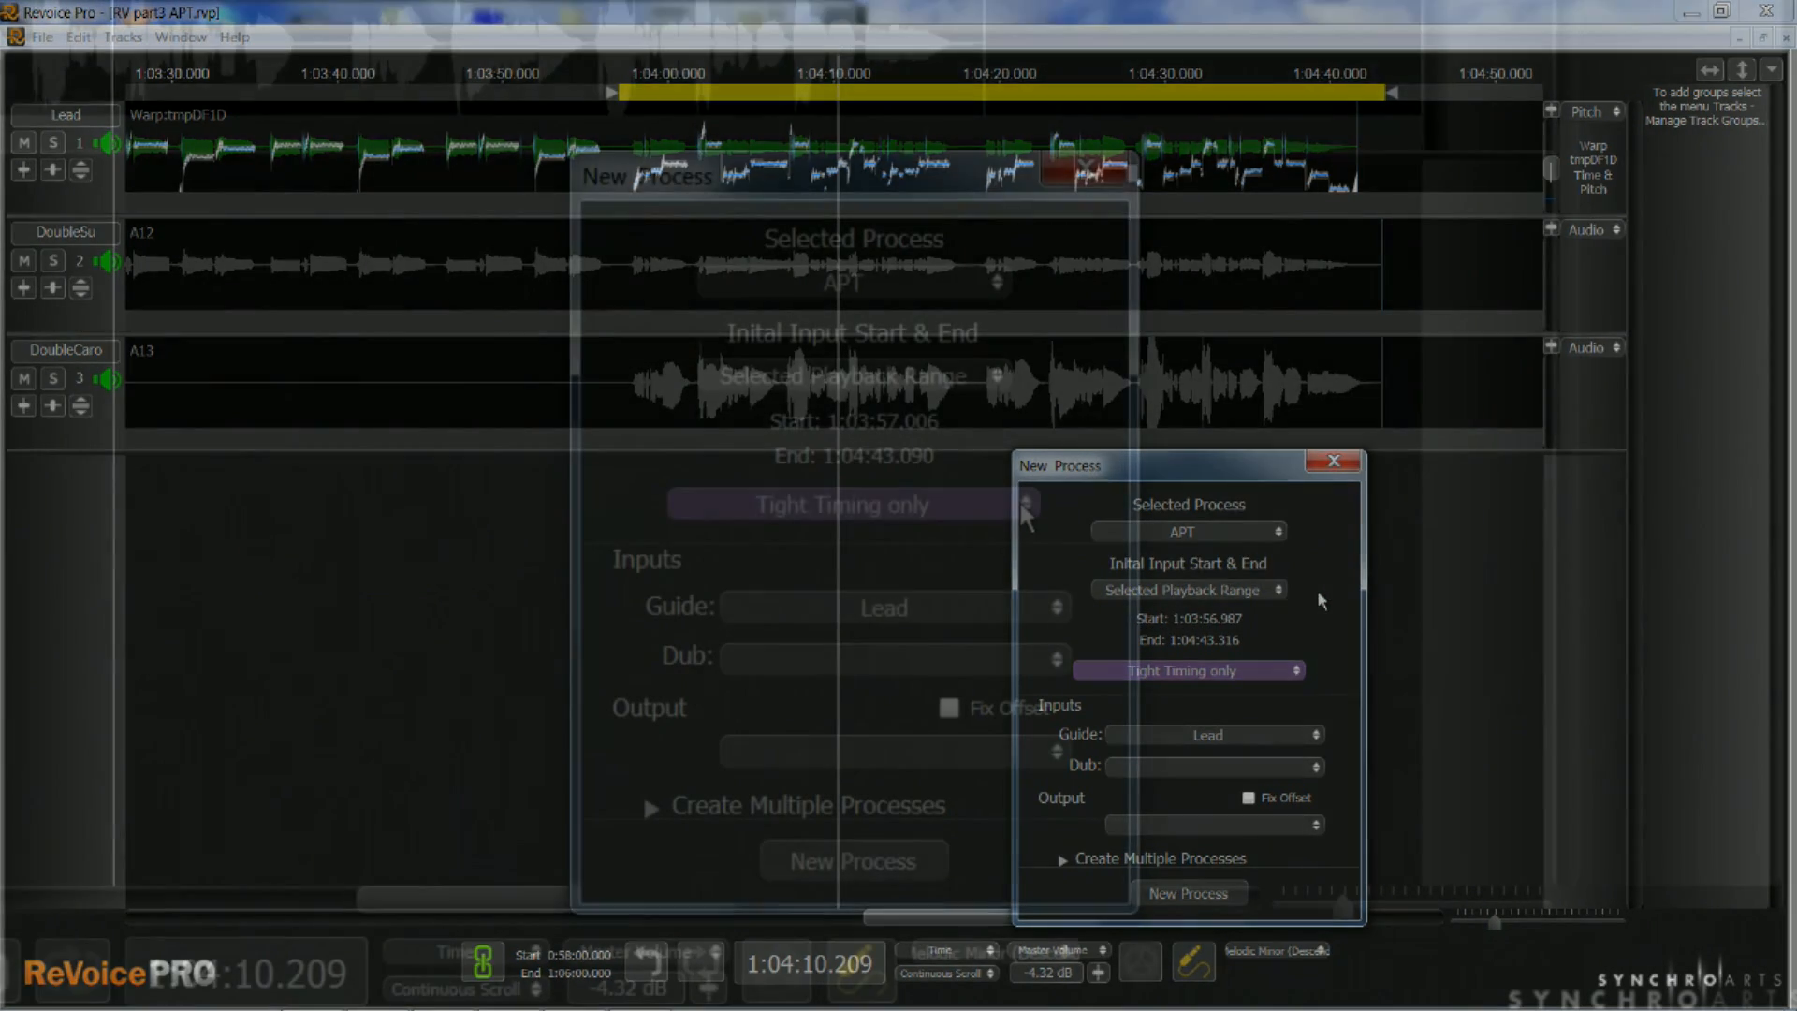
Choose the factory preset Tight Timing only for the APT process
left_click(1292, 671)
mouse_move(900, 511)
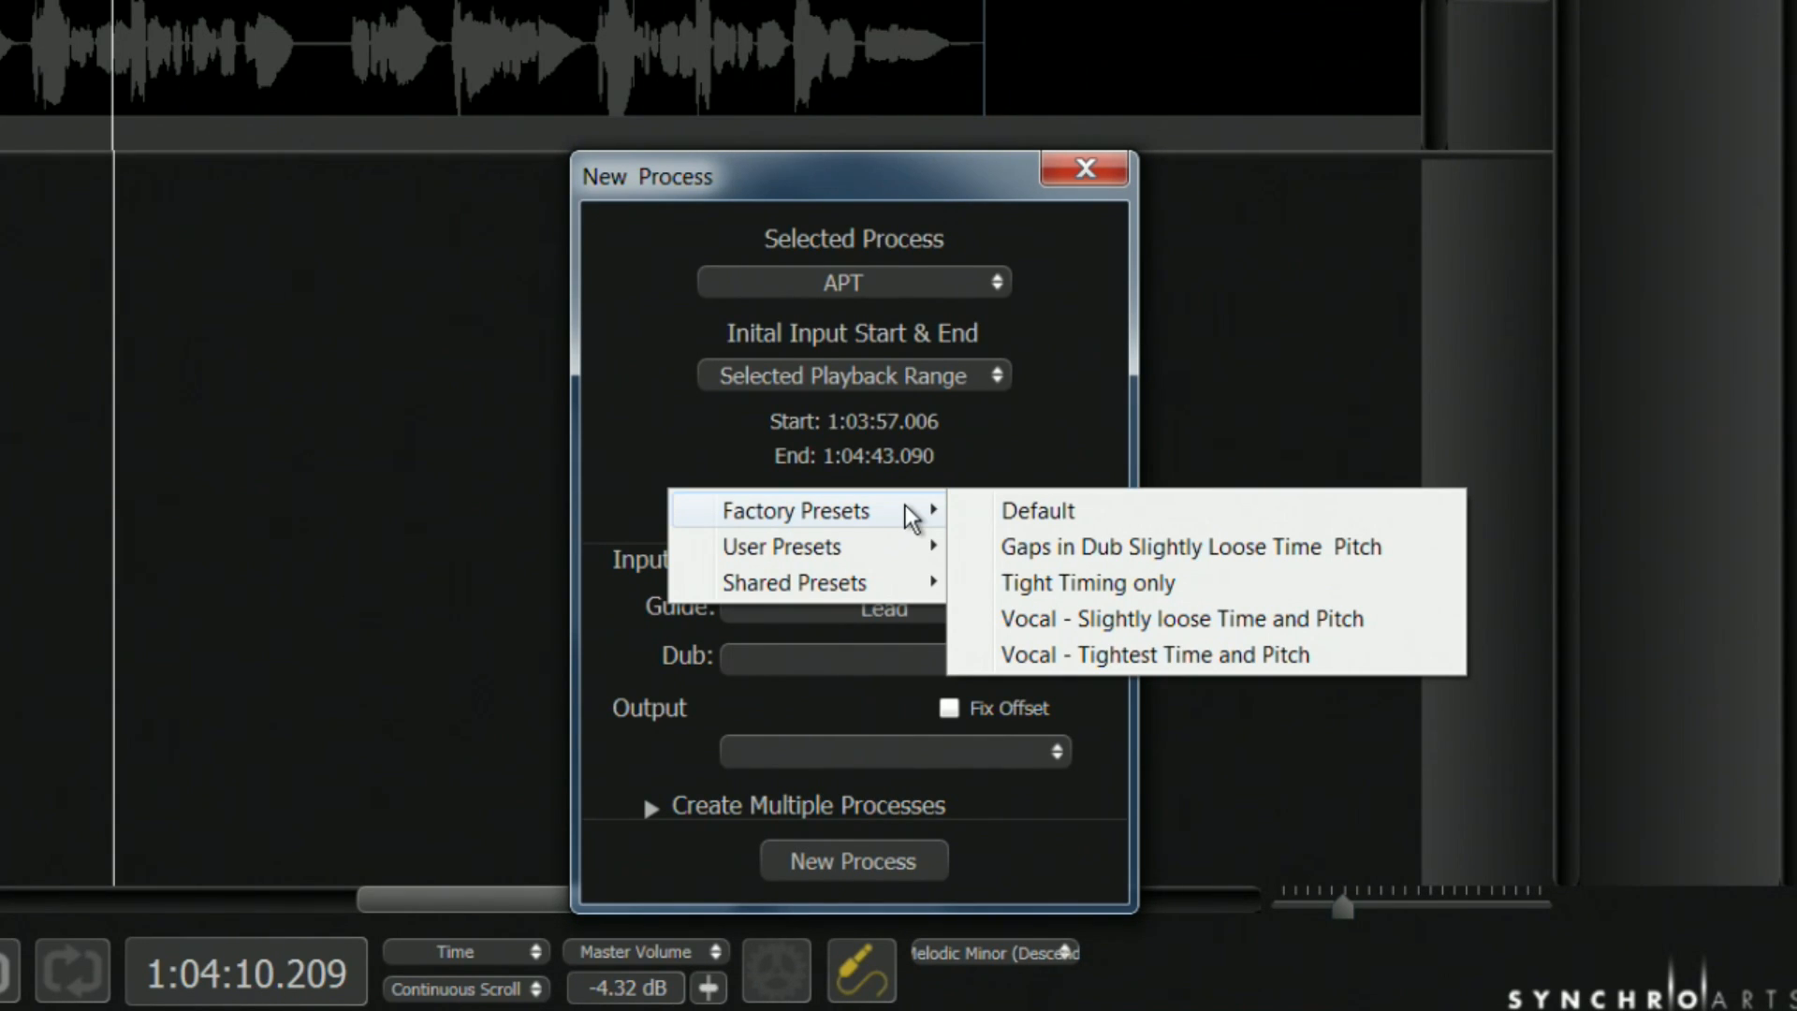
left_click(1088, 582)
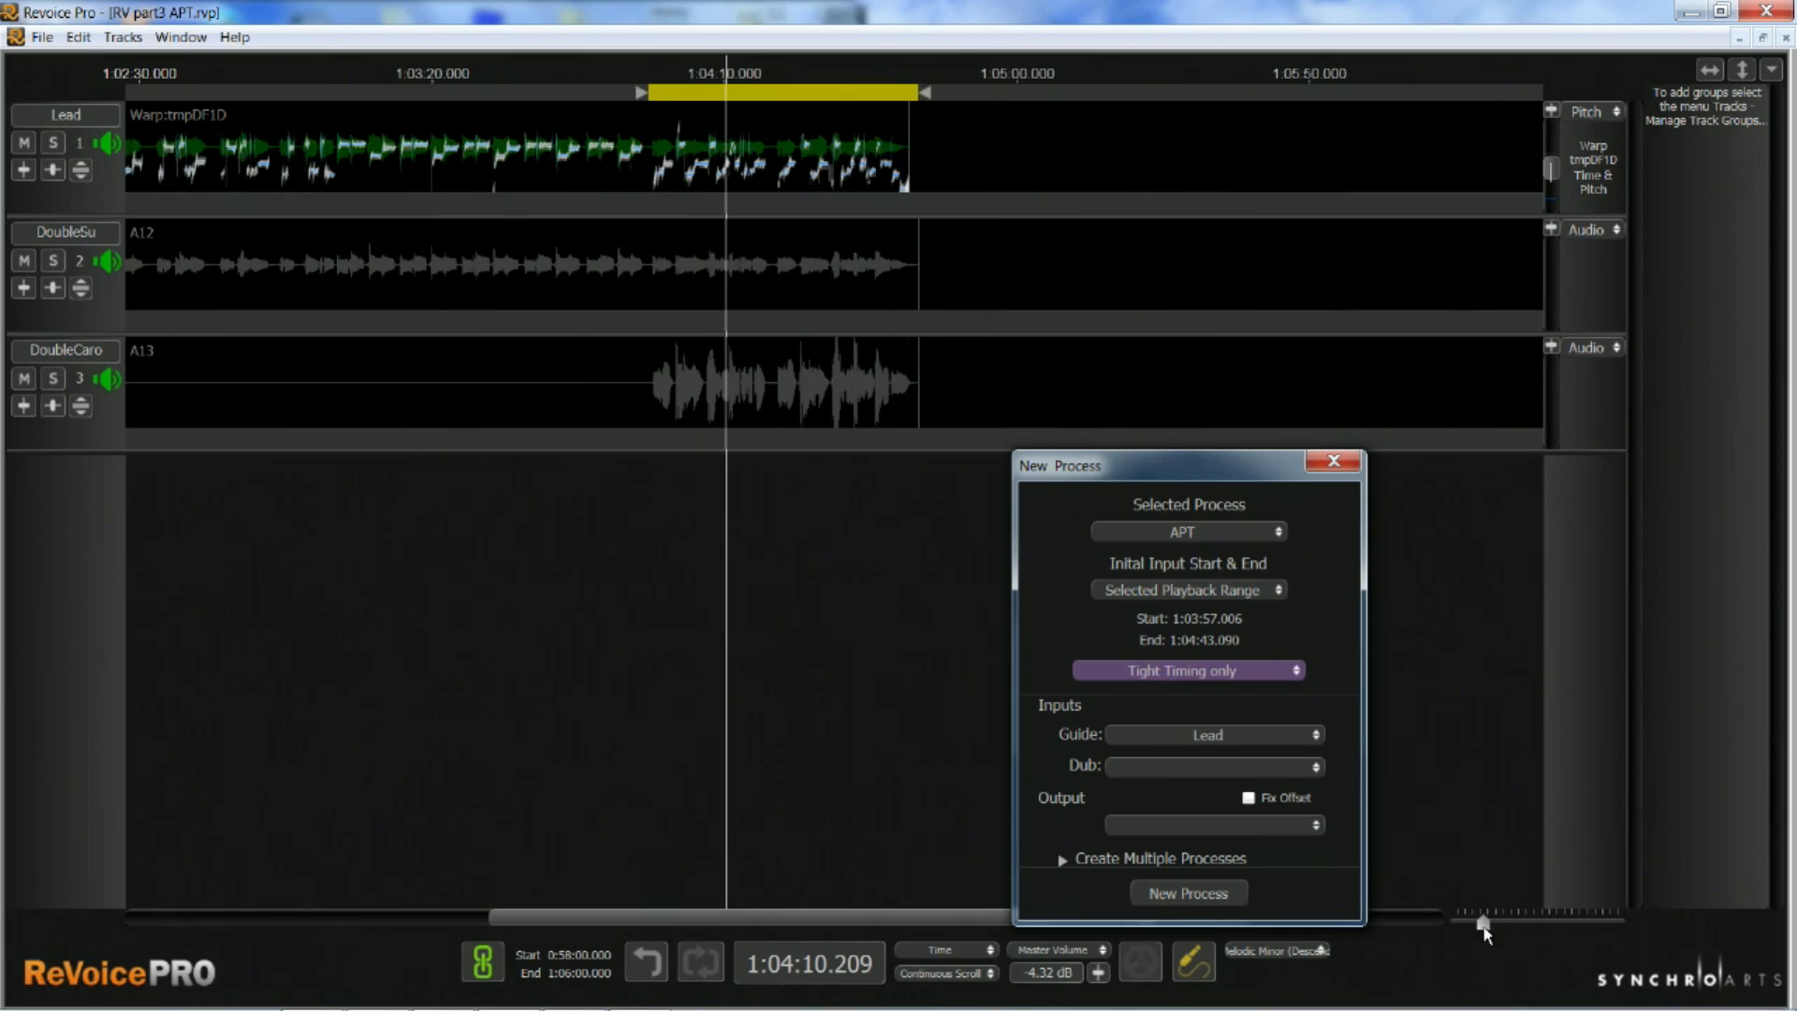
Use the selected DoubleCaro audio as the initial input range and choose the factory preset Gaps in Dub Slightly Loose Time & Pitch
left_click_drag(1483, 927, 1474, 925)
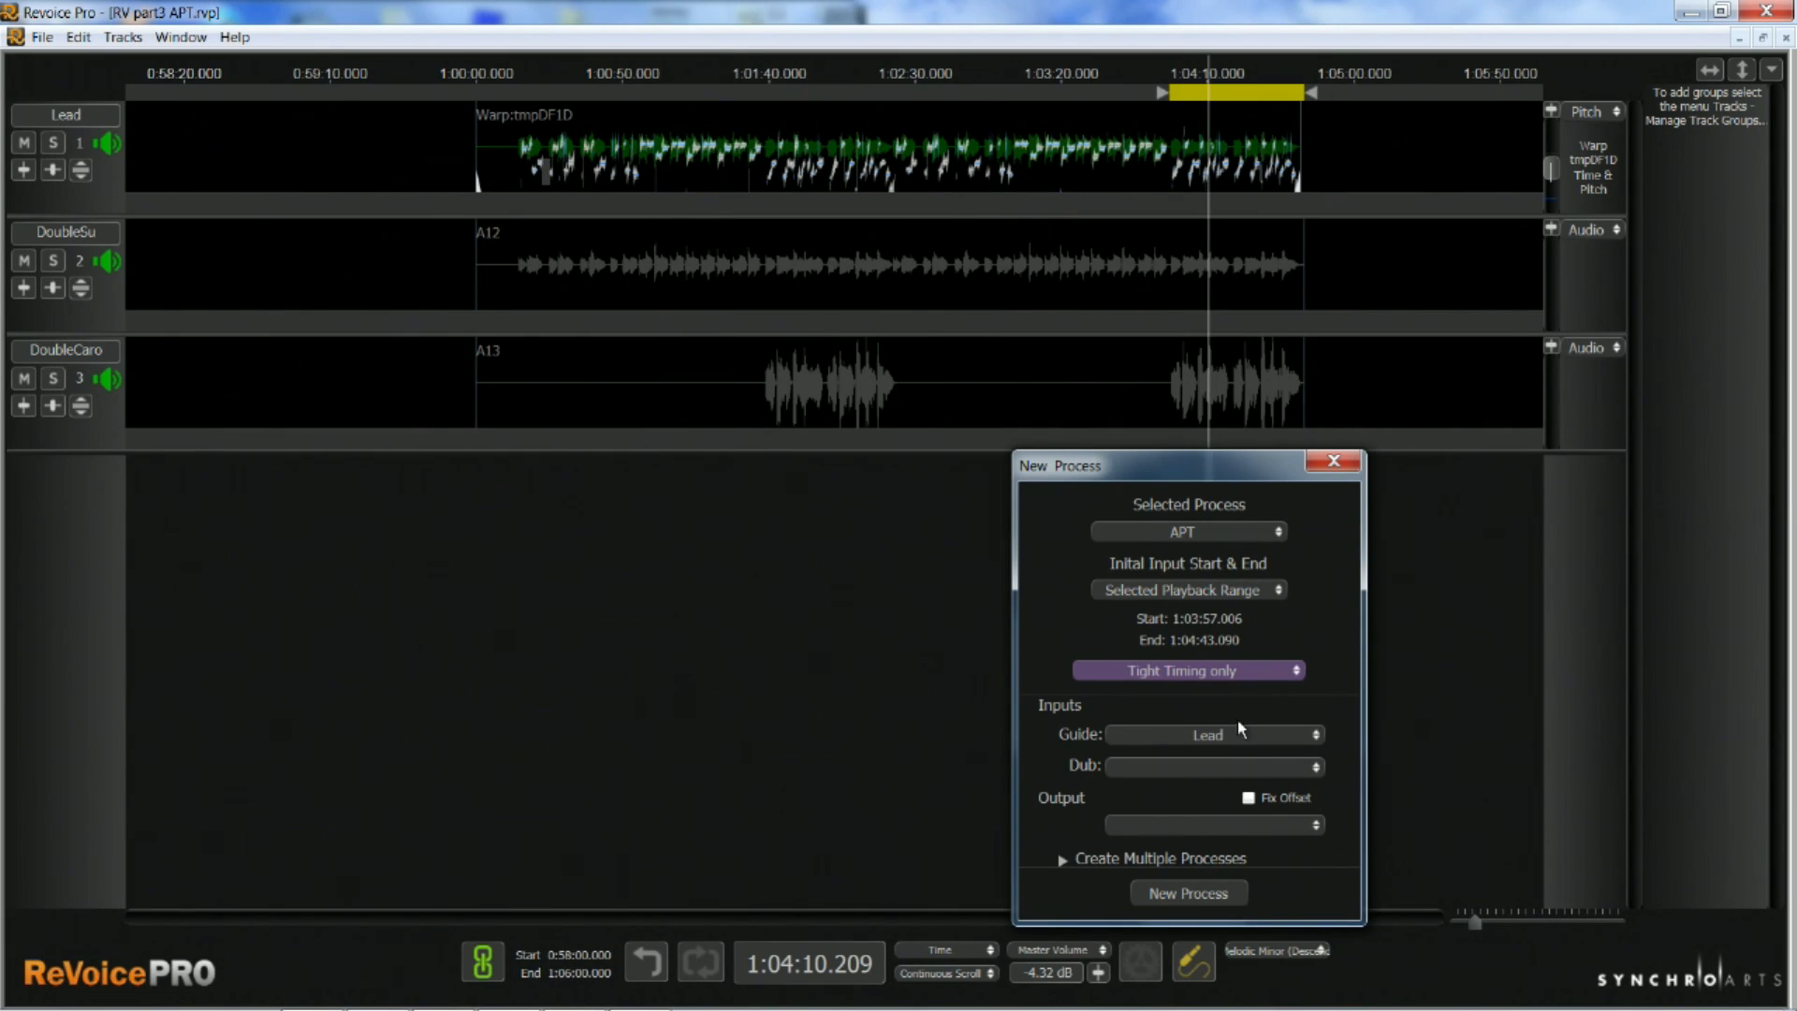
left_click(860, 393)
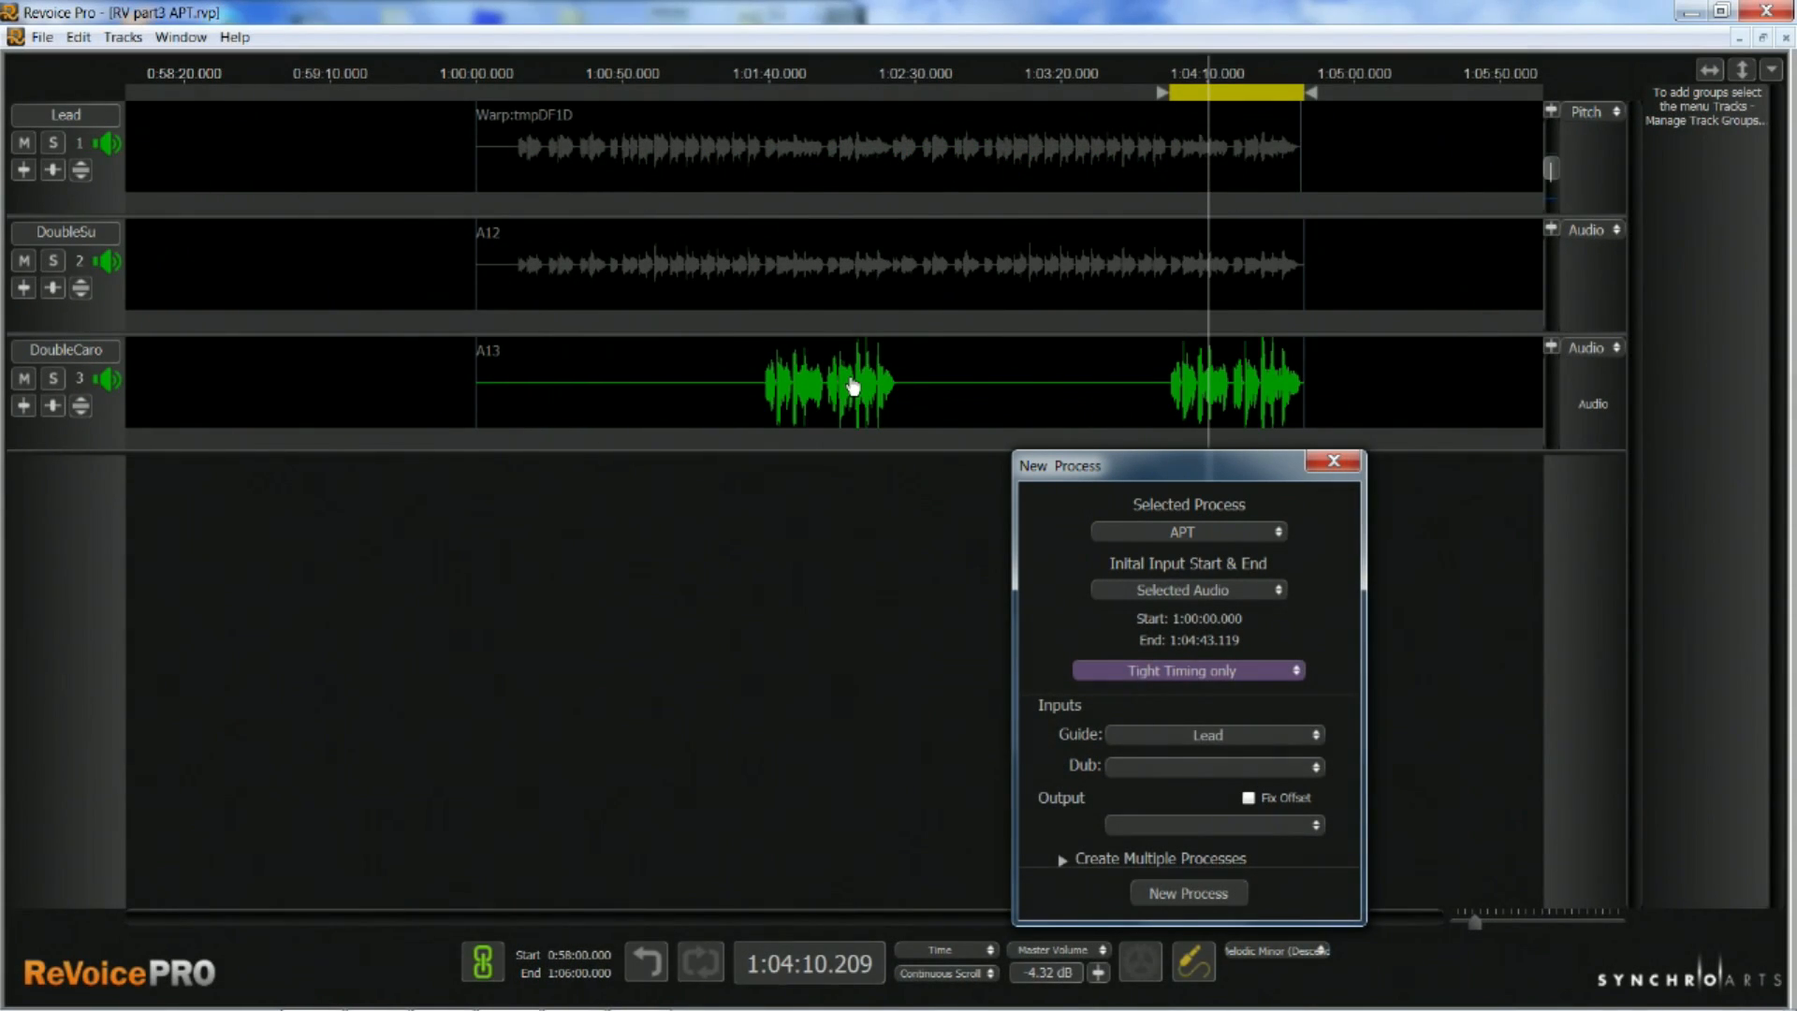
left_click(1300, 670)
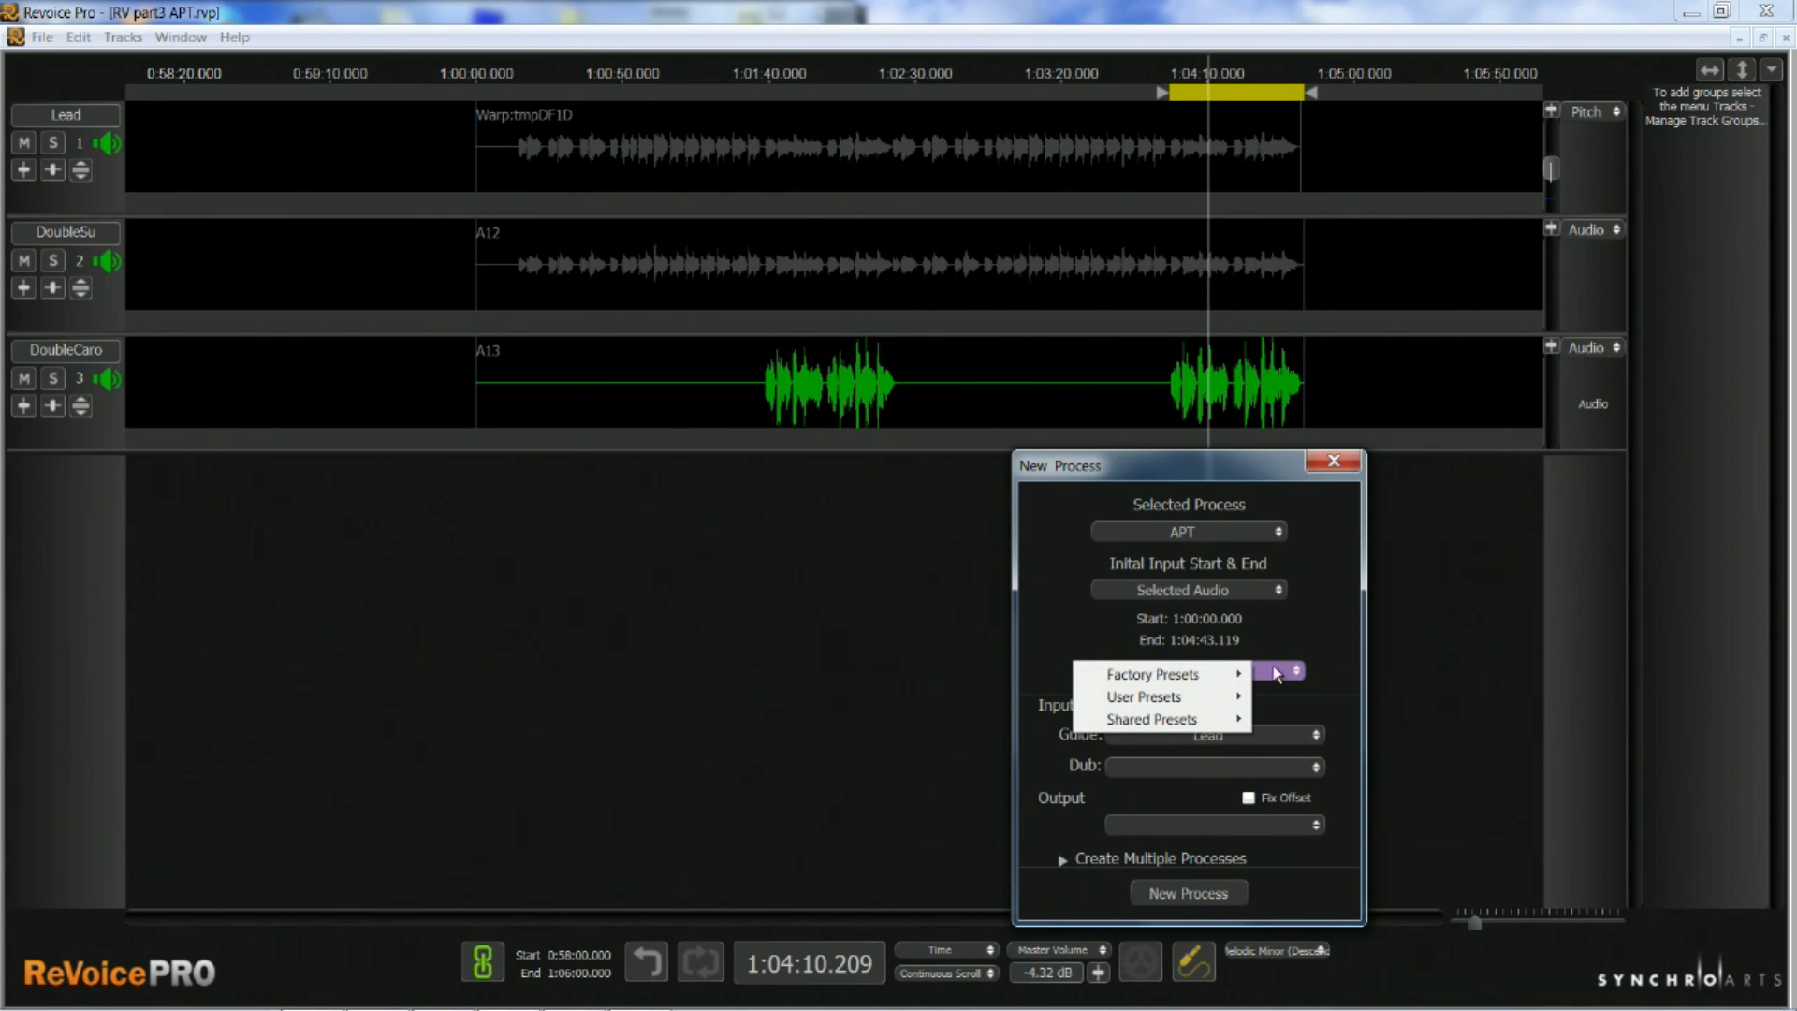
mouse_move(1217, 674)
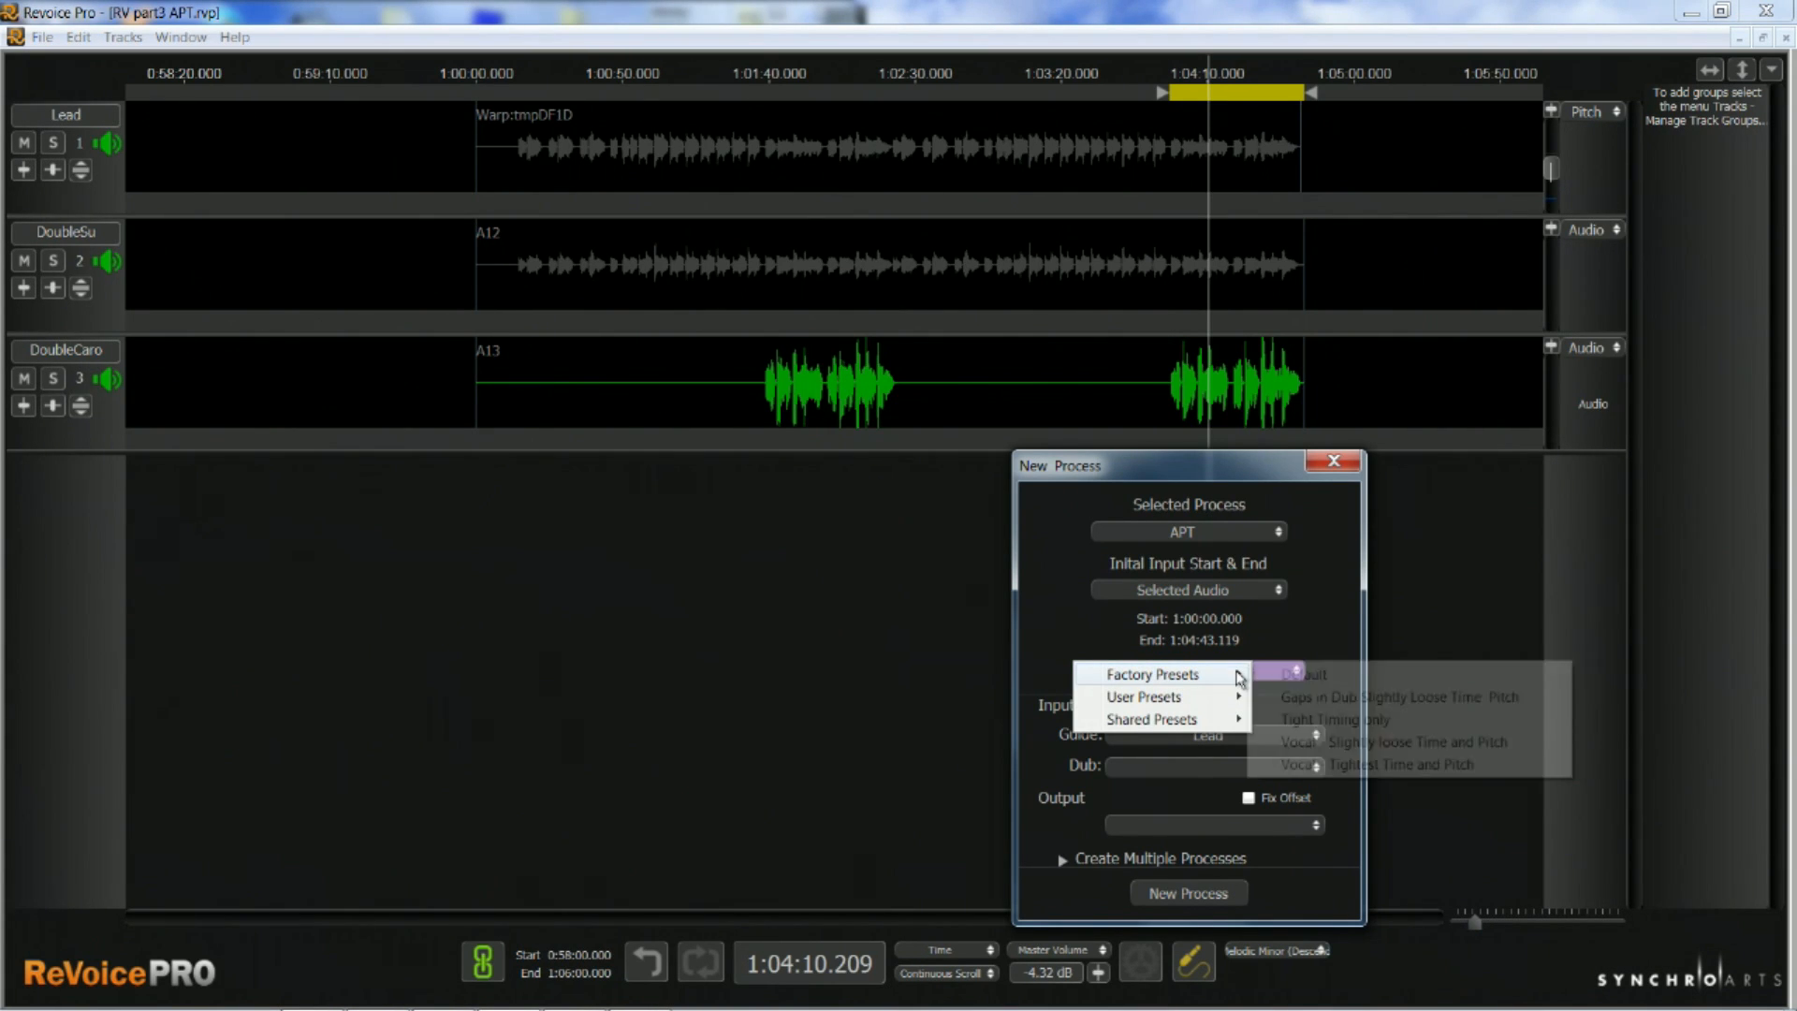
left_click(1314, 699)
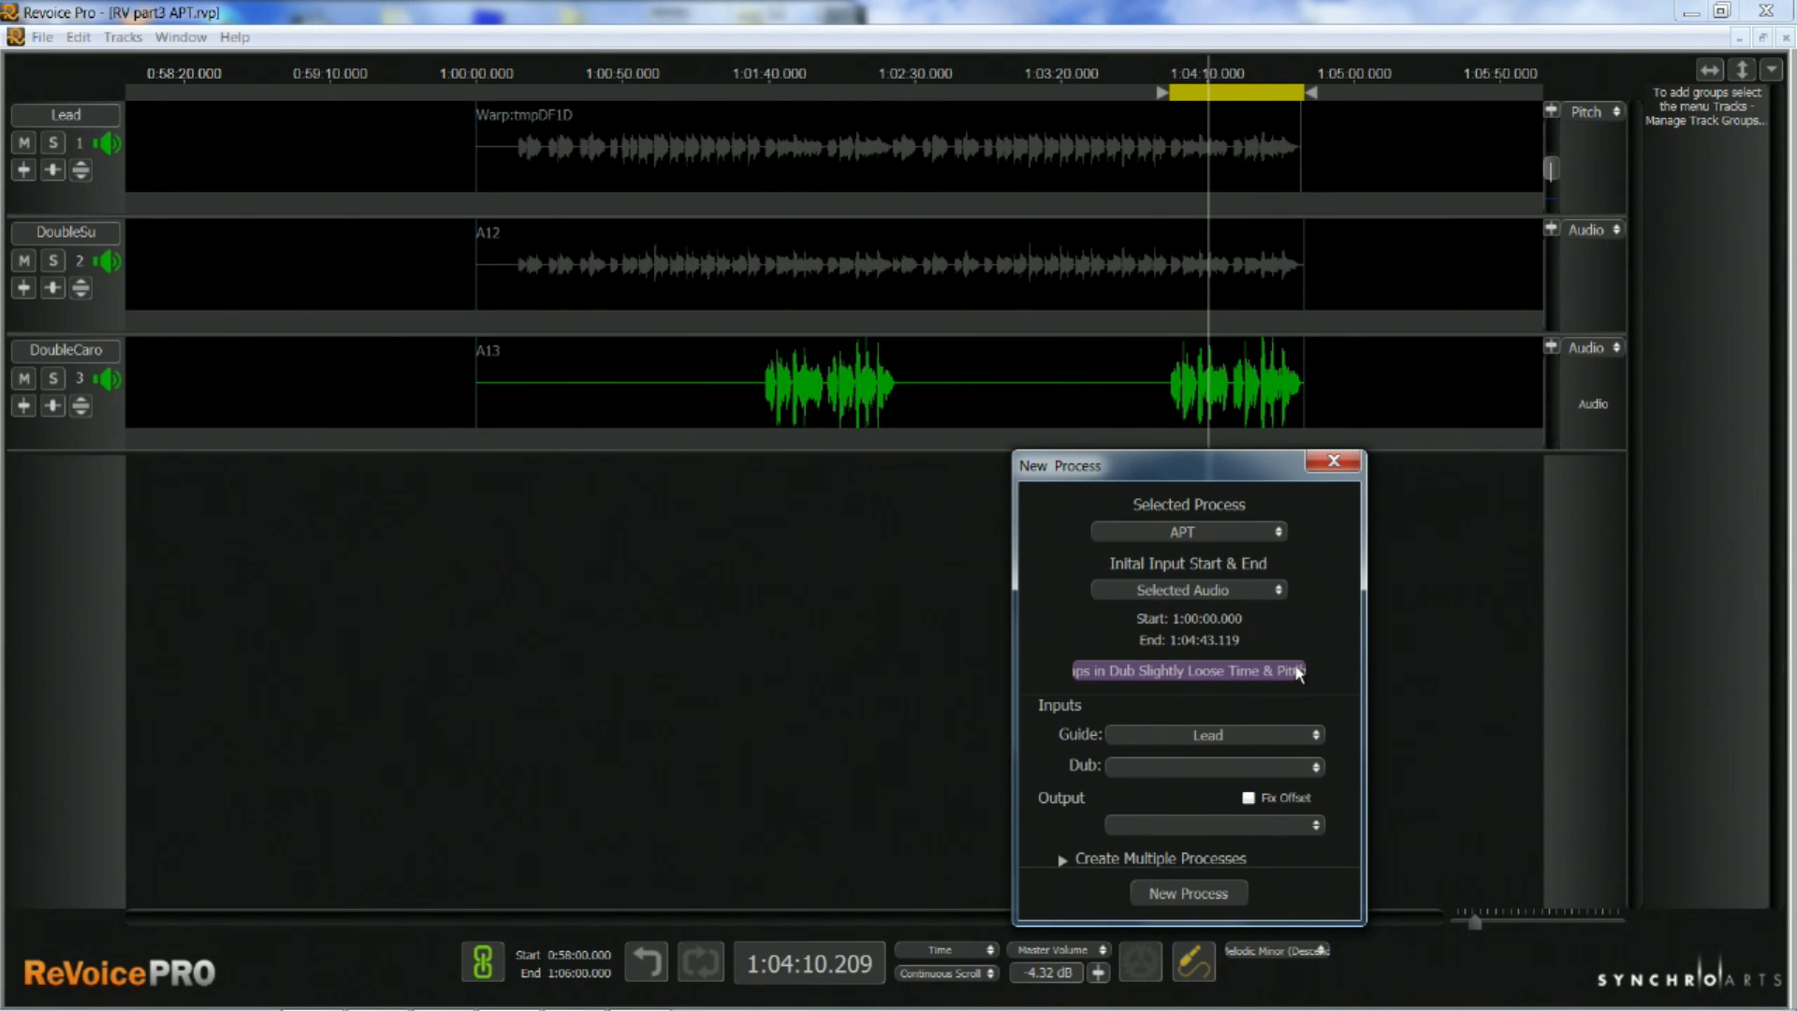
Set the process preset to the factory preset Vocal - Slightly loose Time and Pitch
left_click(1298, 672)
mouse_move(1214, 674)
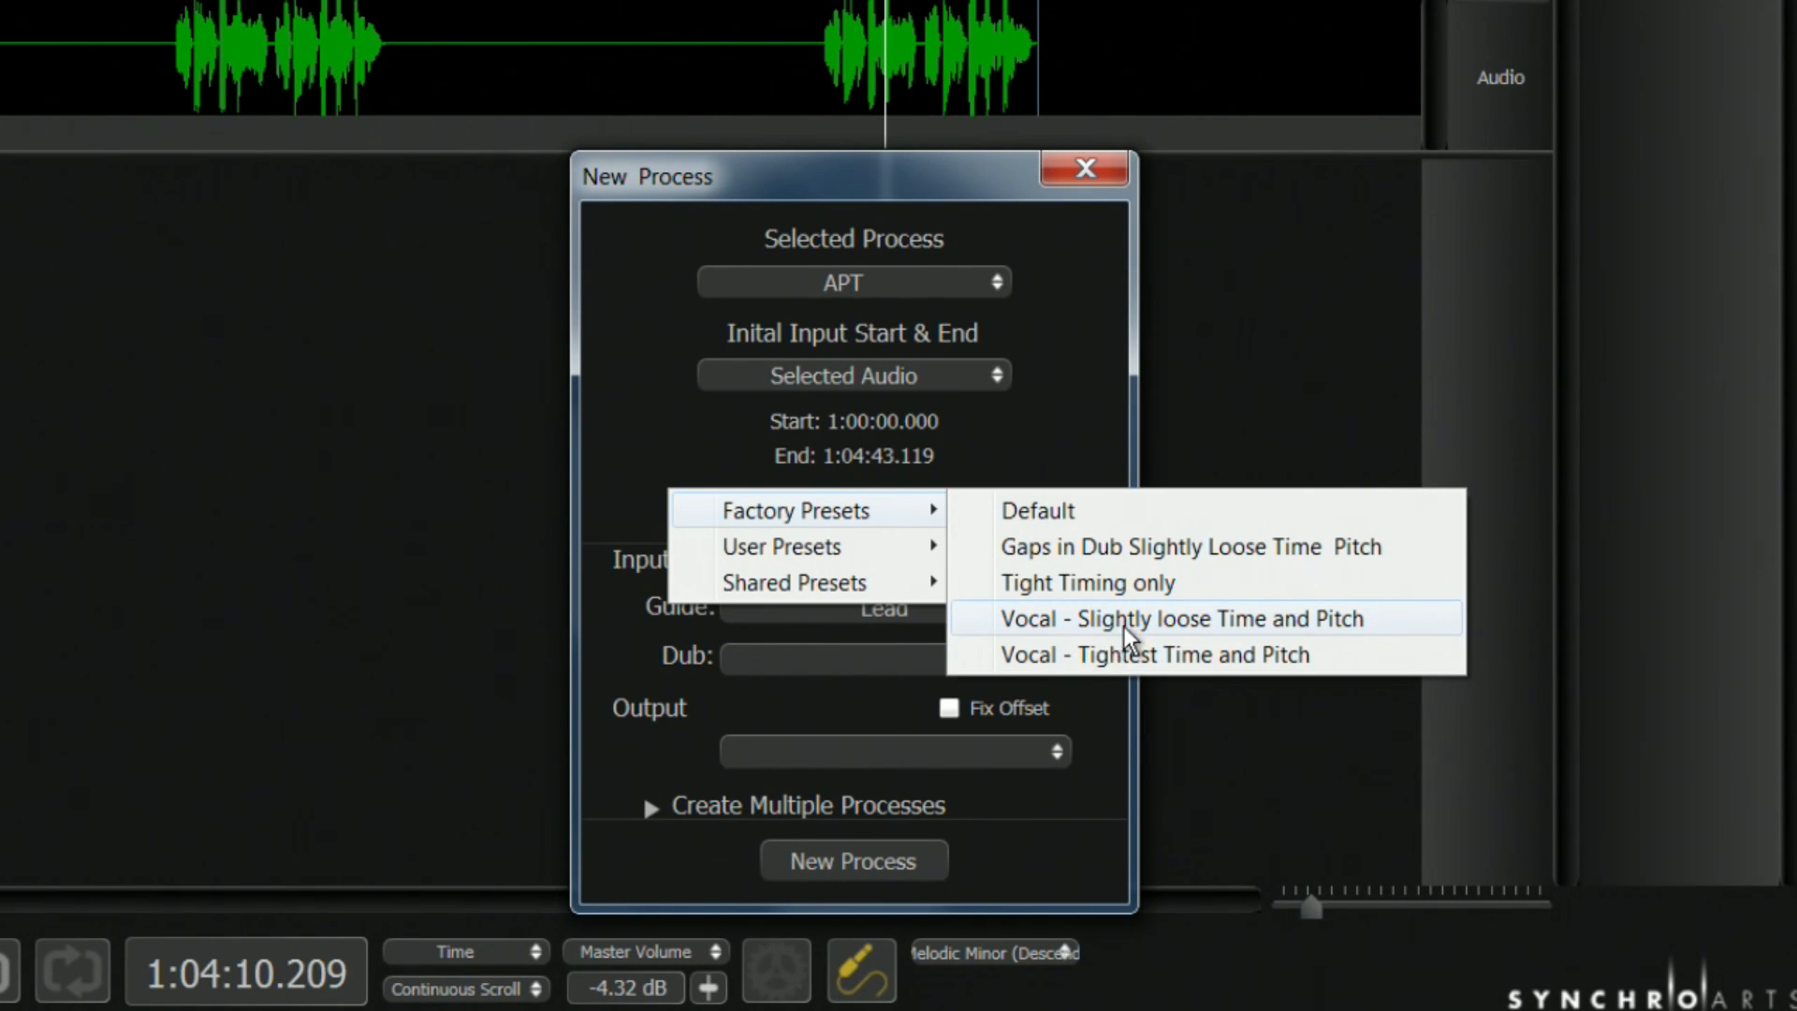
left_click(1182, 618)
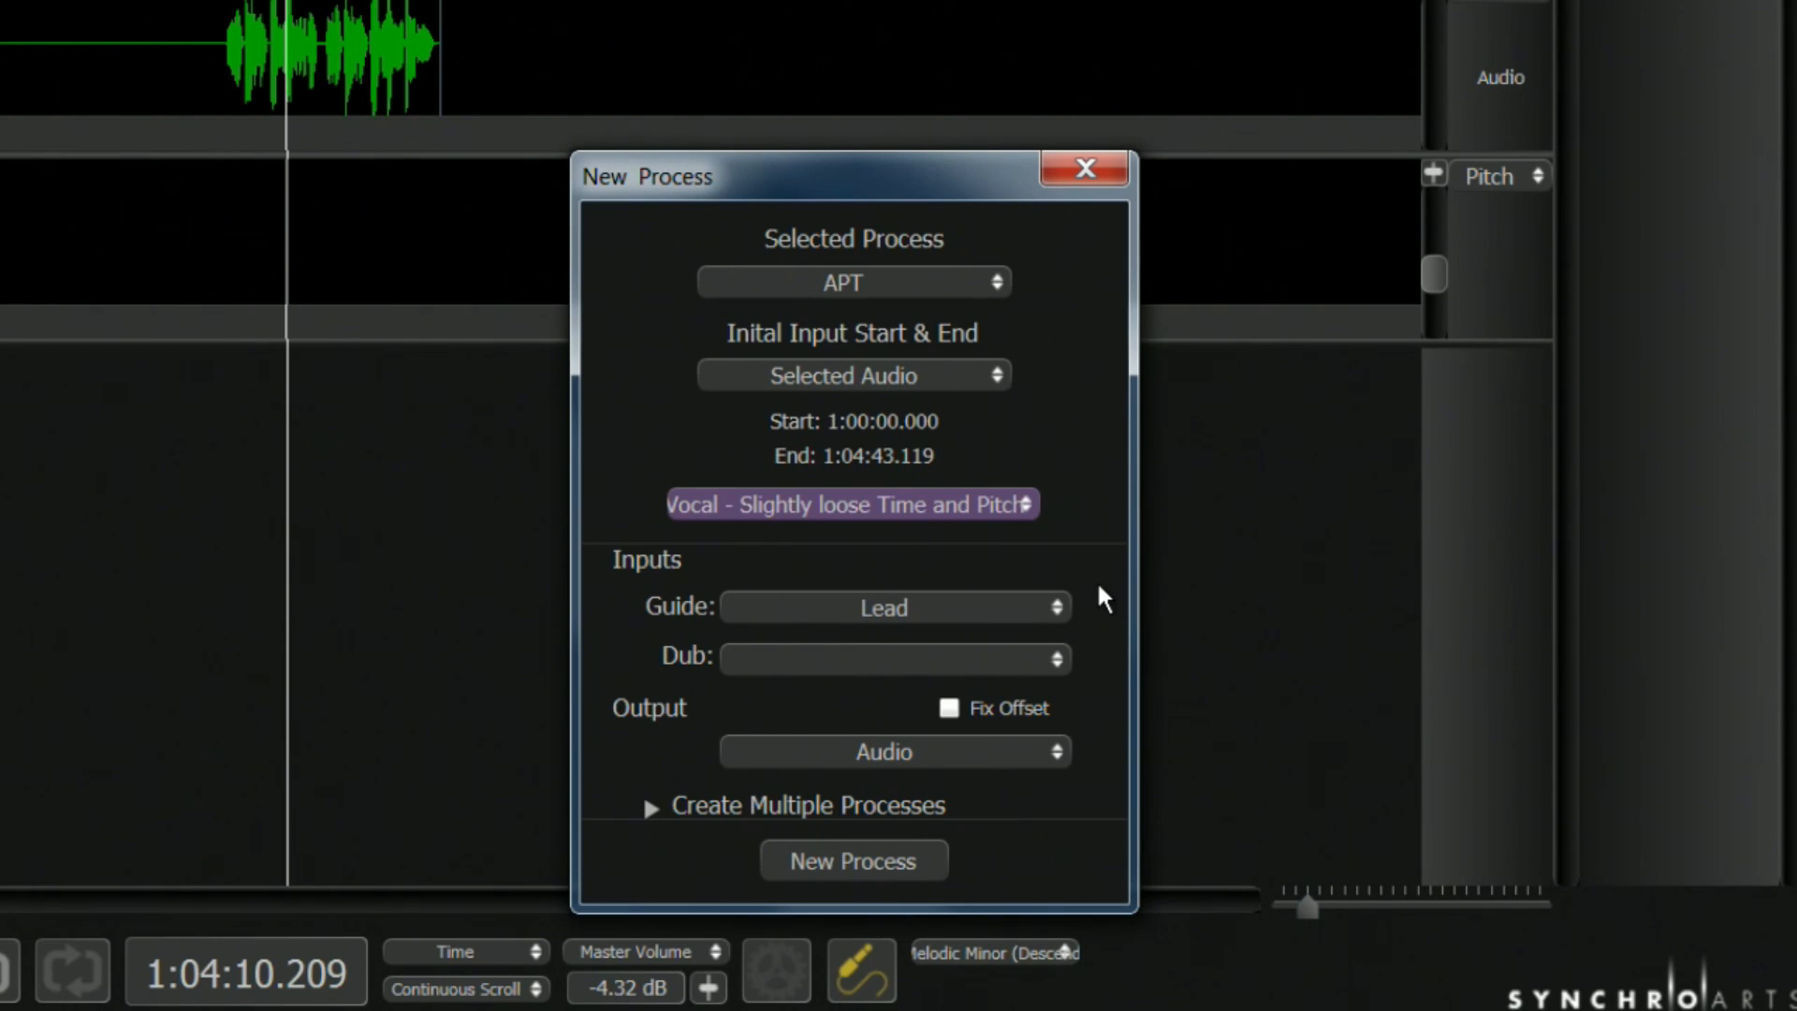
Create the APT process with Lead as guide, DoubleSu as dub and the Audio track as output
left_click(1055, 607)
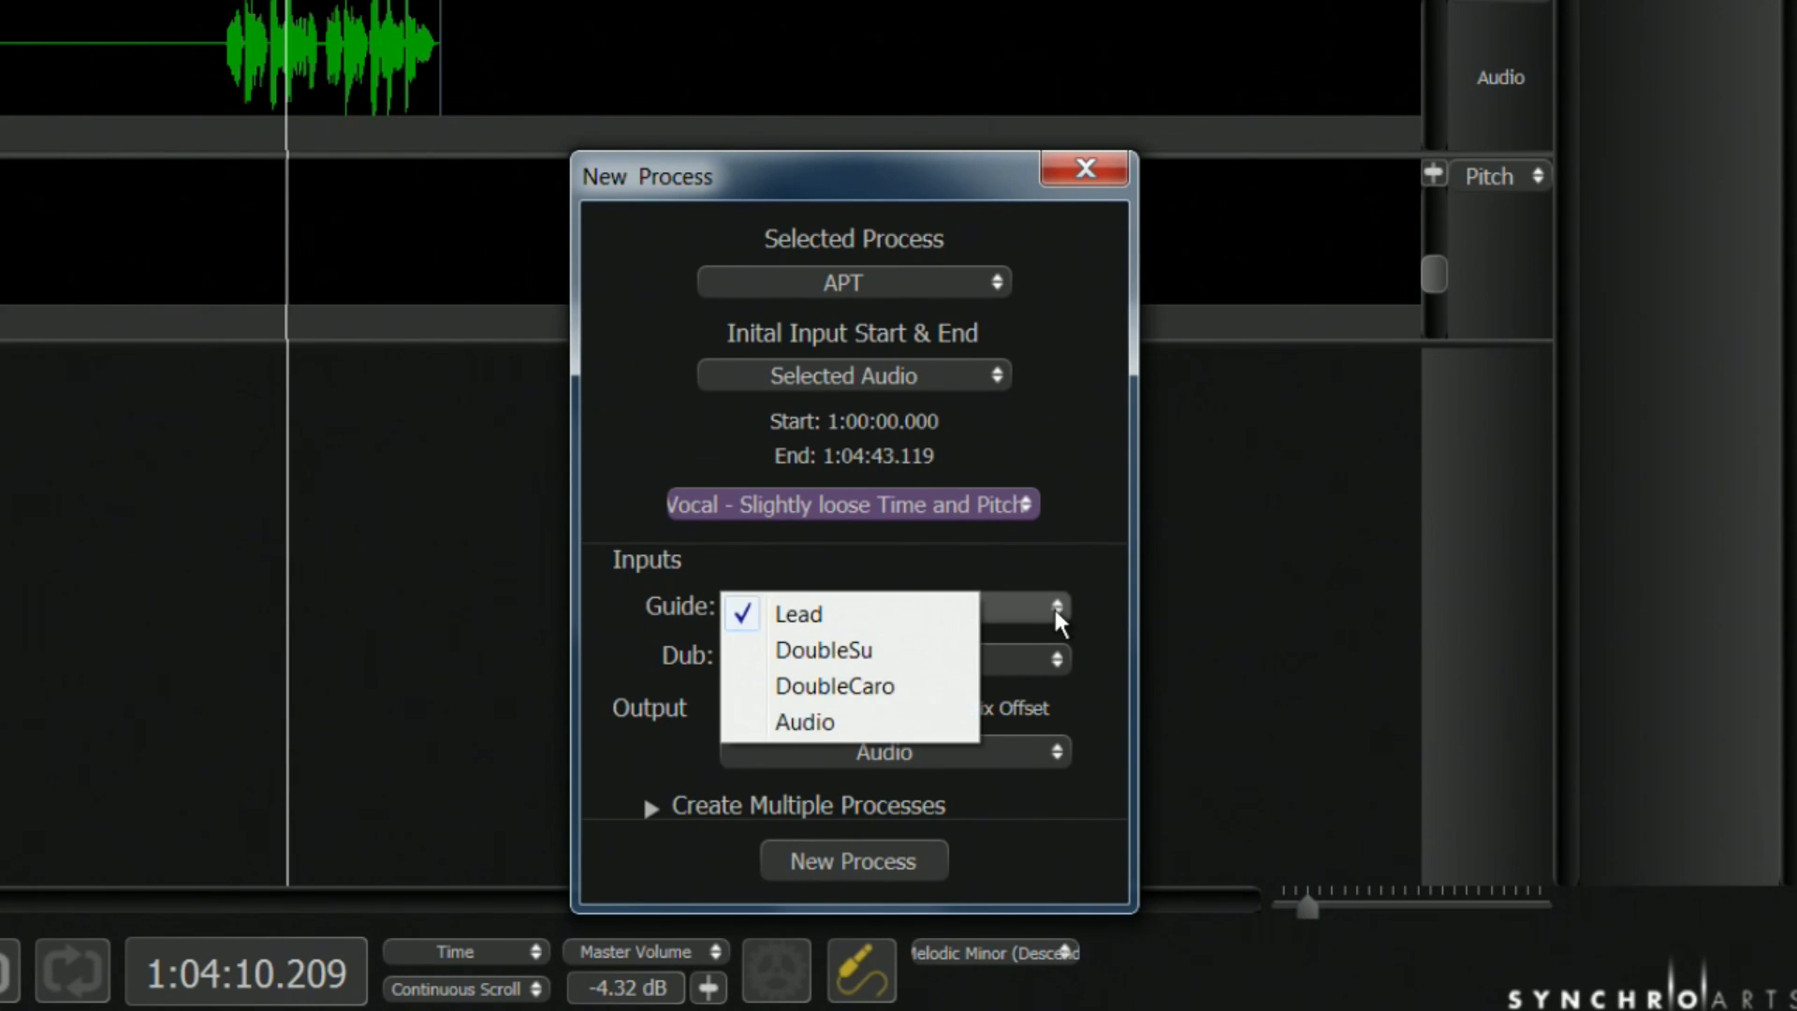
left_click(896, 616)
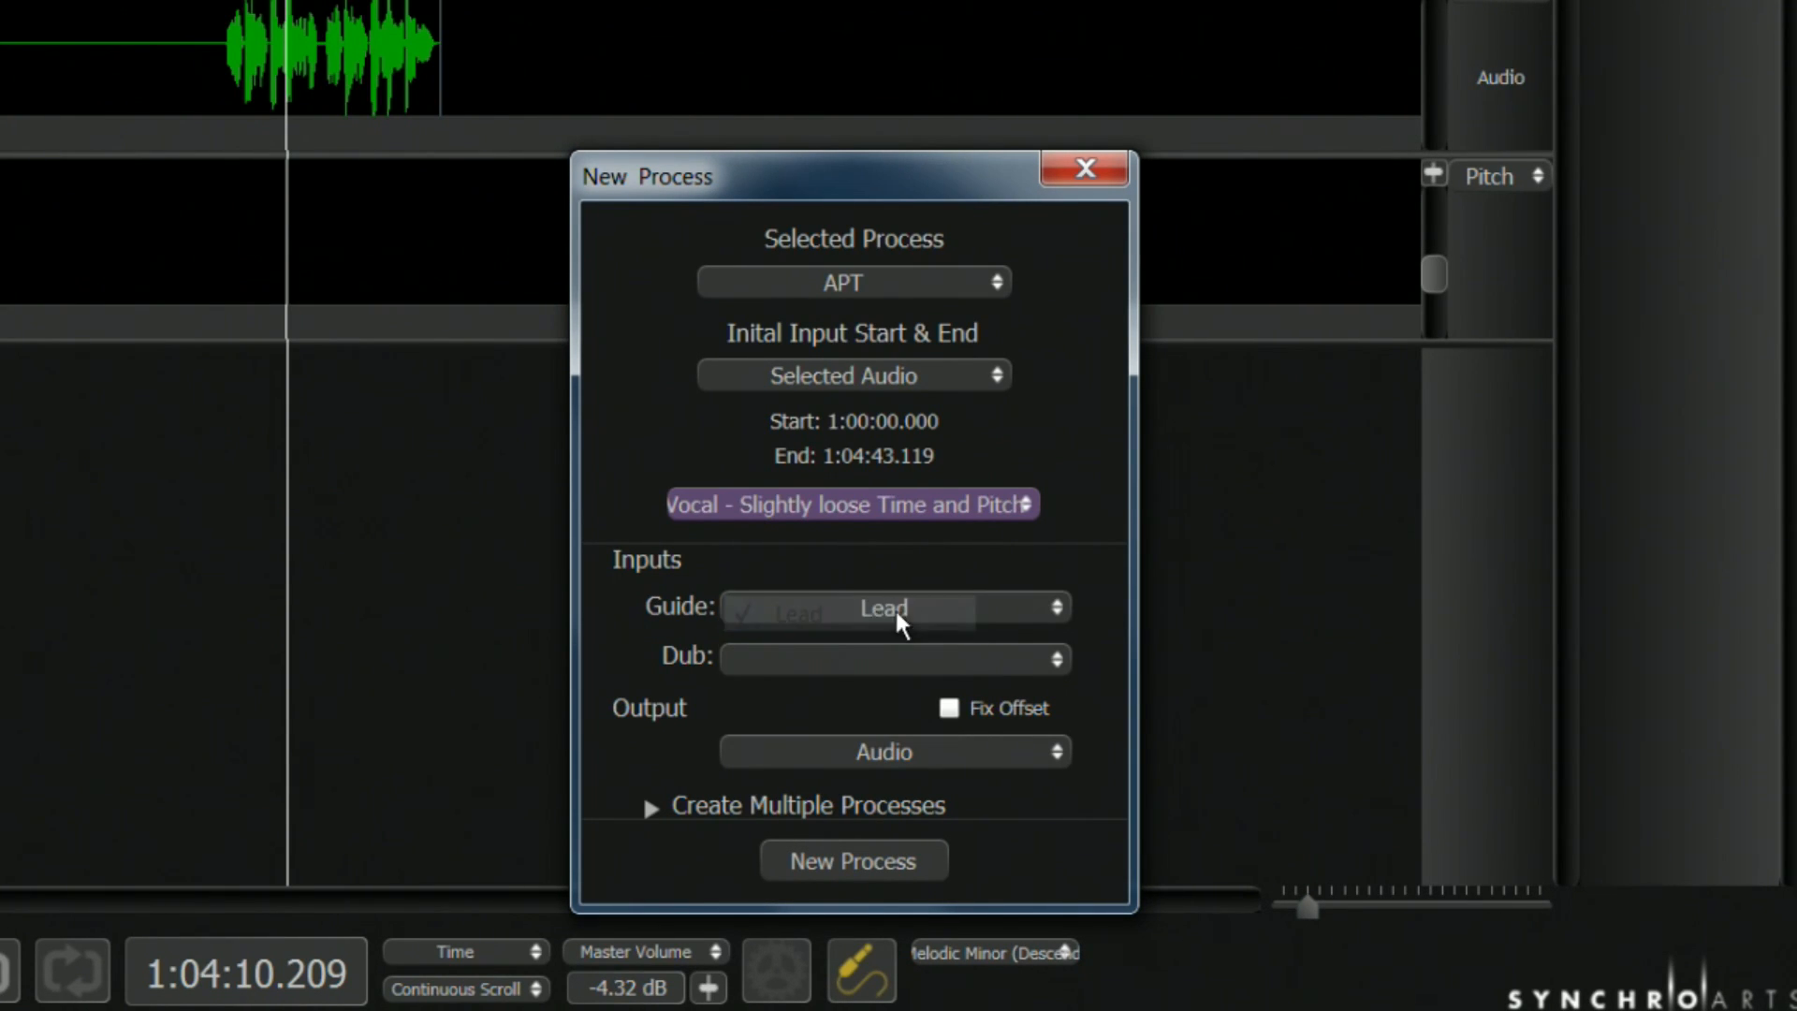
left_click(1052, 656)
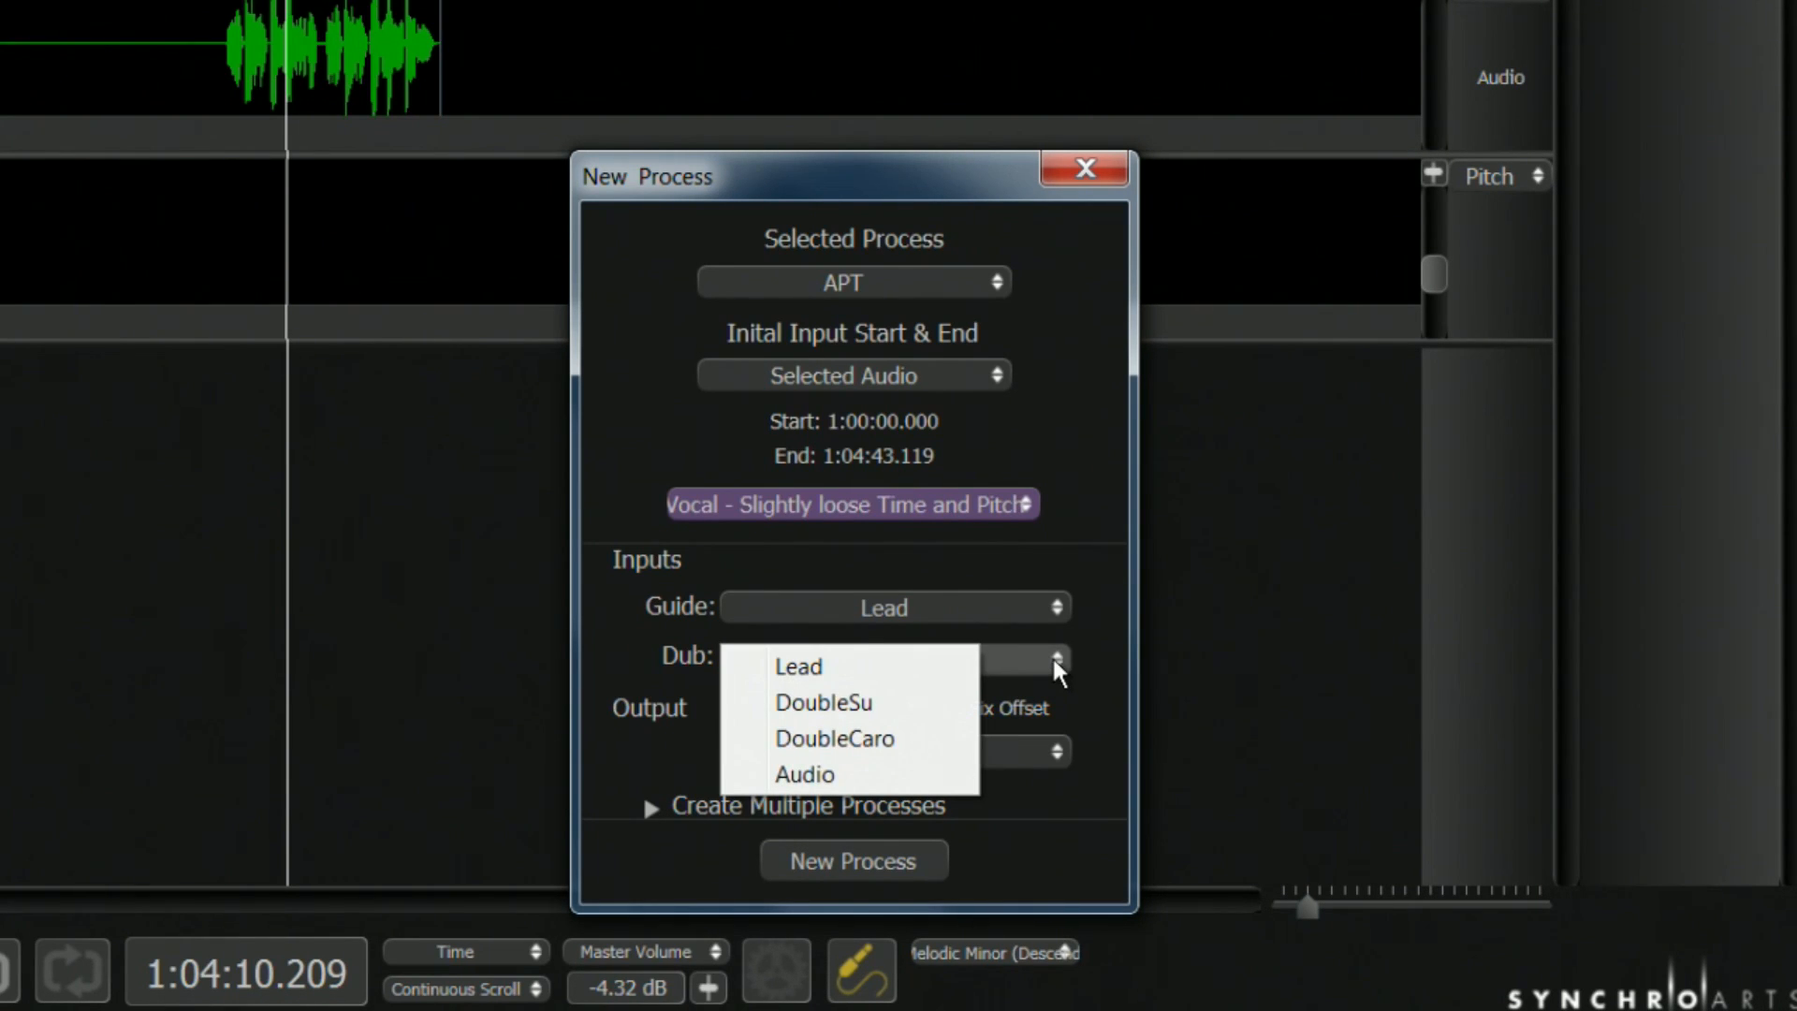
left_click(863, 702)
left_click(1054, 751)
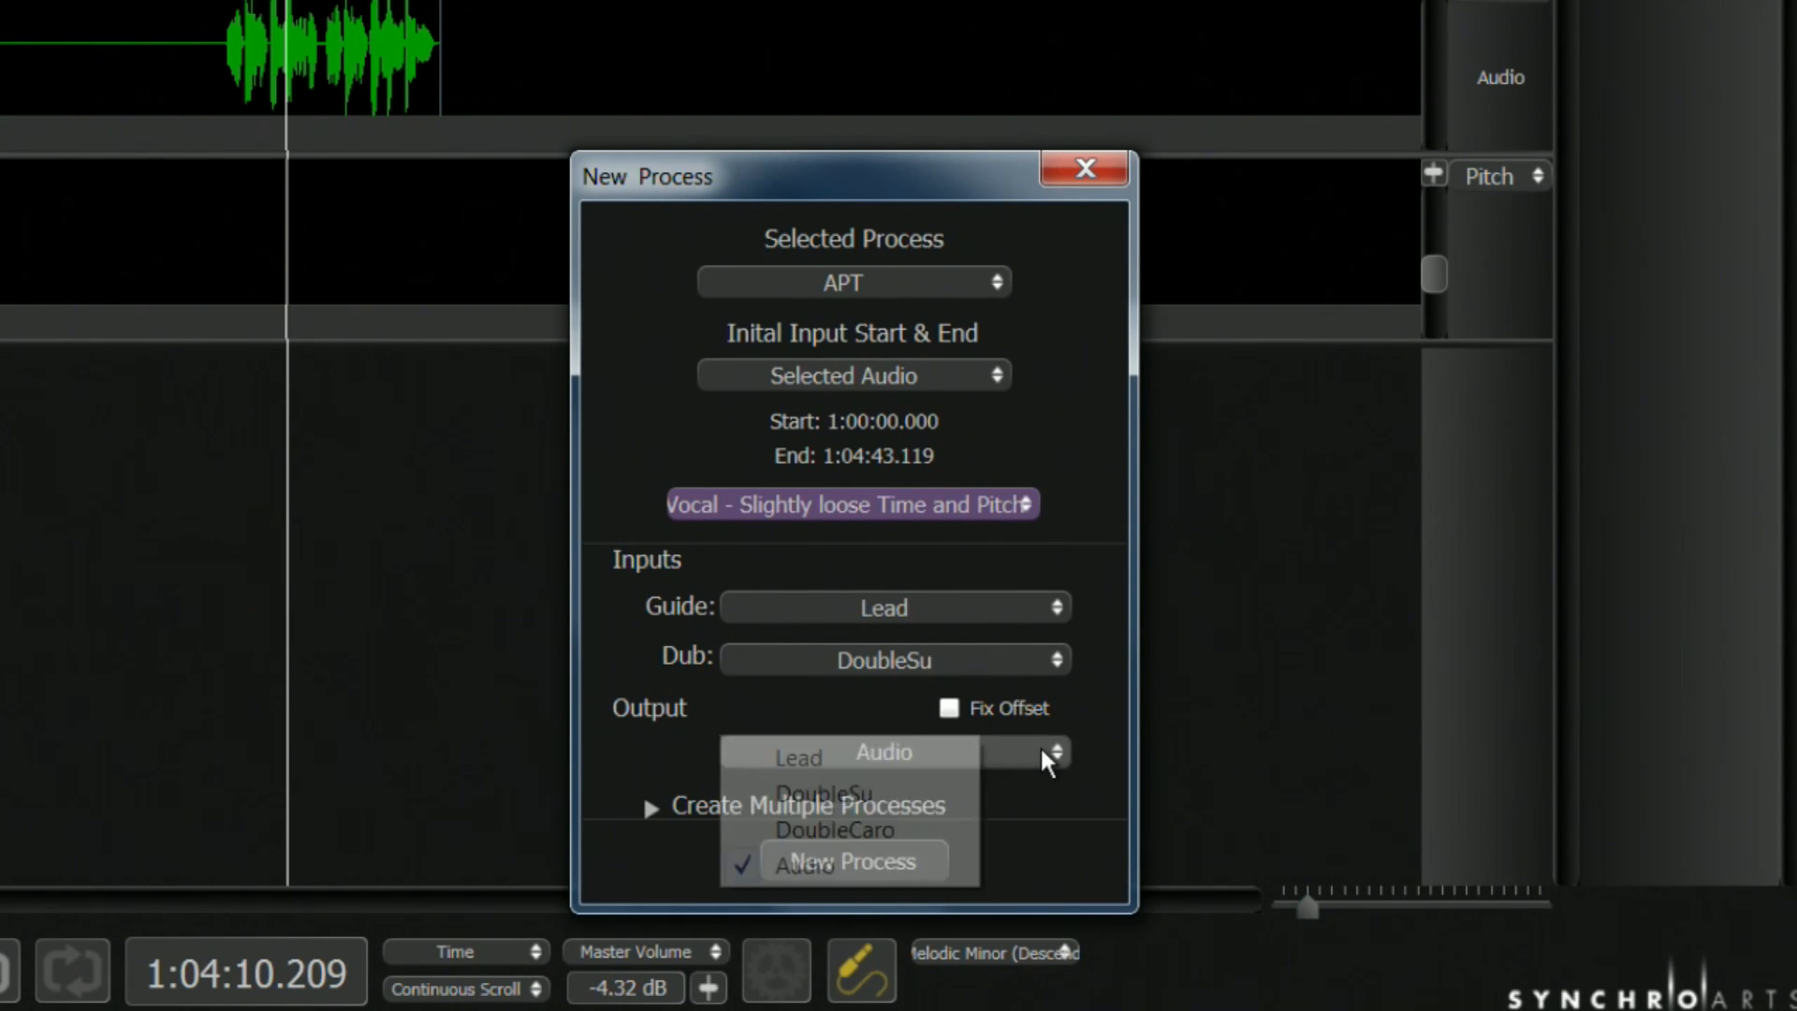
left_click(824, 865)
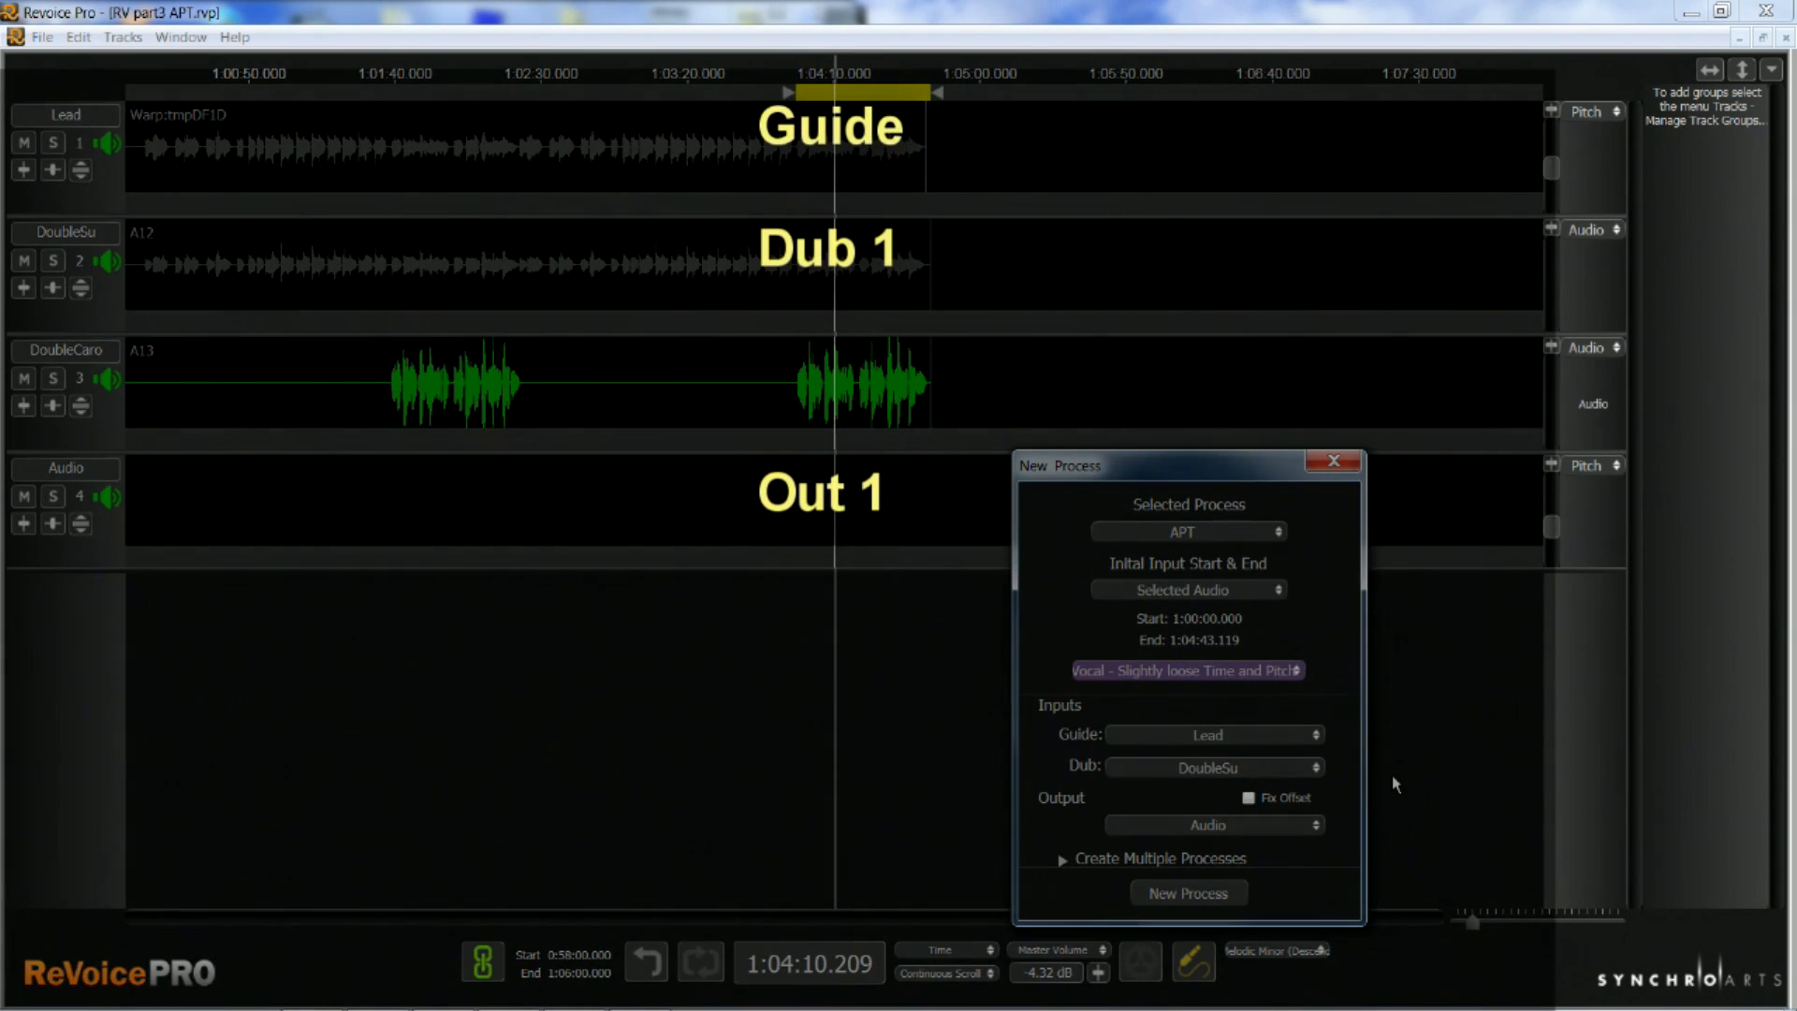
left_click(1189, 894)
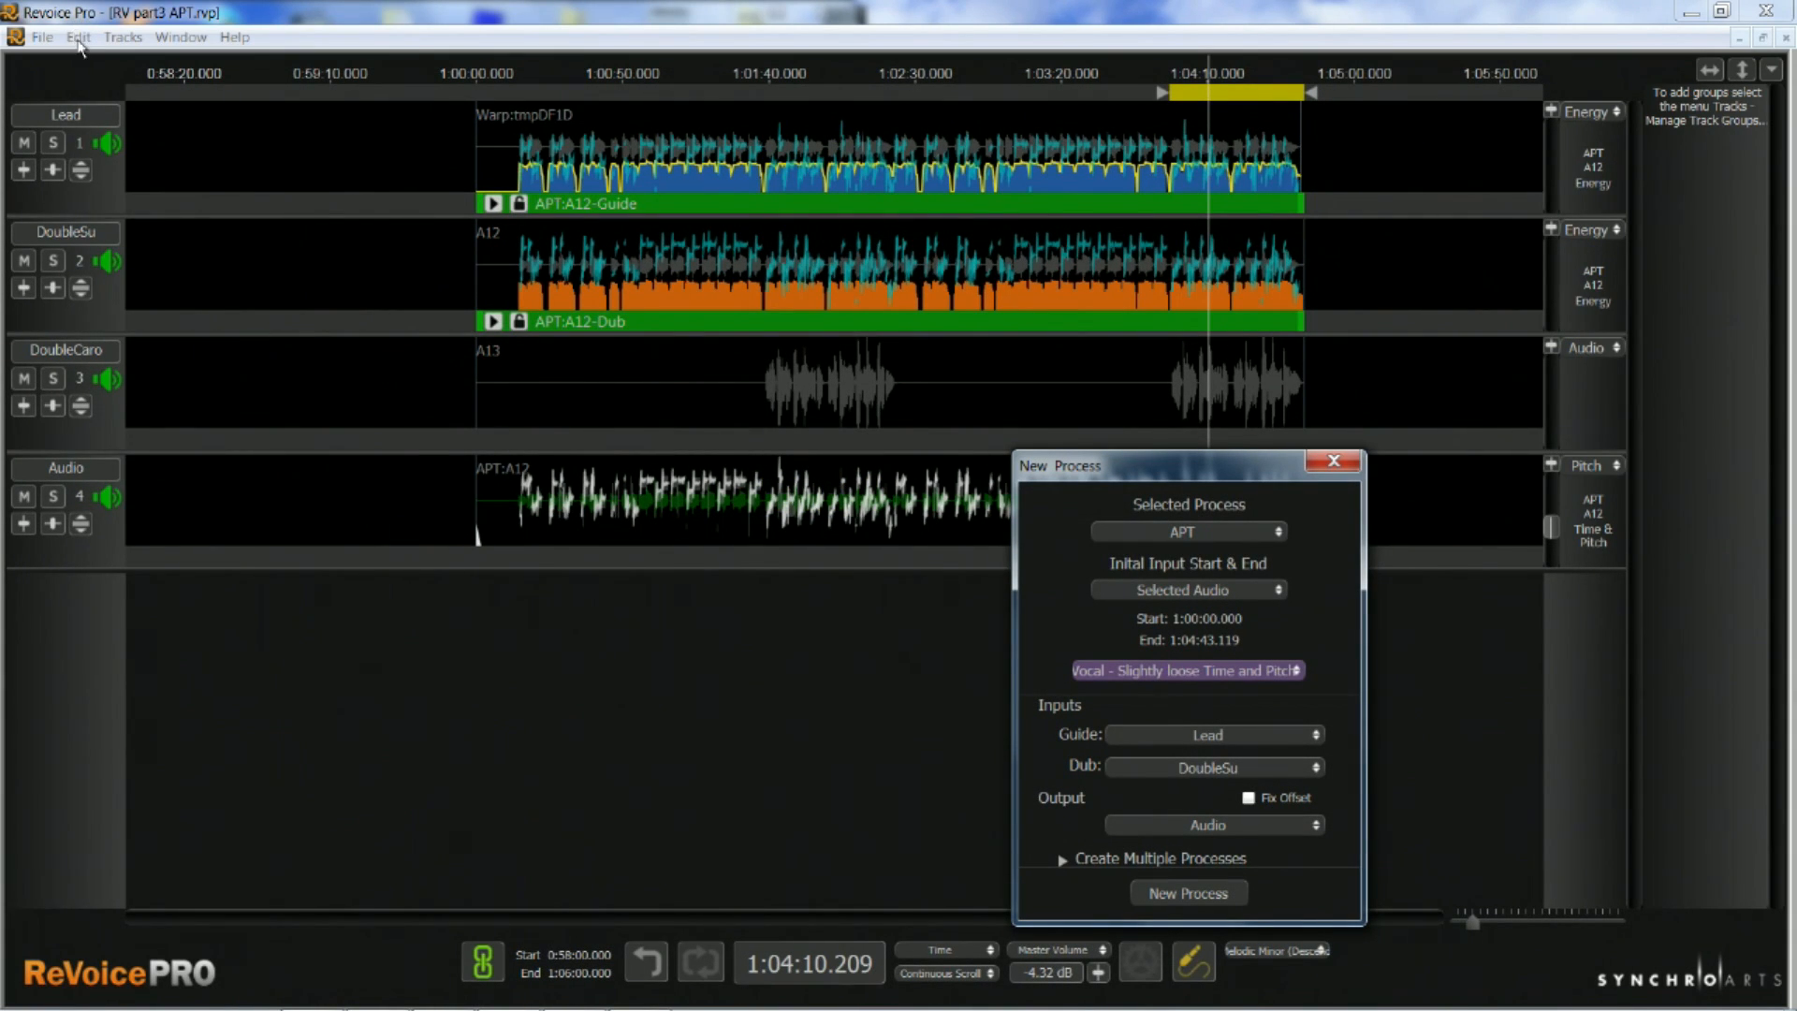
Undo the single APT process and expand the multiple-process options of a new APT process over the selected playback range
left_click(79, 38)
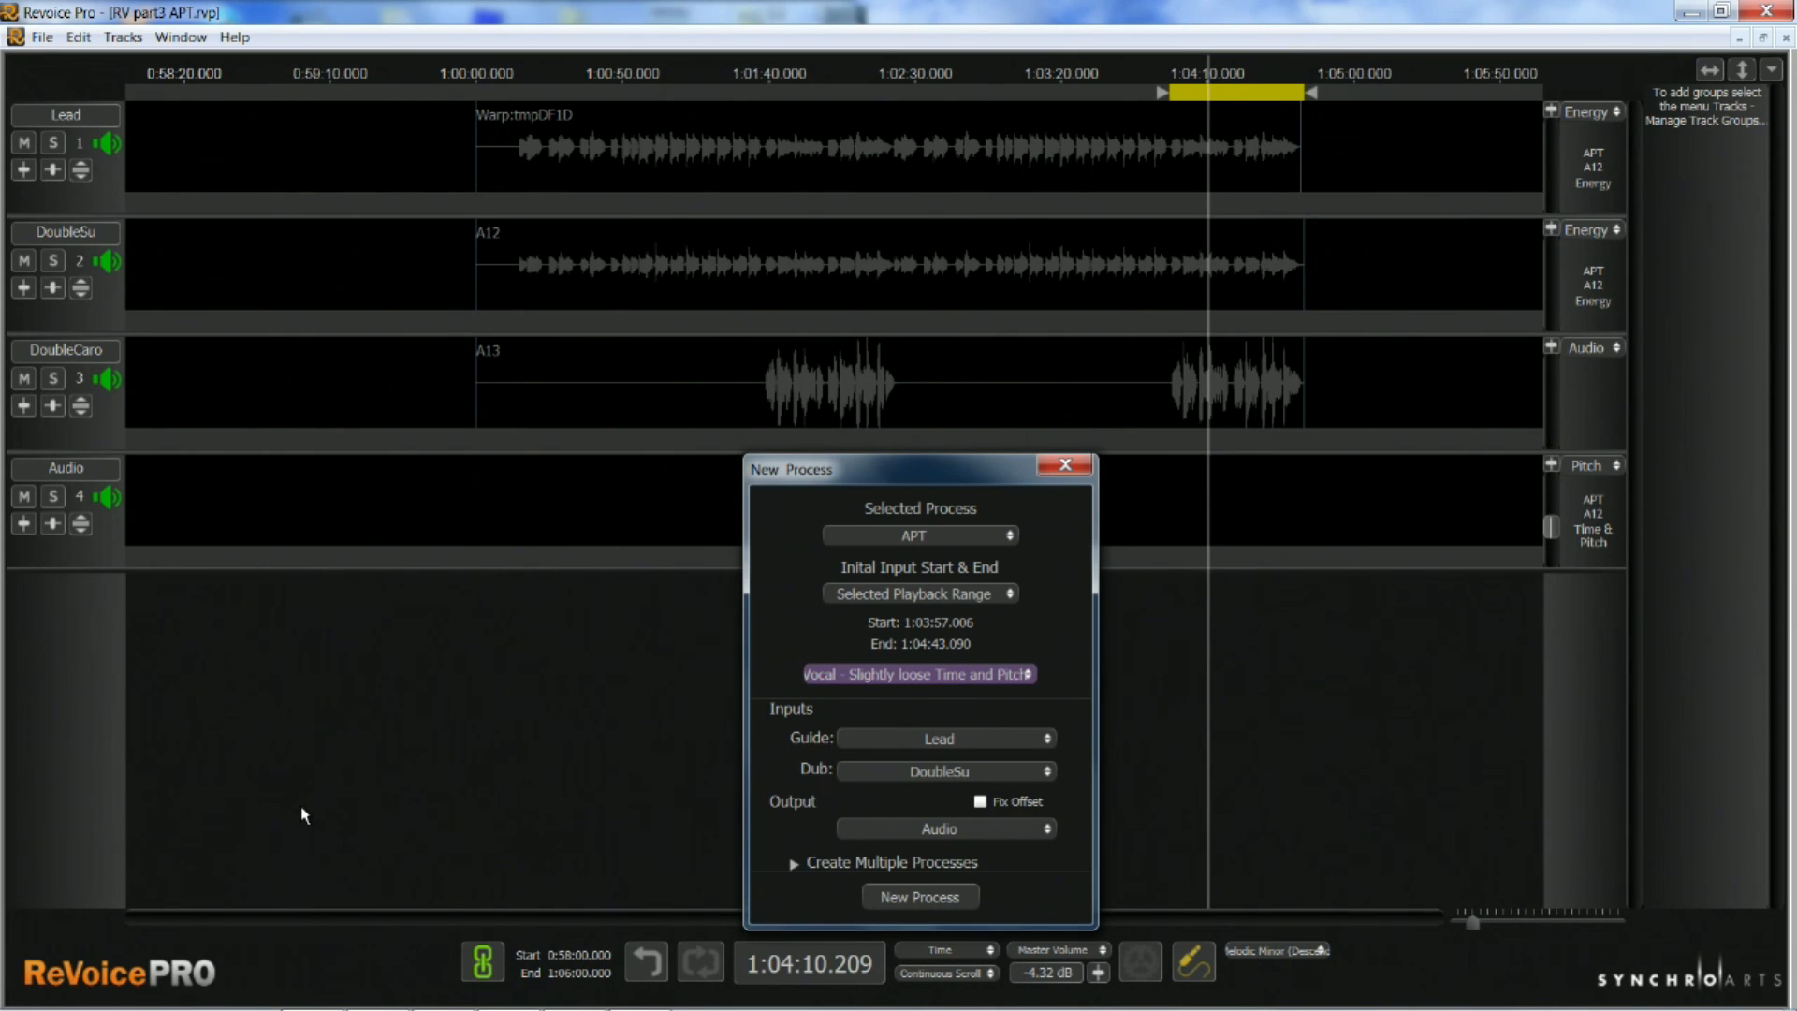
left_click(794, 863)
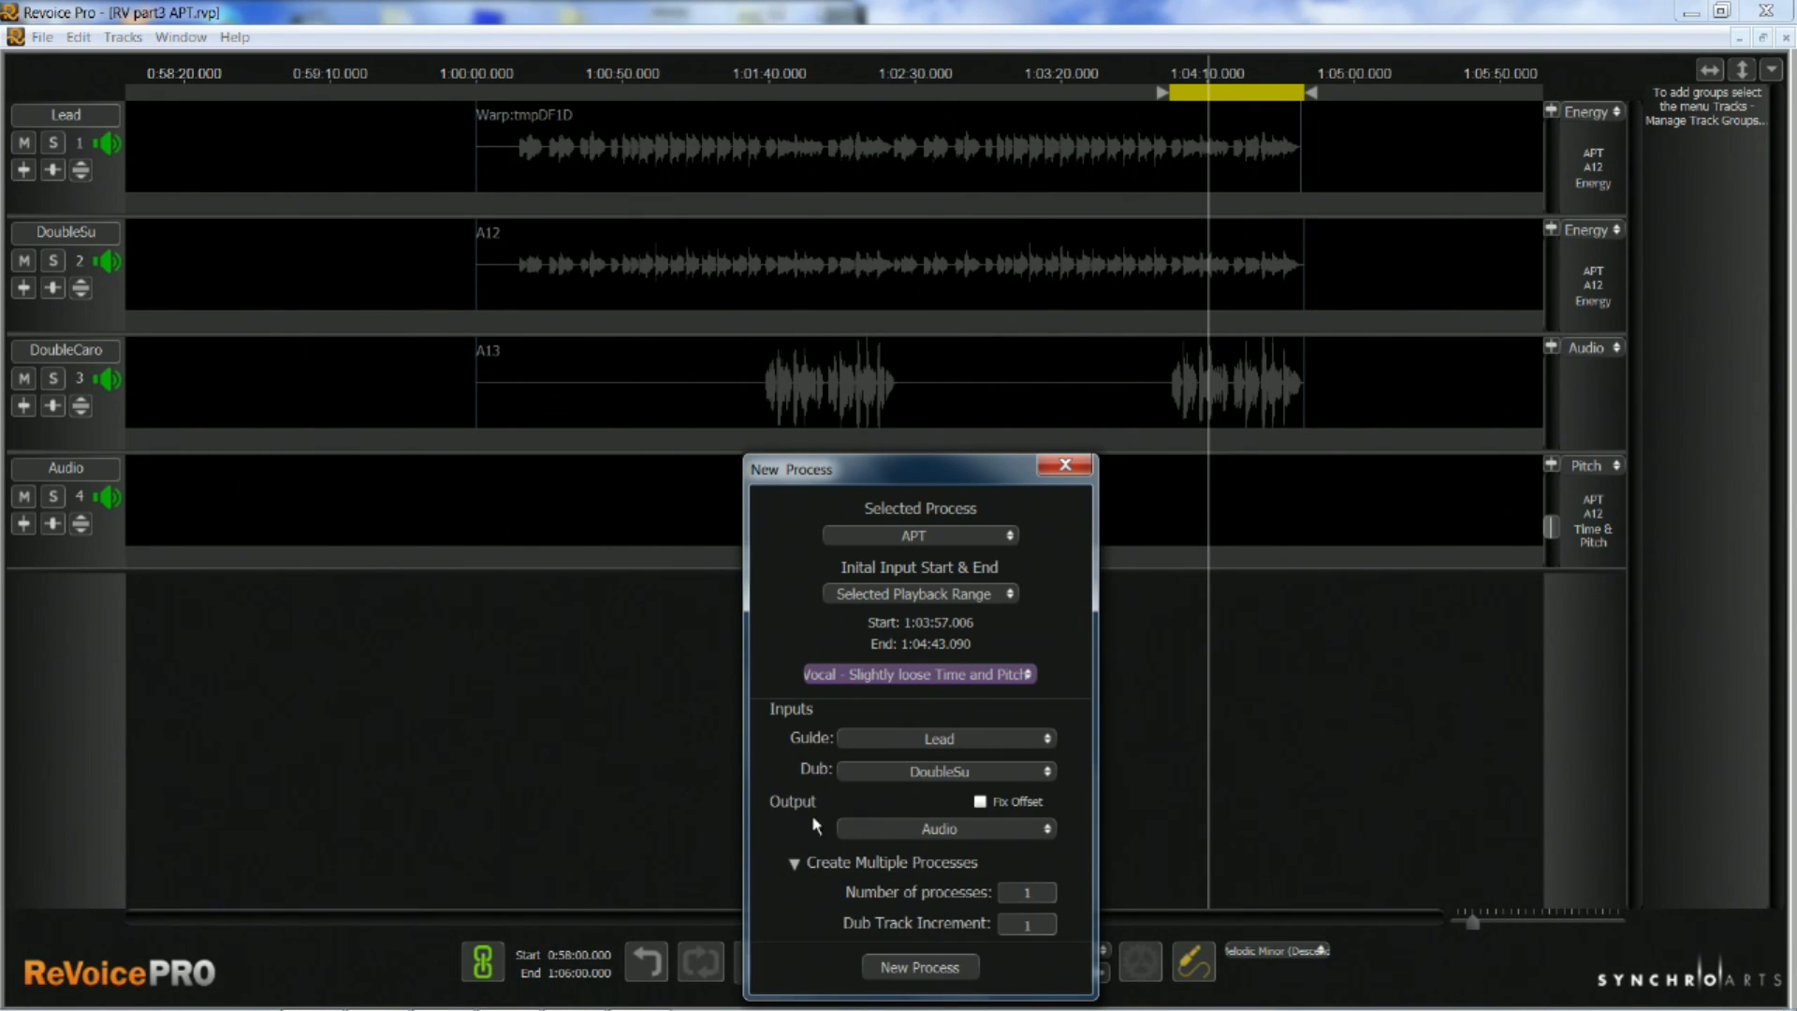
left_click_drag(873, 480, 848, 468)
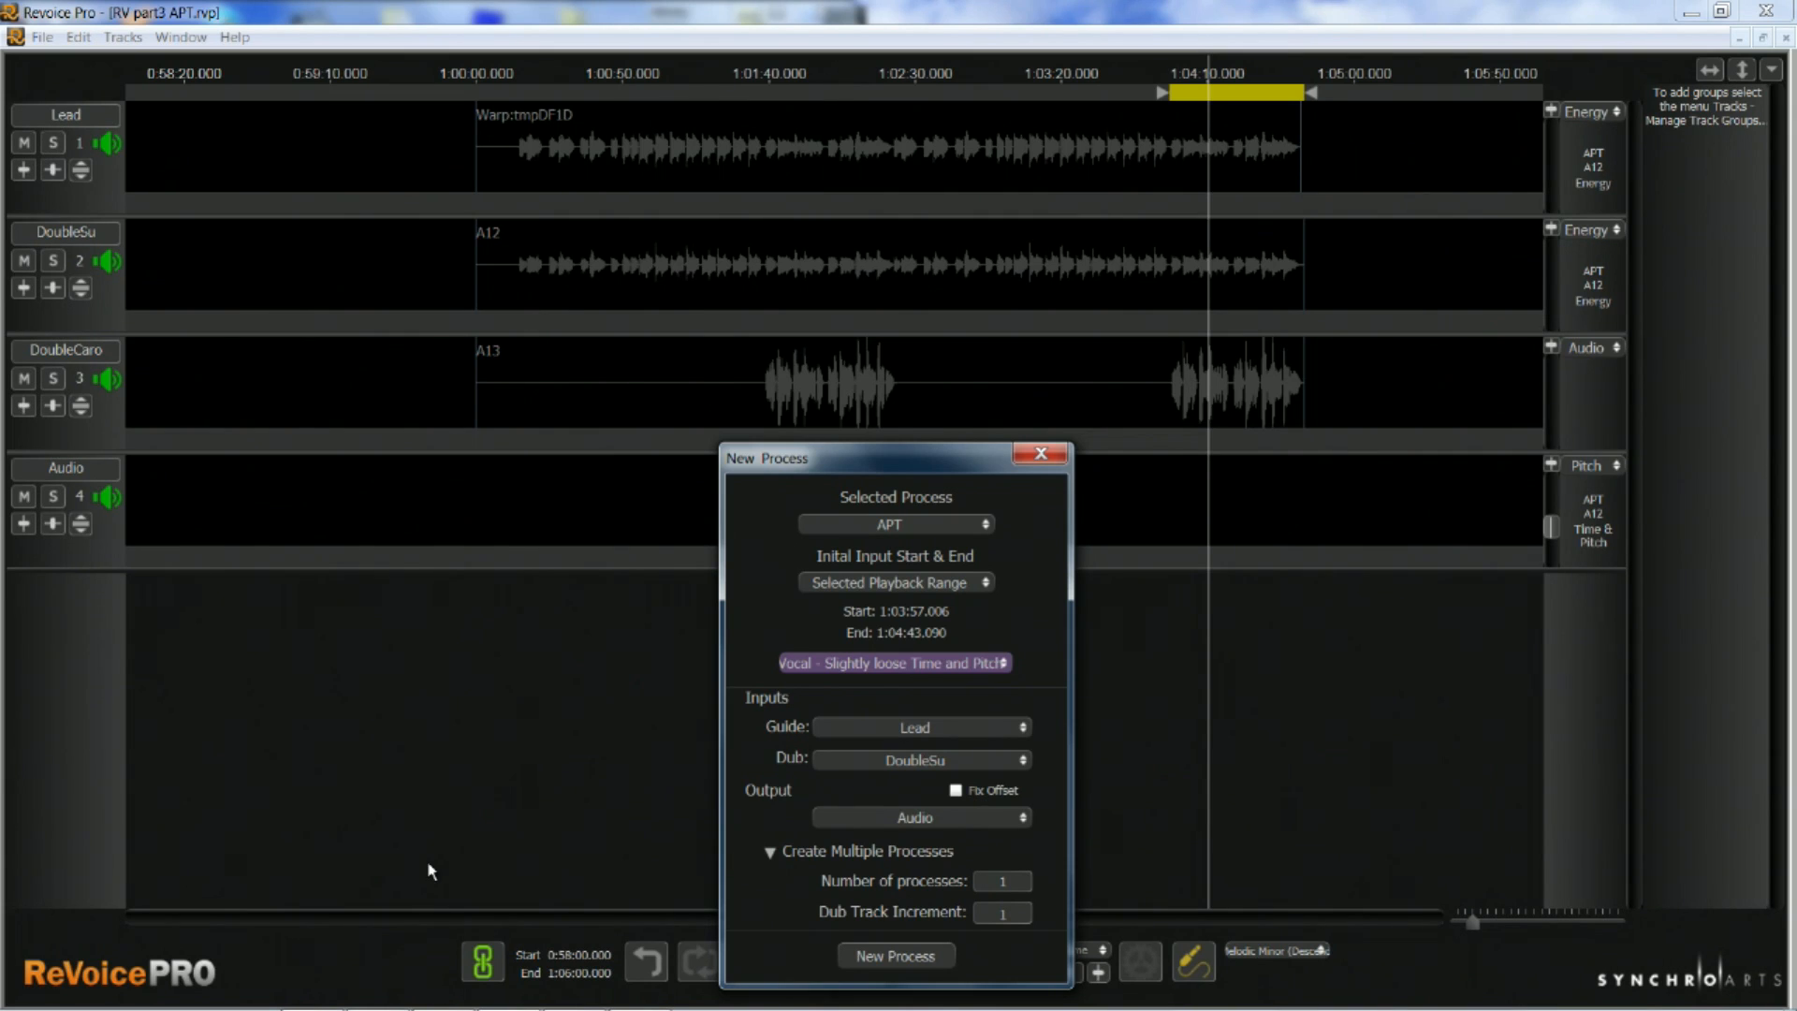
Add another track below the existing ones and name the two output tracks OutDSU and OUTDCARO
right_click(34, 591)
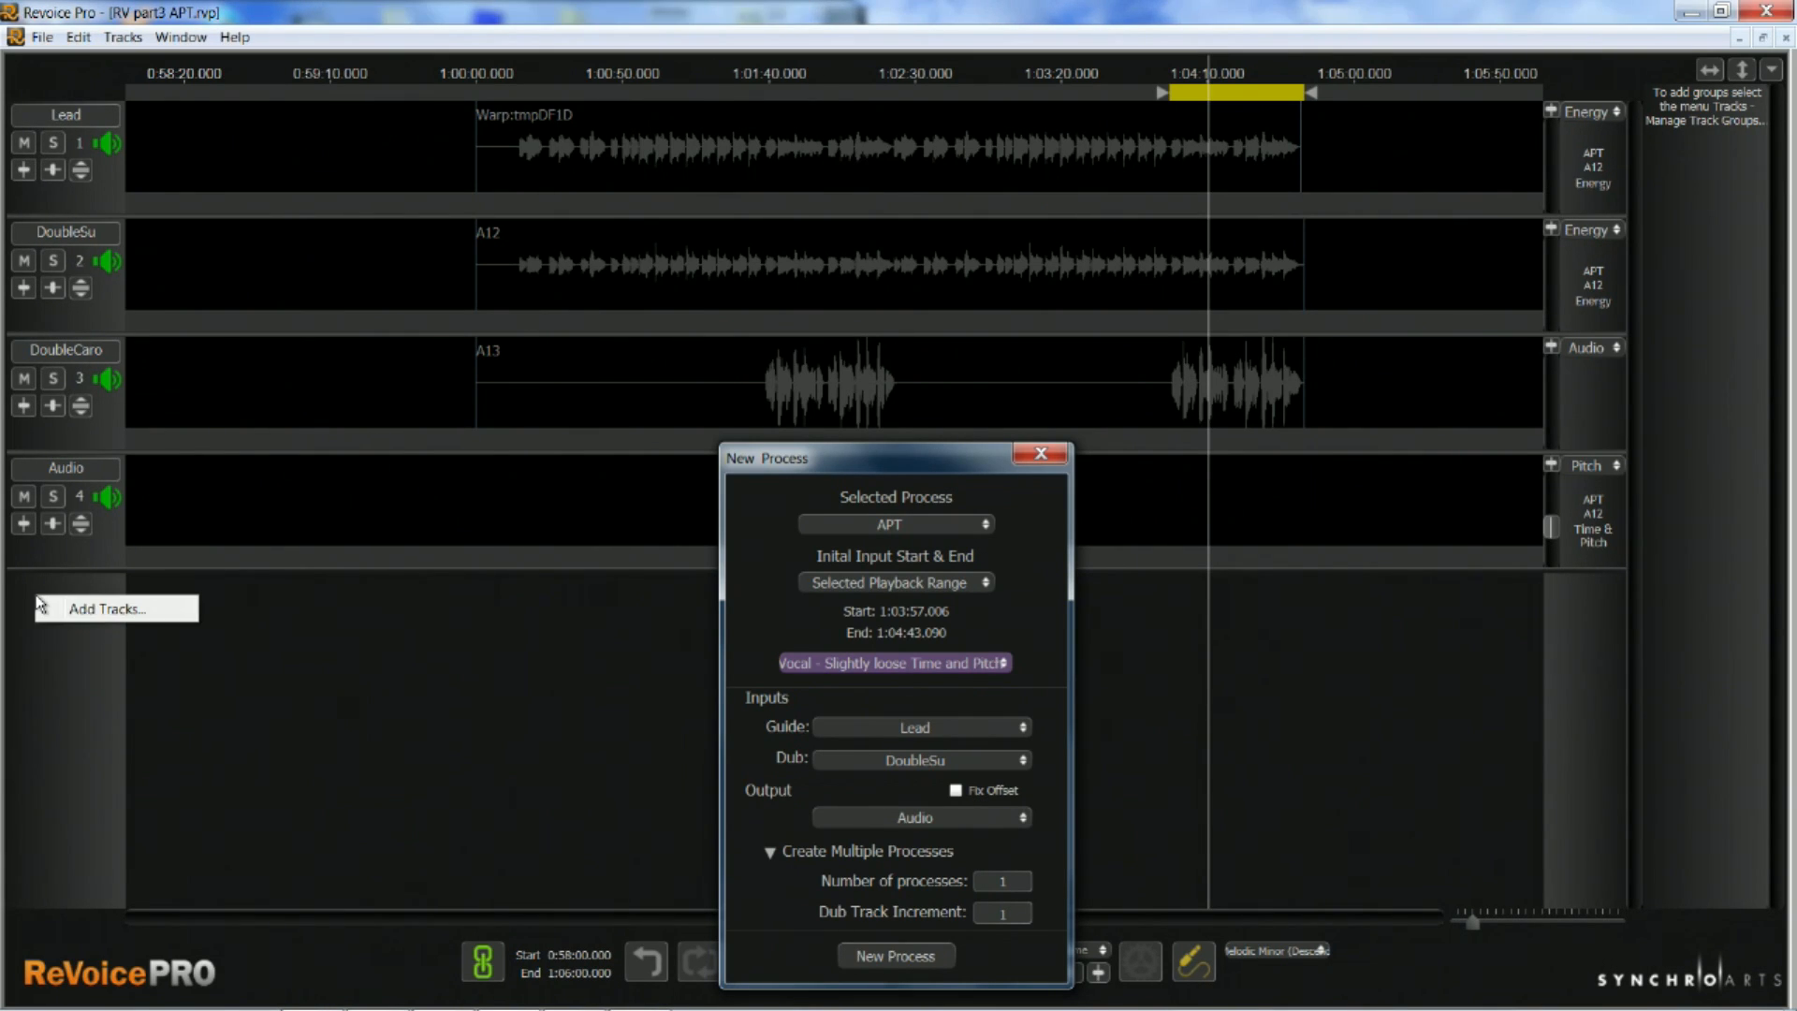
left_click(99, 604)
left_click(932, 538)
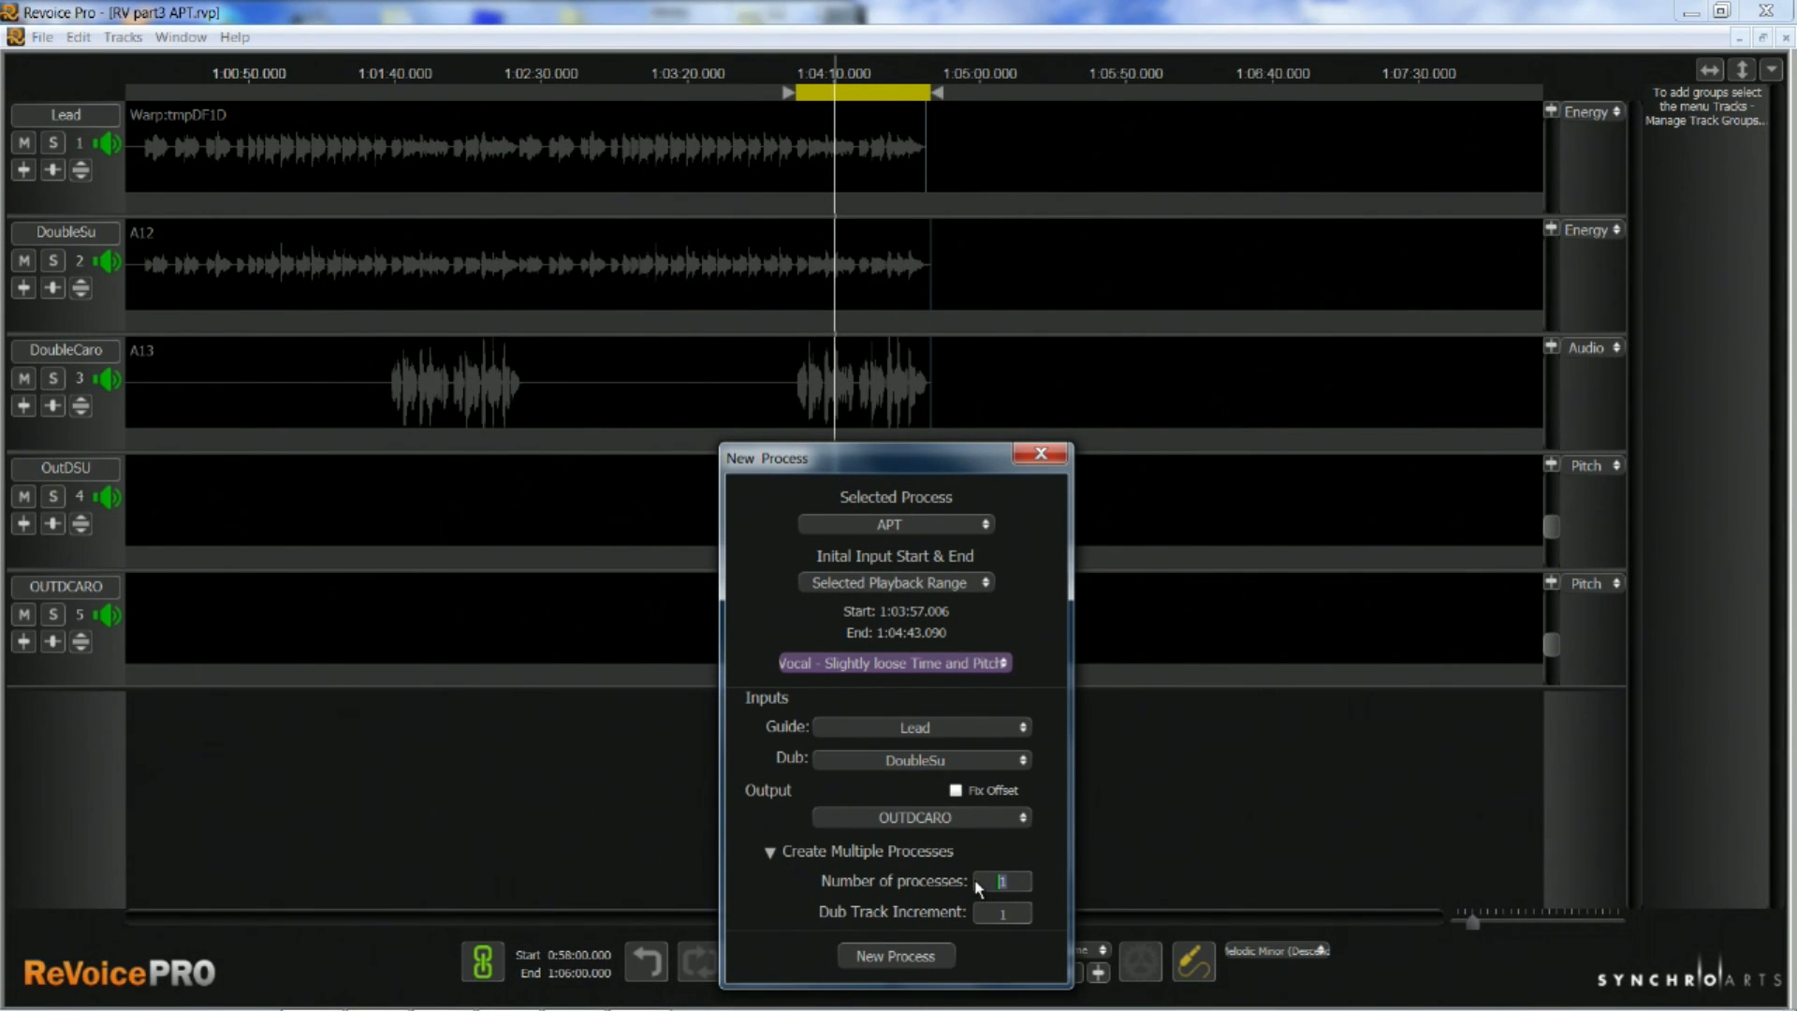
Create 2 APT processes with Lead as guide, starting from DoubleSu as dub and OutDSU as output, with Fix Offset enabled
type("2")
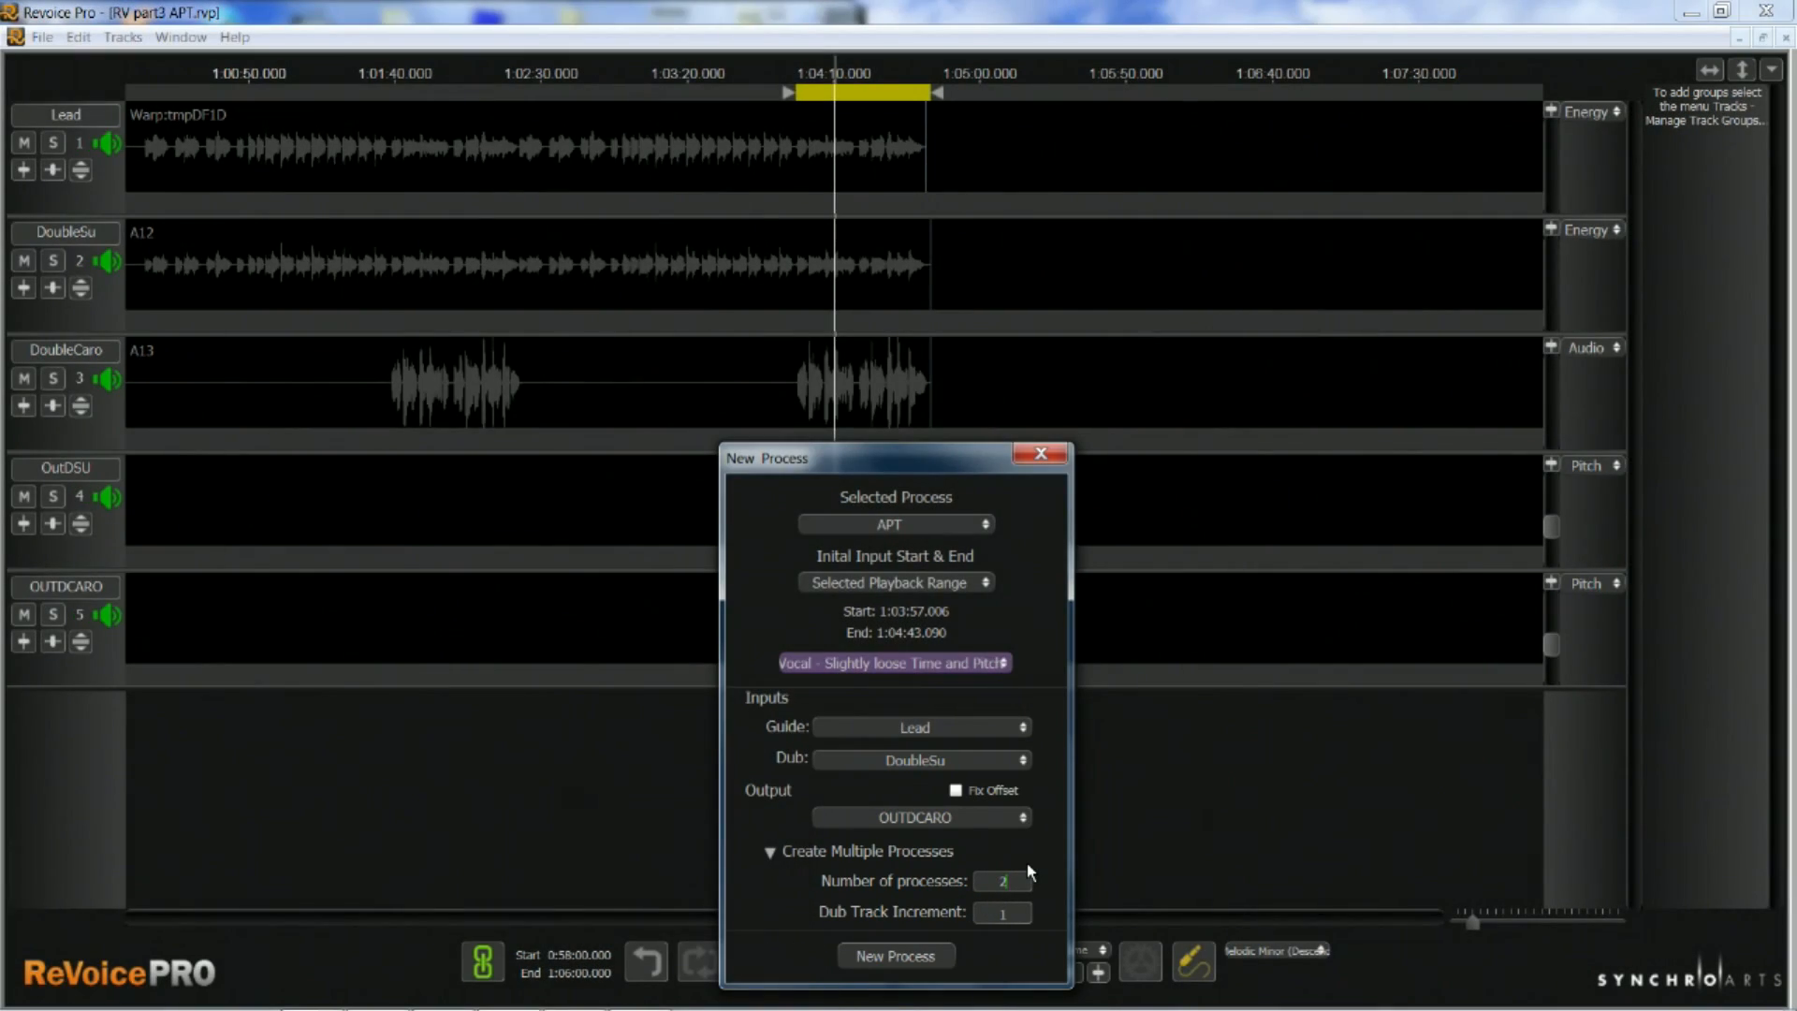
left_click(974, 762)
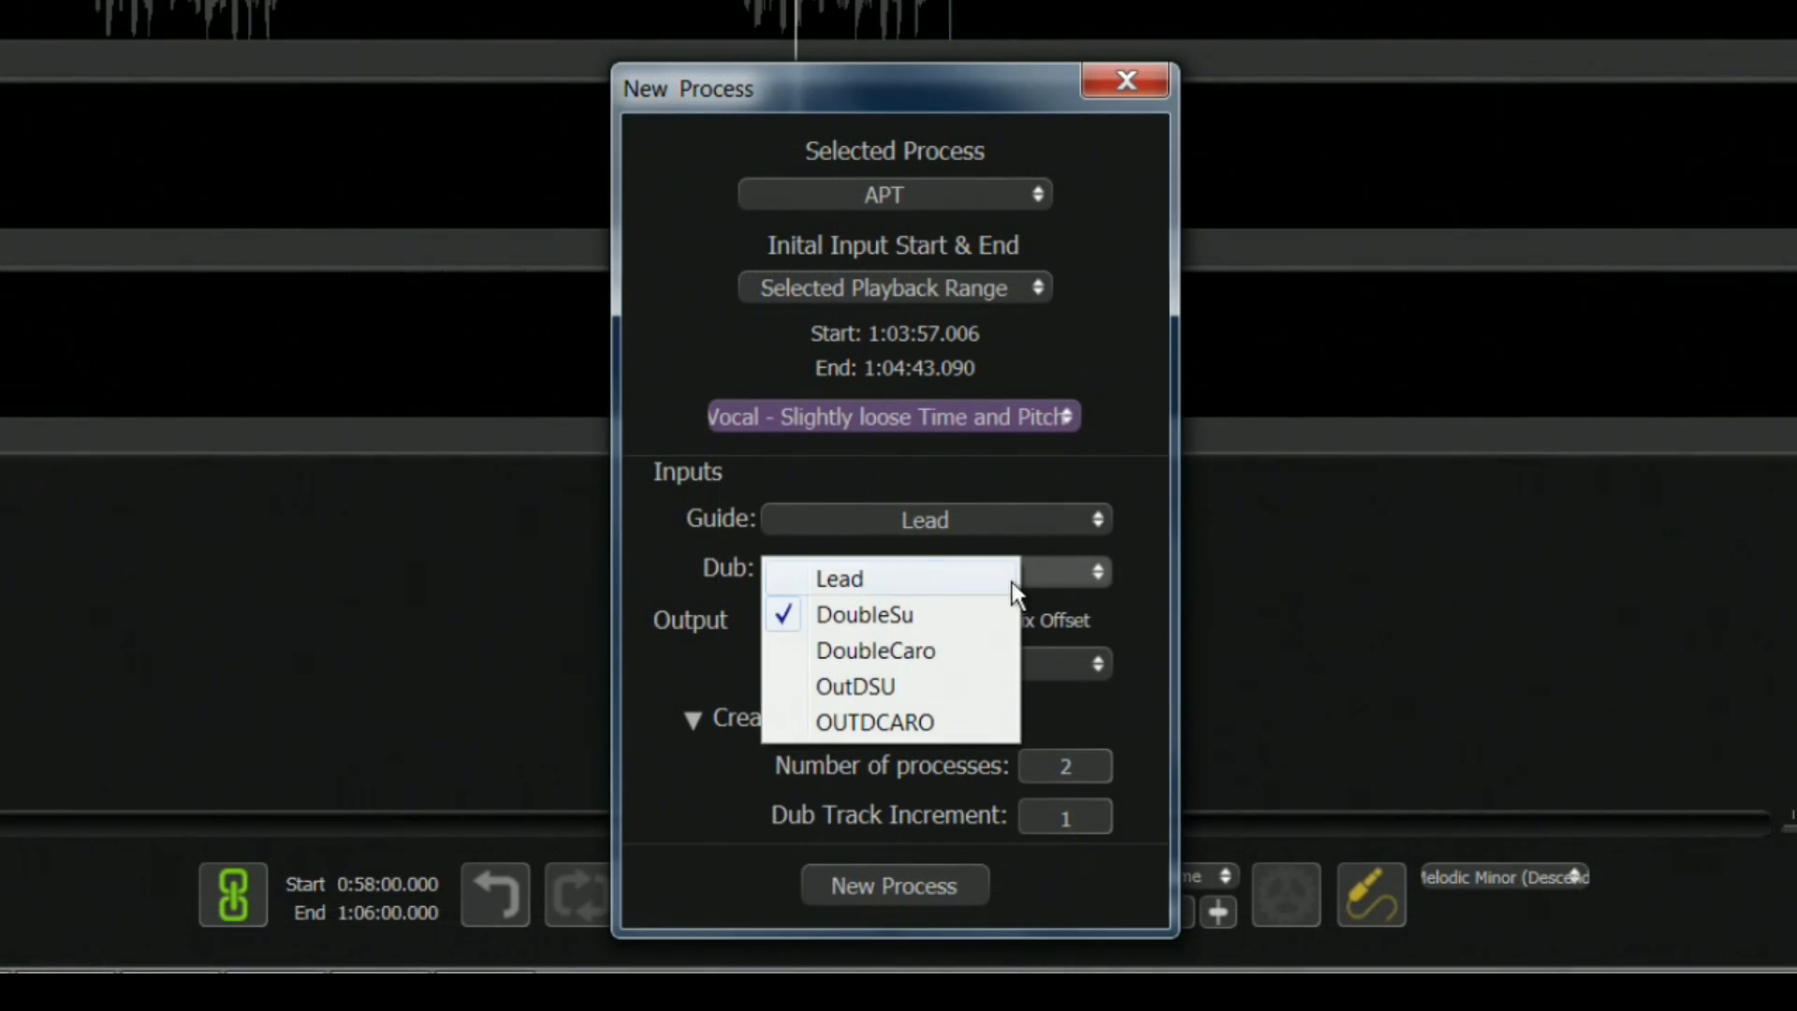
left_click(910, 613)
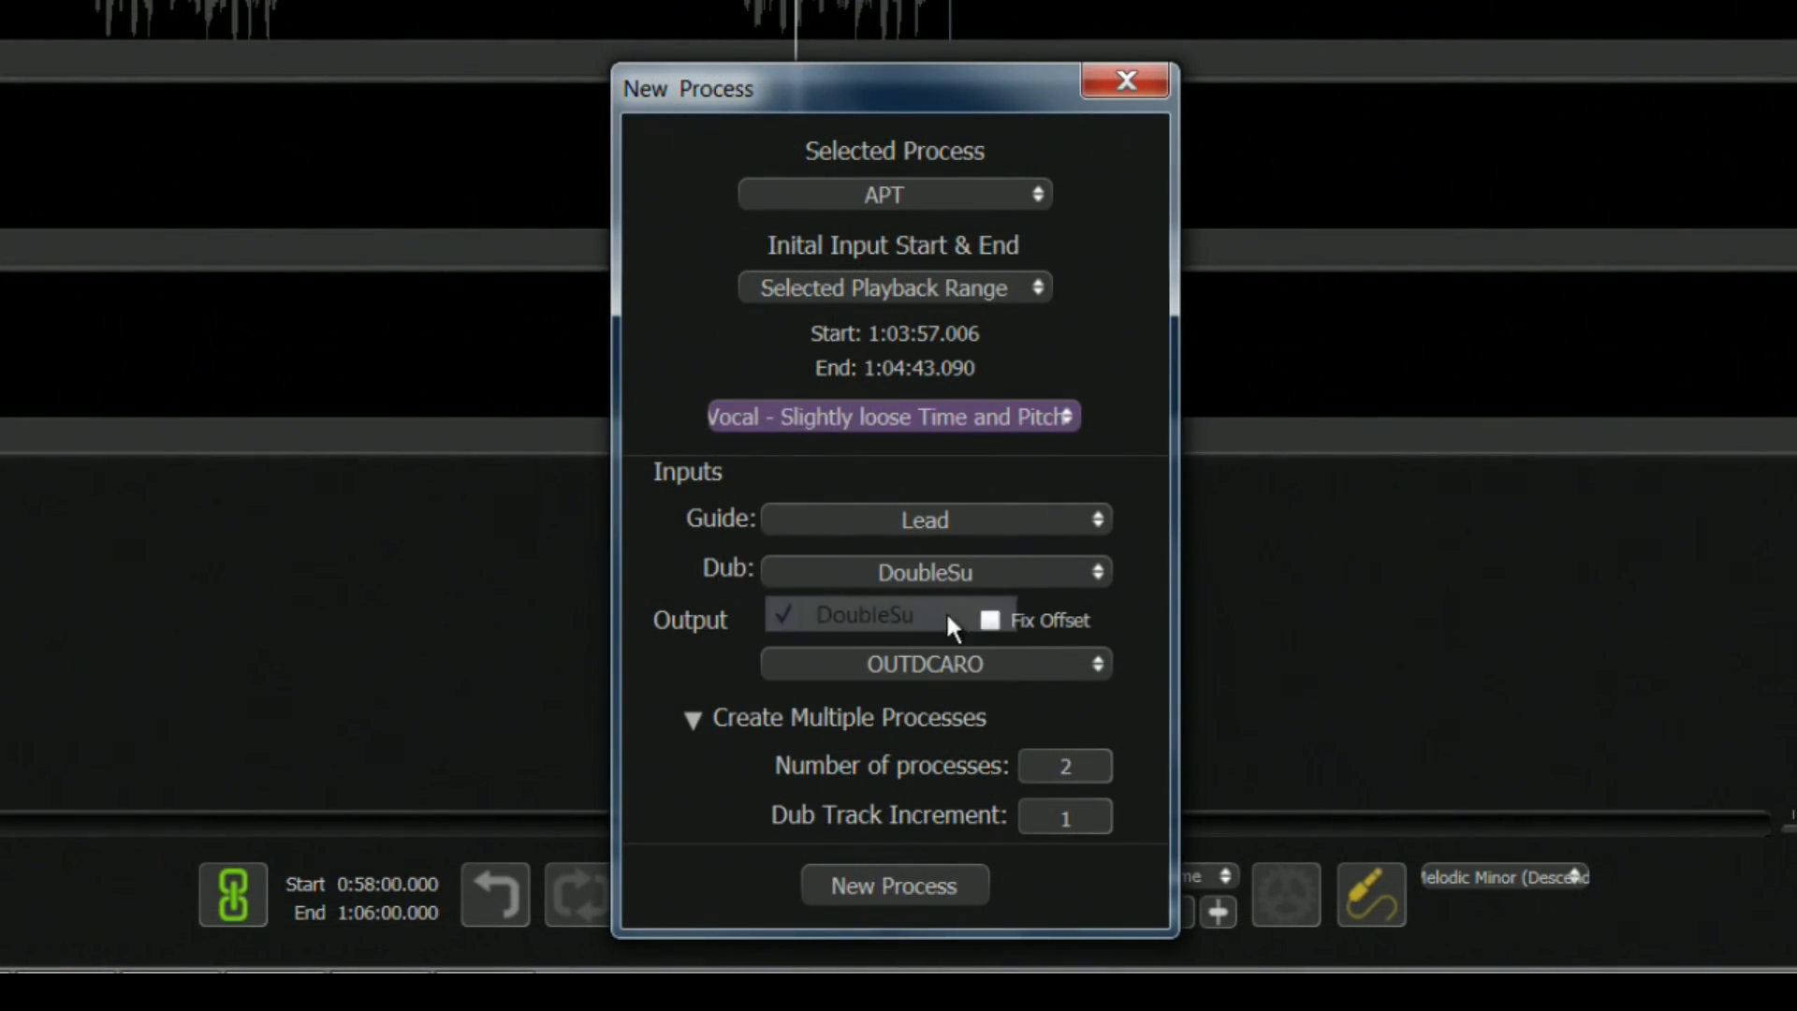
left_click(1095, 667)
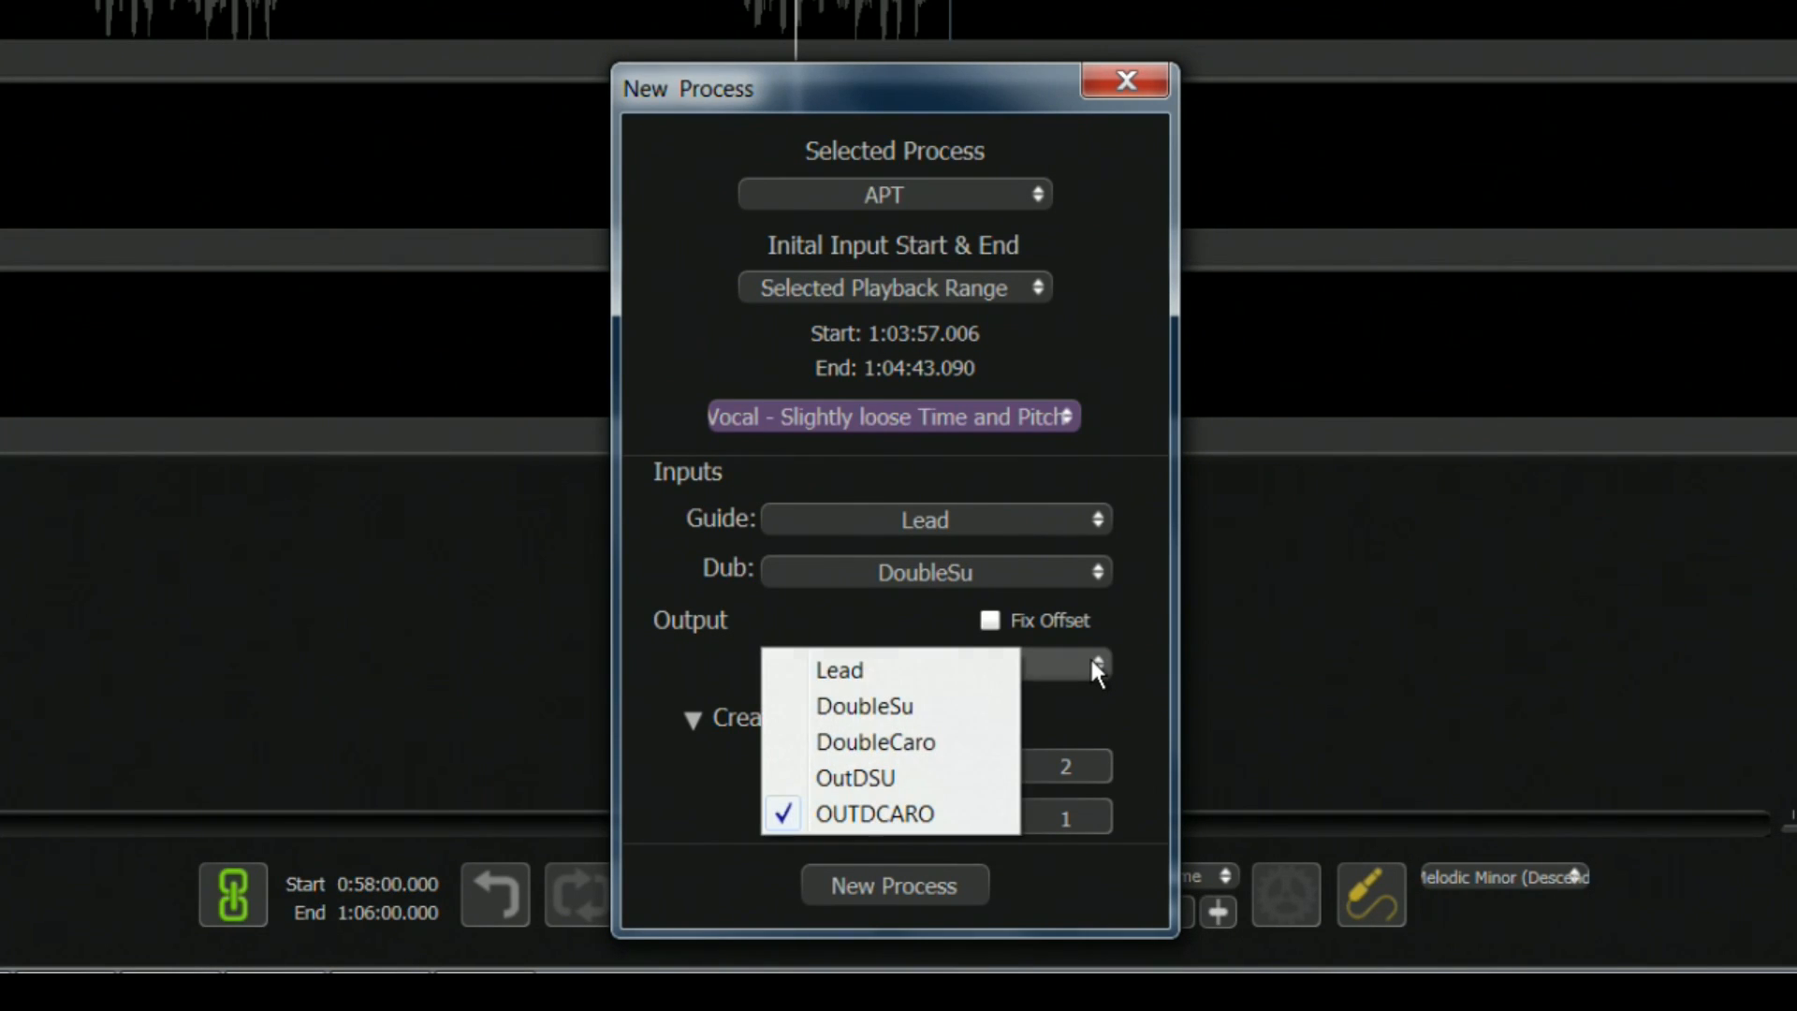
left_click(883, 778)
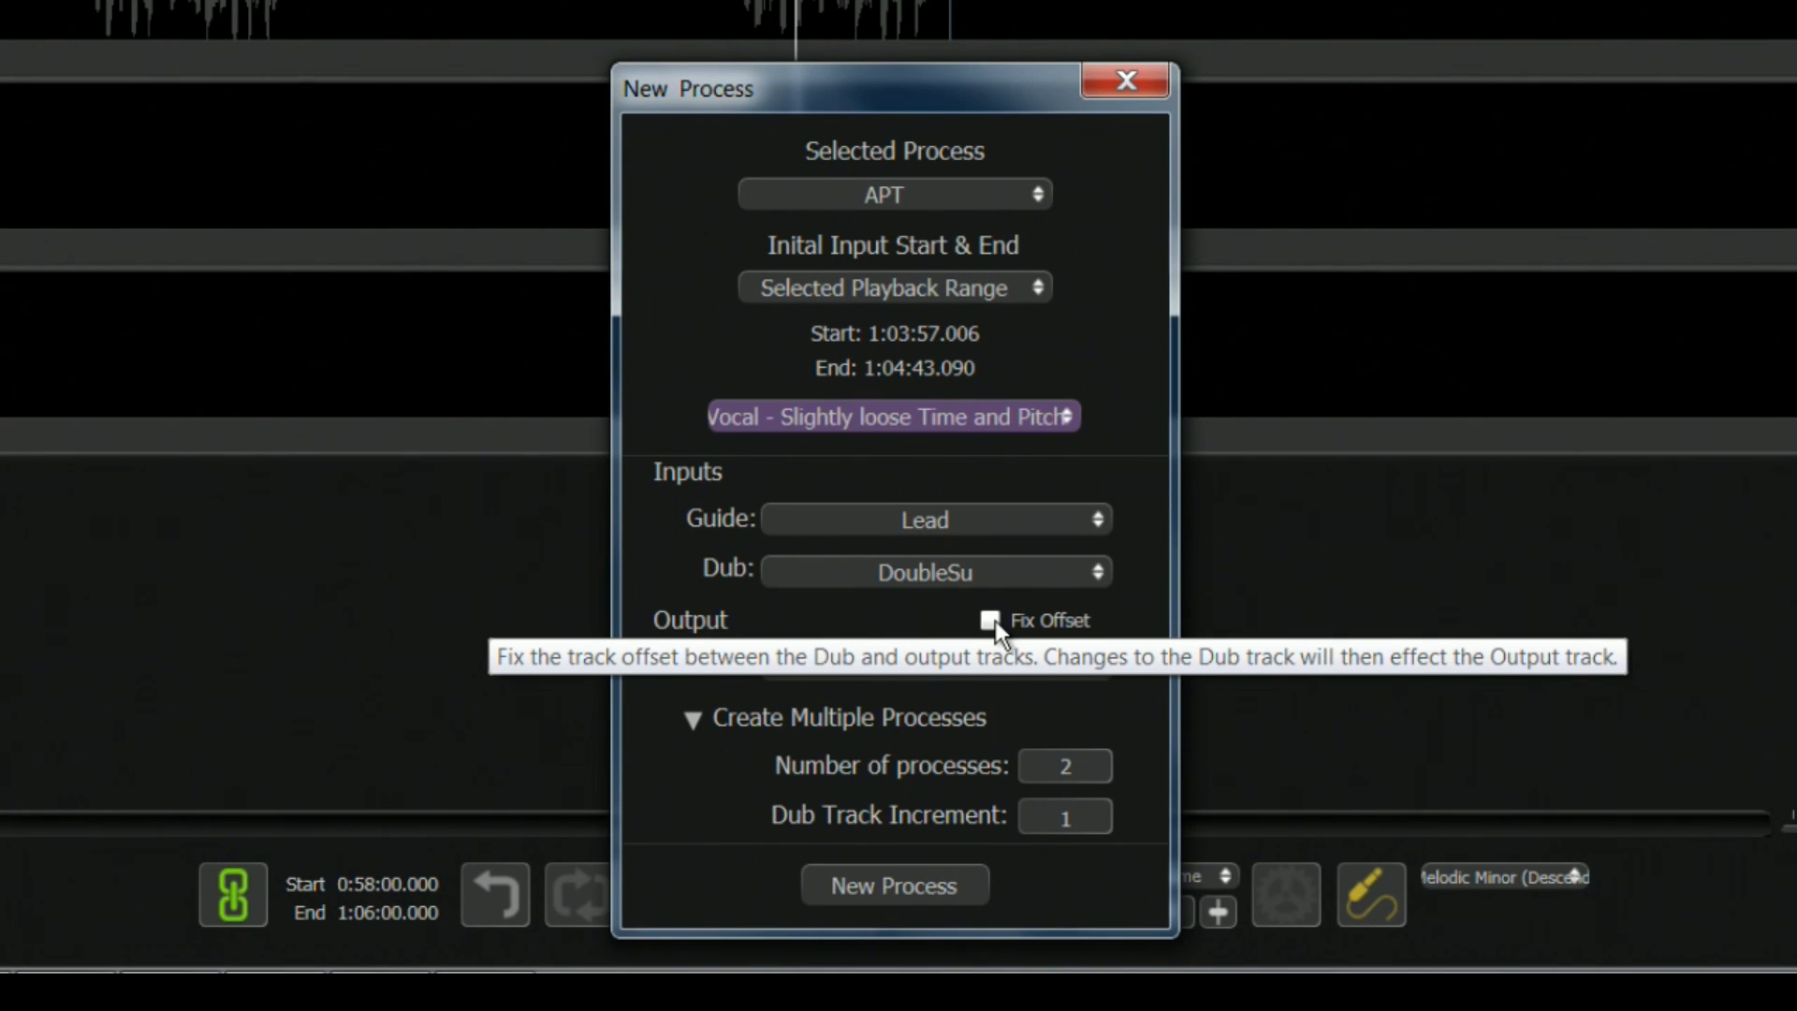
left_click(990, 620)
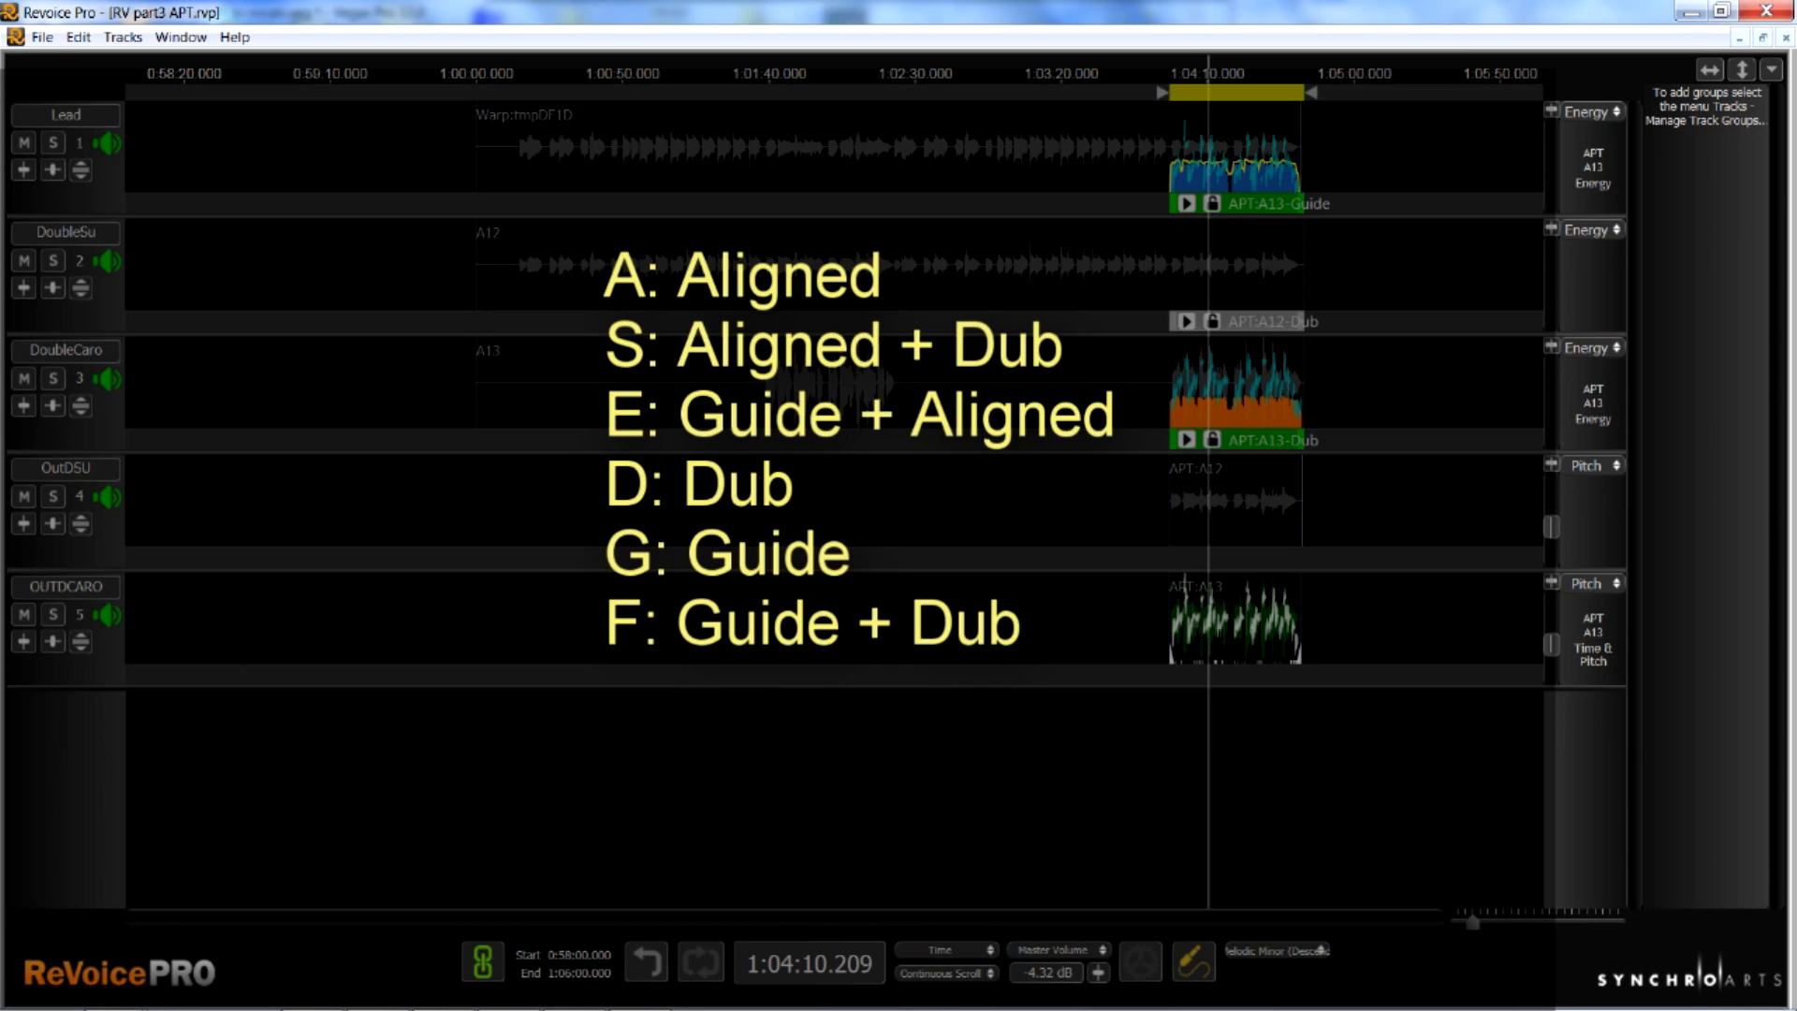
Create the track groups DoubSU and DoubCARO
left_click(123, 36)
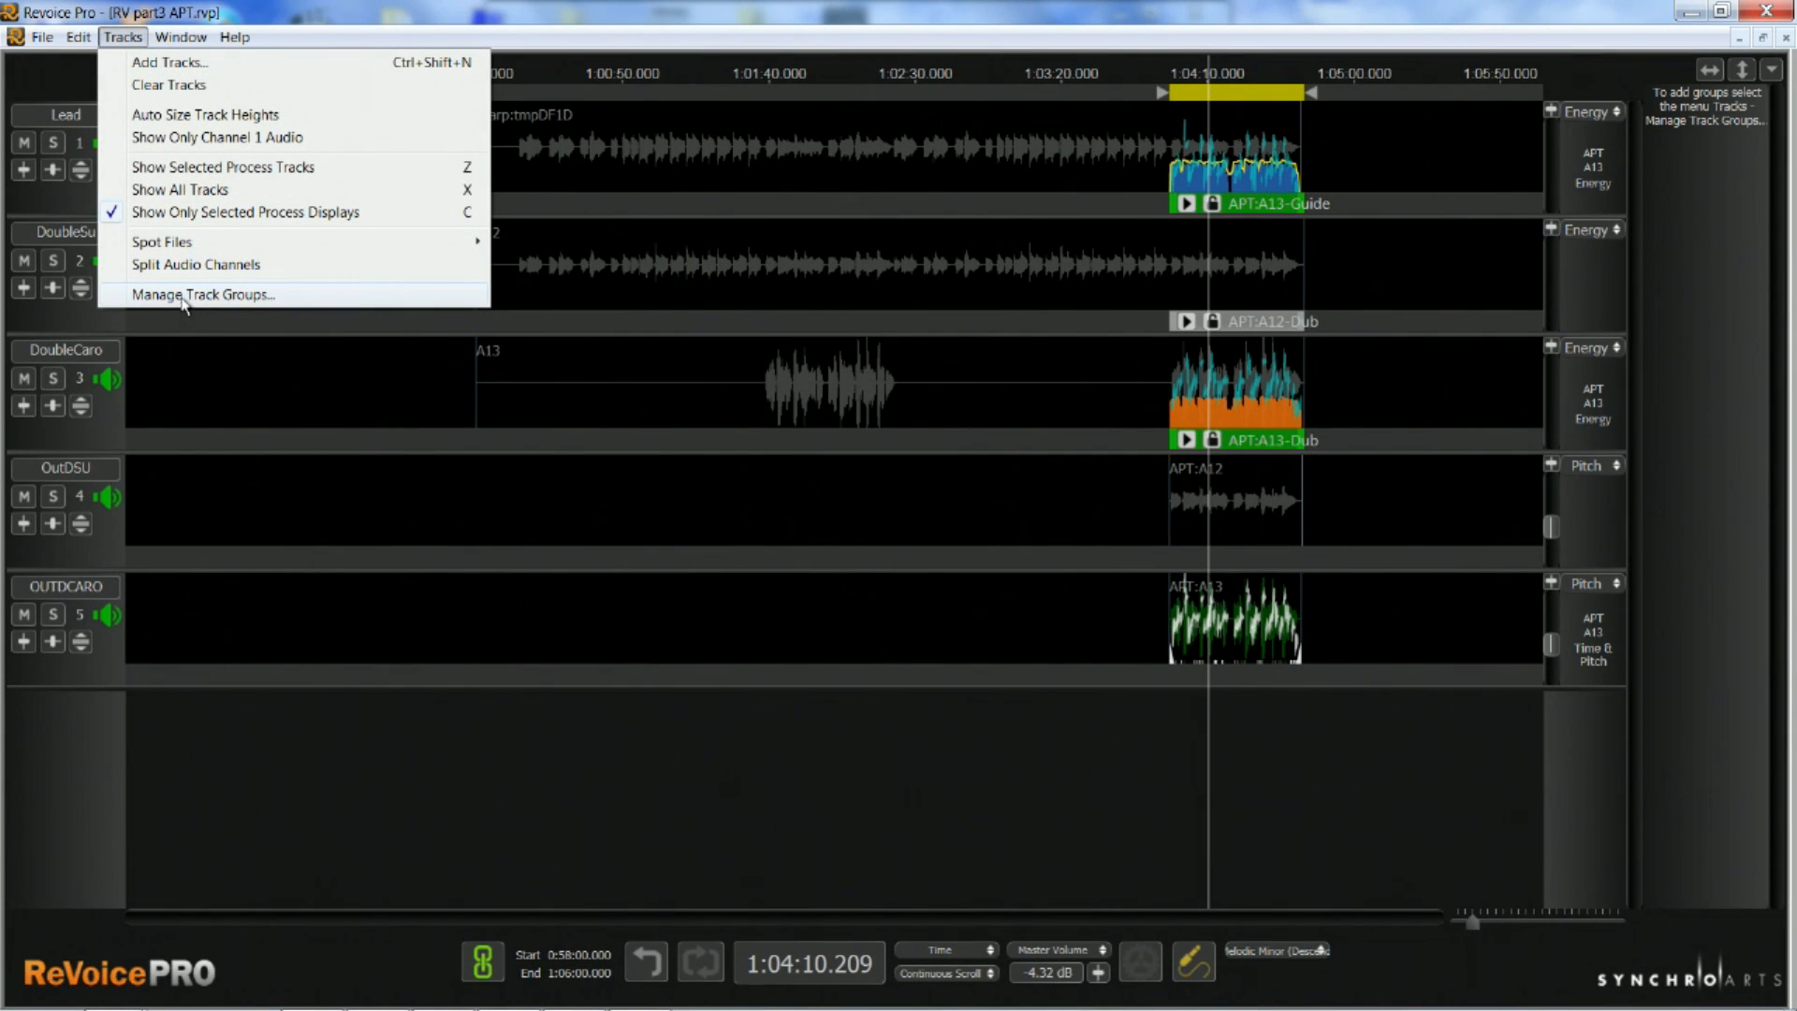
left_click(185, 296)
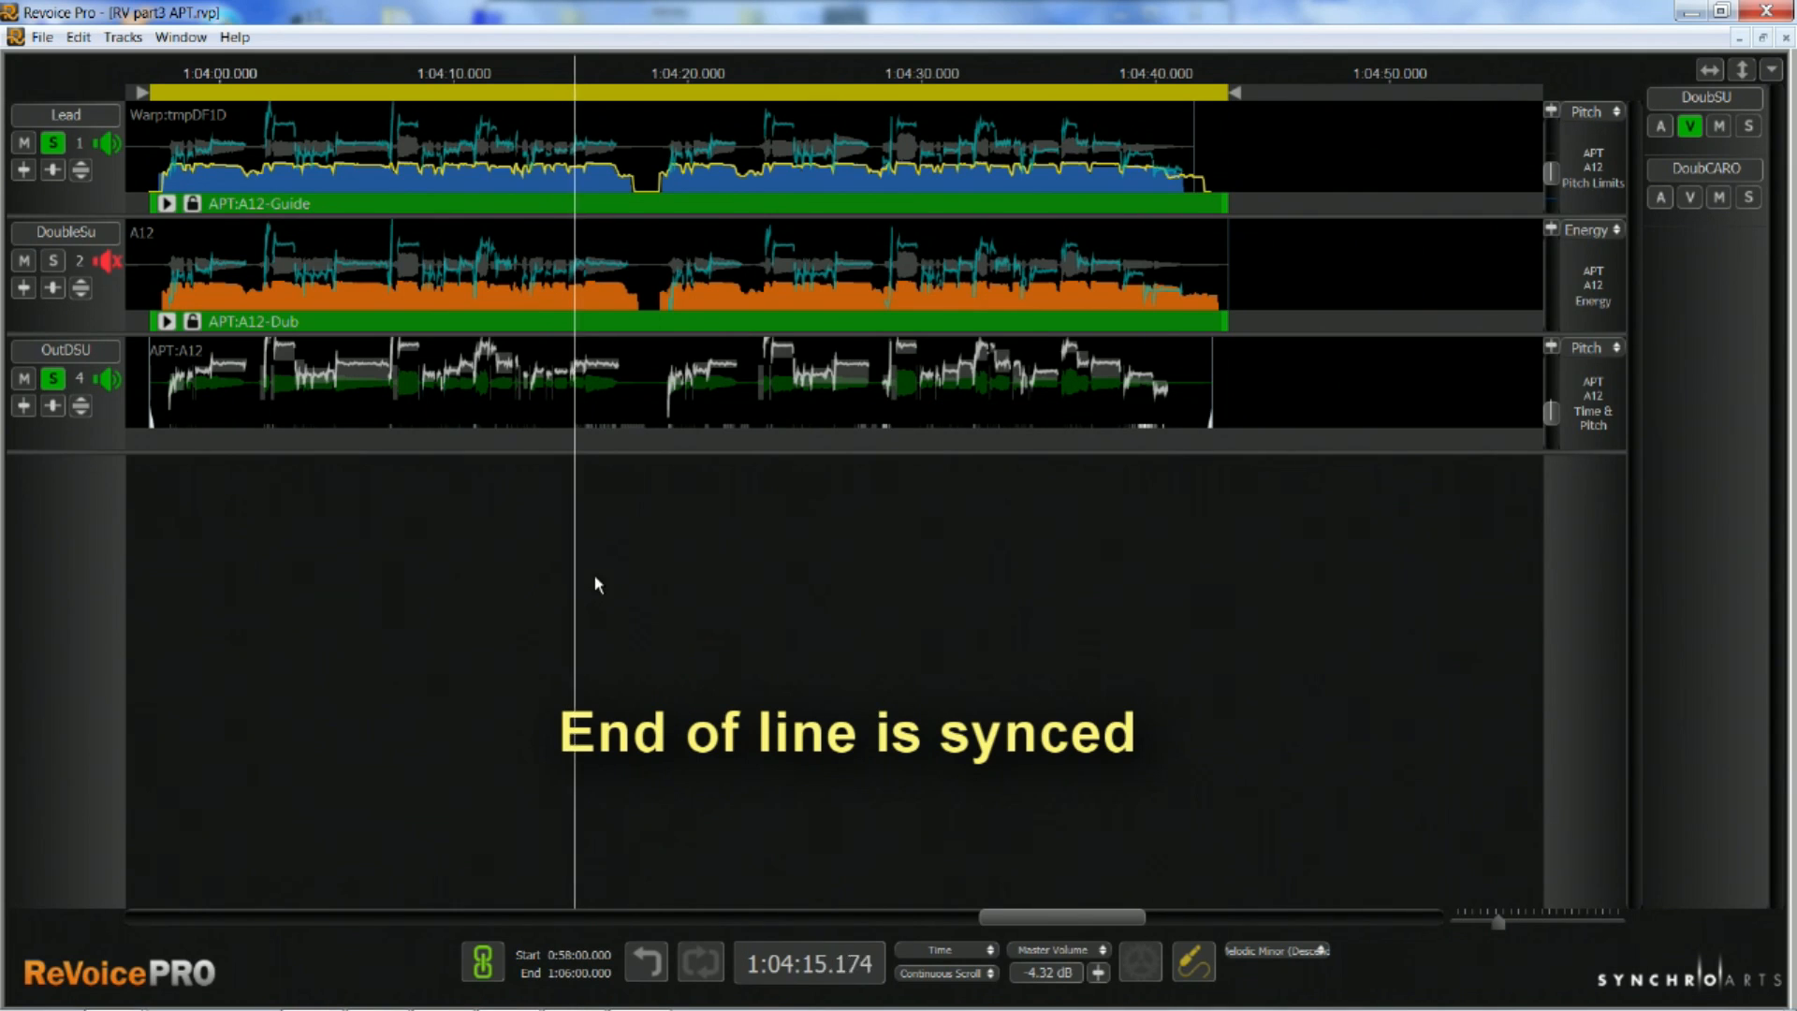
Compare the sync of the Lead with the original DoubleSu dub and with the aligned OutDSU output during playback
key("space")
left_click(560, 494)
key("x")
key("space")
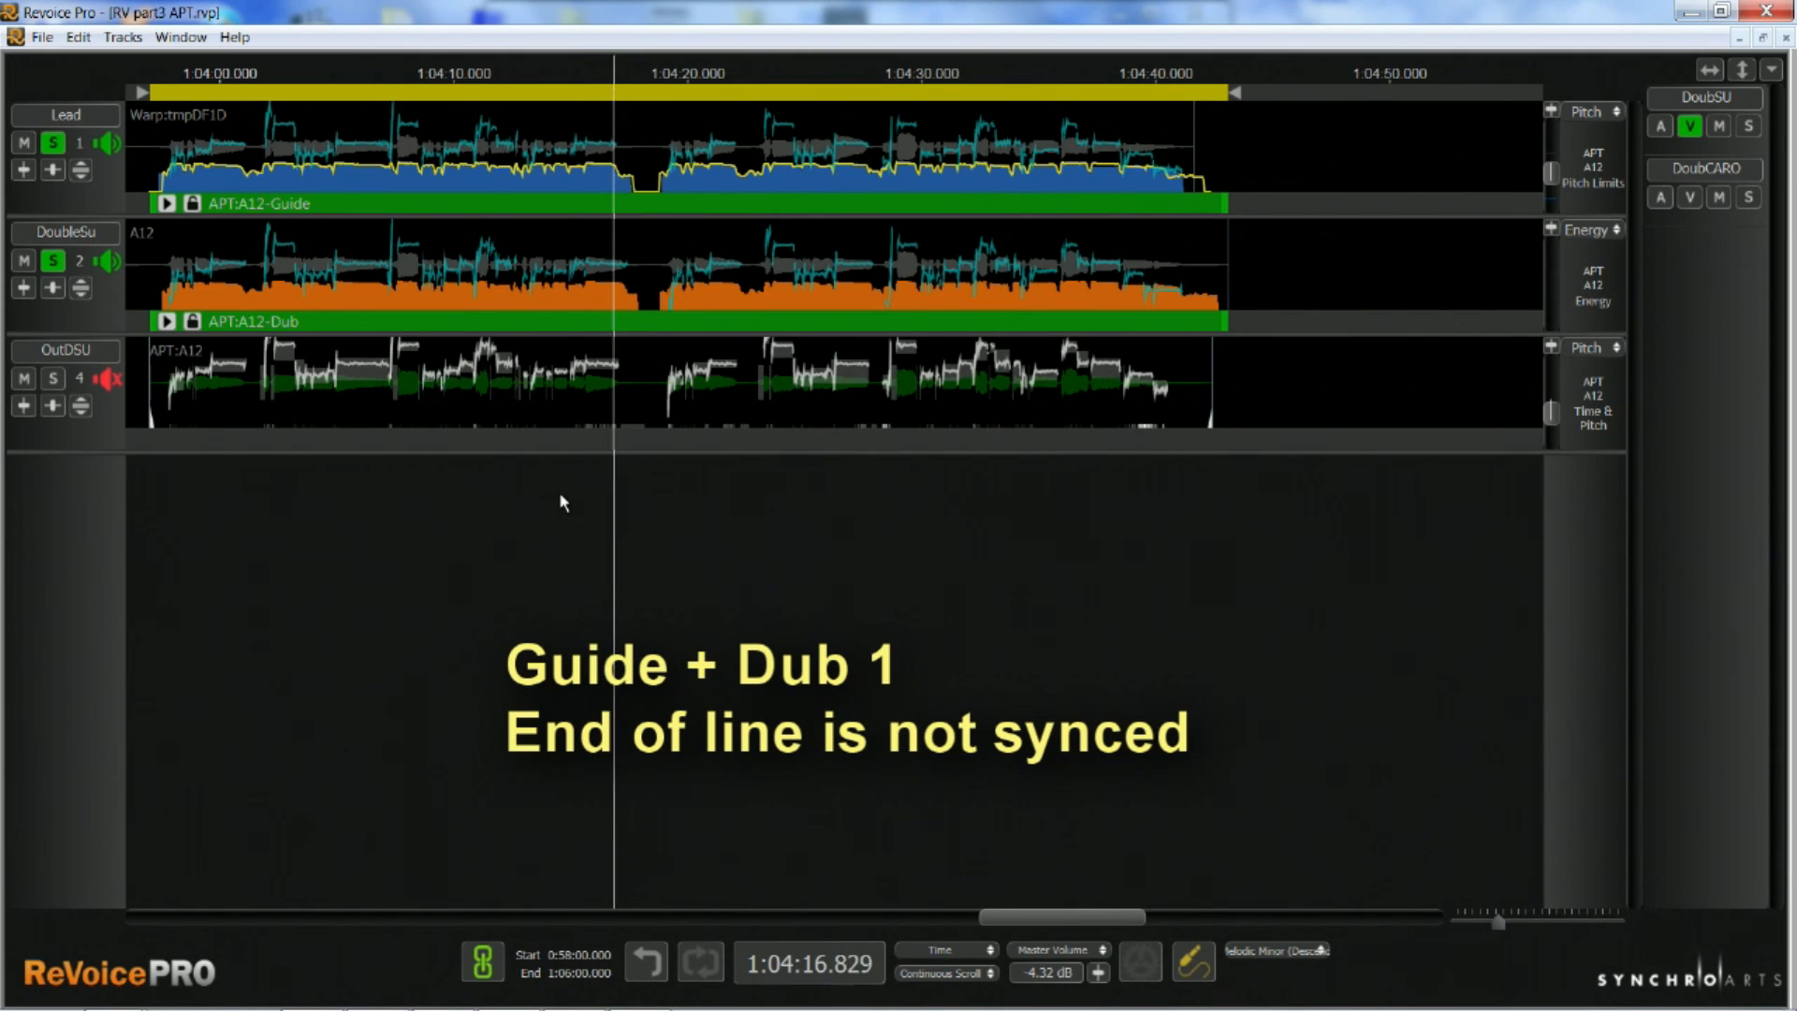
key("space")
key("x")
key("space")
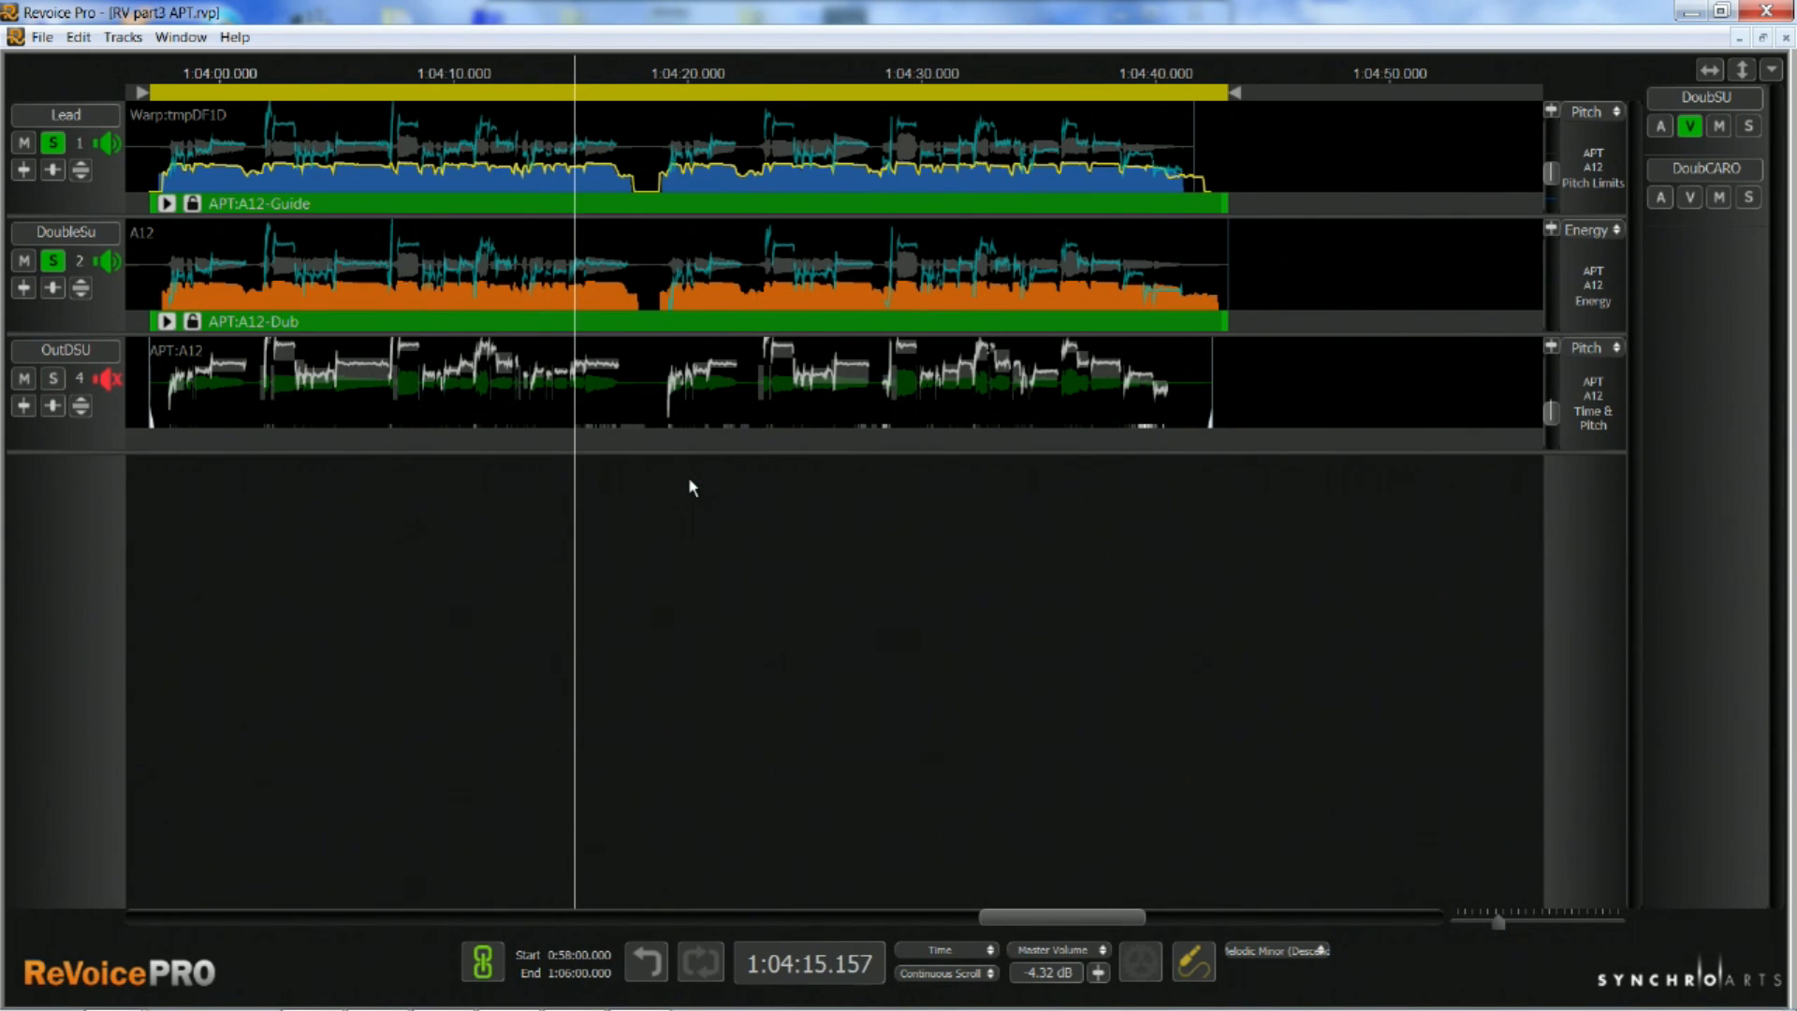
left_click(690, 487)
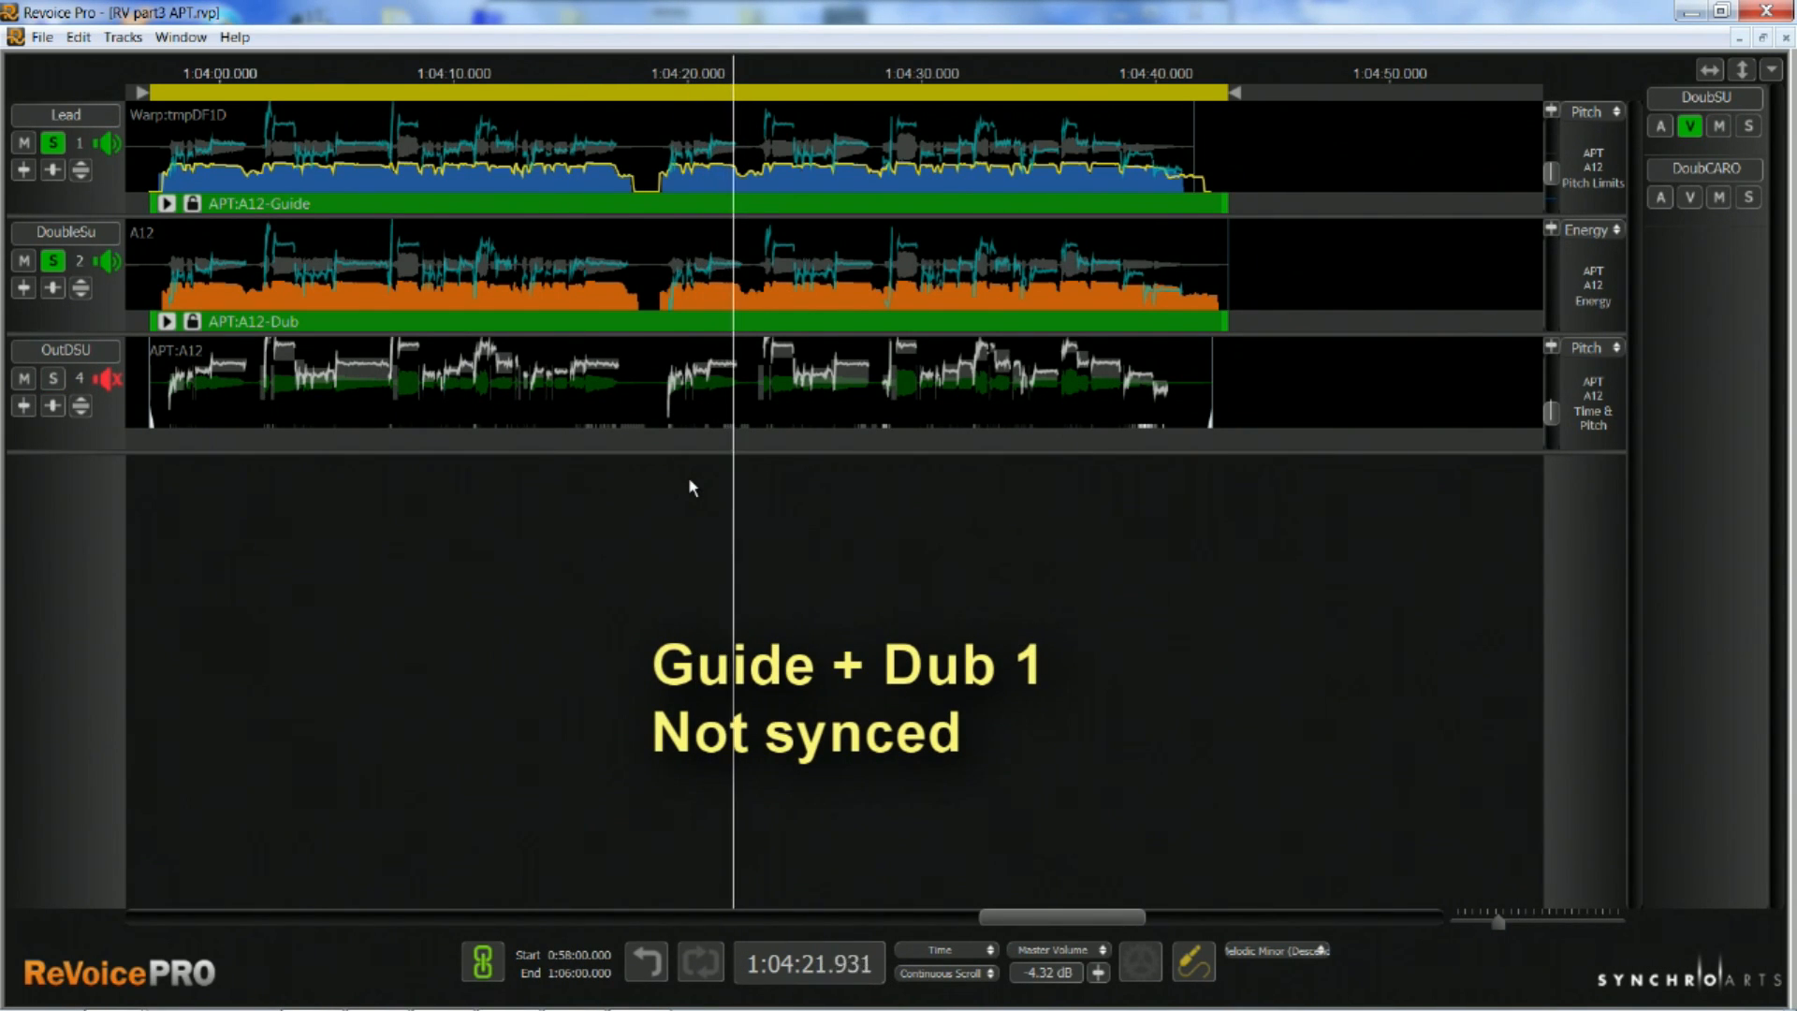
left_click(692, 487)
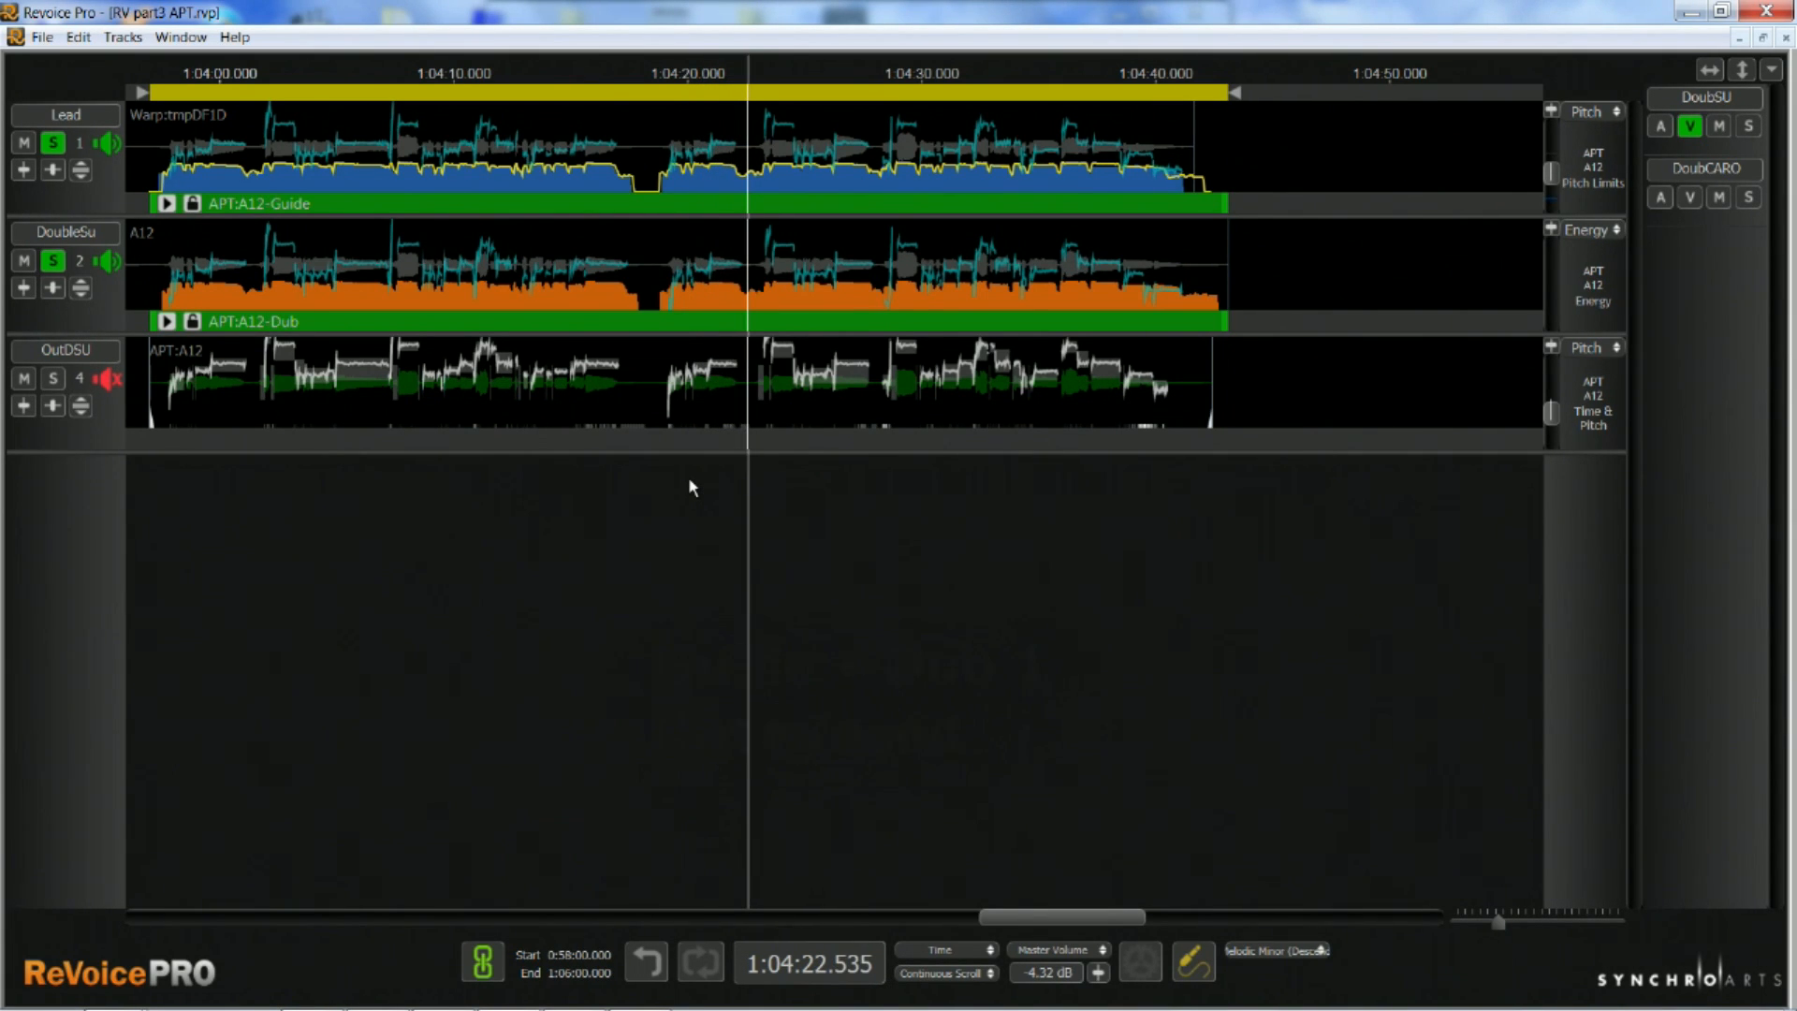
left_click(690, 480)
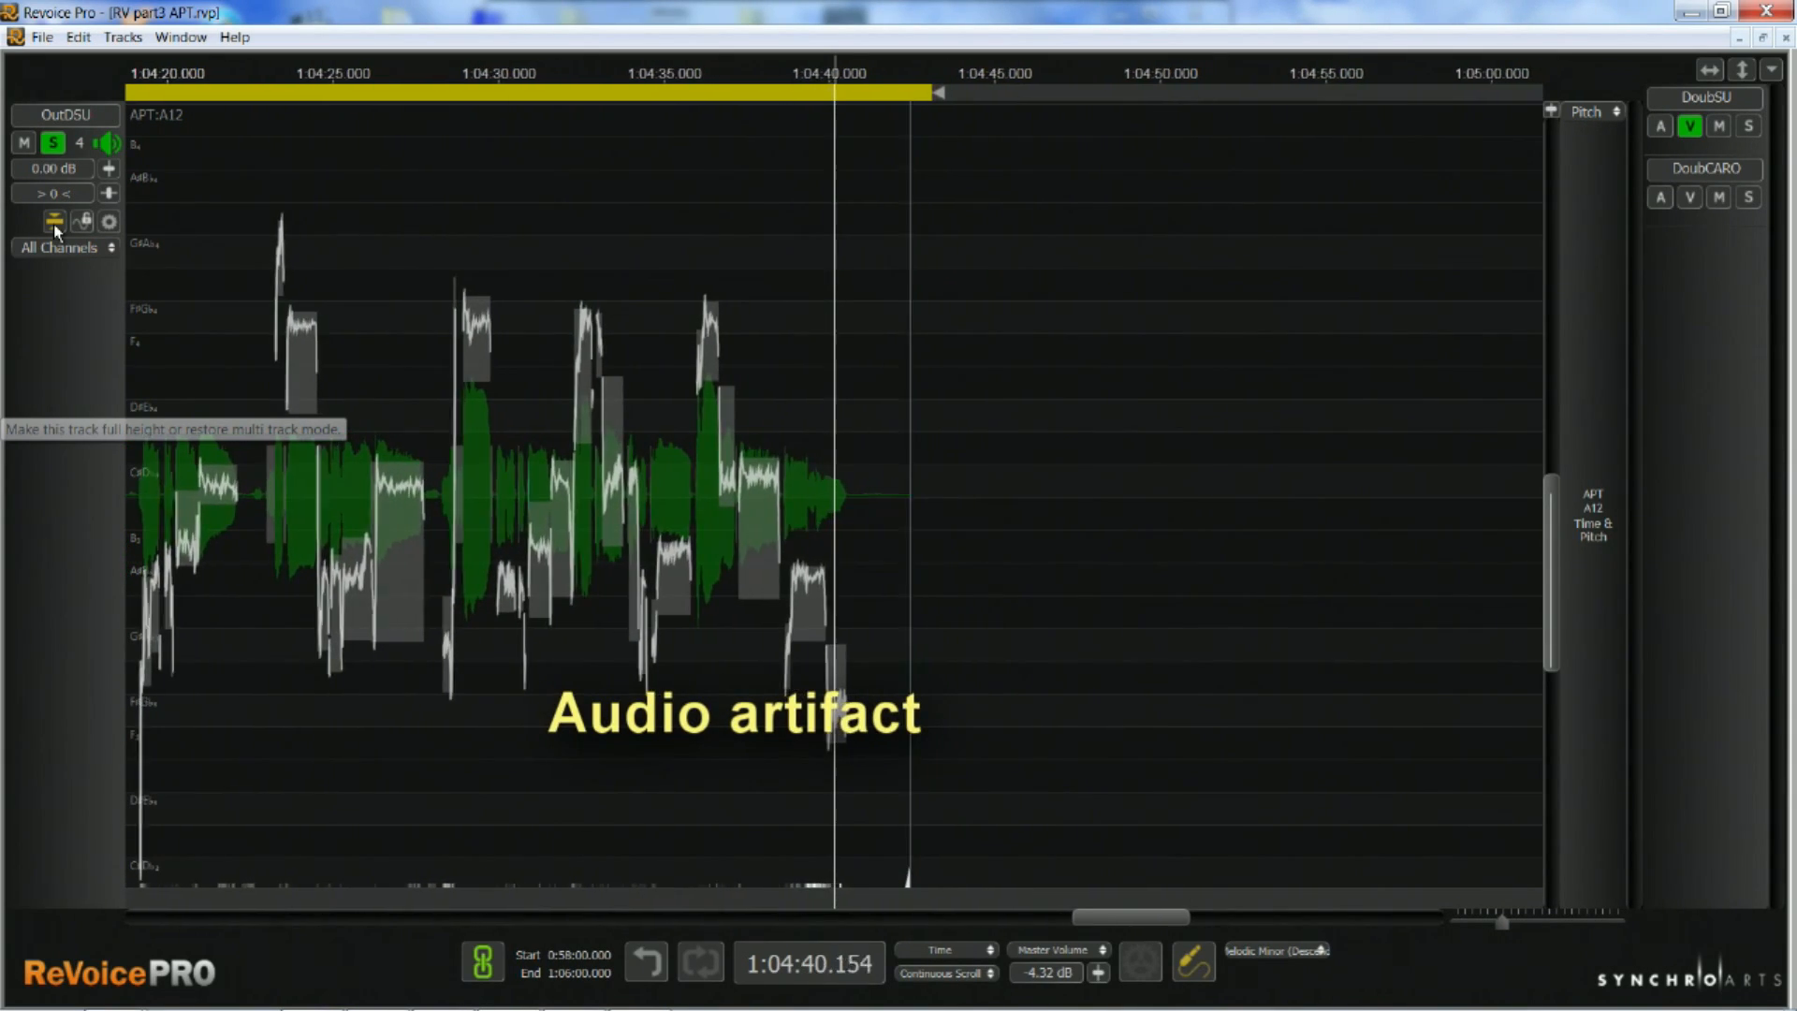
Listen to the OutDSU phrase ending around 1:04:40 at full track height, and restore the multi-track view
left_click(702, 720)
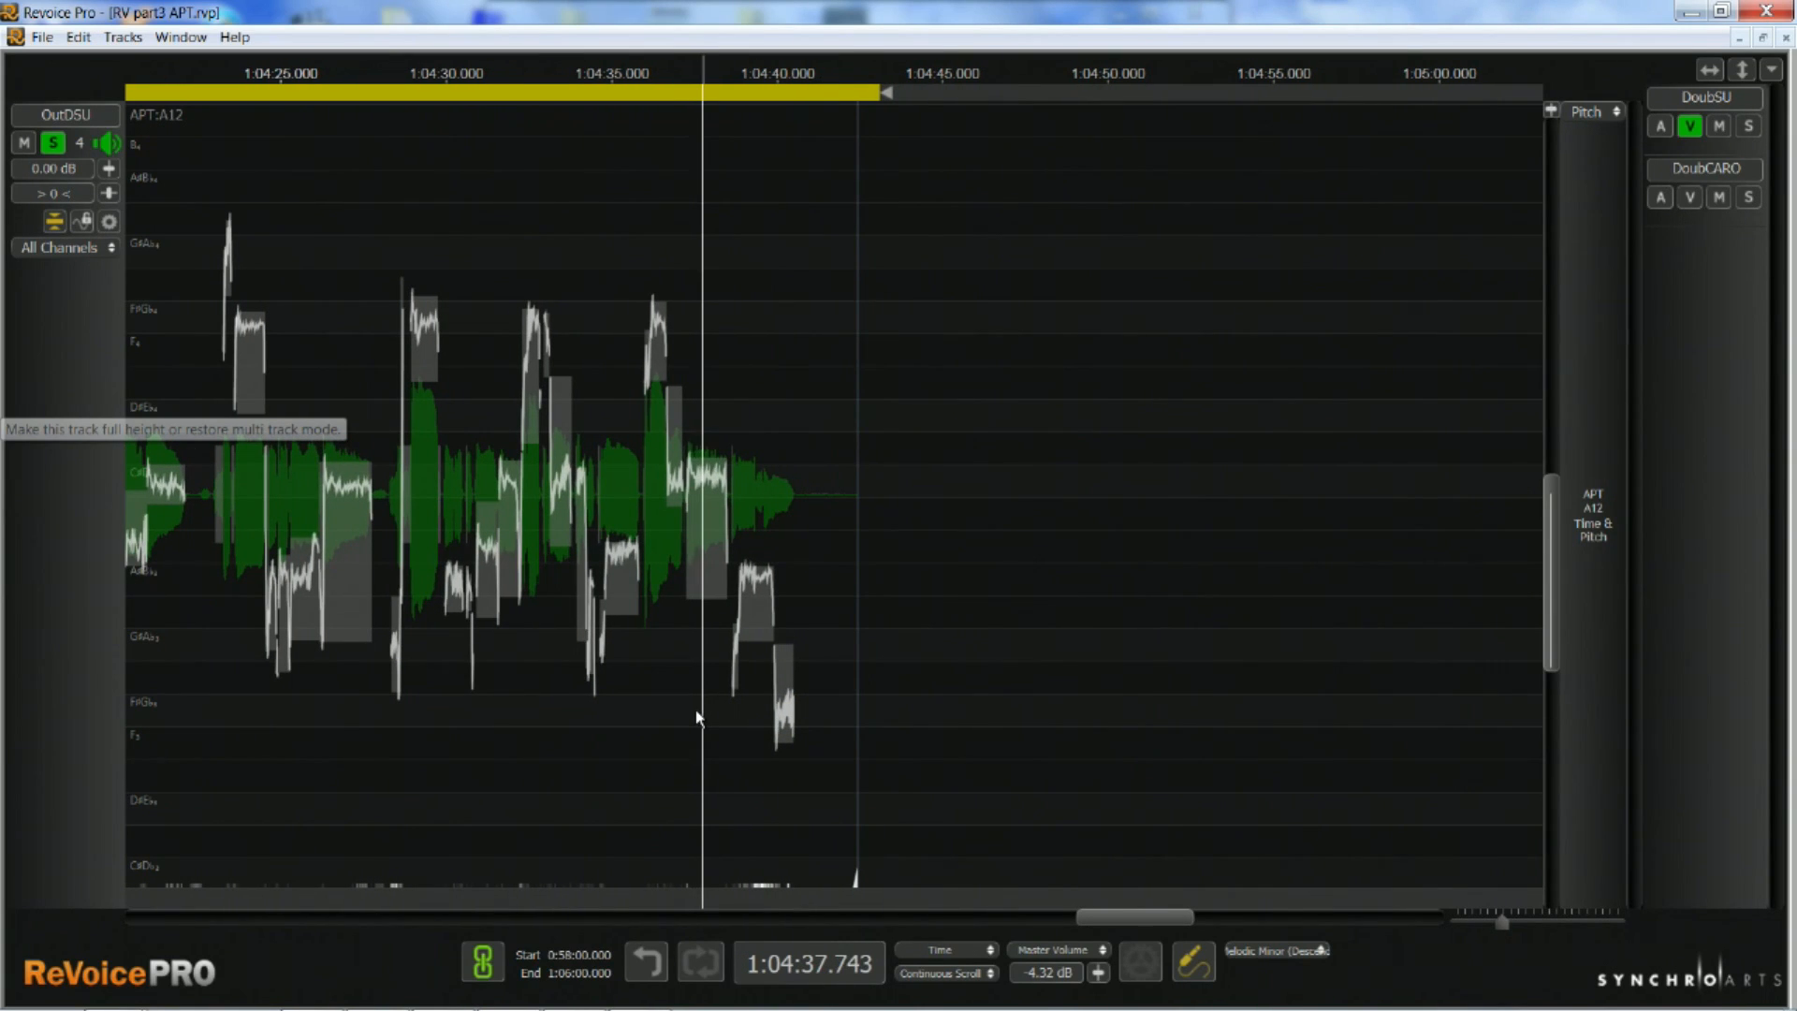
left_click(675, 708)
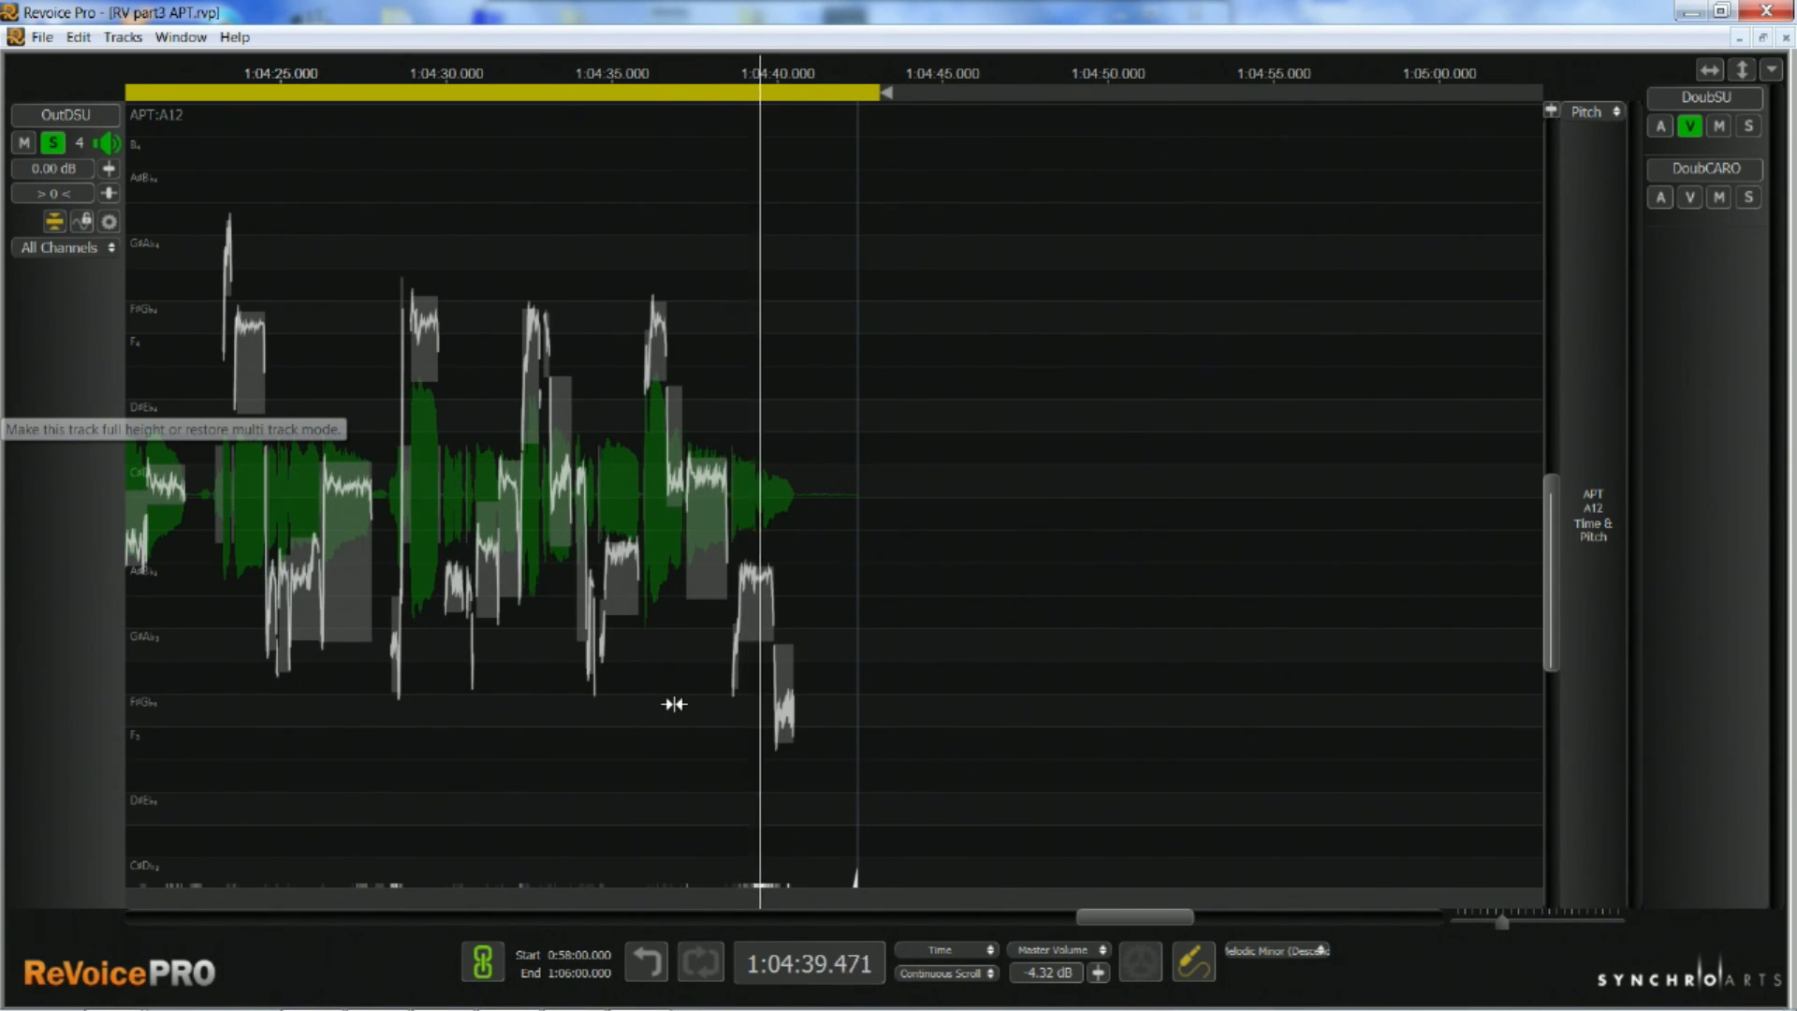
left_click(56, 225)
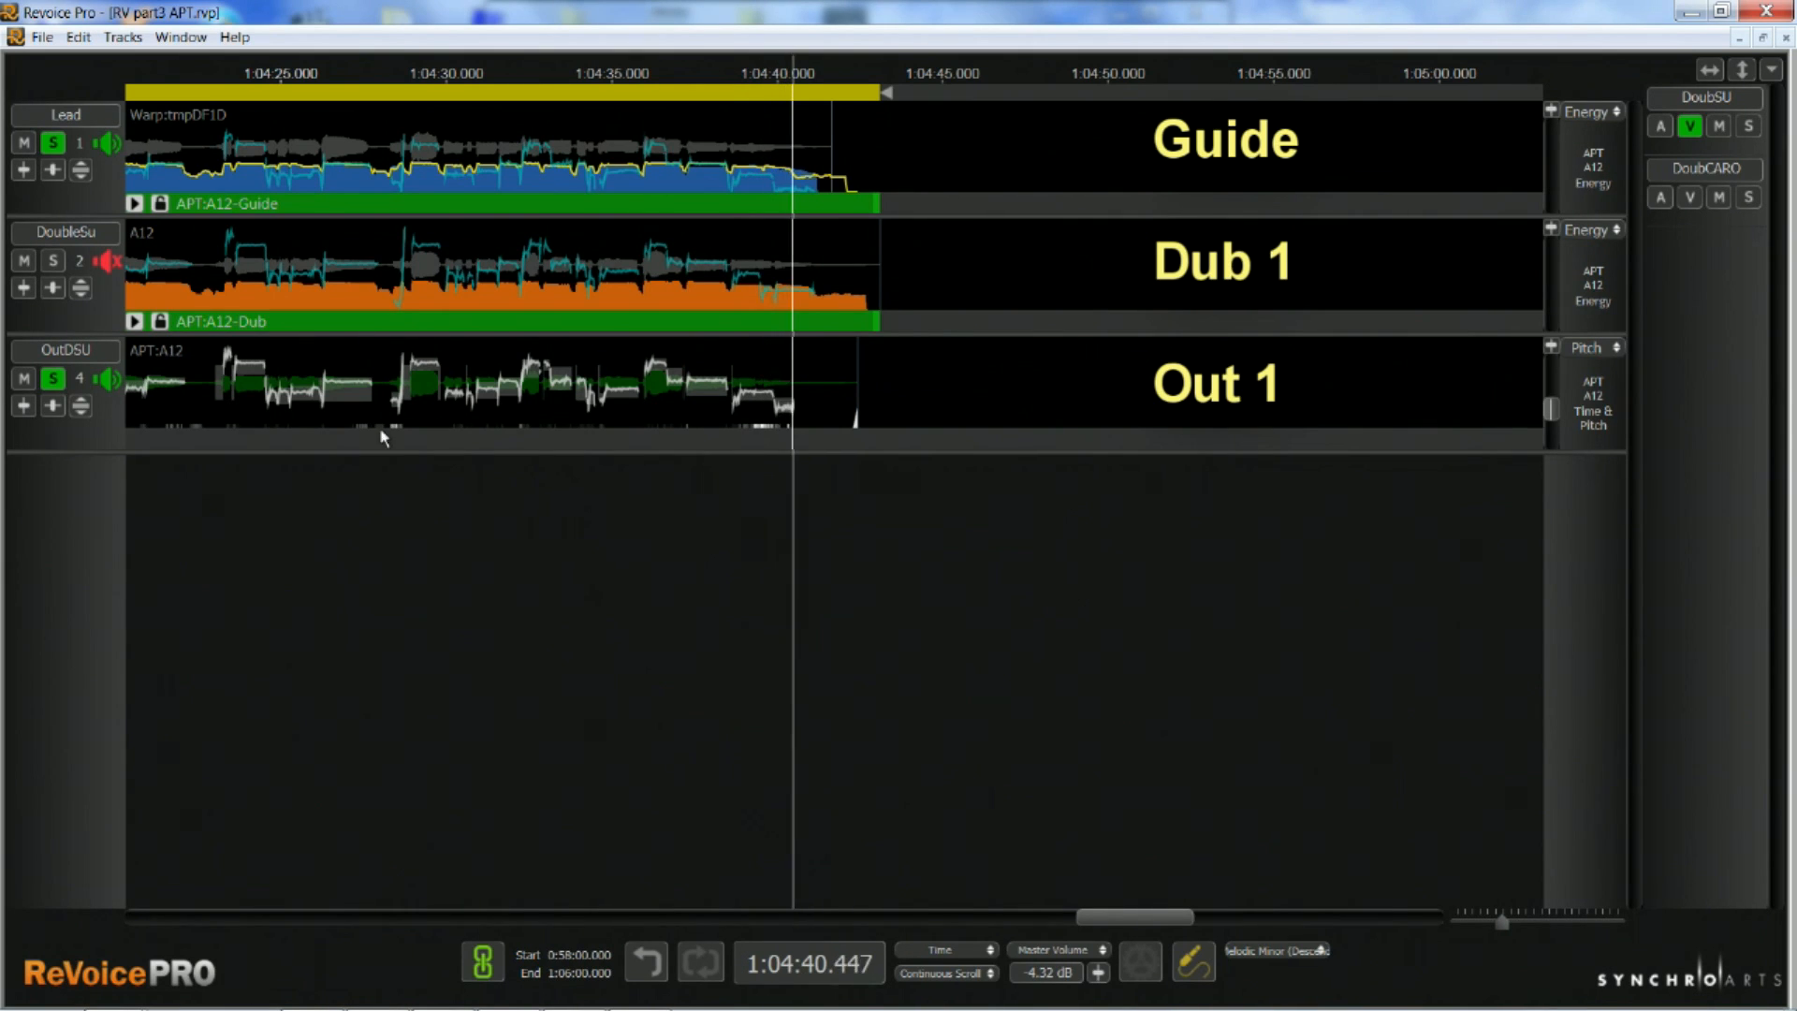
Audition the phrase ending around 1:04:40 with different solo combinations of the Lead, DoubleSu and OutDSU tracks
left_click(54, 380)
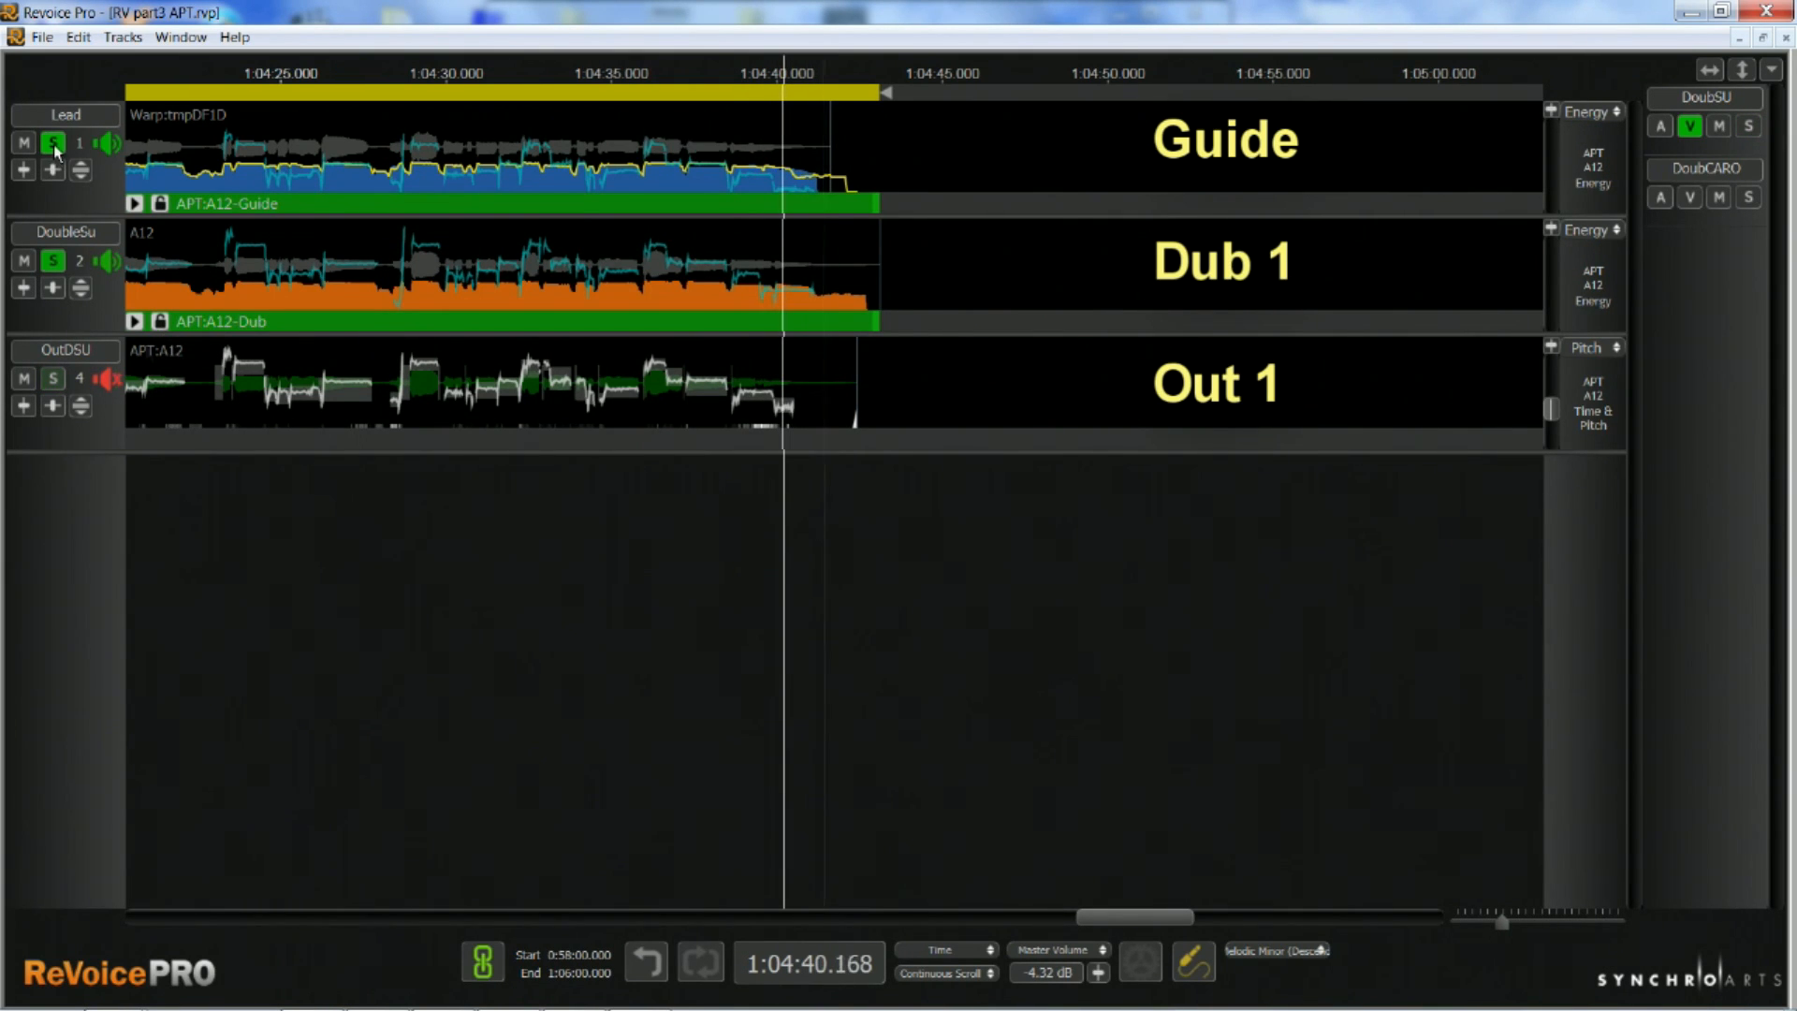
left_click(52, 146)
key("space")
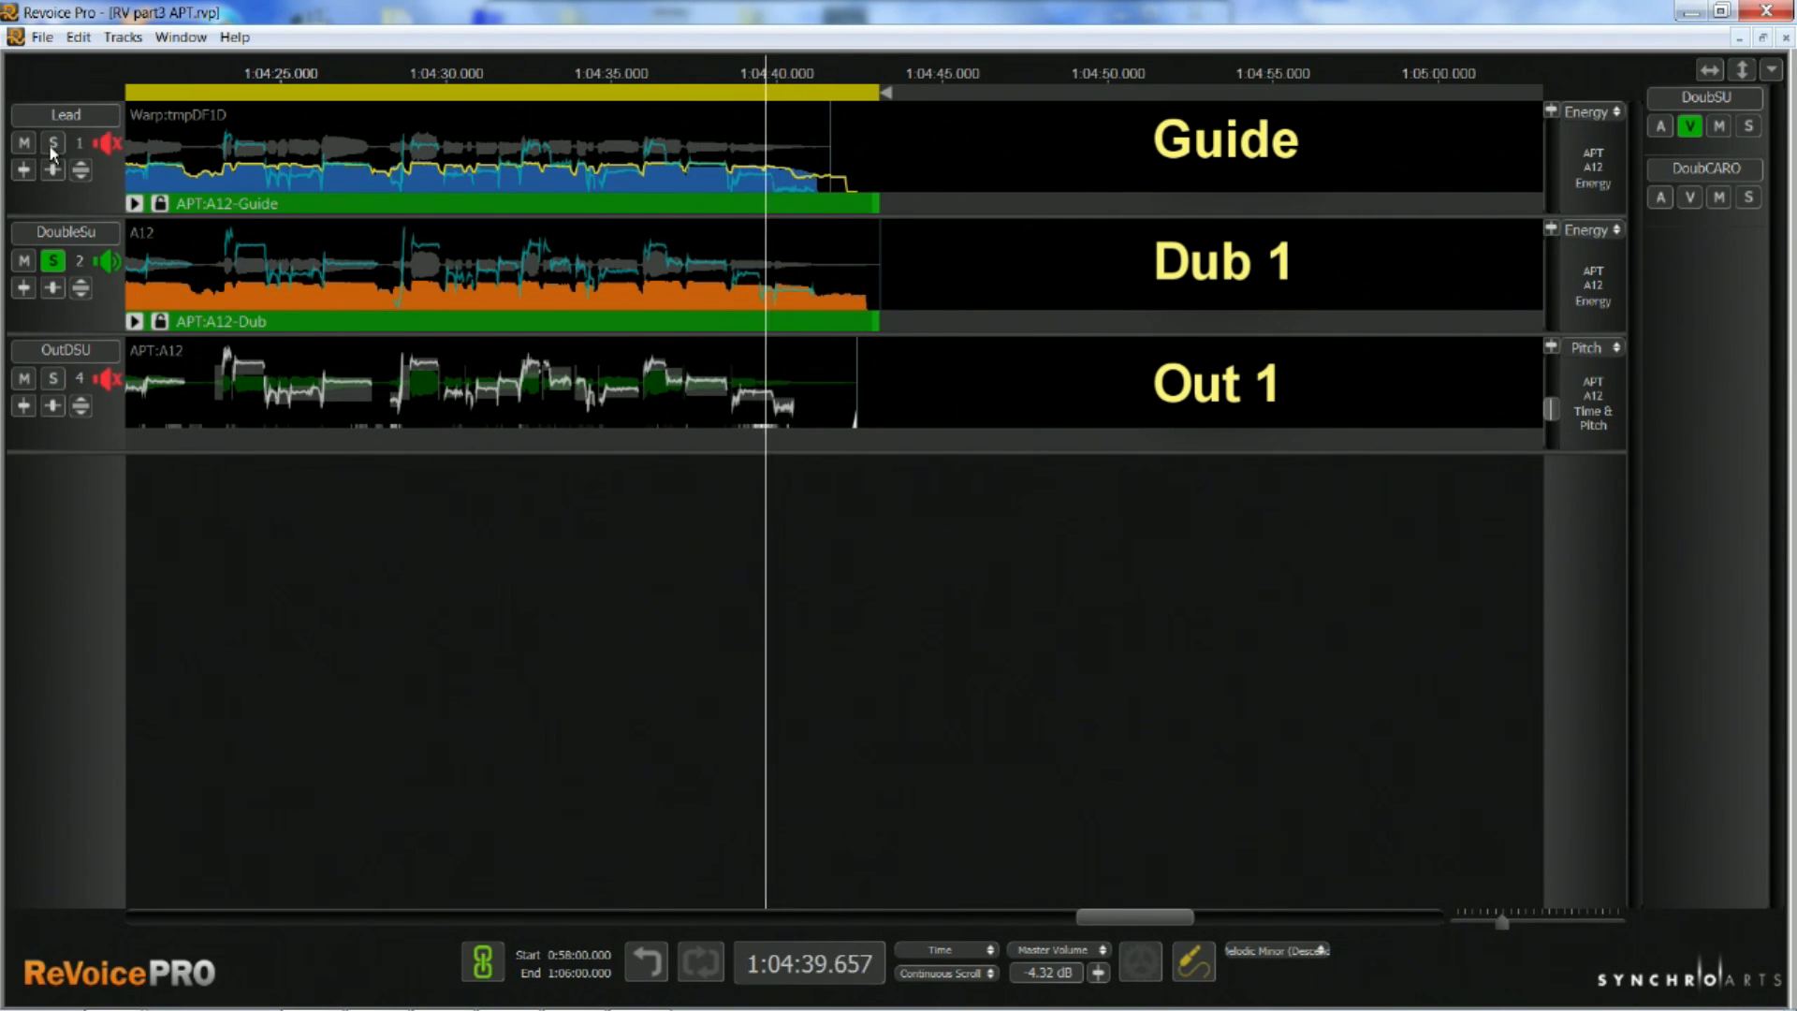
left_click(53, 261)
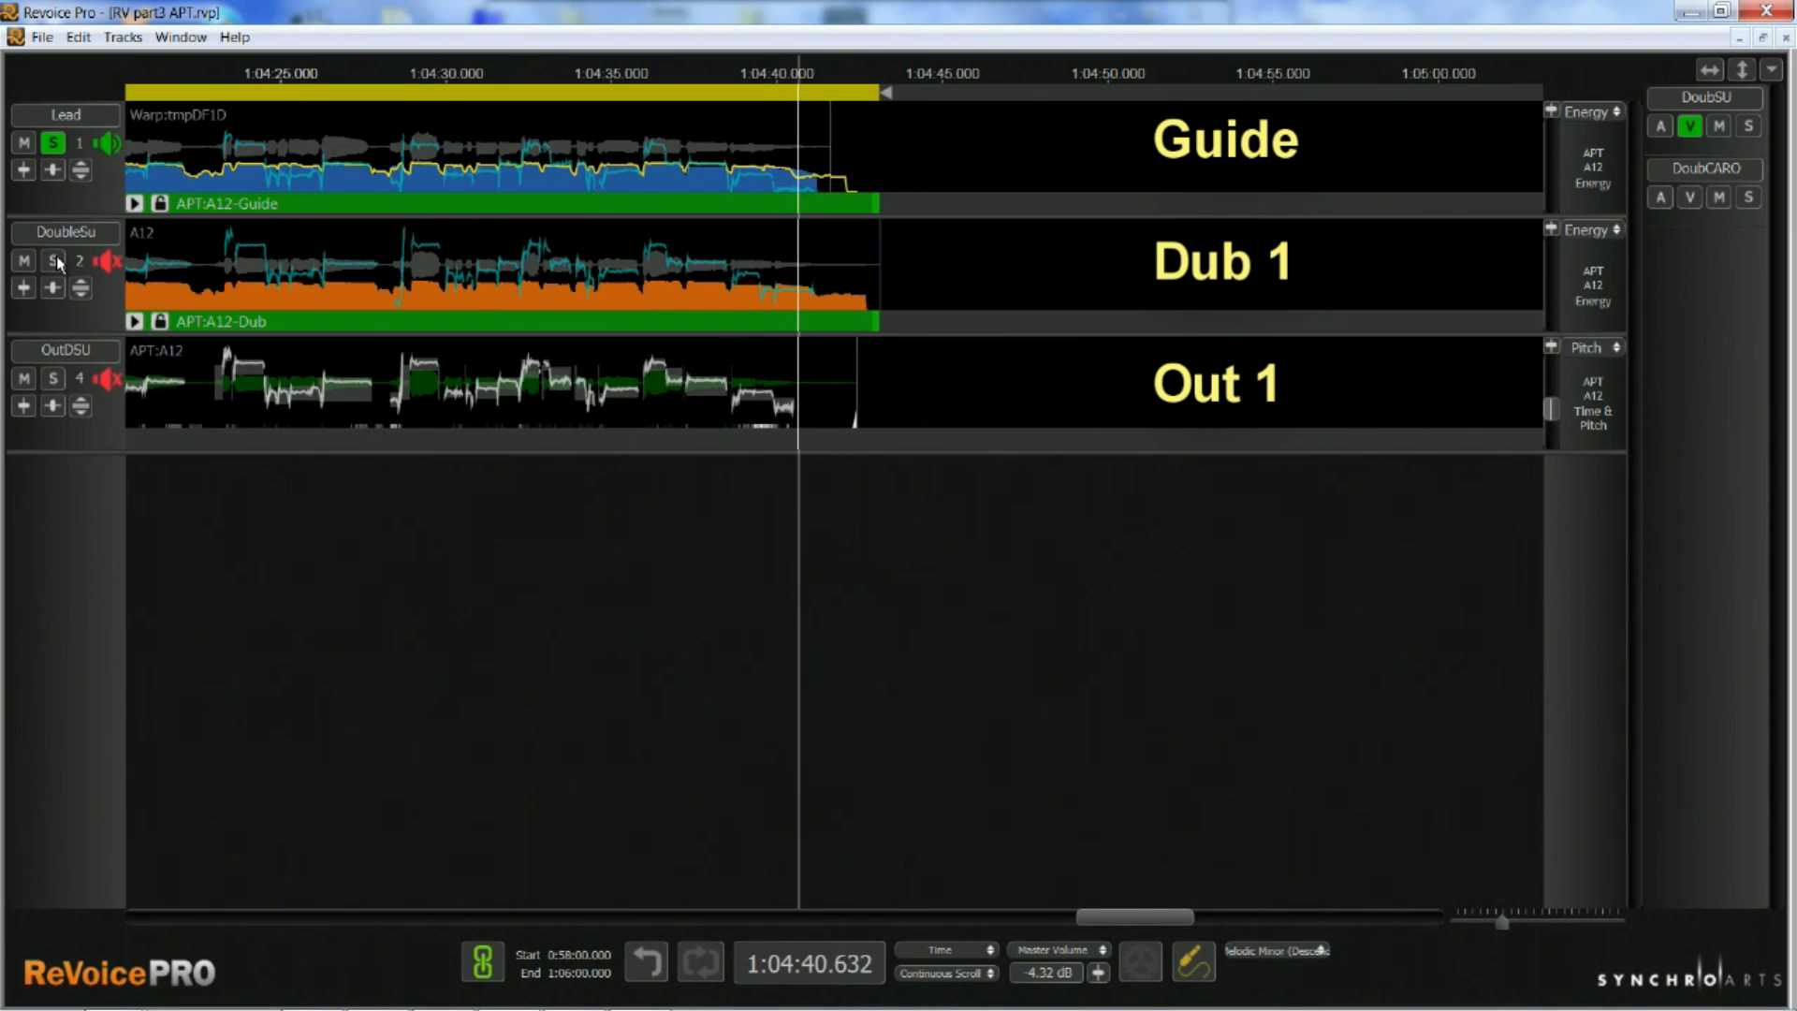
left_click(53, 261)
left_click(54, 143)
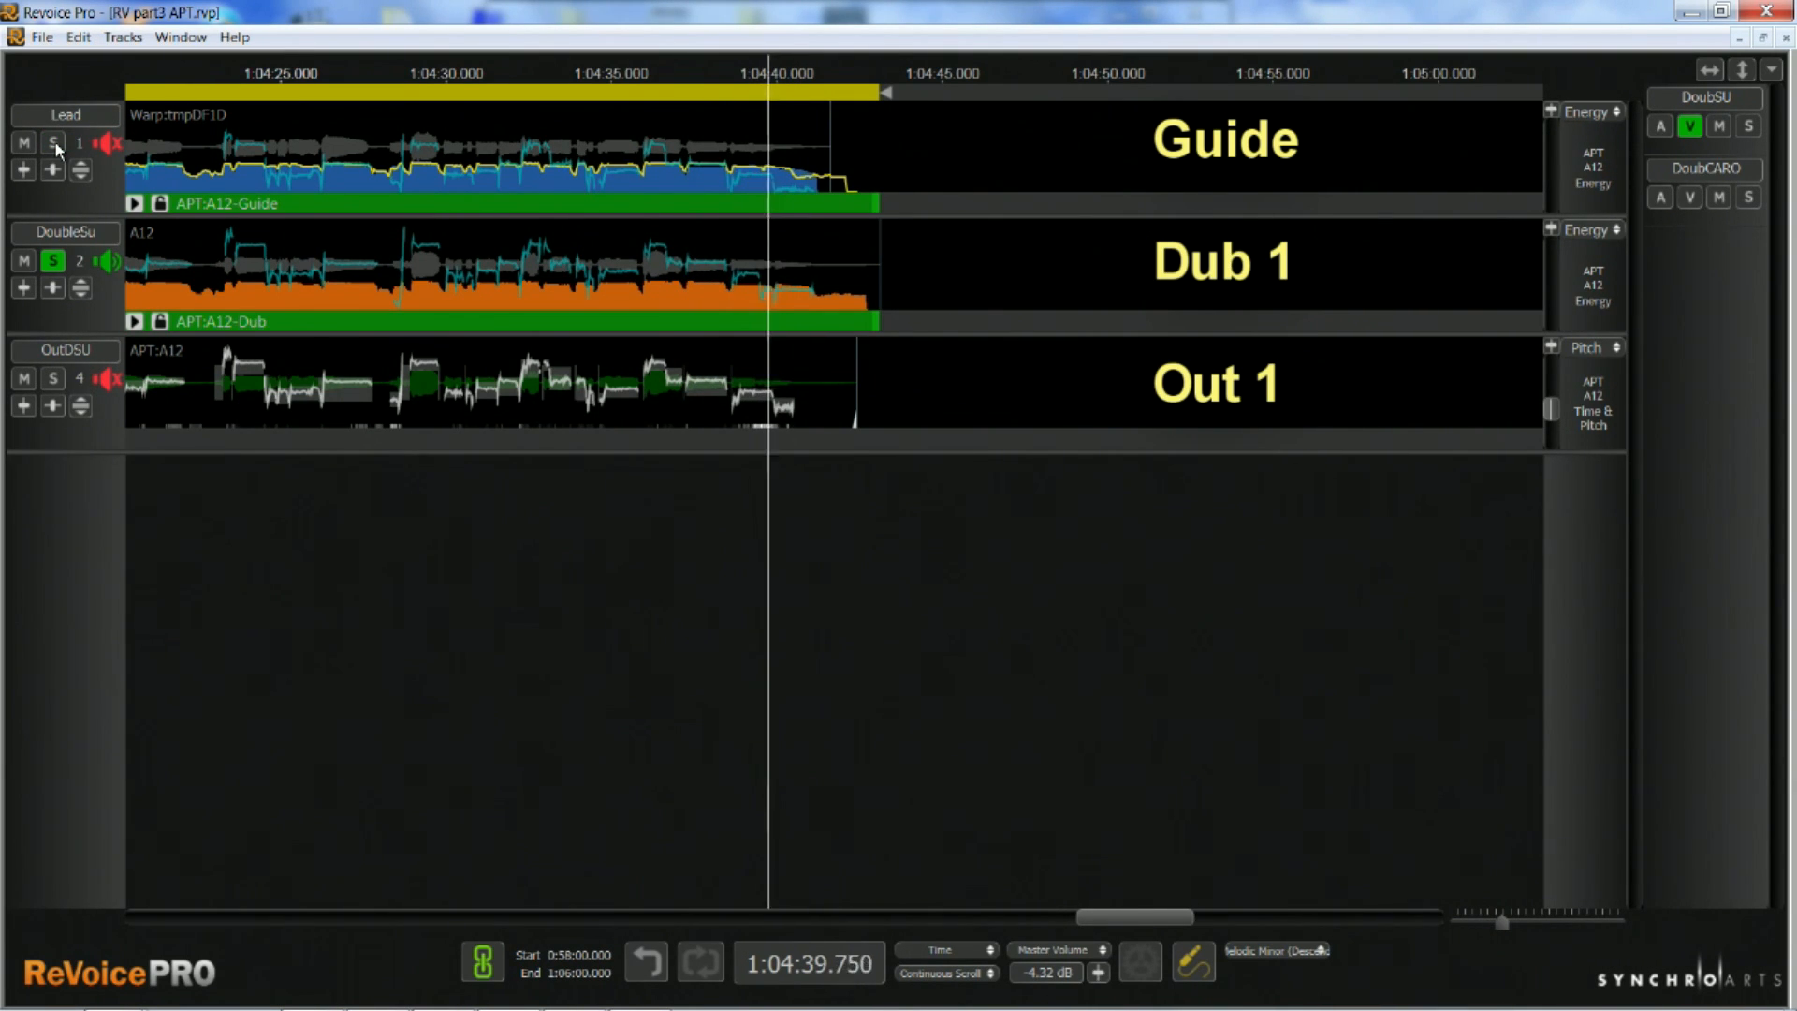
left_click(54, 143)
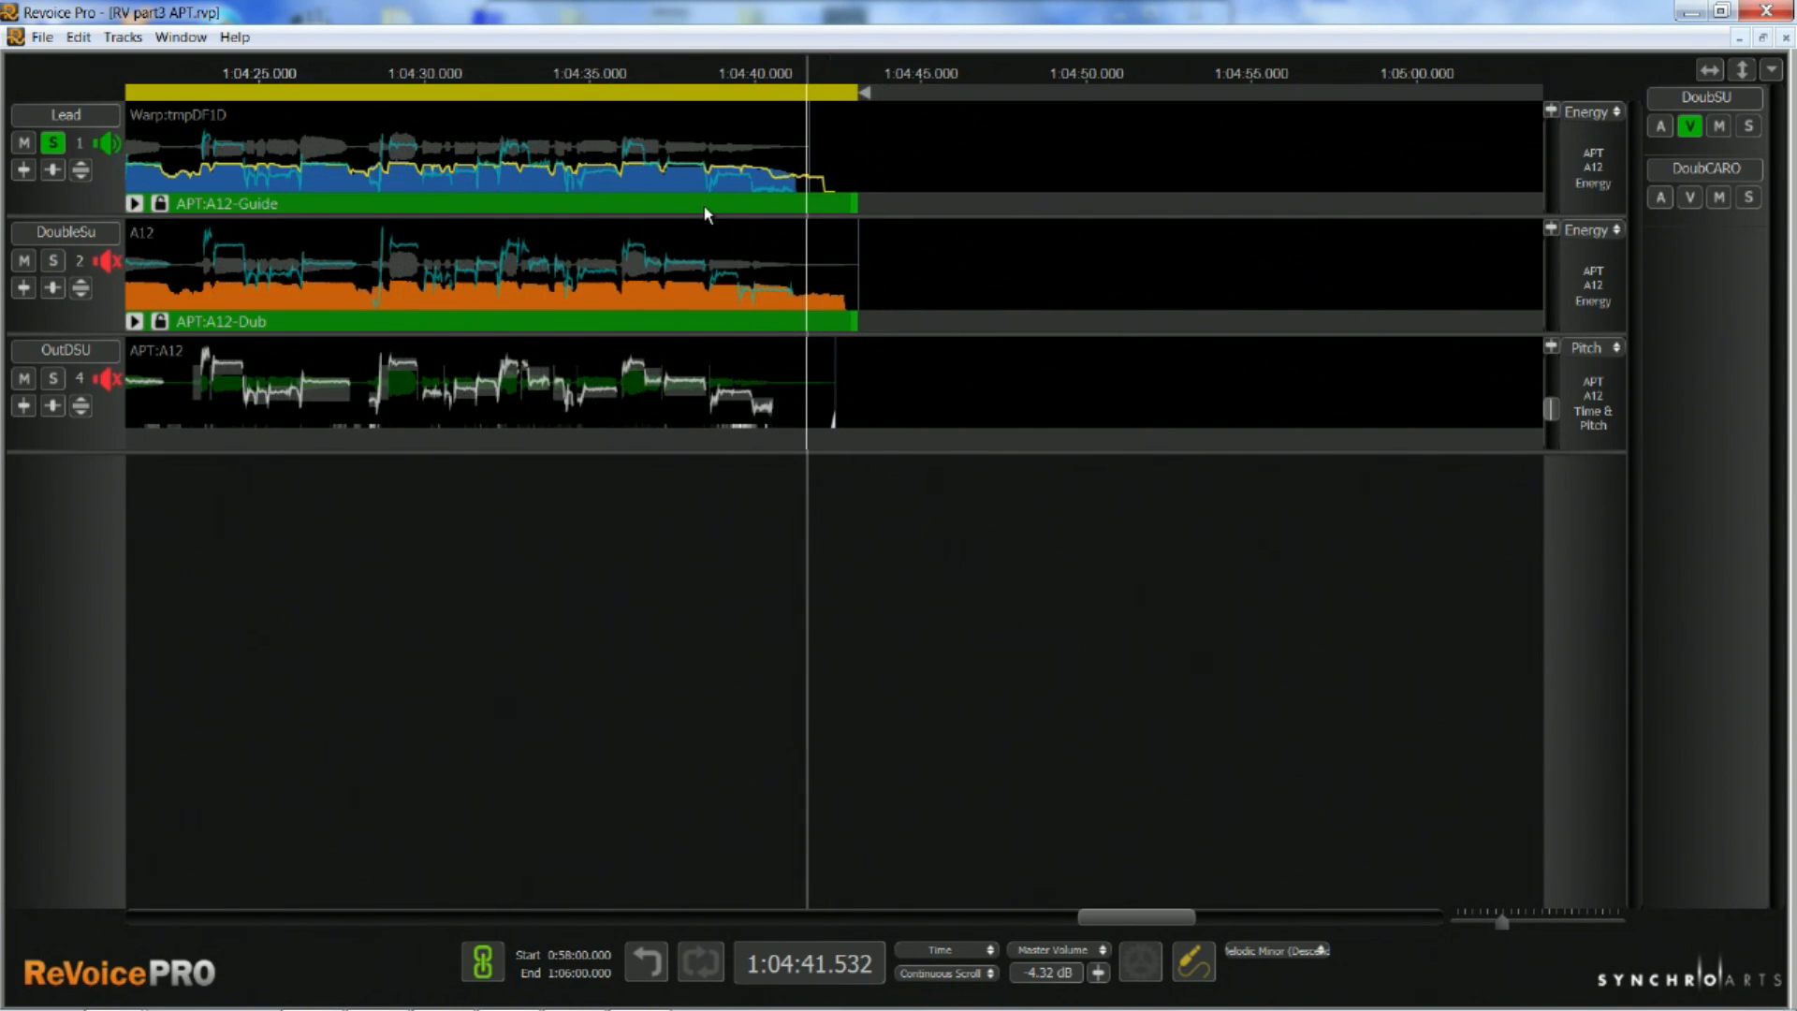
Open the APT:A12 process settings beside the waveforms and switch the DoubleSu track to energy editing
double_click(705, 207)
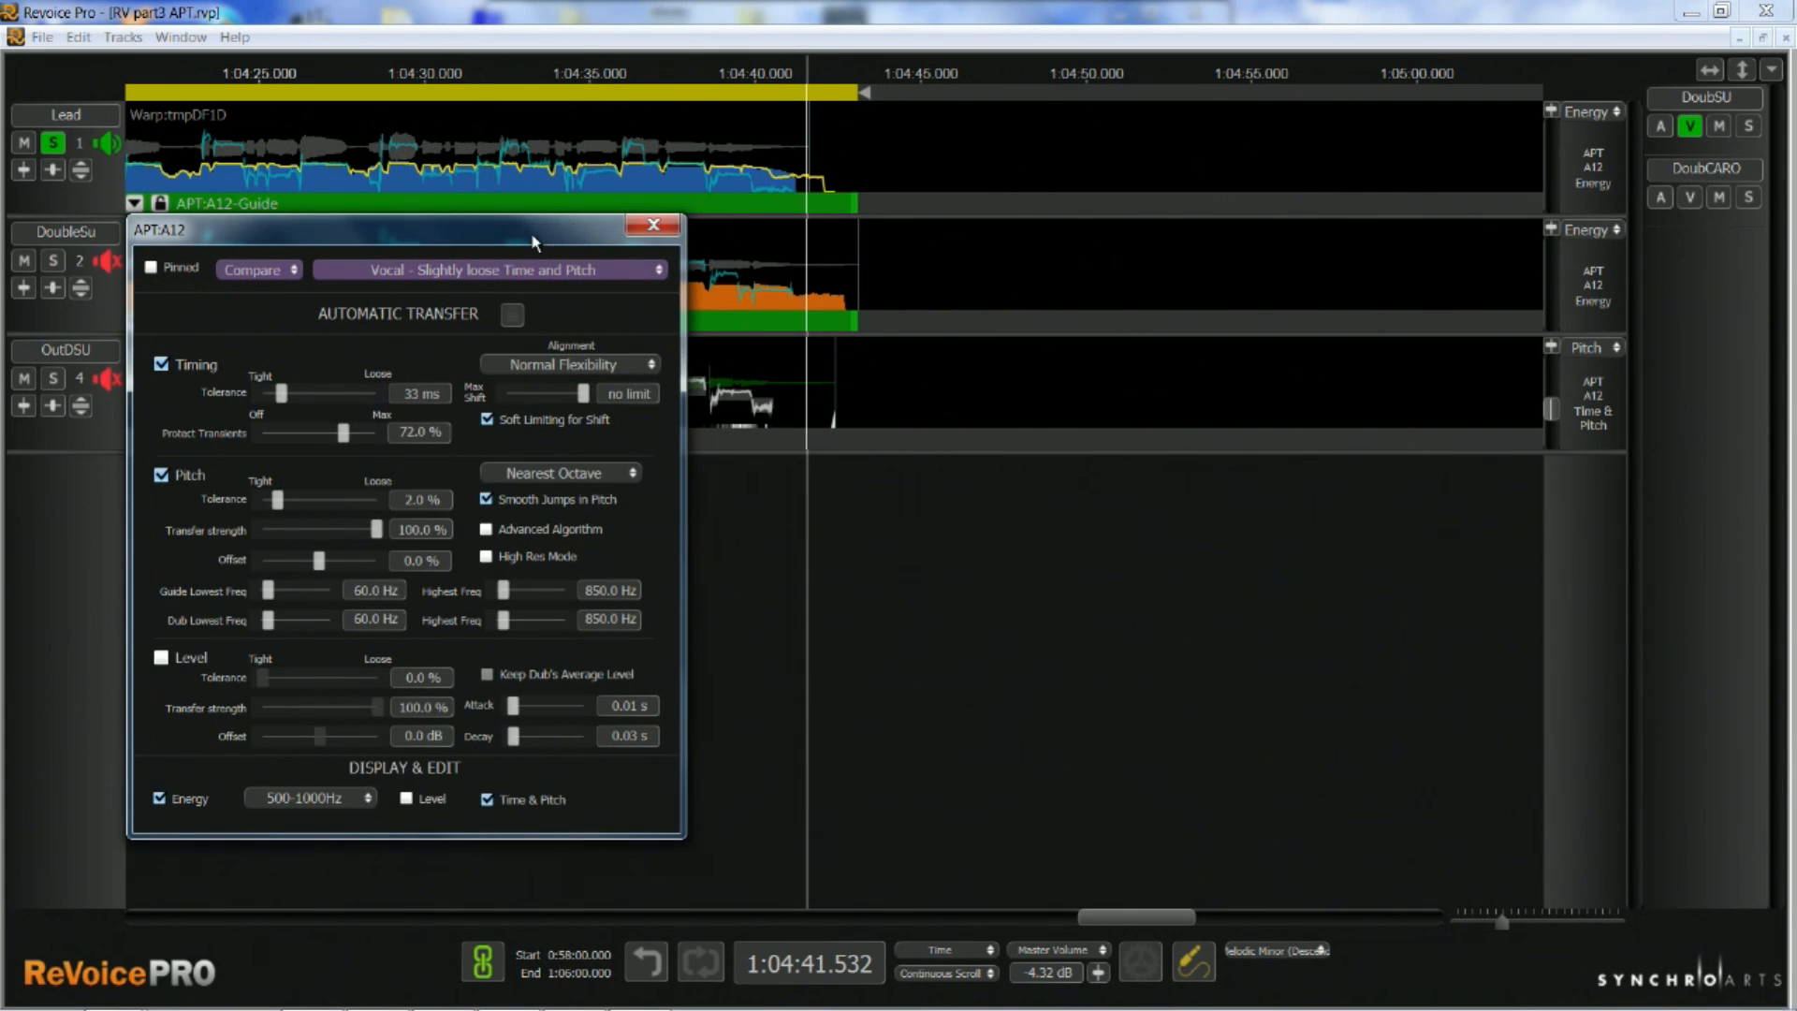
left_click_drag(533, 243, 1265, 240)
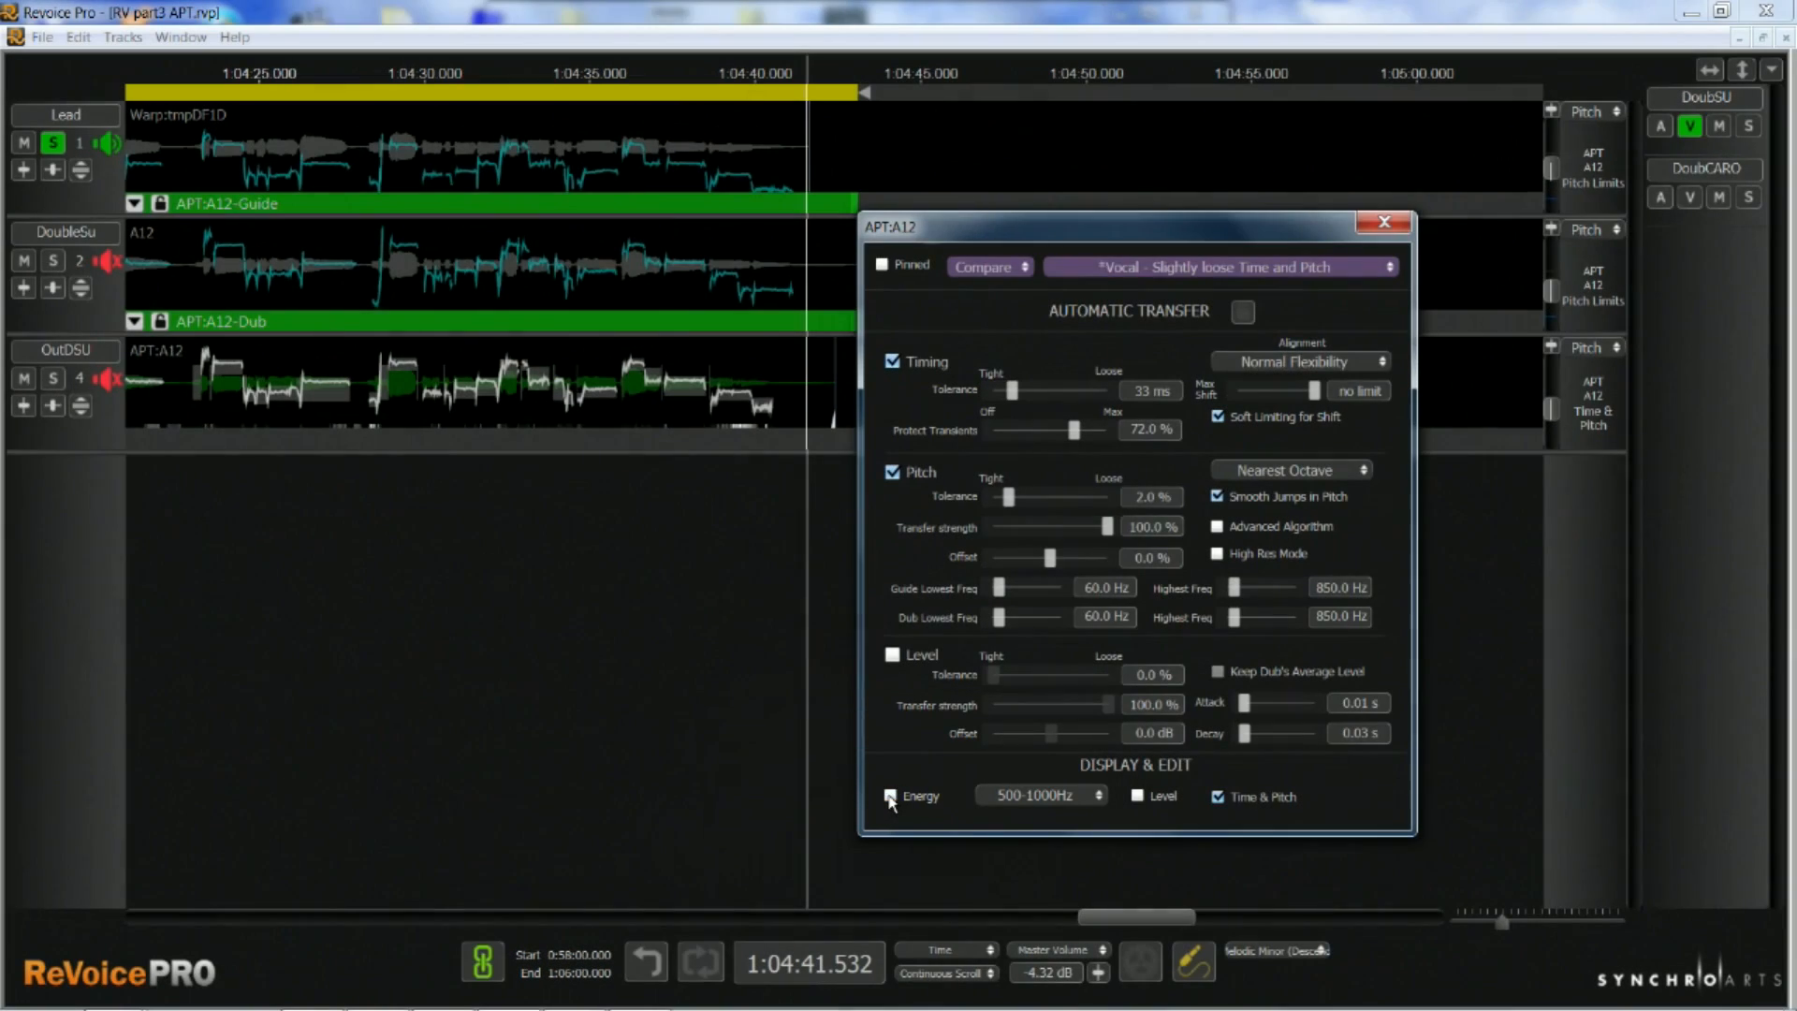
left_click(889, 797)
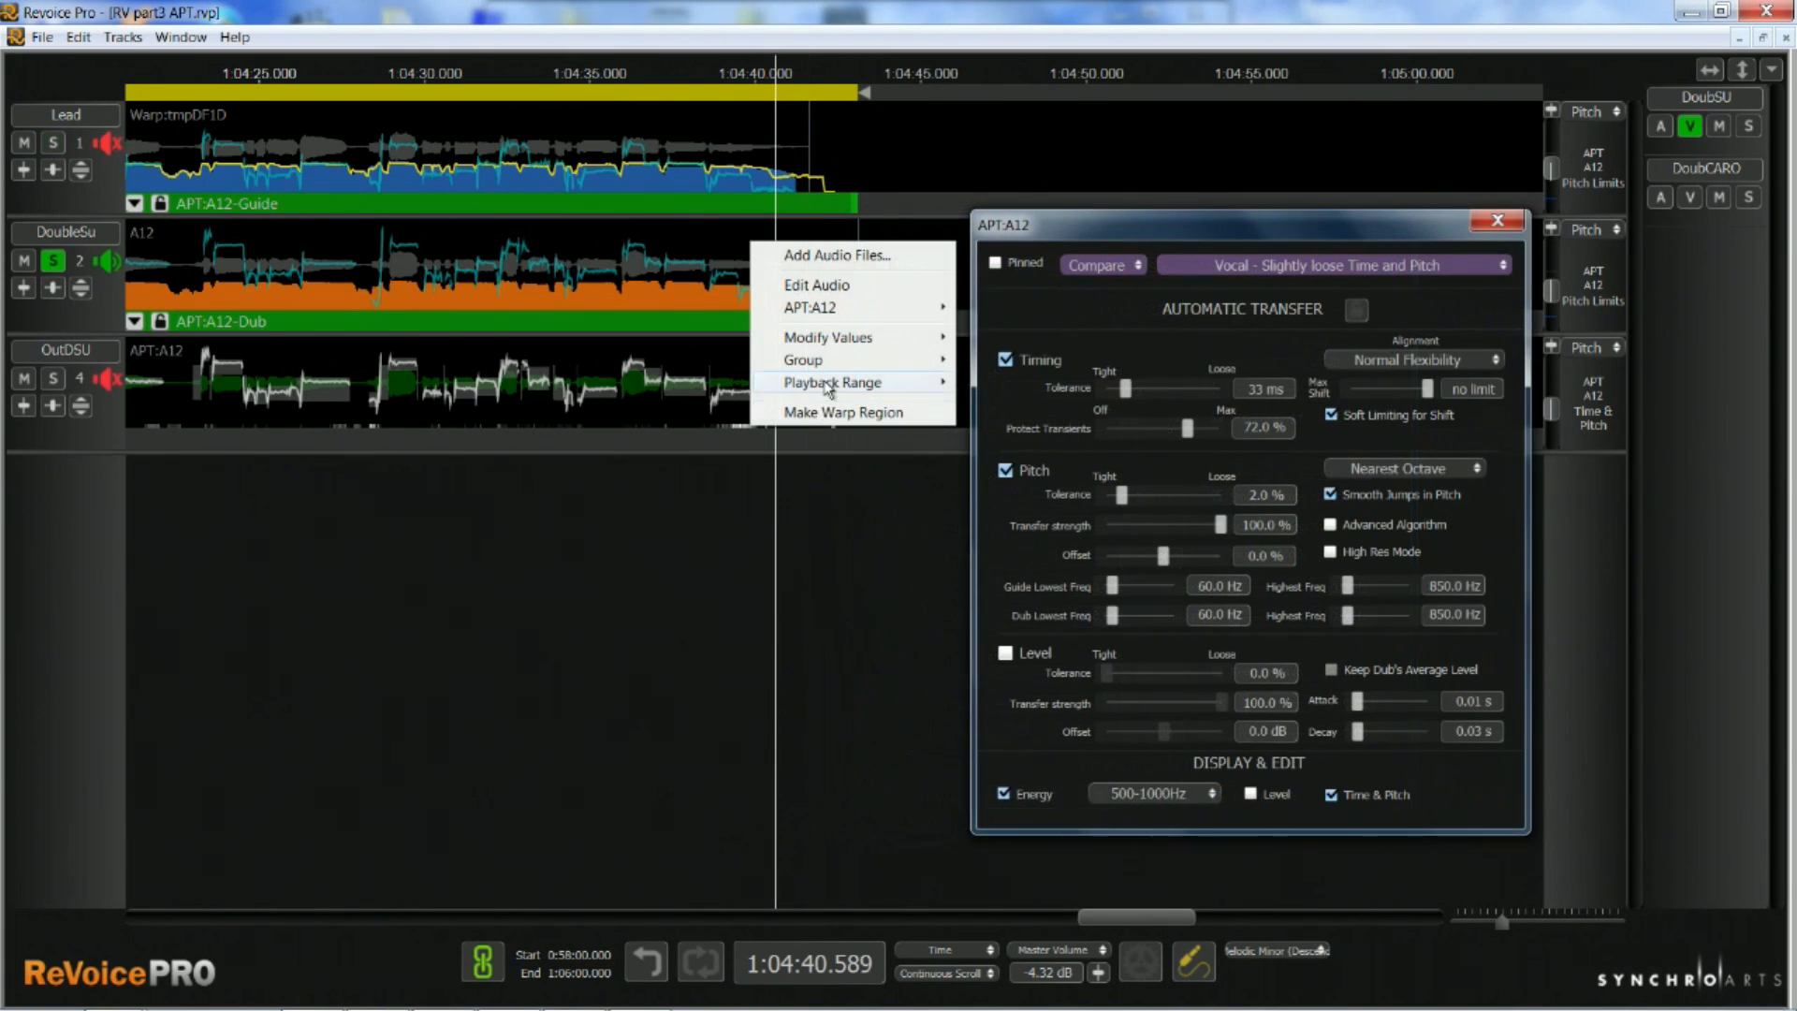
mouse_move(833, 318)
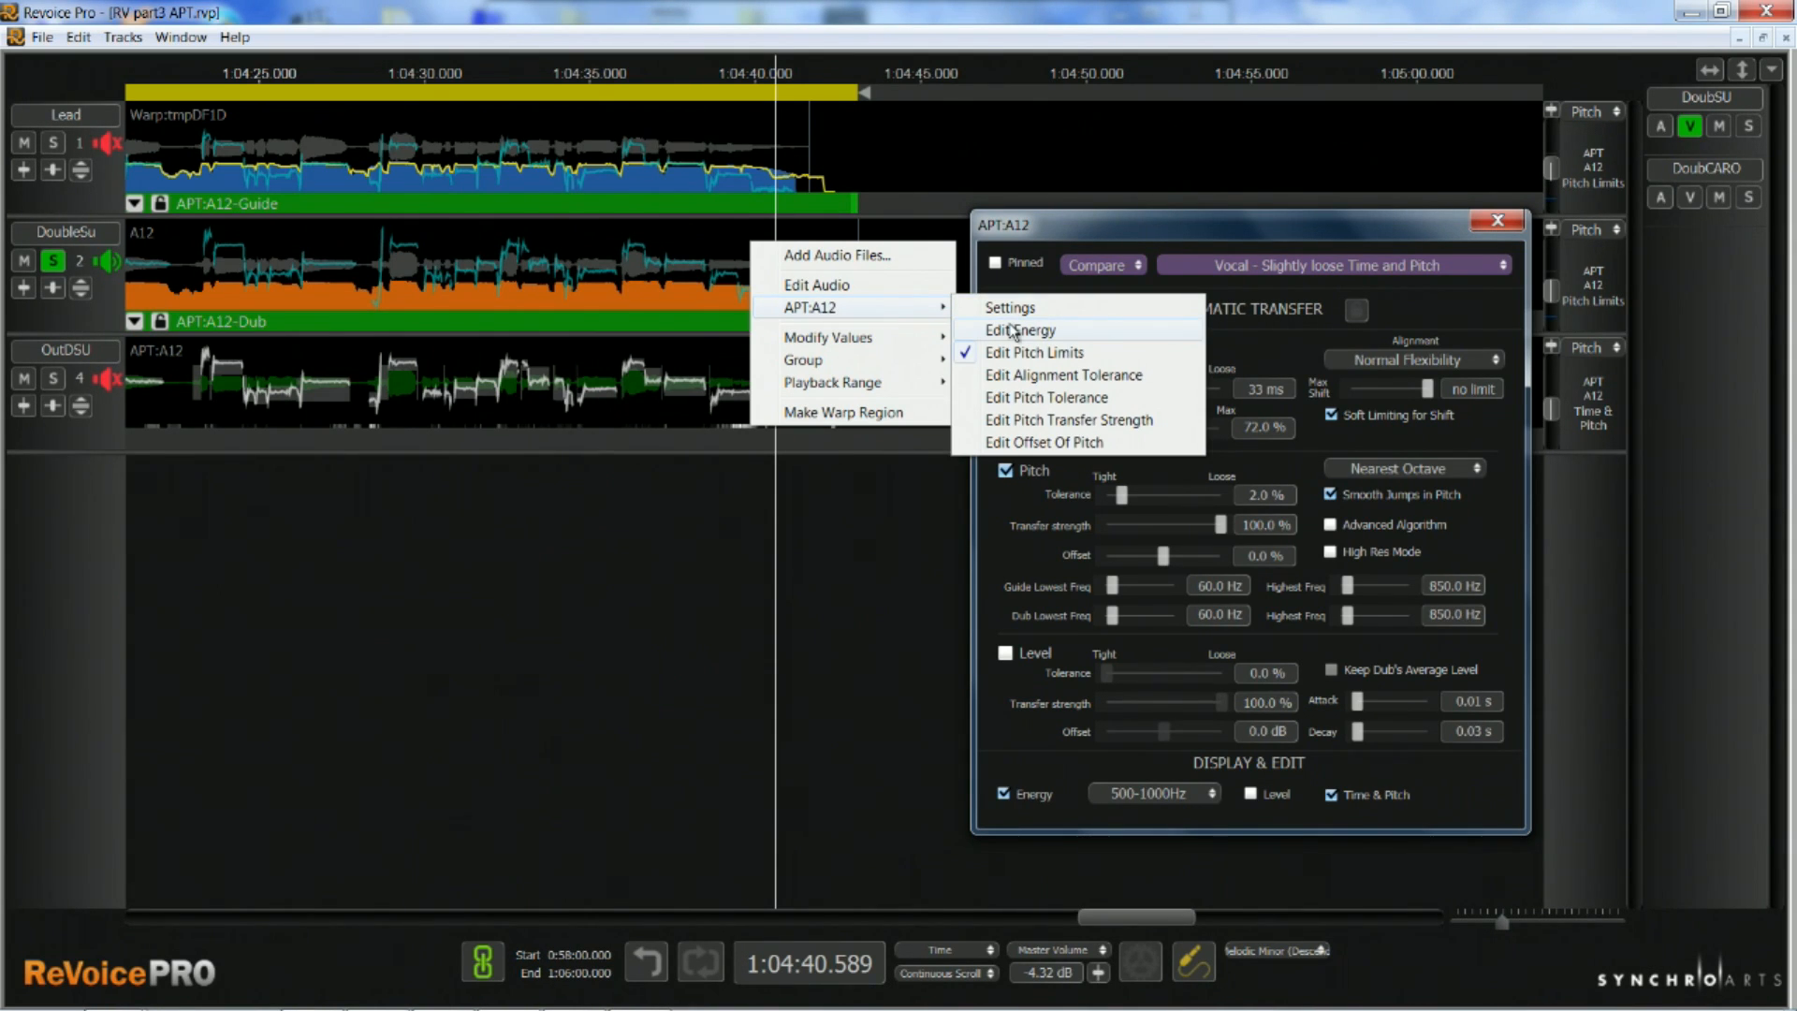
left_click(1011, 331)
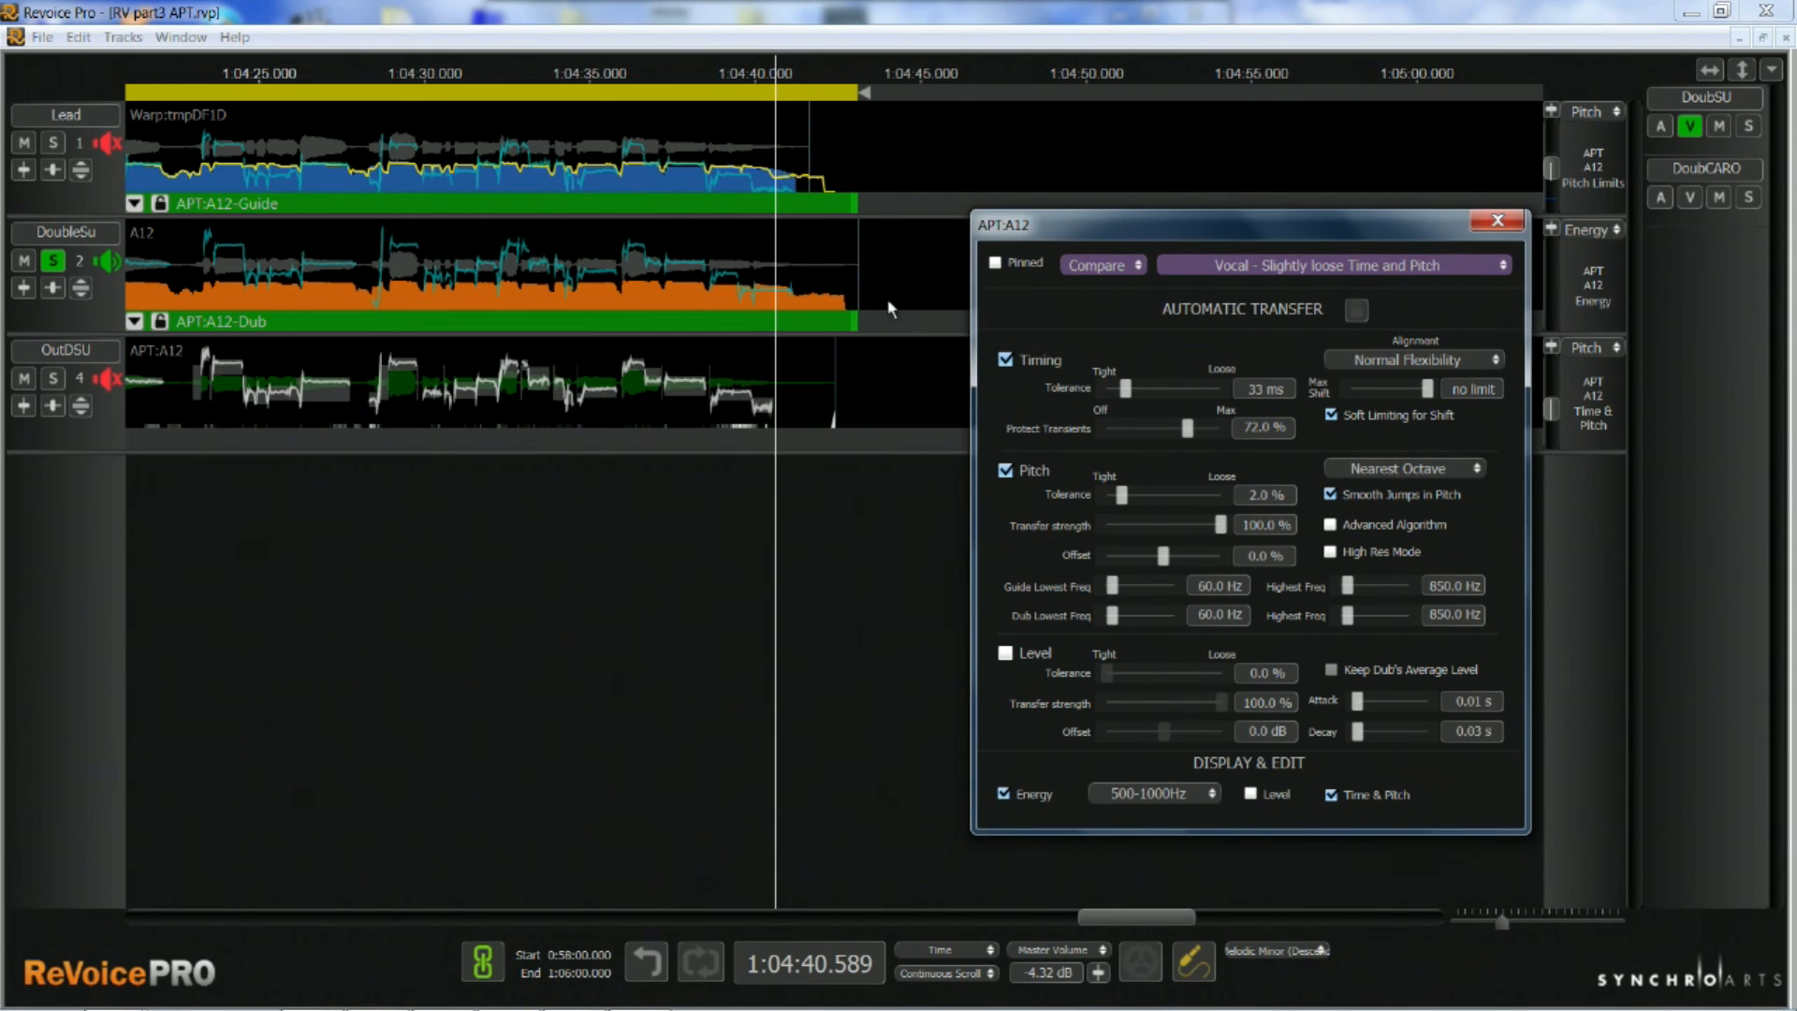
Add a protected area for pitch and timing on DoubleSu from about 1:04:37 to the process end, and audition it
right_click(708, 259)
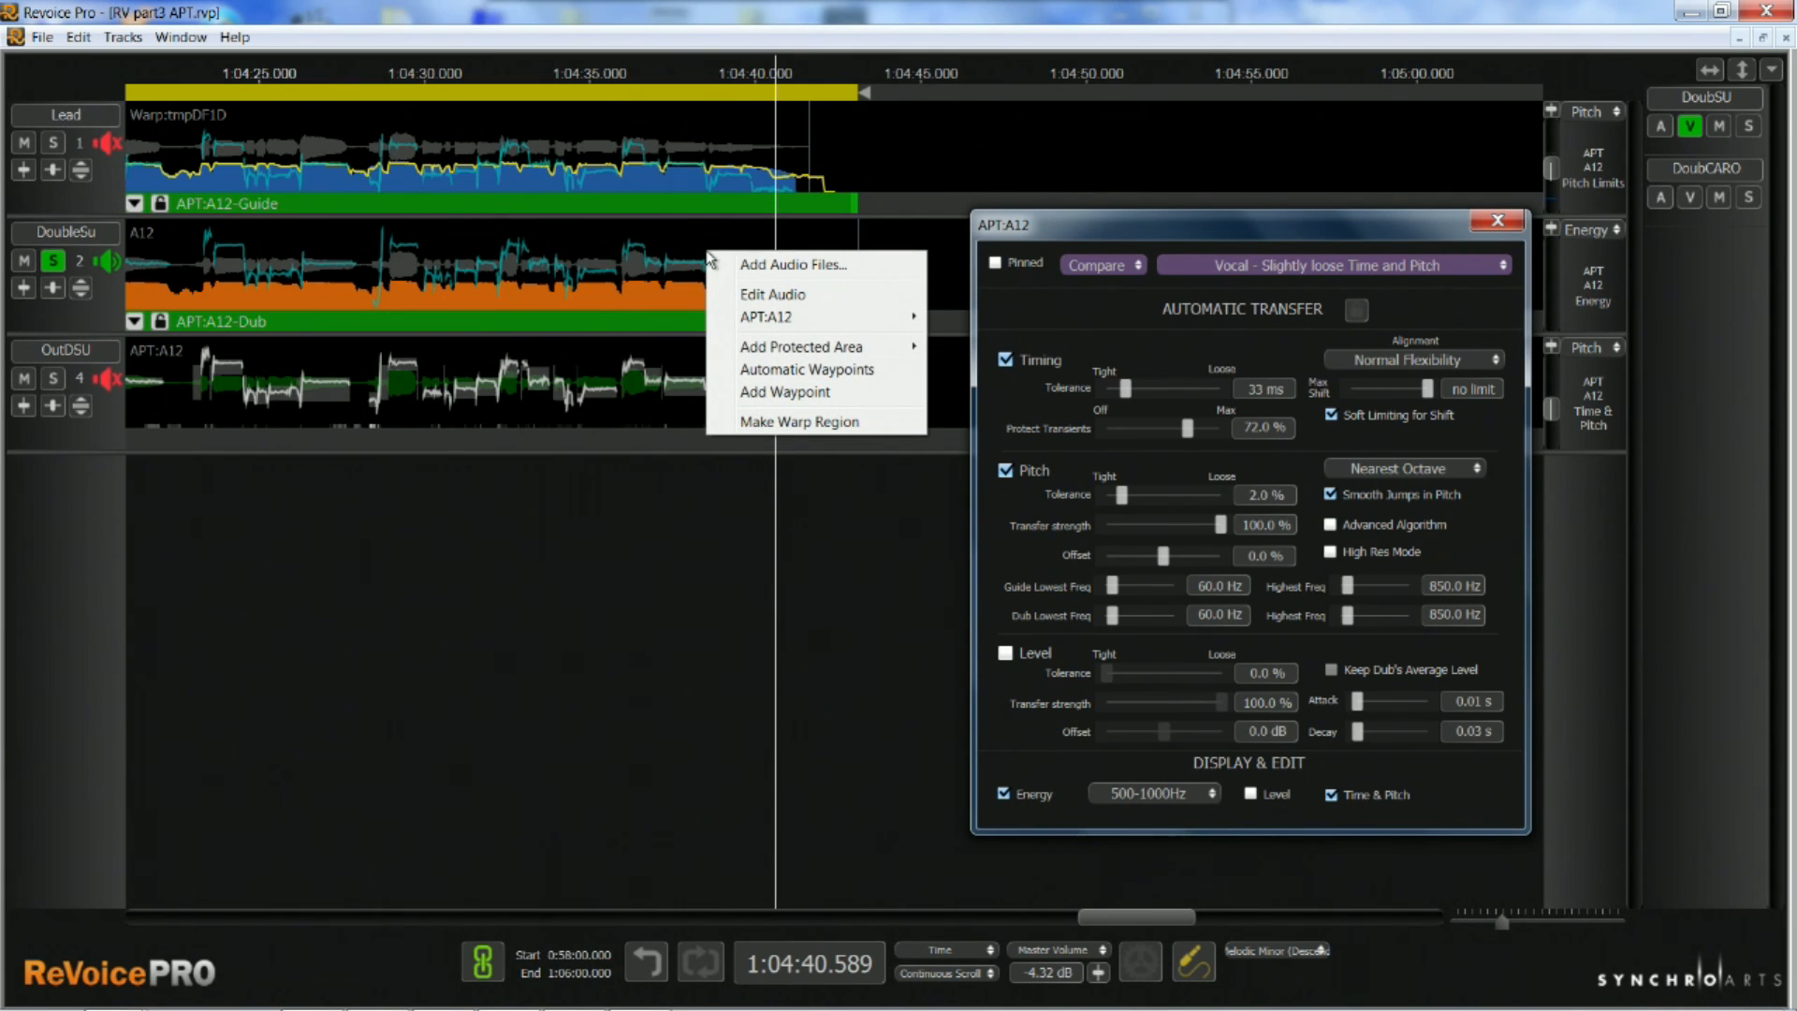
mouse_move(777, 349)
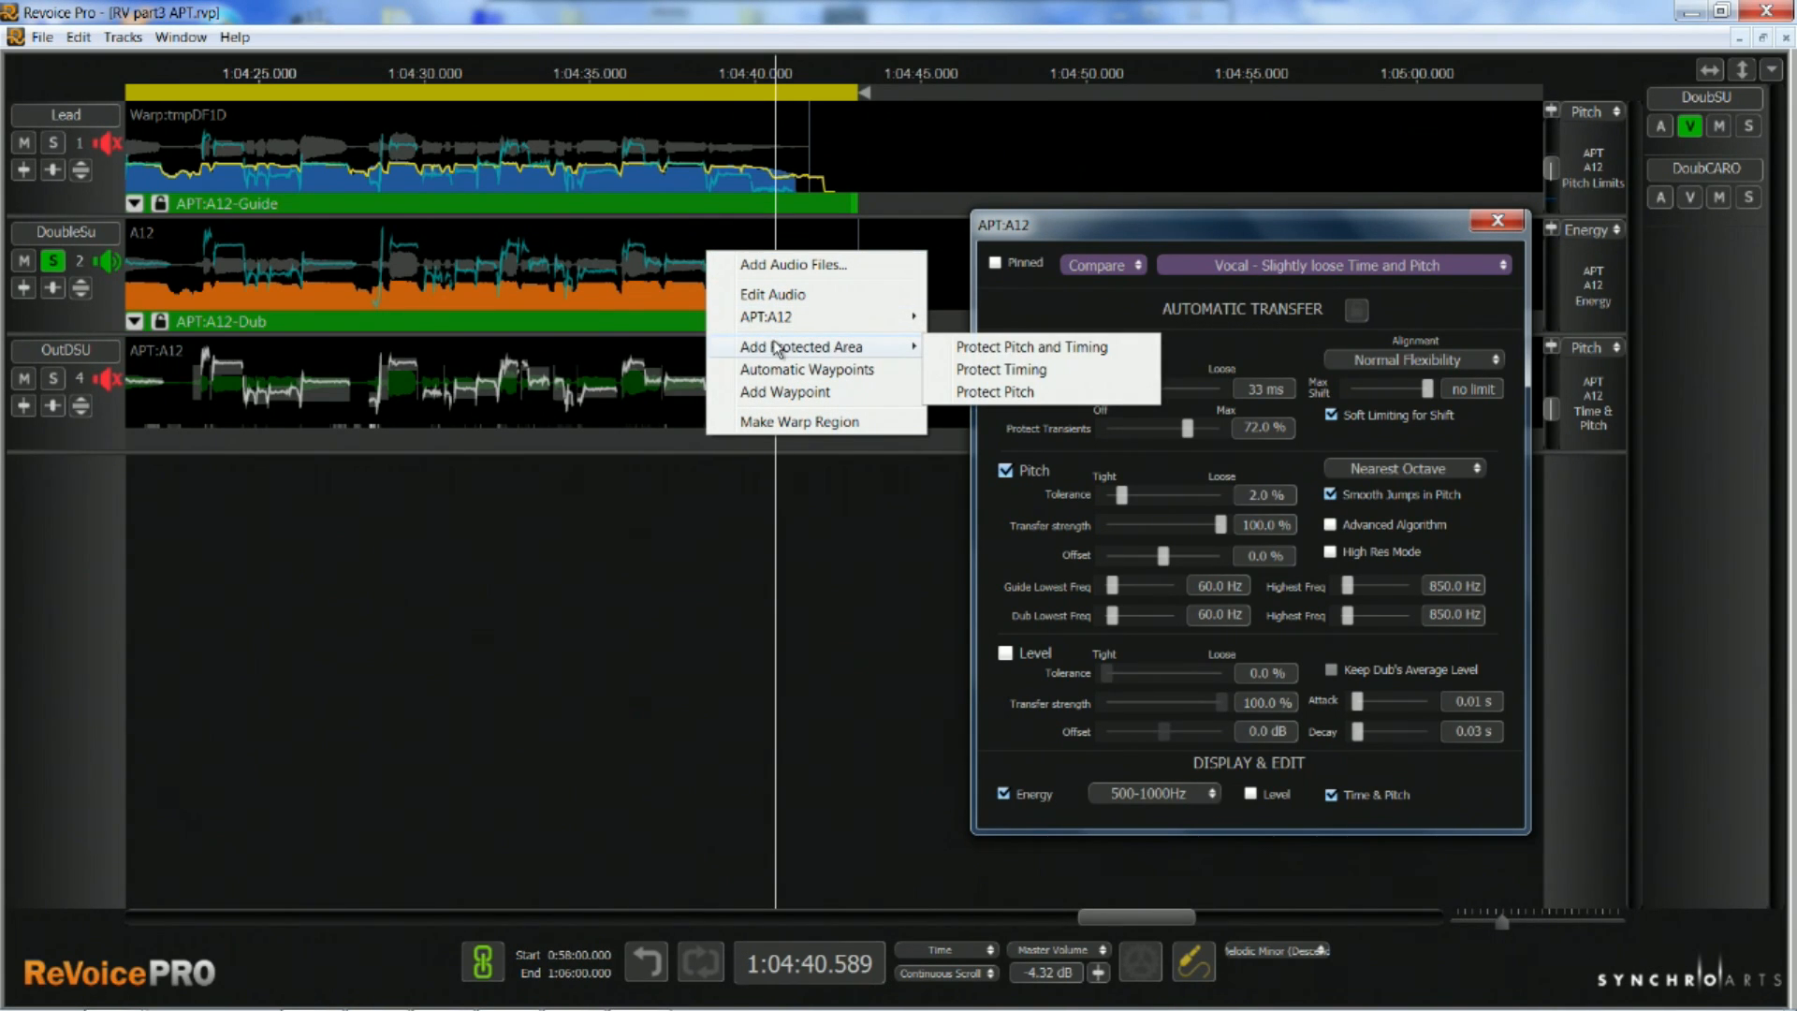
left_click(977, 348)
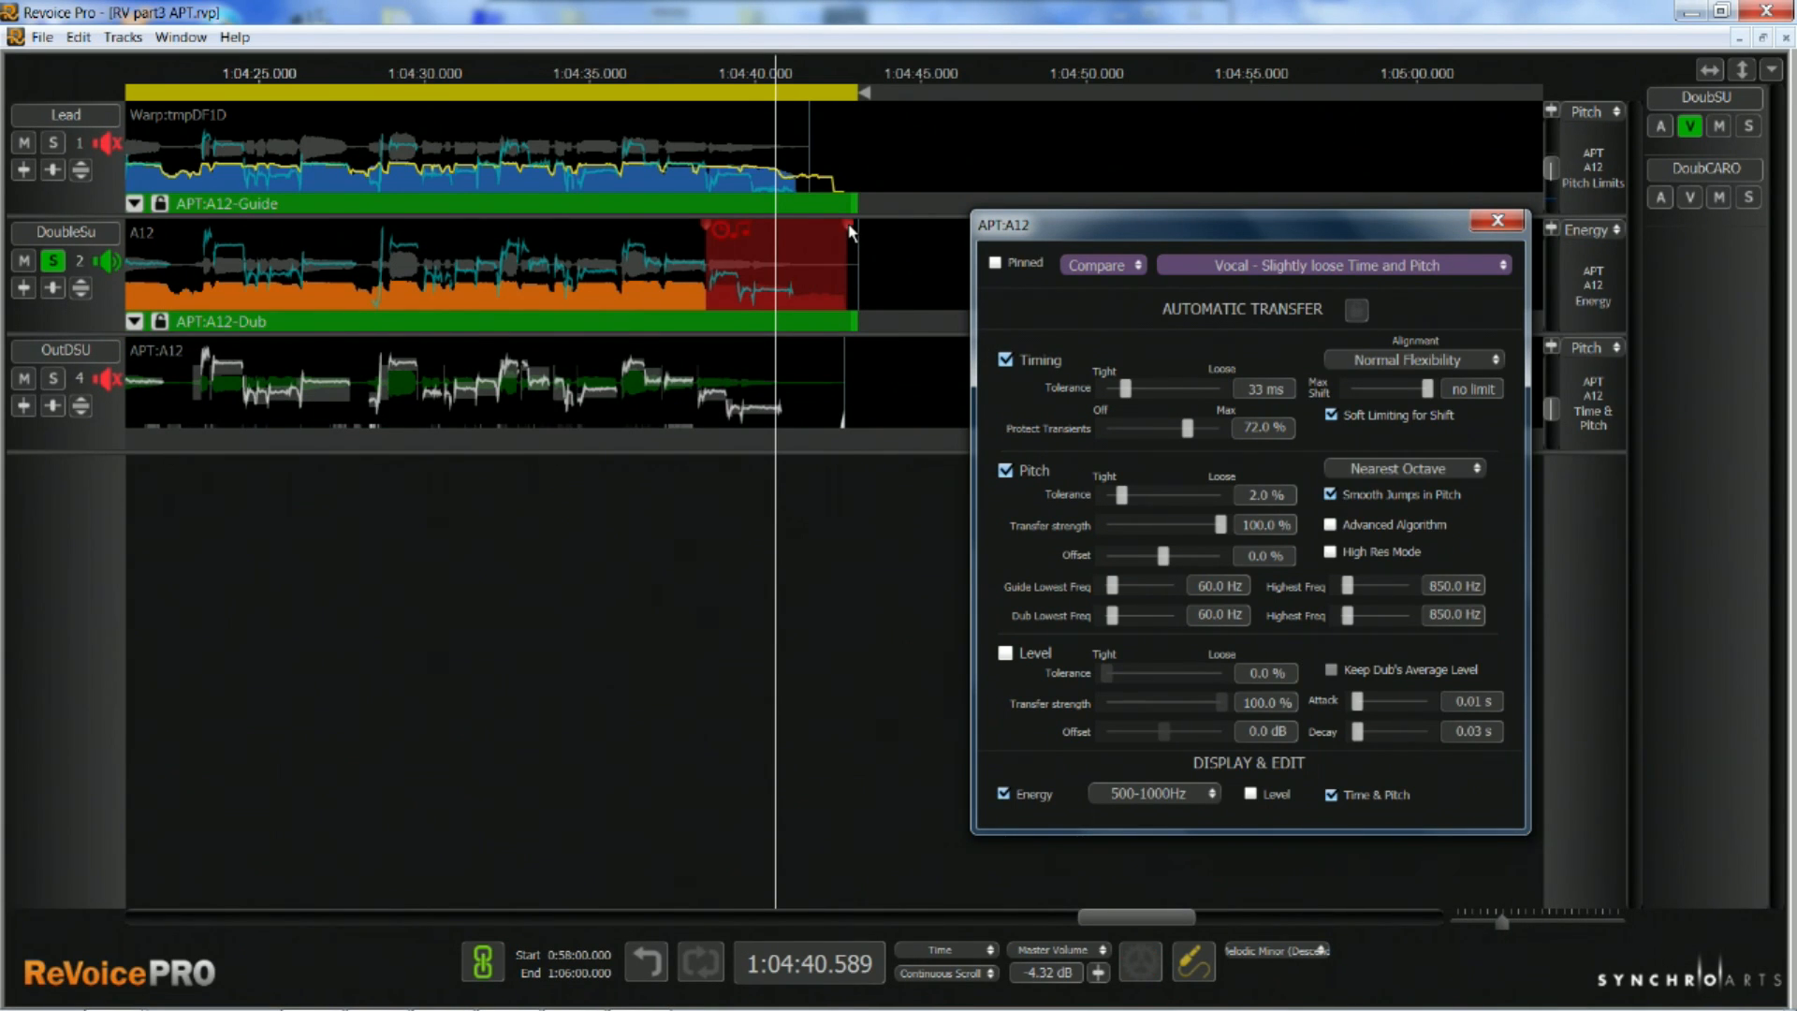
left_click_drag(849, 228, 860, 227)
left_click_drag(708, 227, 664, 231)
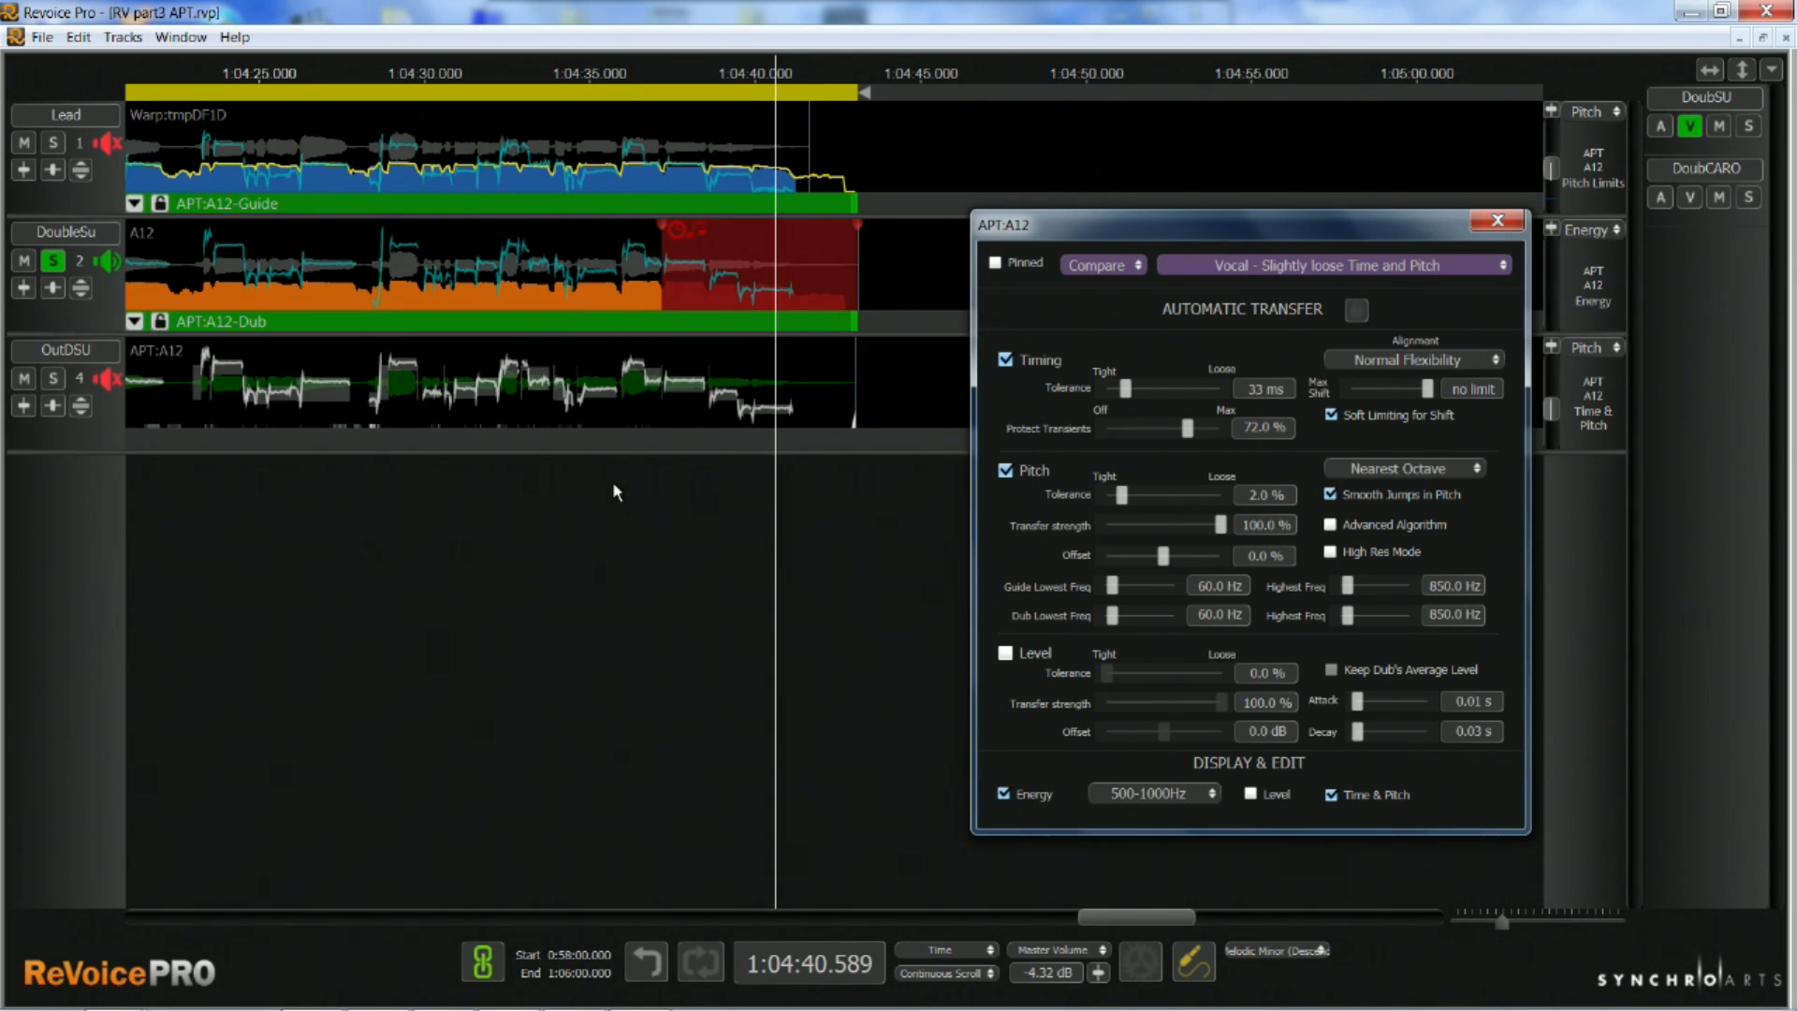
left_click(612, 481)
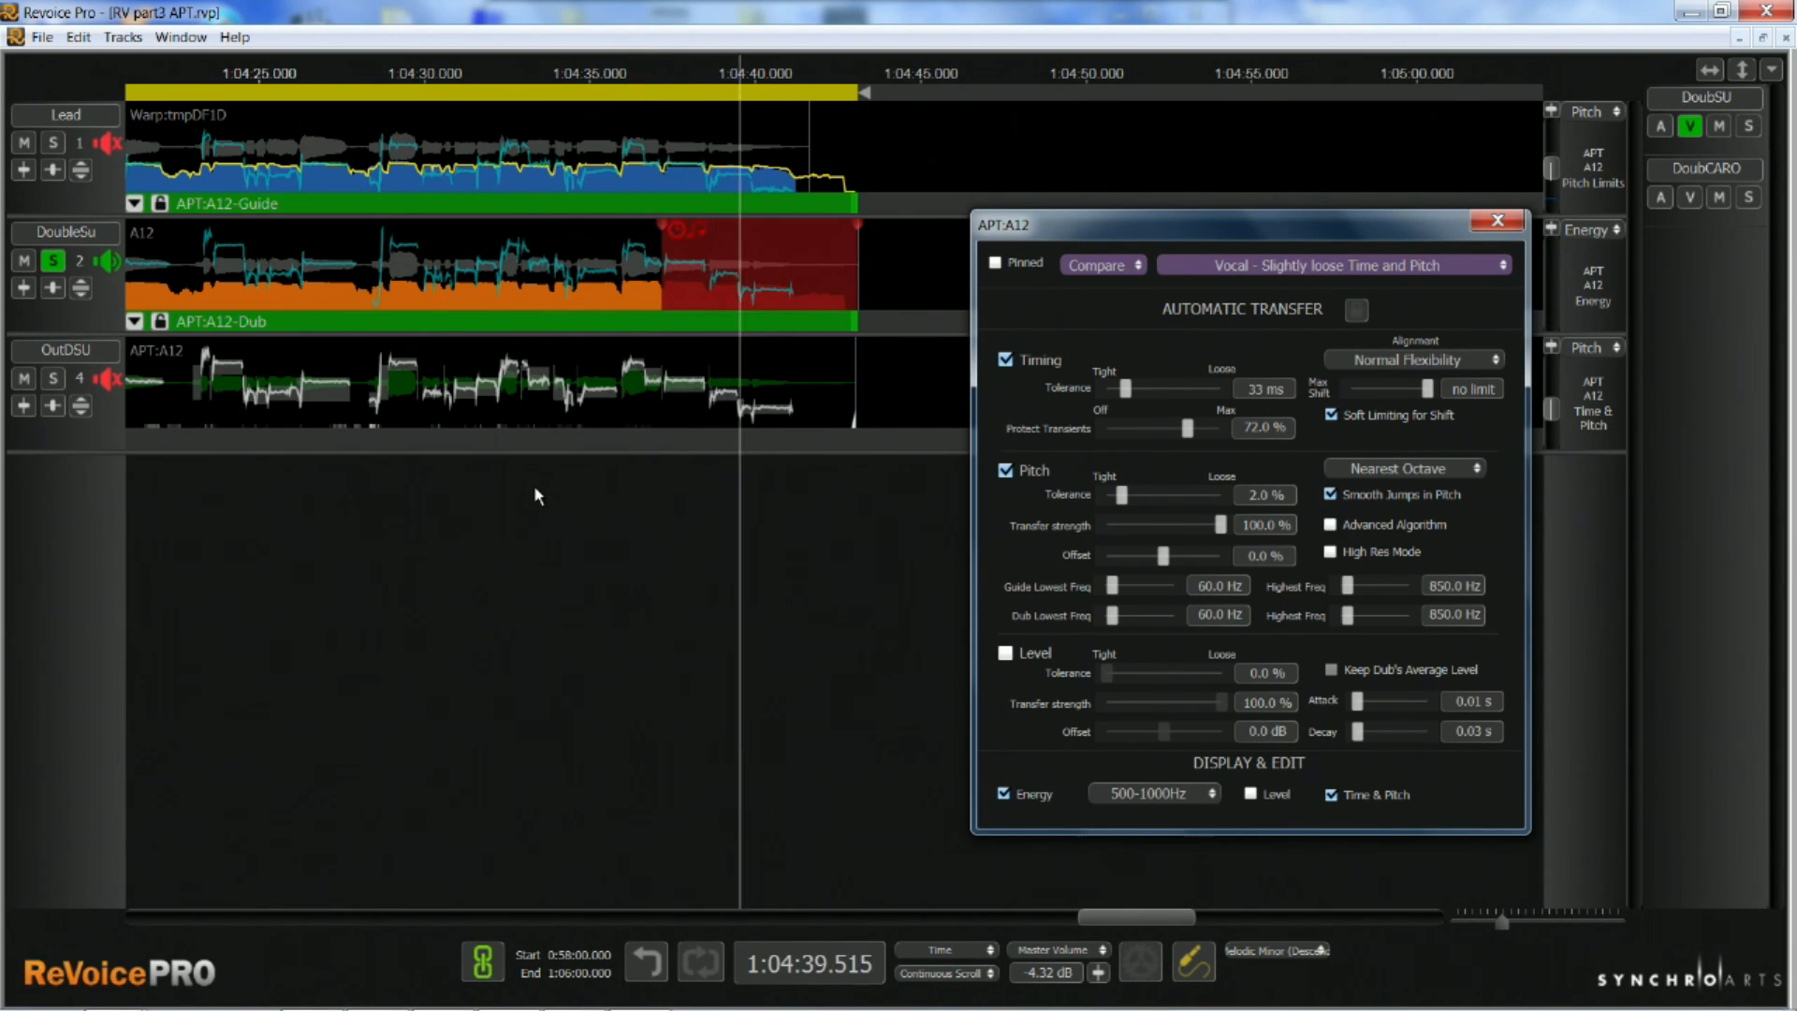
Audition the breath passage from about 1:04:05 with the DoubleCaro, Lead and OUTDCARO tracks soloed in turn
left_click(53, 379)
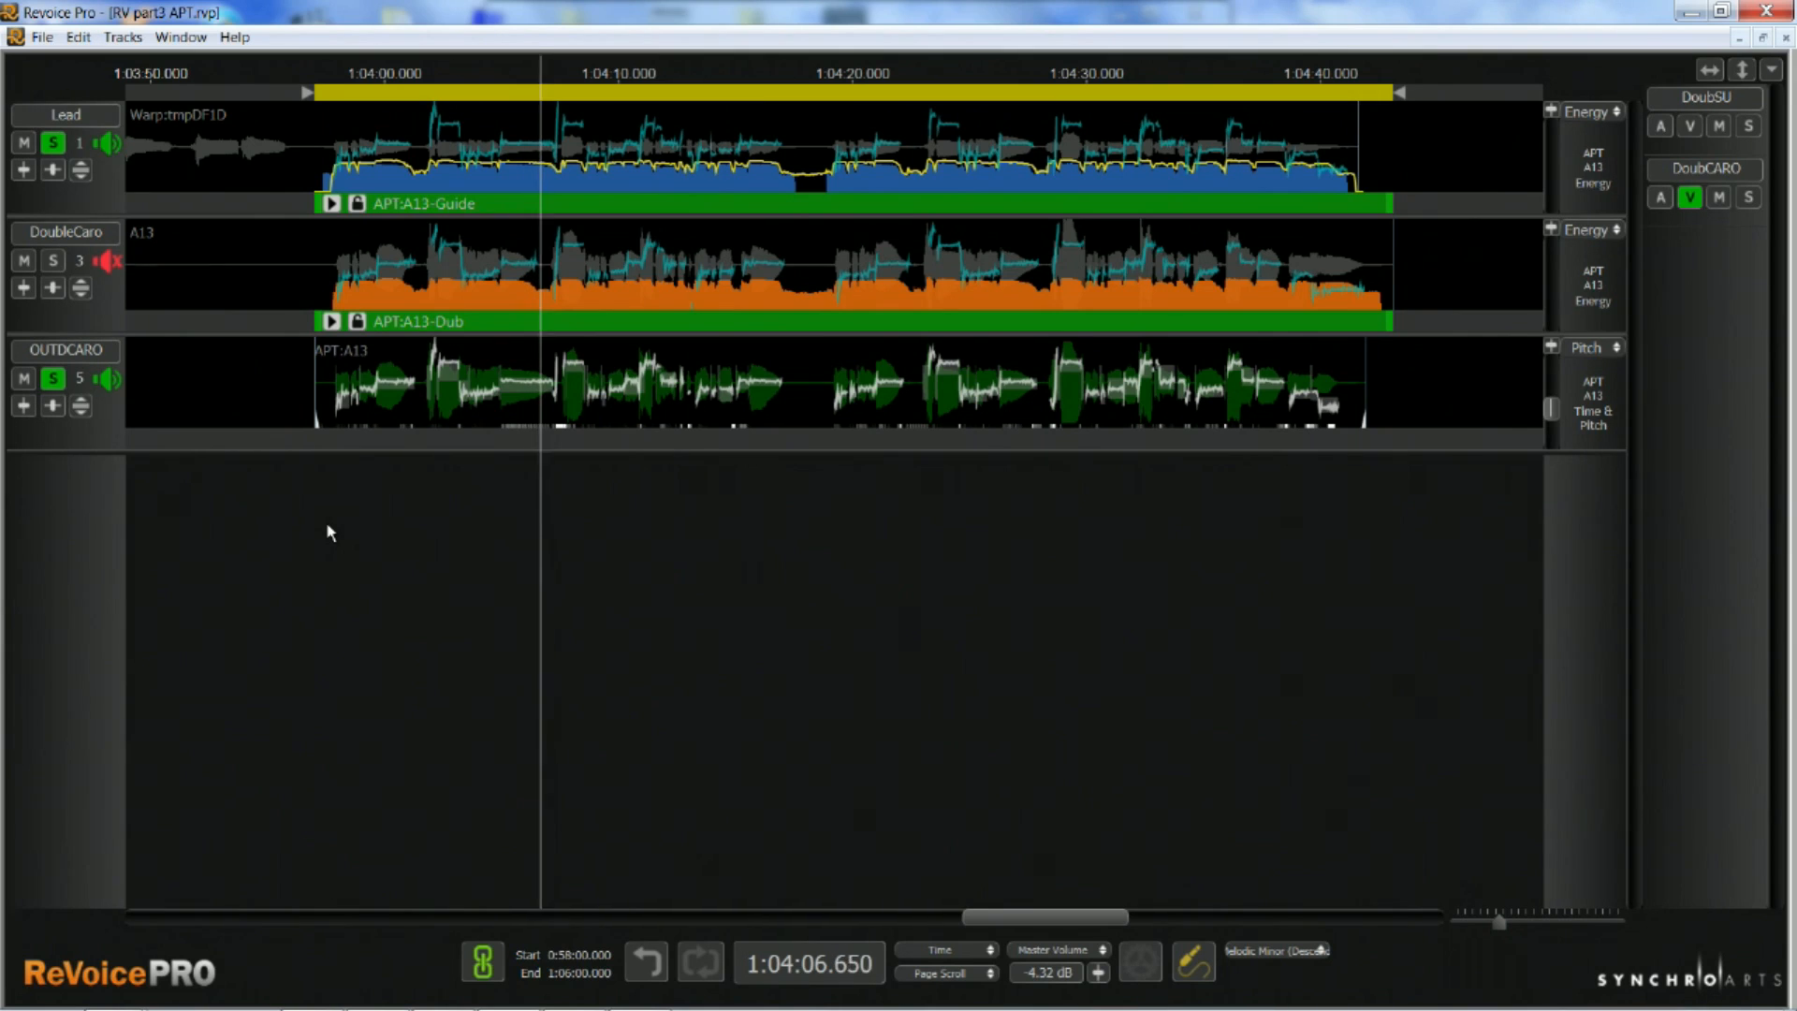
left_click(514, 481)
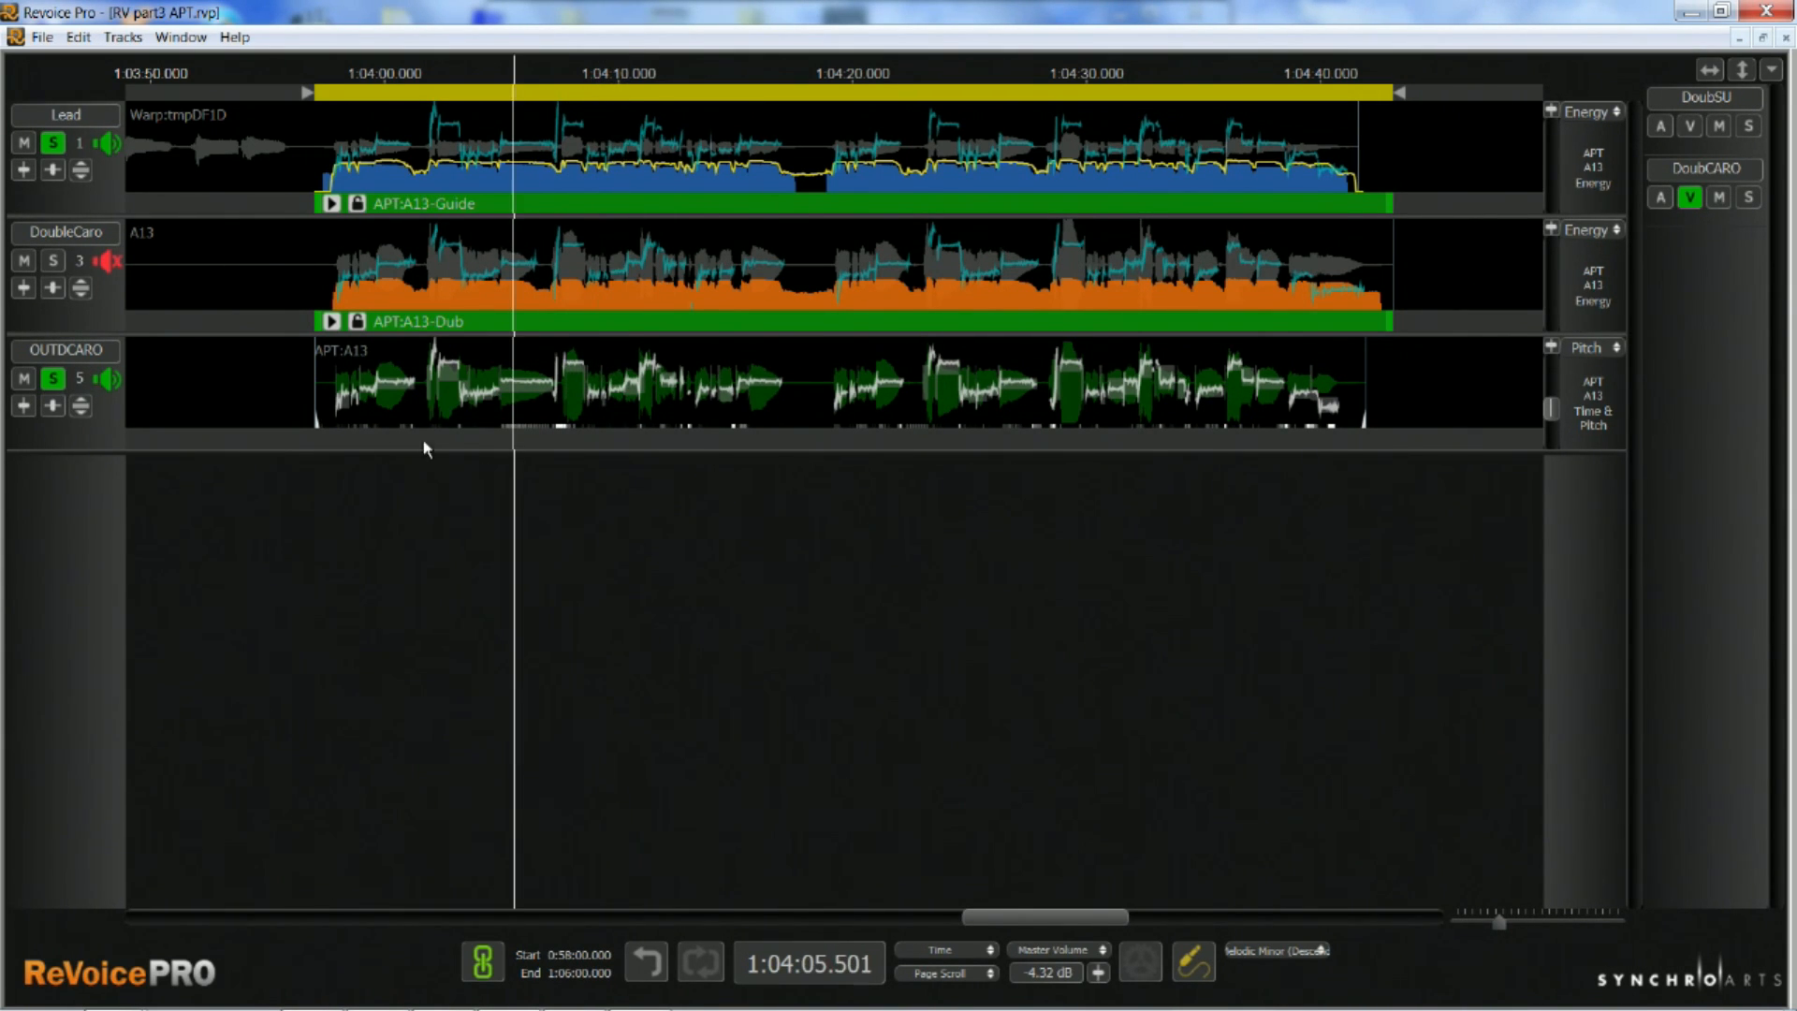
left_click(52, 262)
key("space")
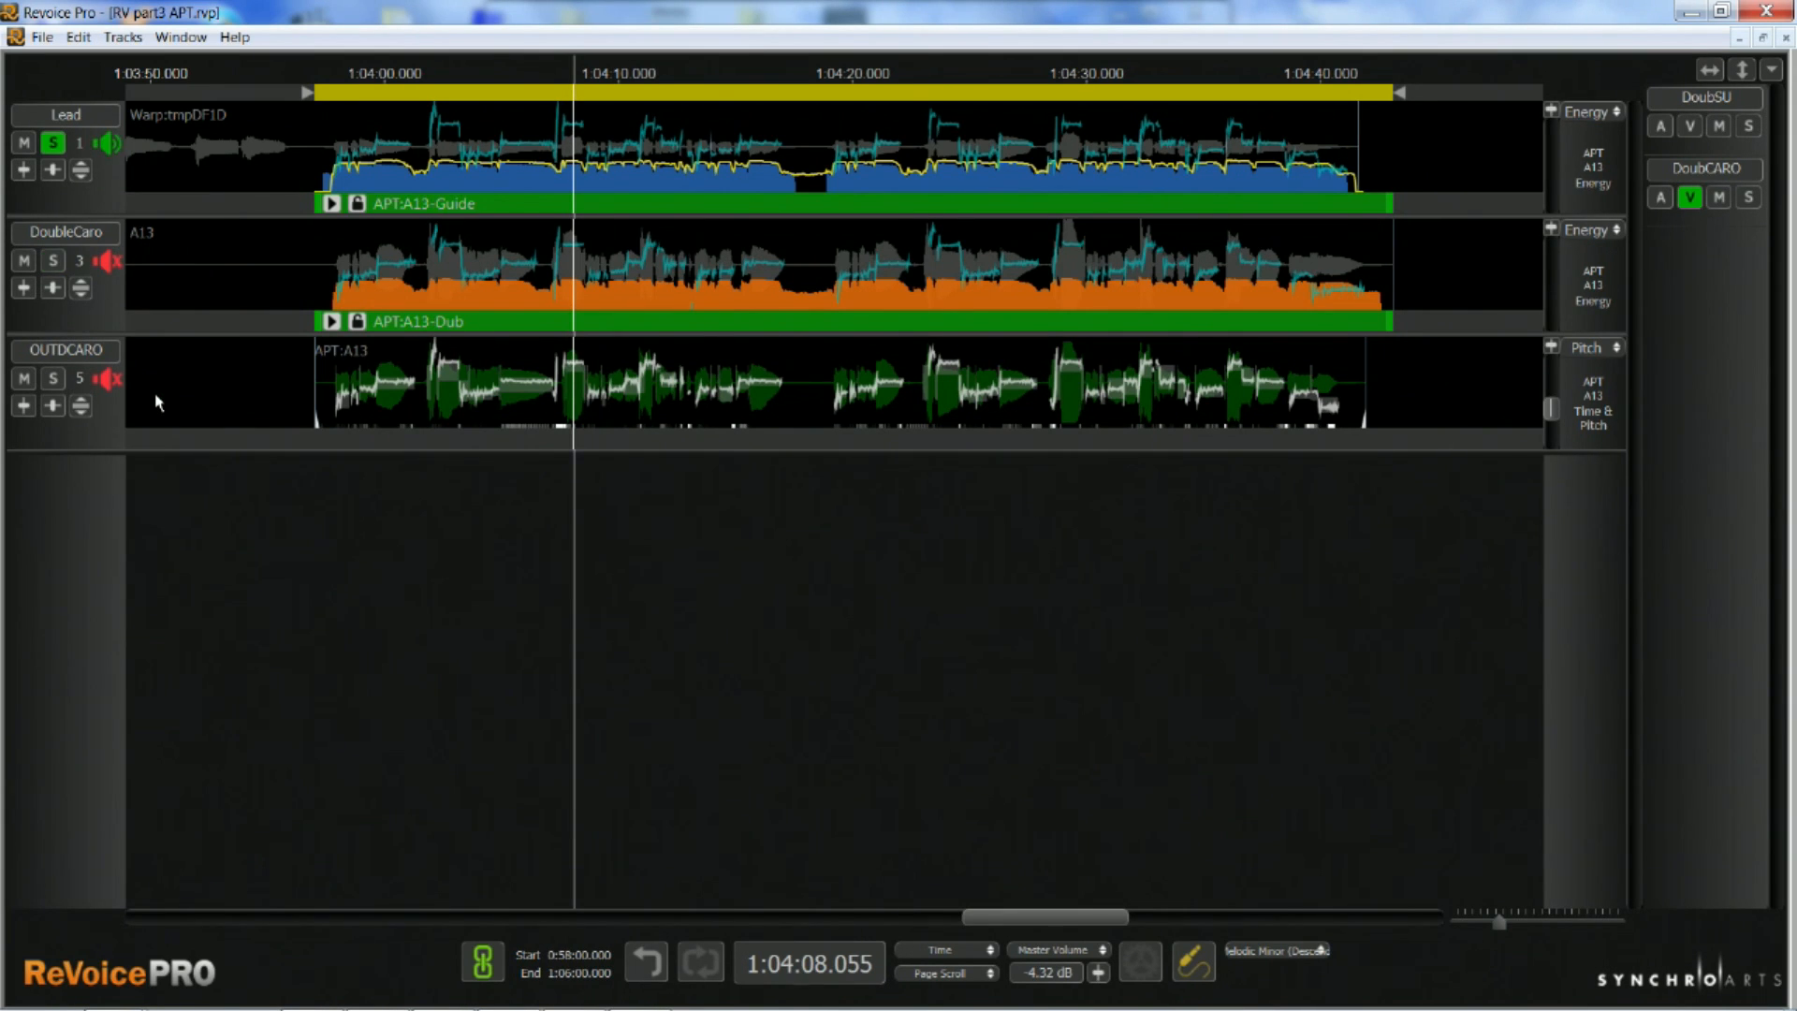
key("space")
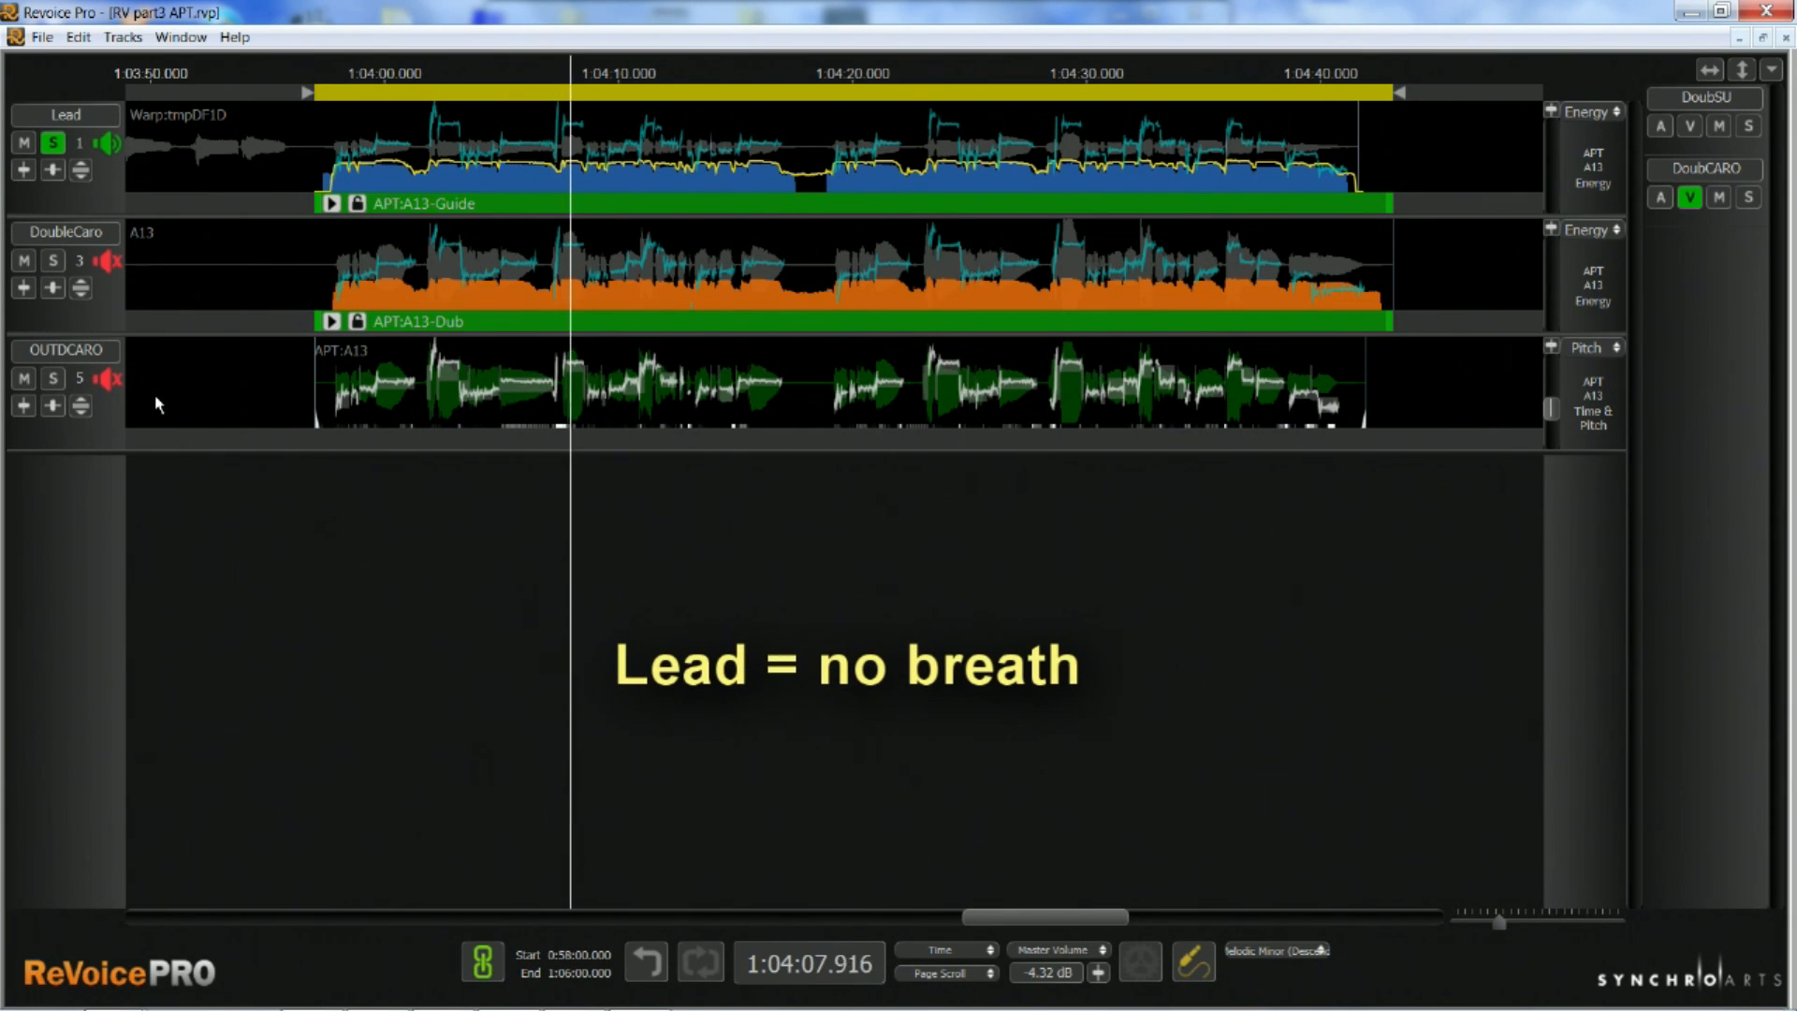
key("space")
key("3")
key("space")
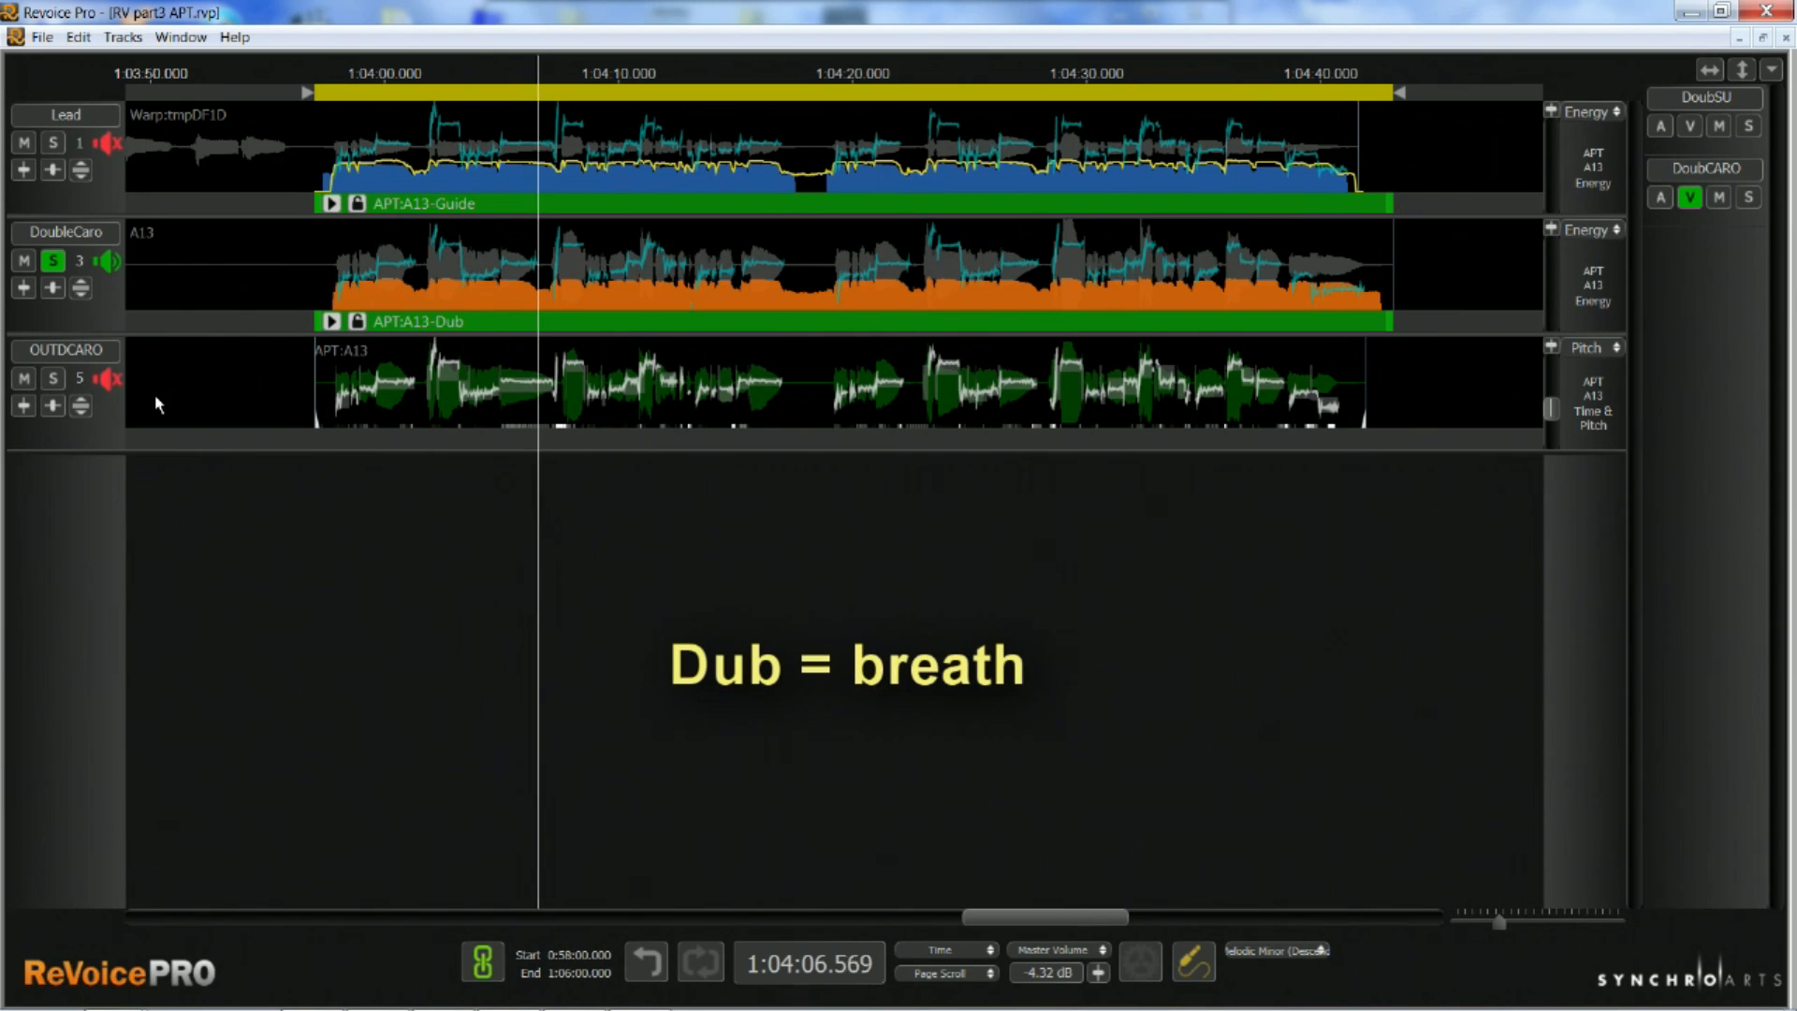
key("space")
key("5")
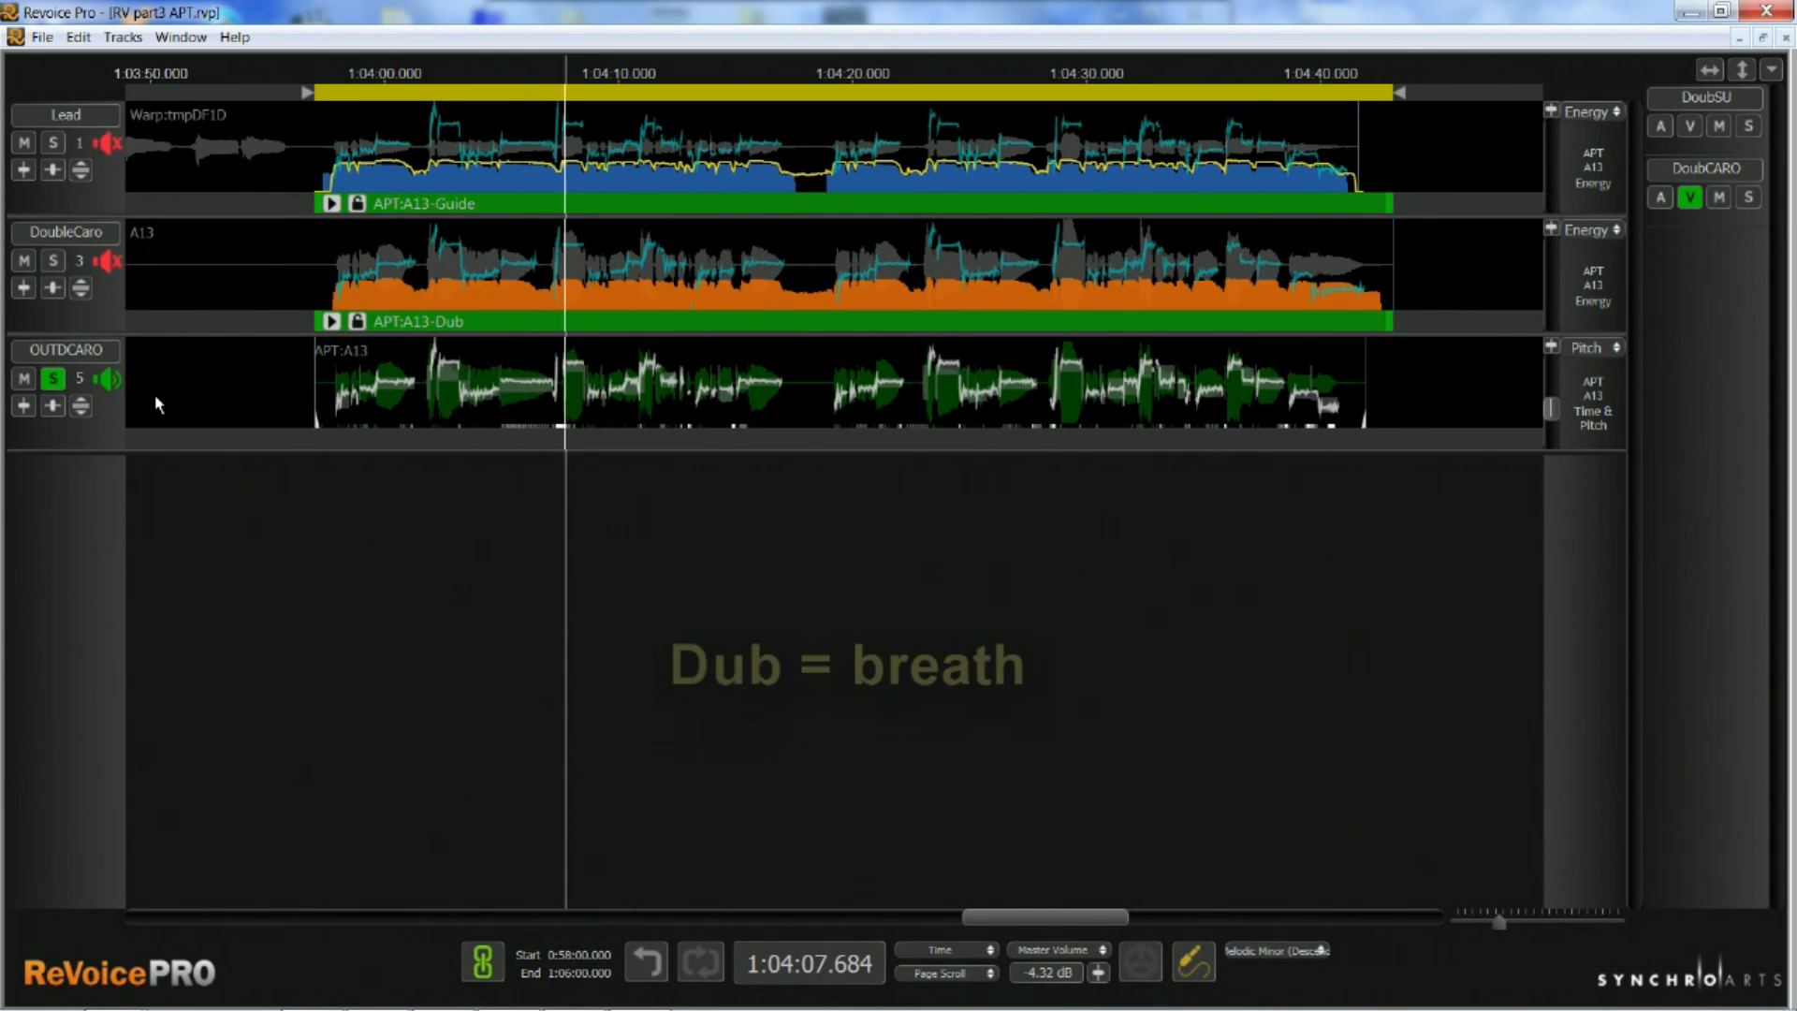
key("space")
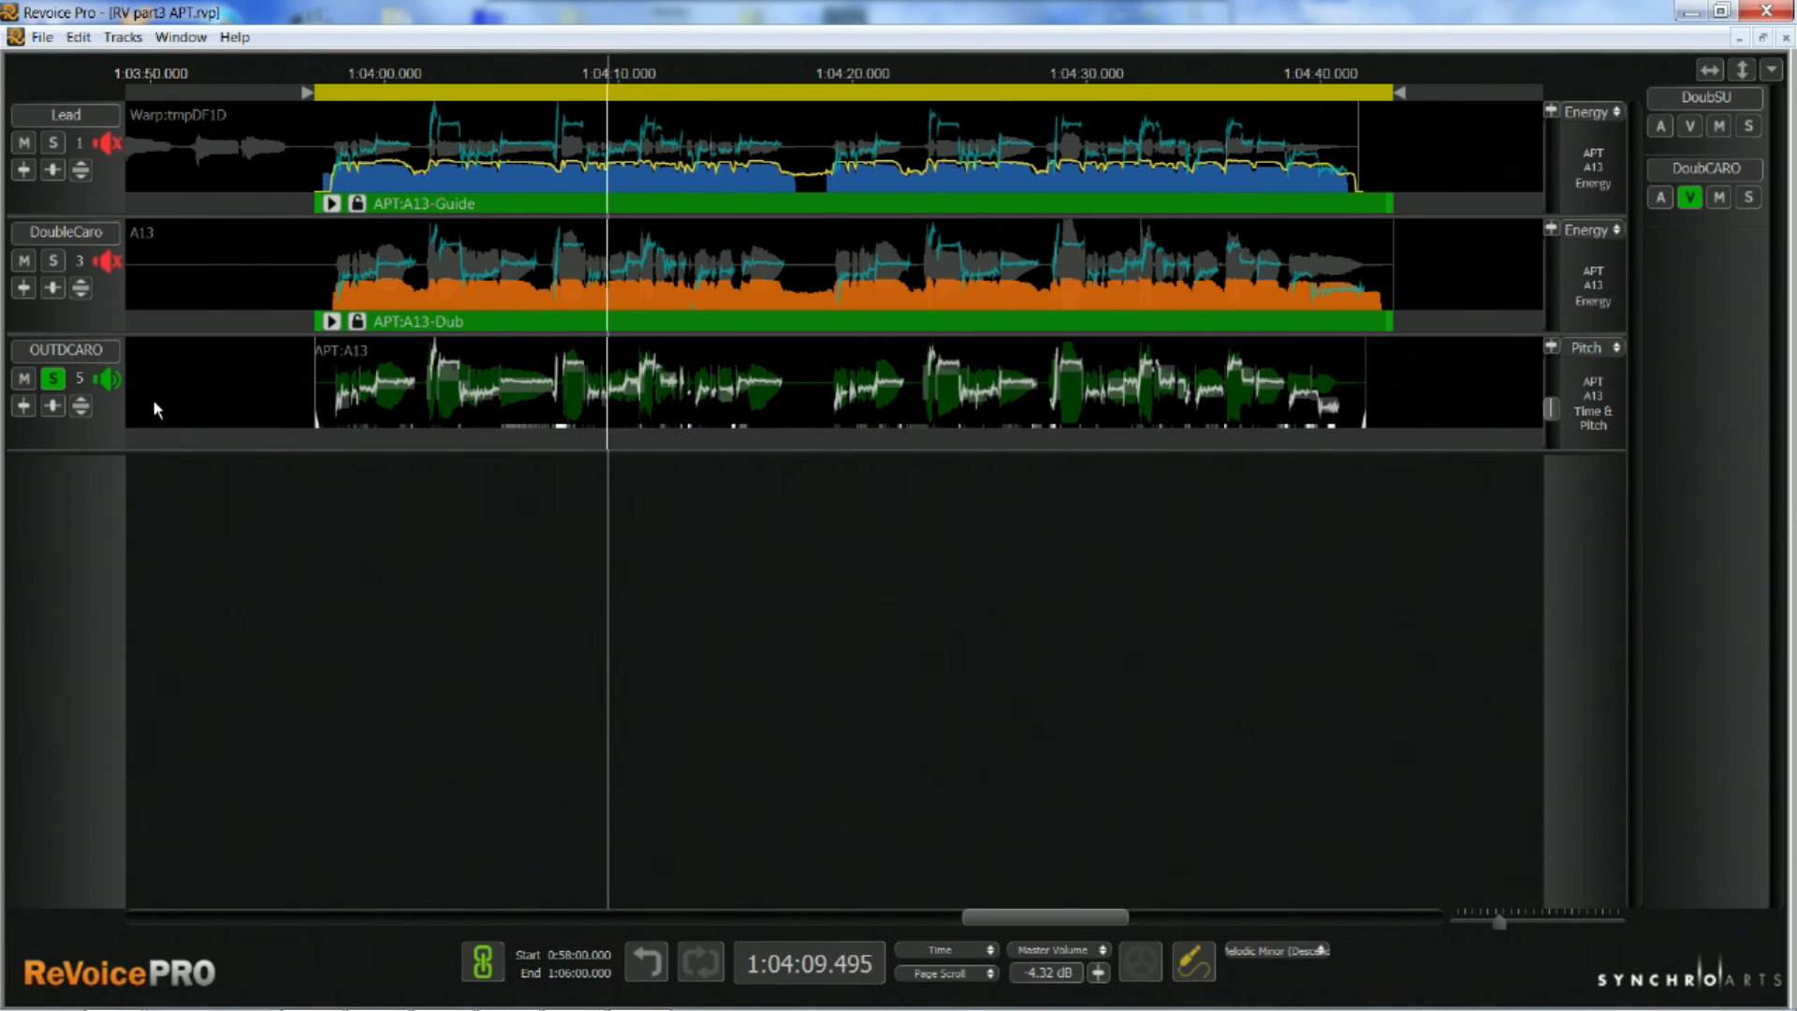
key("1")
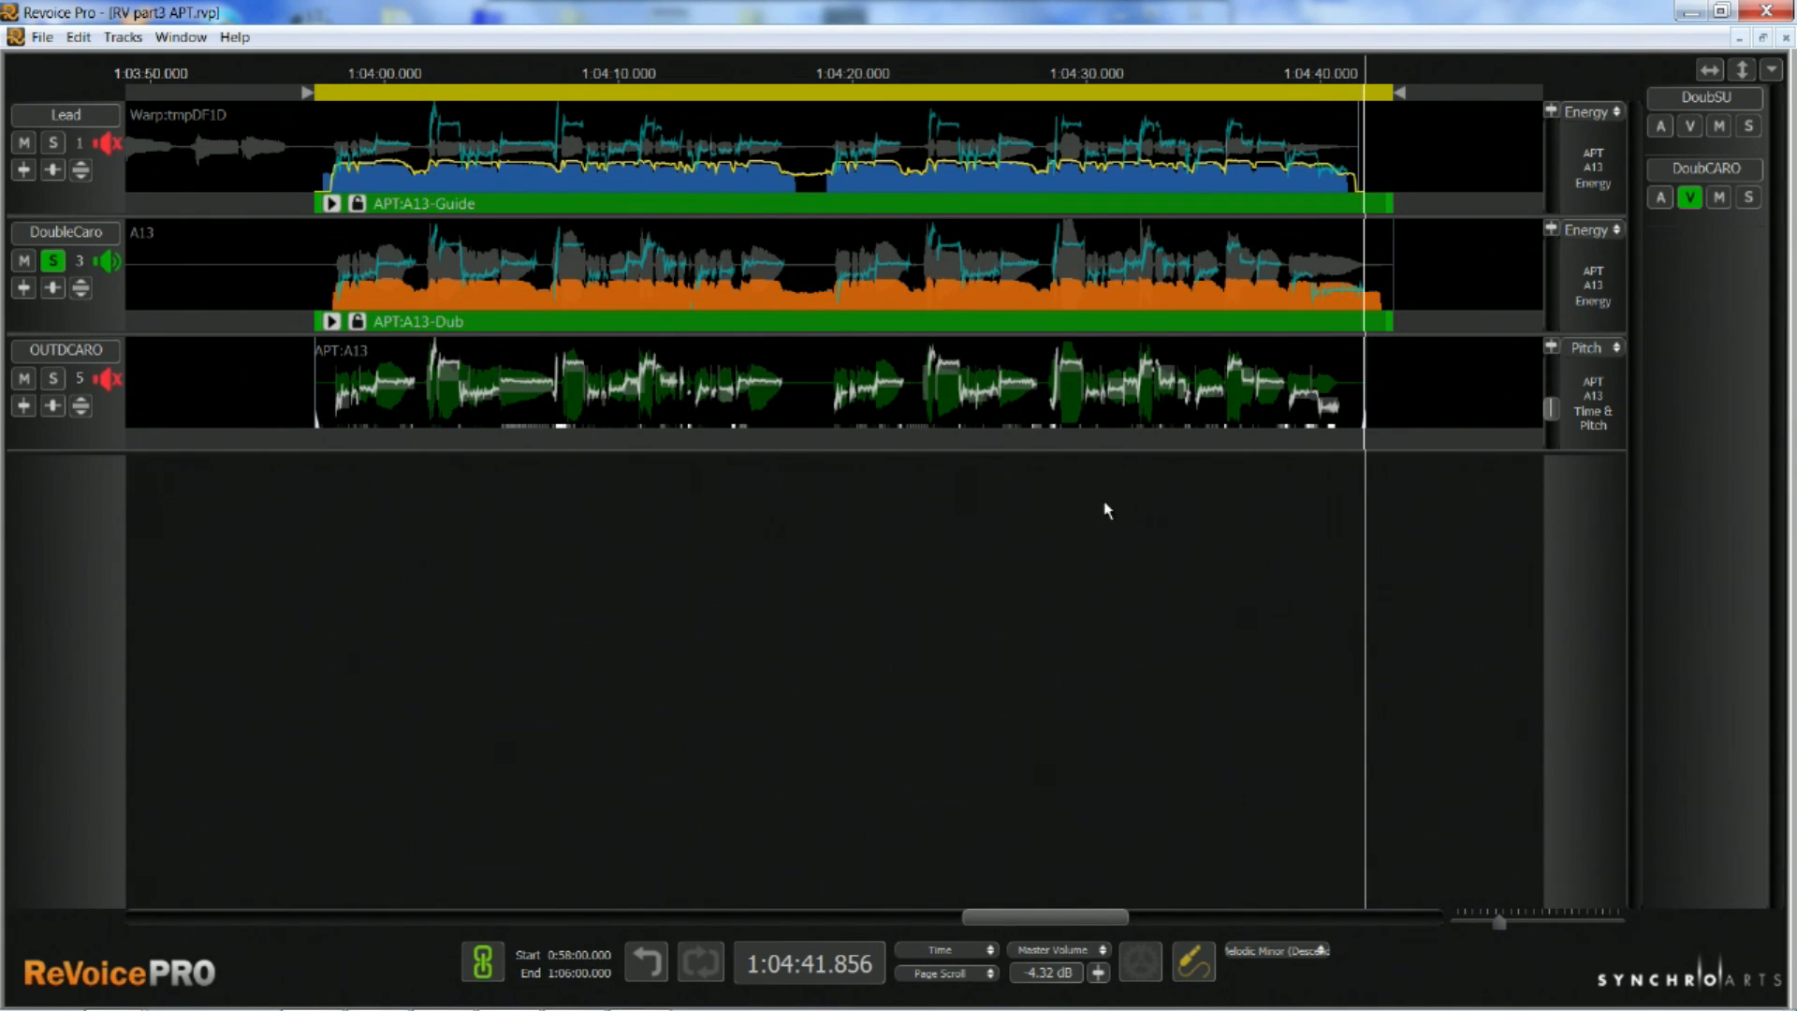
Listen to the soloed DoubleCaro dub from about 1:04:27 to check for pitch jumps
left_click(1030, 483)
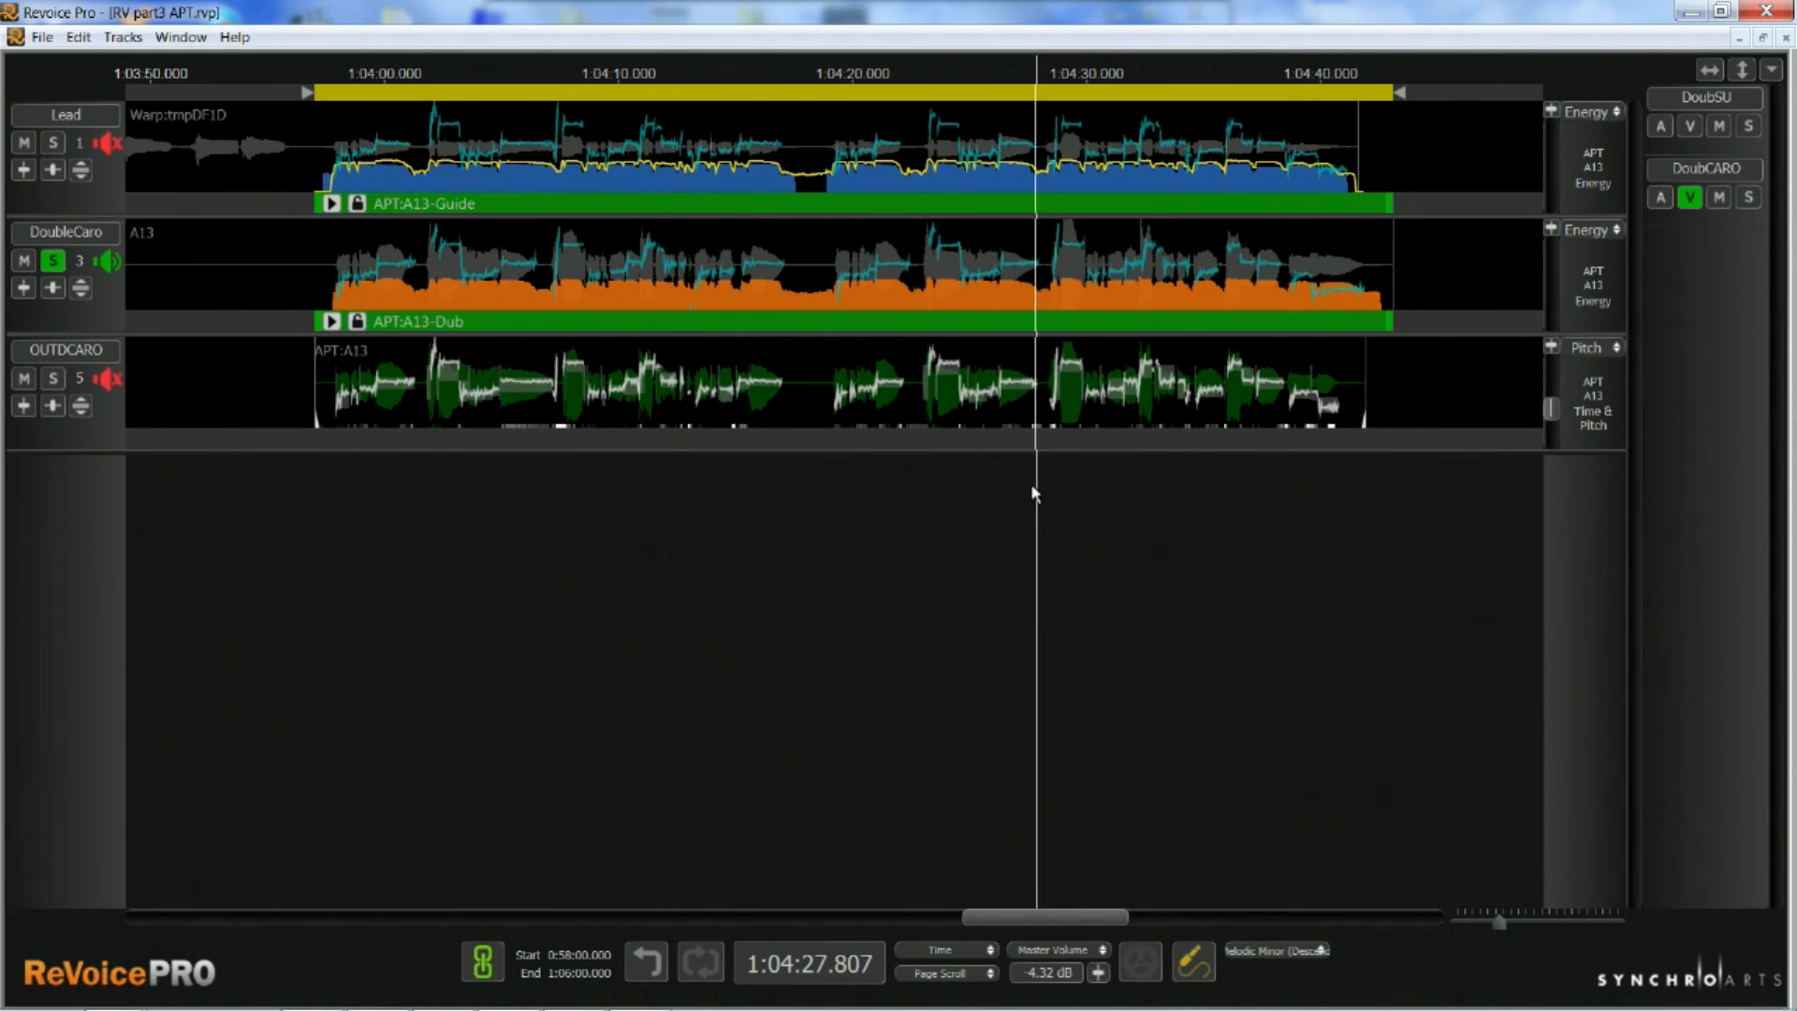
key("space")
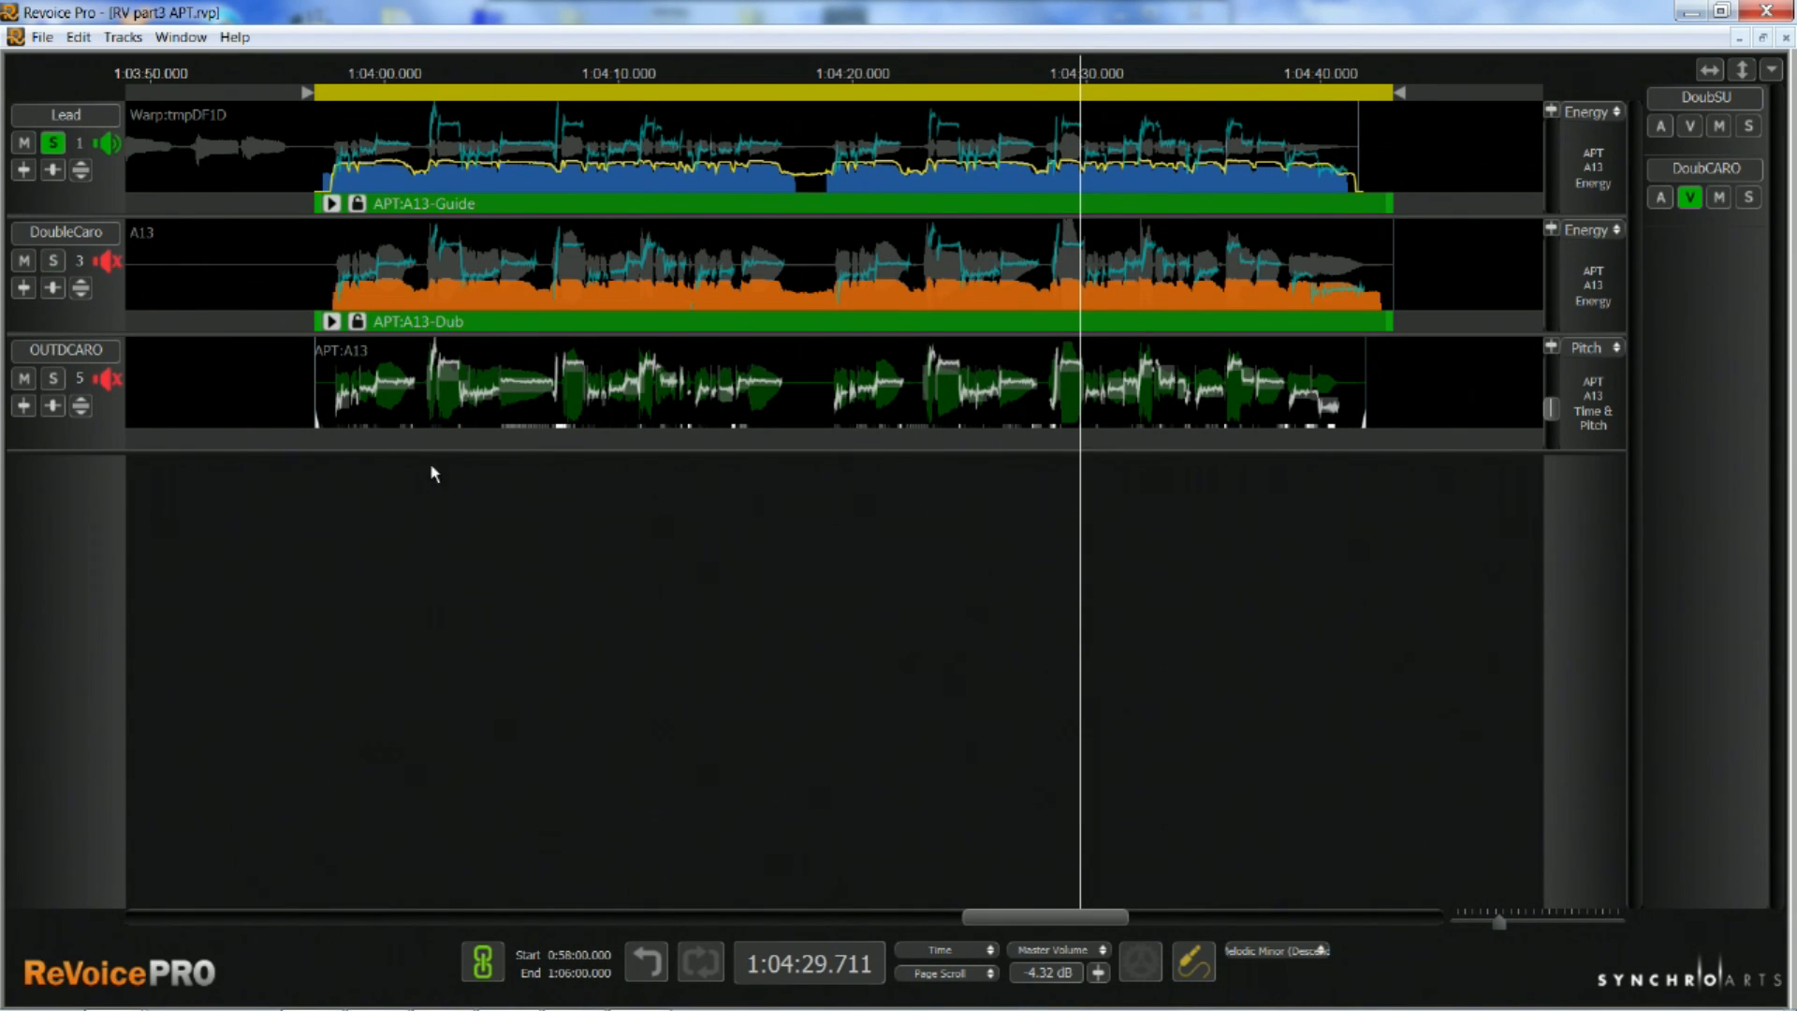
key("space")
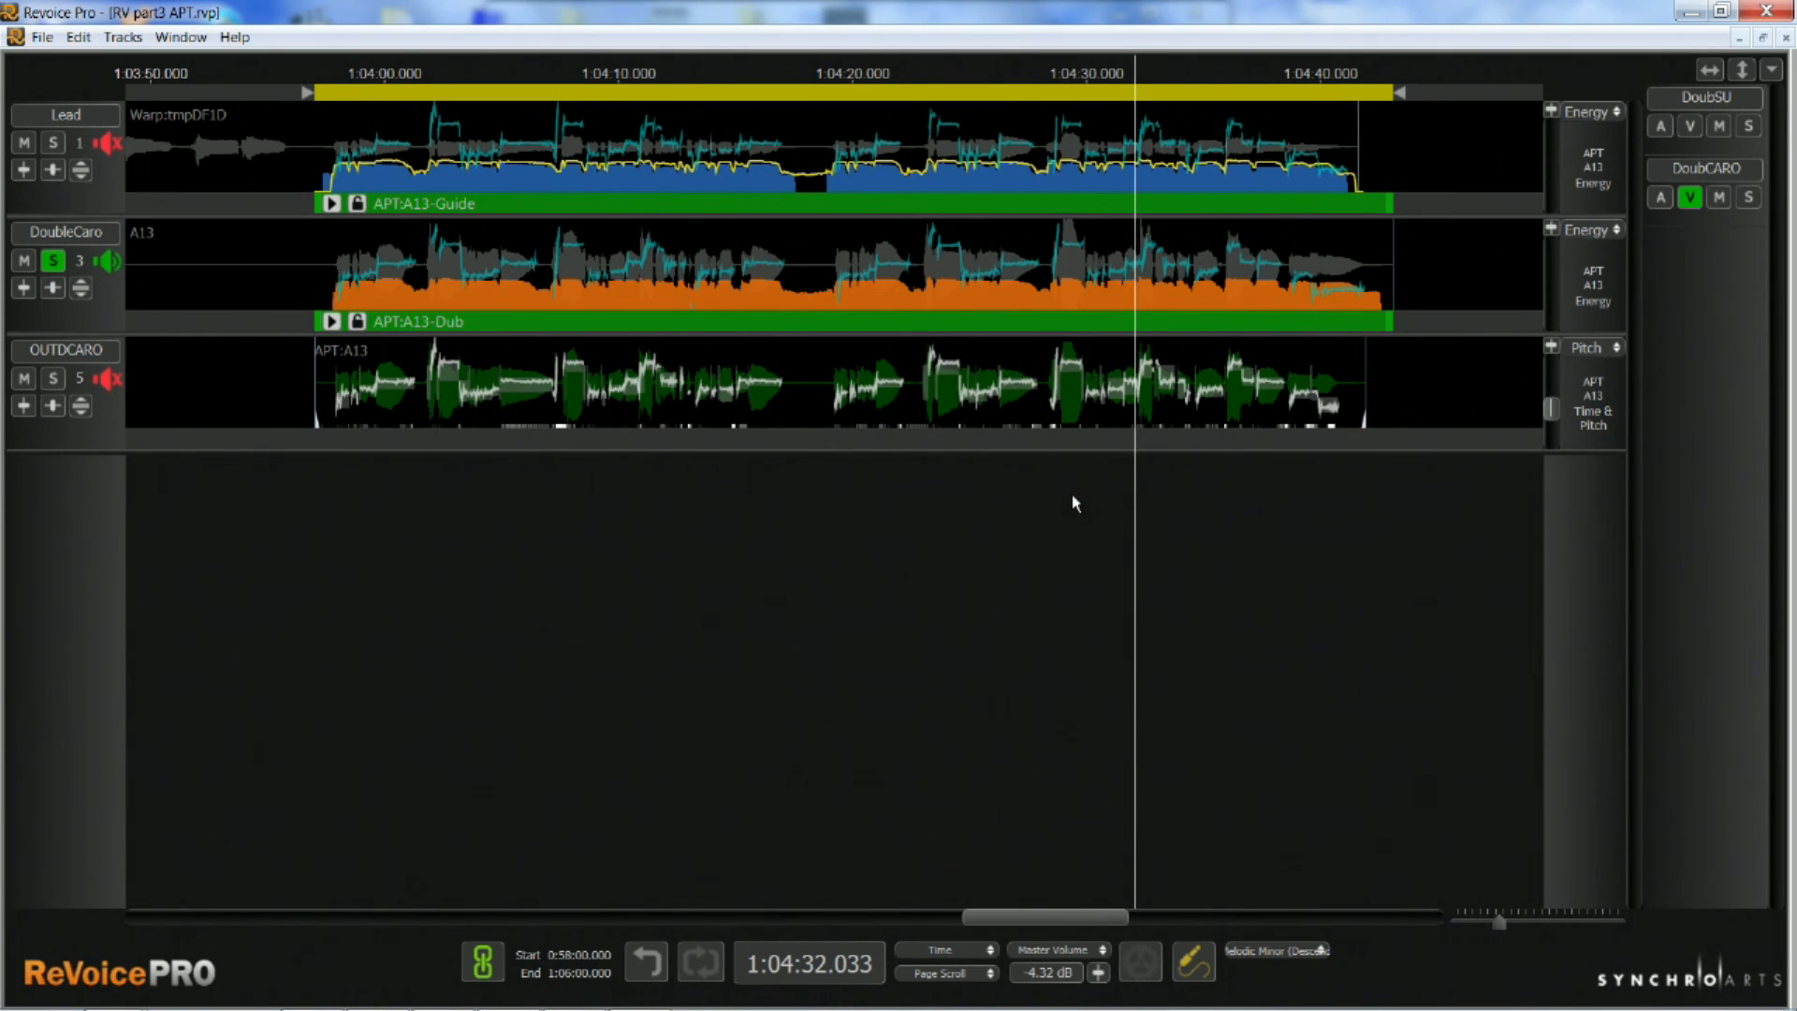
Try to shorten the APT:A13 guide range so that it ends at about 1:04:31
mouse_move(942, 199)
left_mouse_down()
mouse_move(1011, 200)
mouse_move(826, 225)
mouse_move(973, 205)
left_mouse_up()
left_click_drag(1392, 203, 1113, 214)
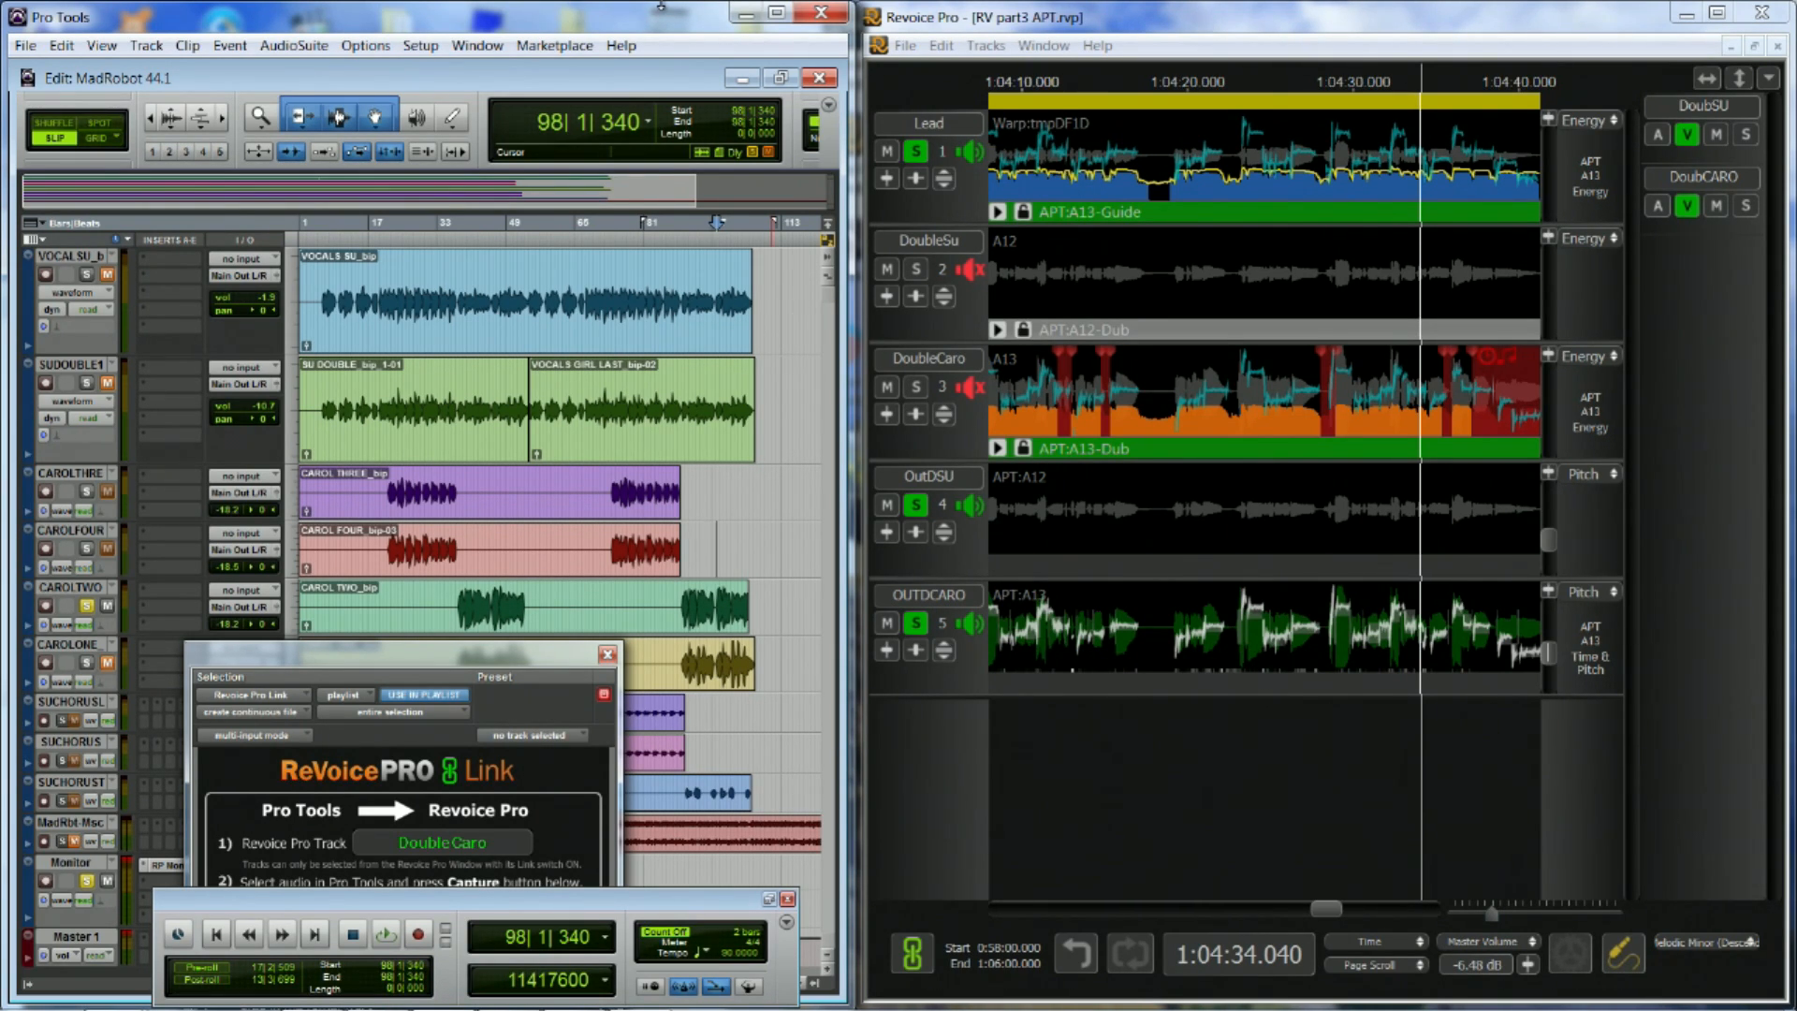
Audition the Lead with both corrected doubles, and play the HARMOSU harmony against the Lead
key("space")
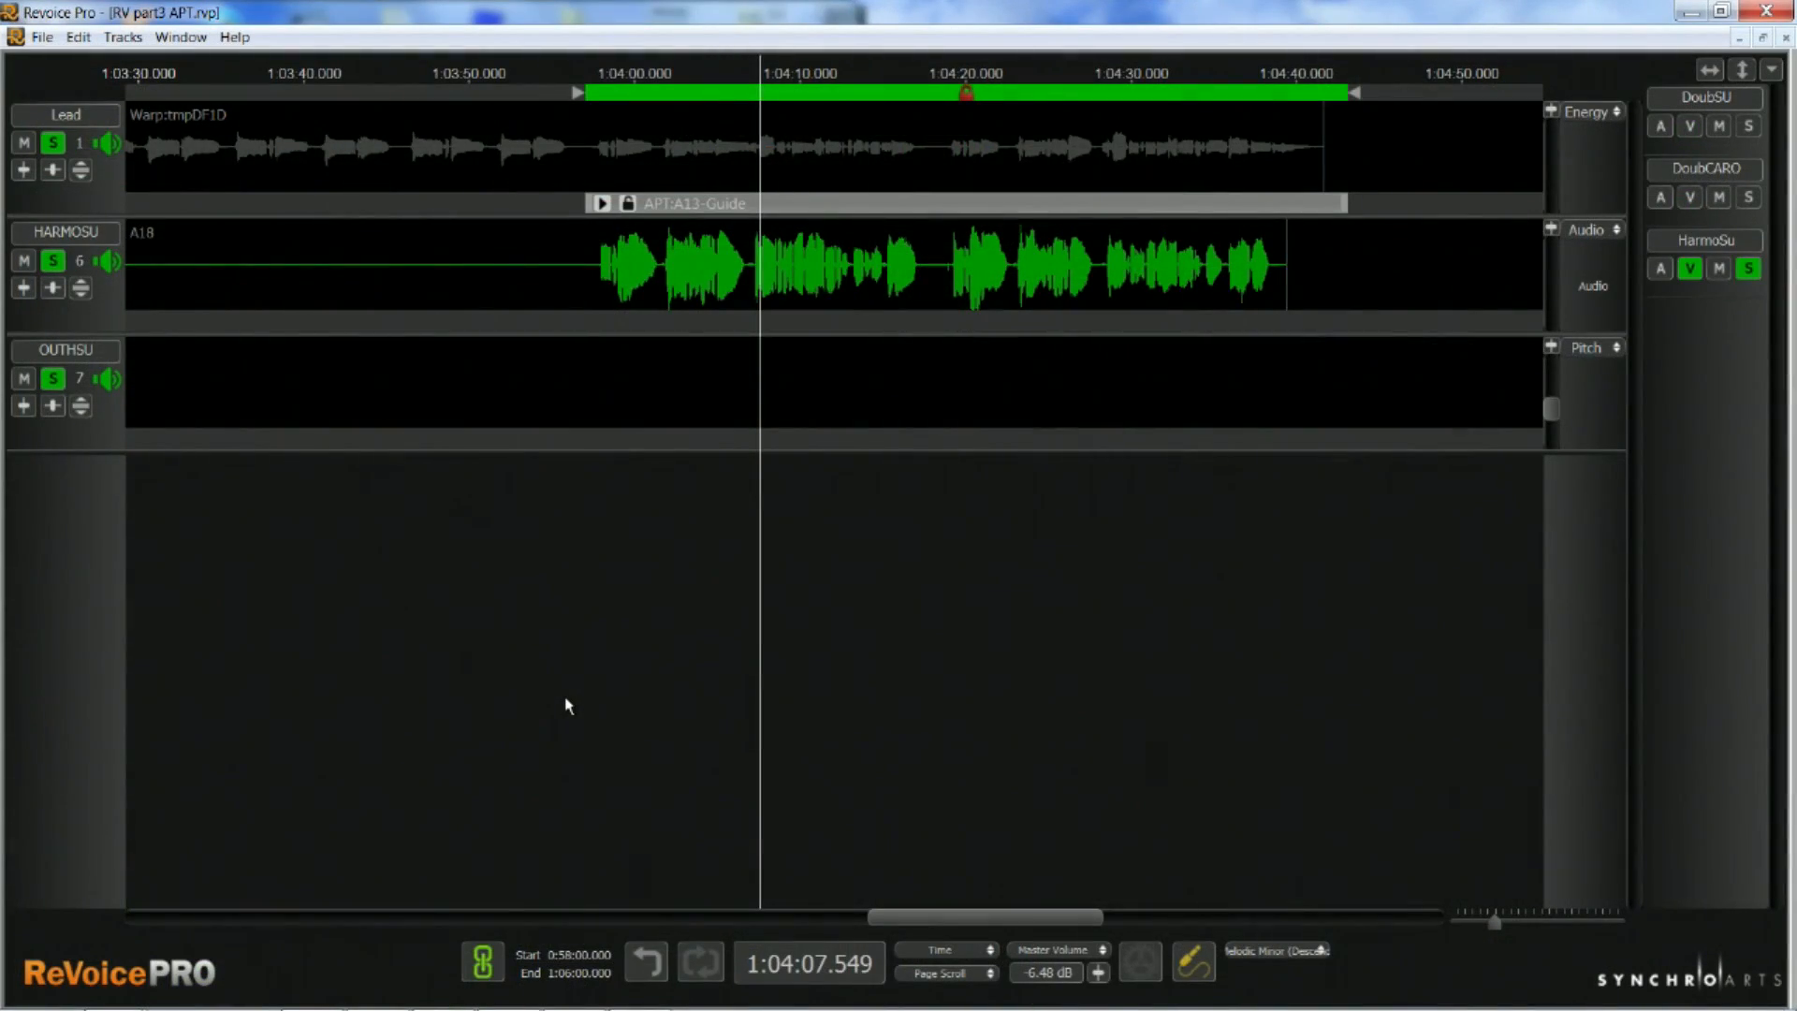
key("space")
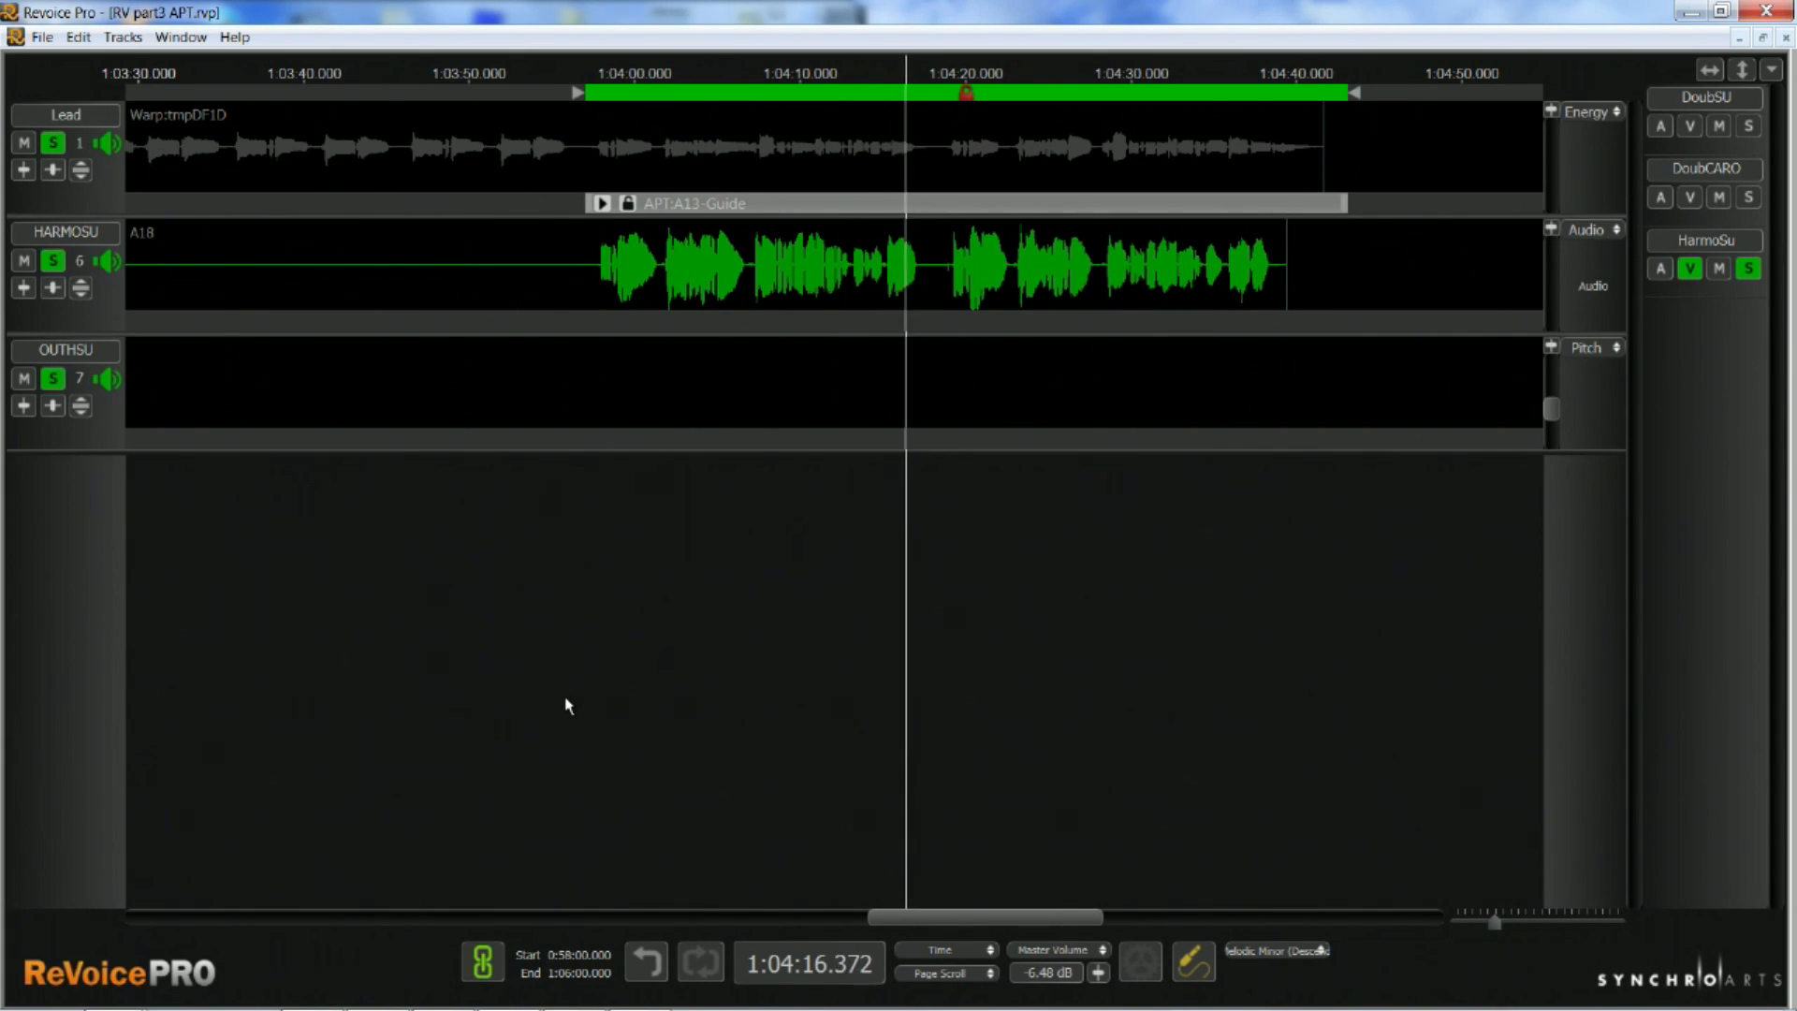
Start a new APT process on the harmony track with Lead as the guide and HARMOSU as the dub
right_click(746, 325)
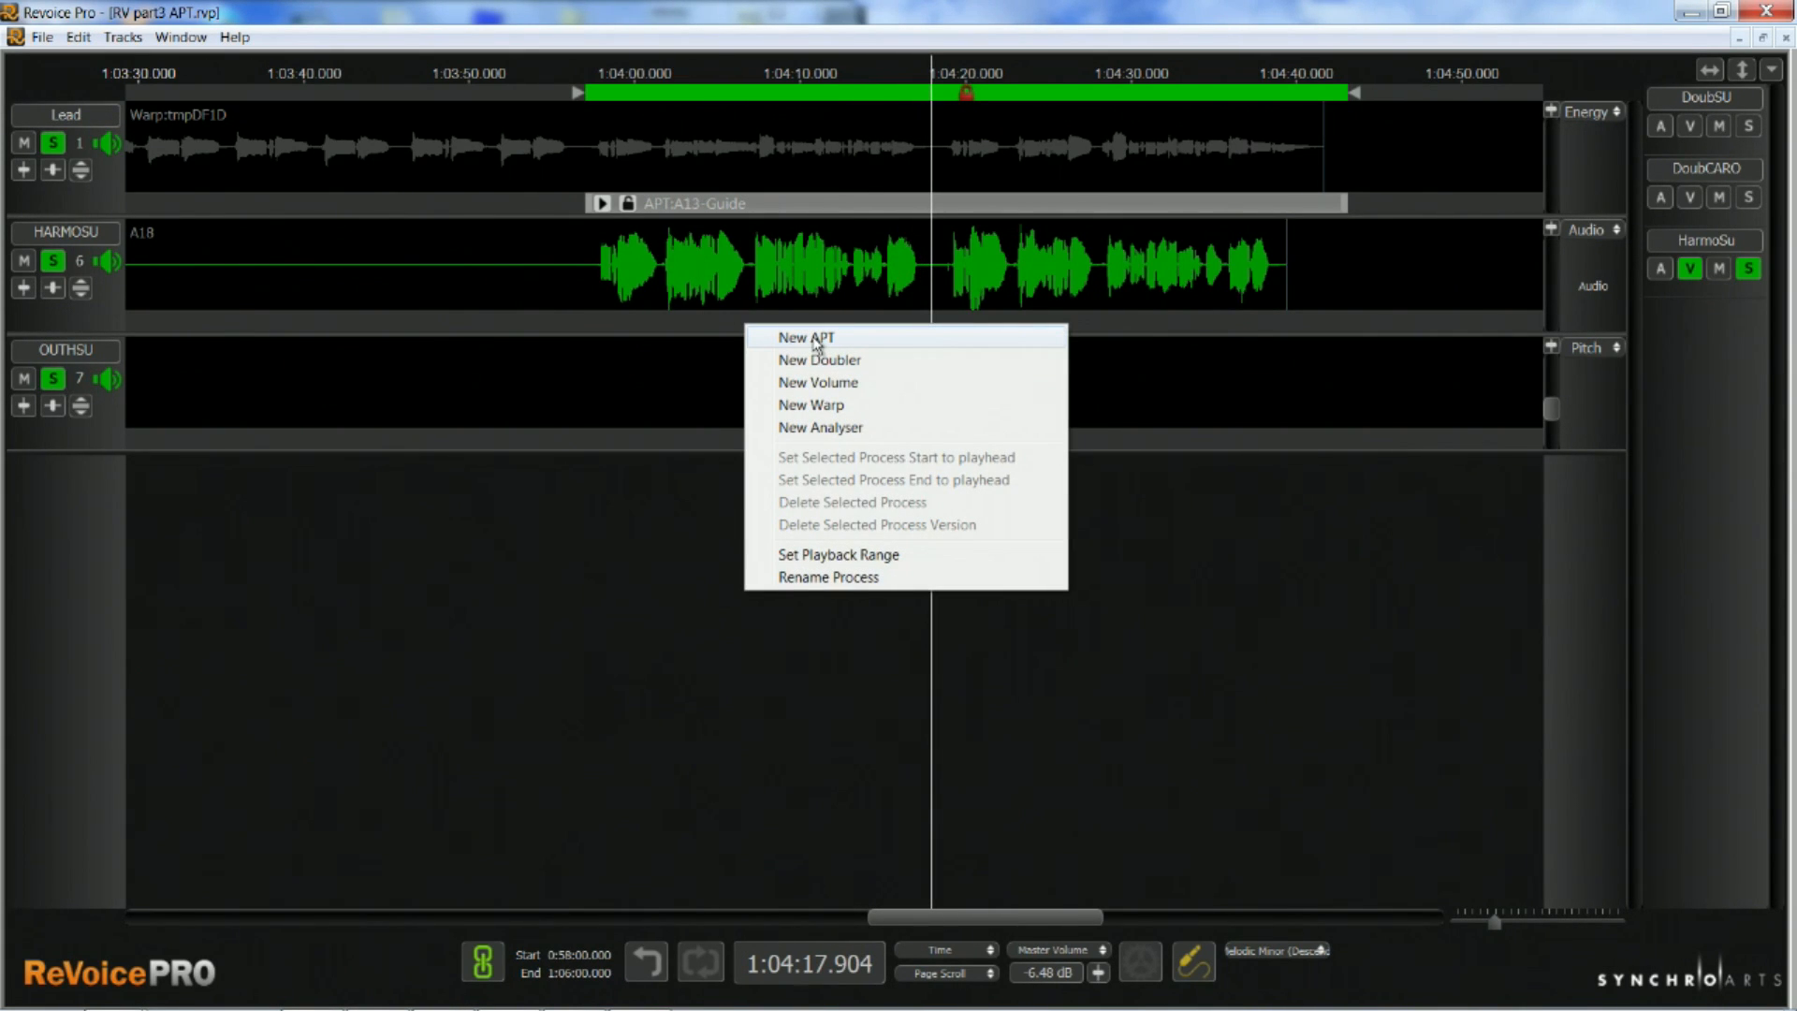
left_click(816, 339)
left_click(971, 728)
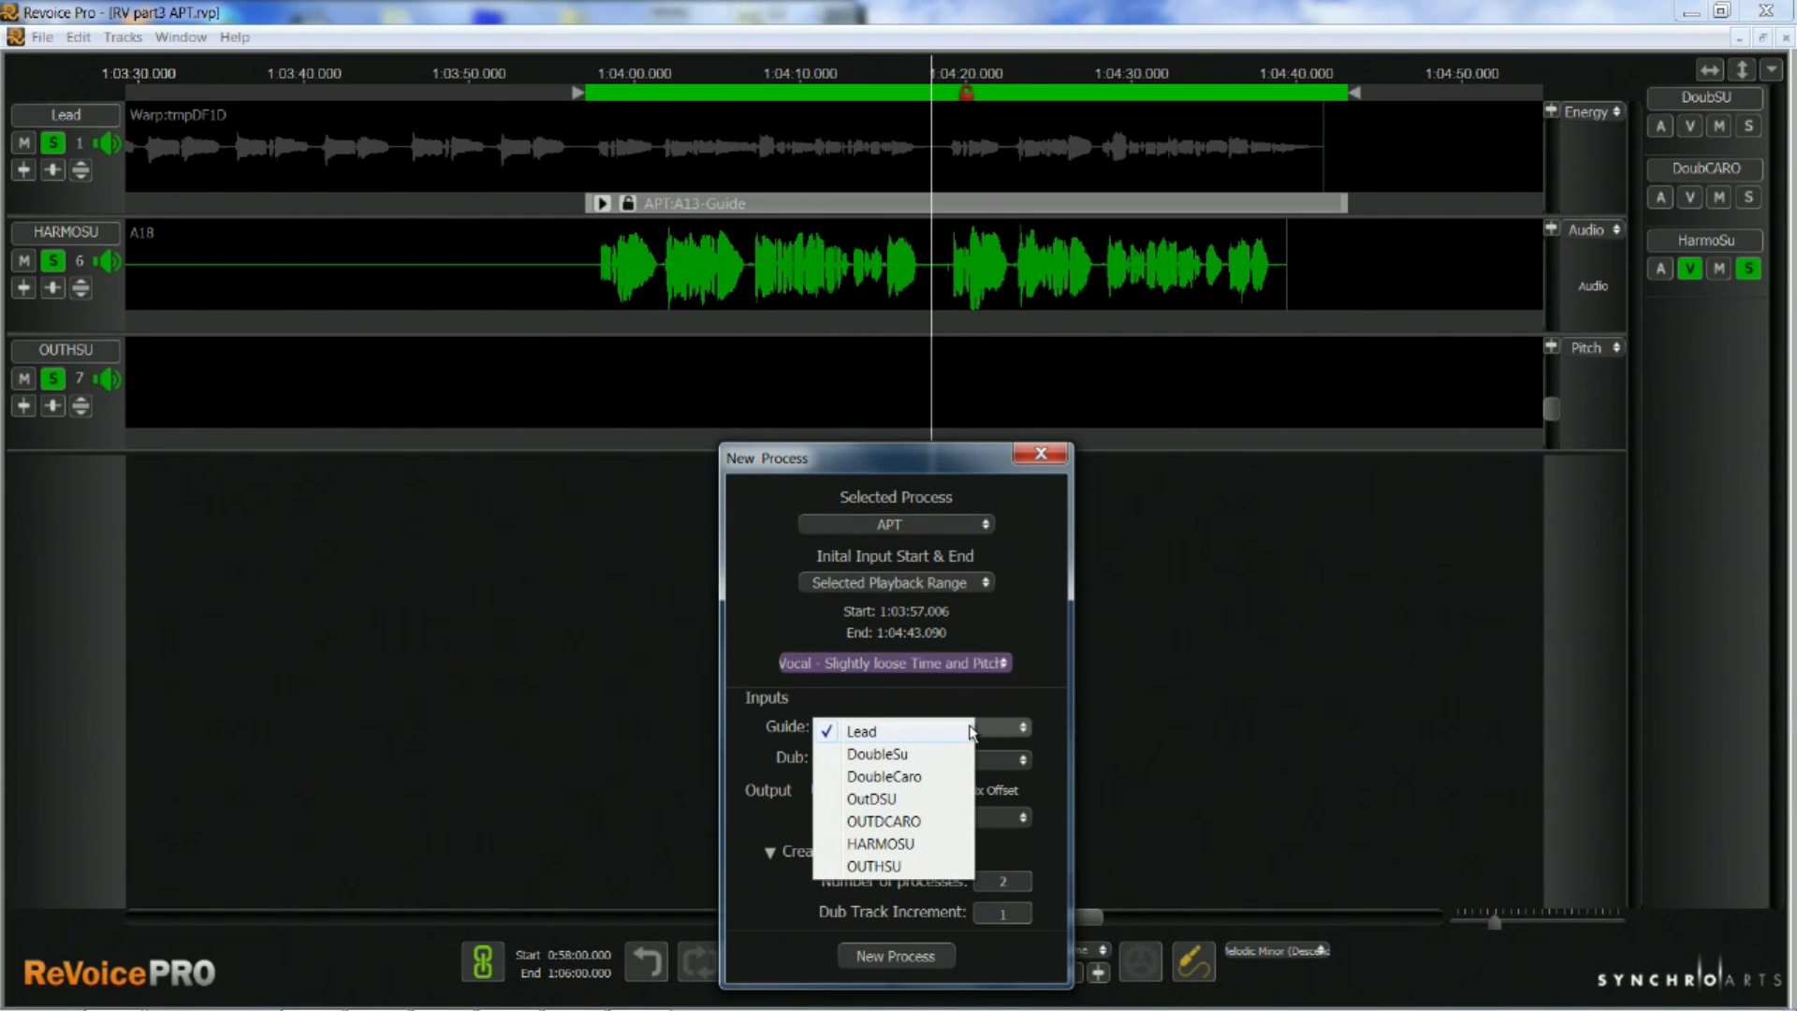
left_click(910, 732)
left_click(1023, 763)
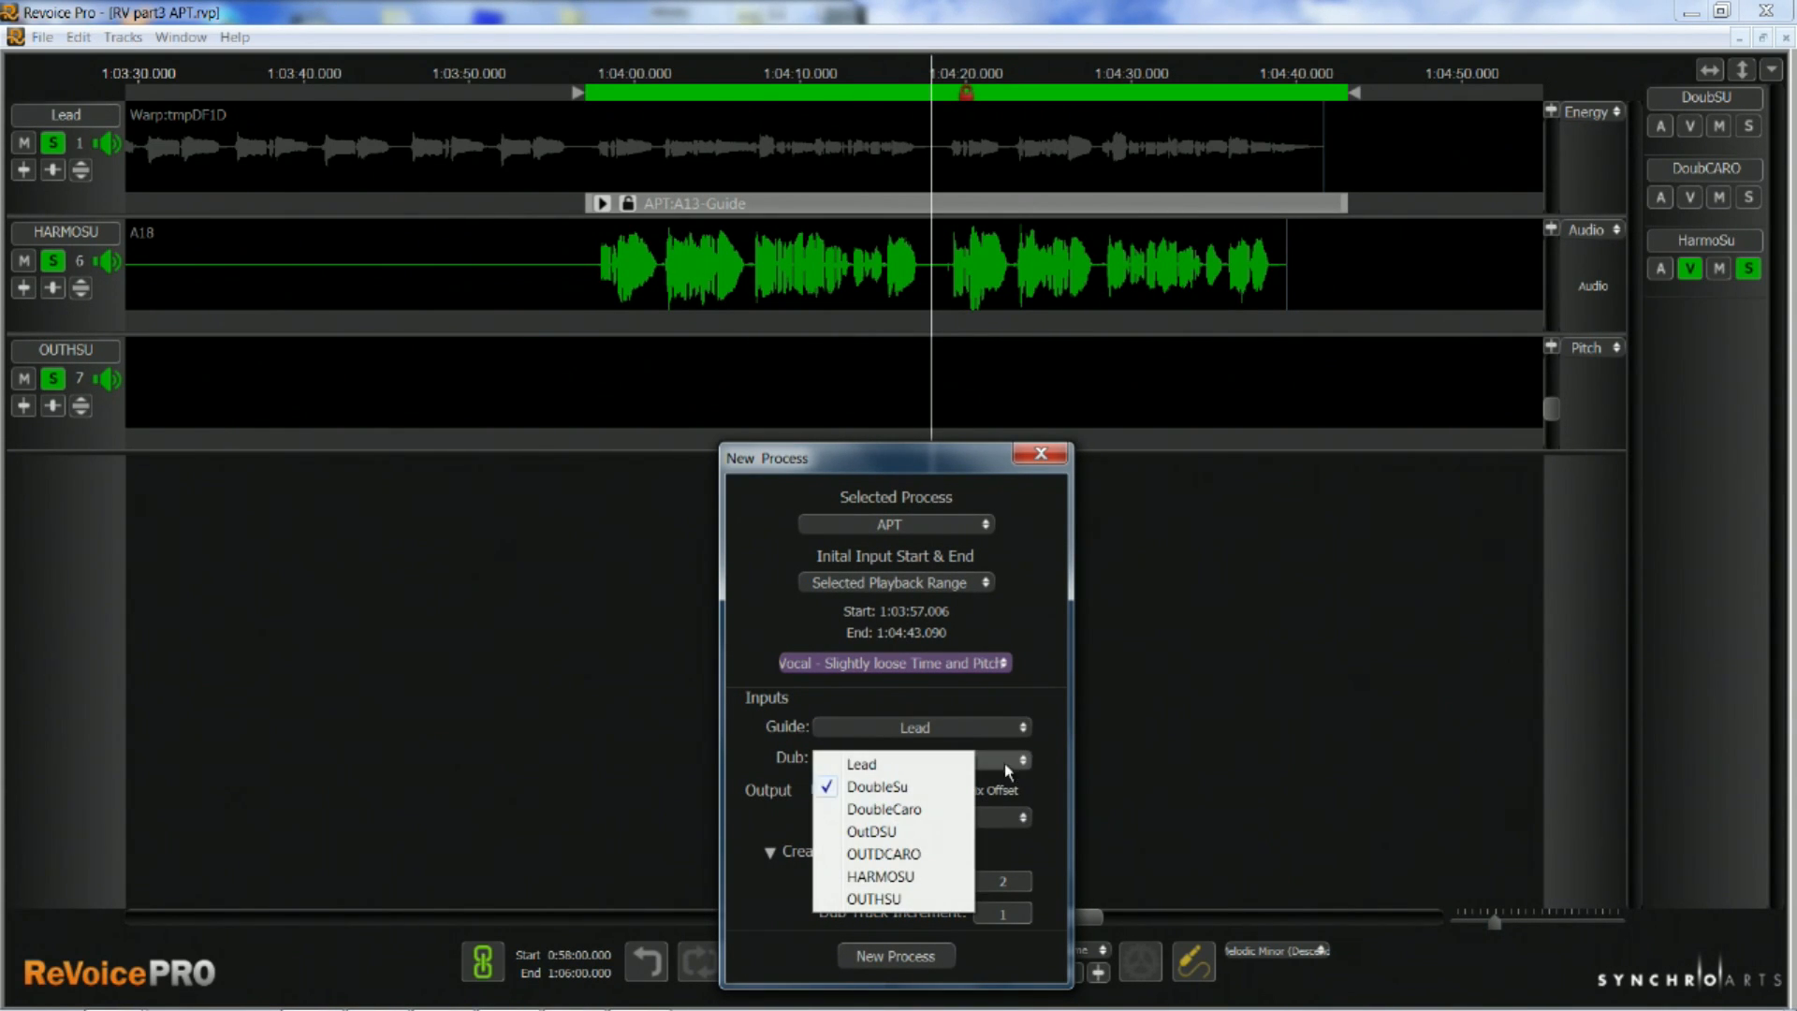
left_click(911, 878)
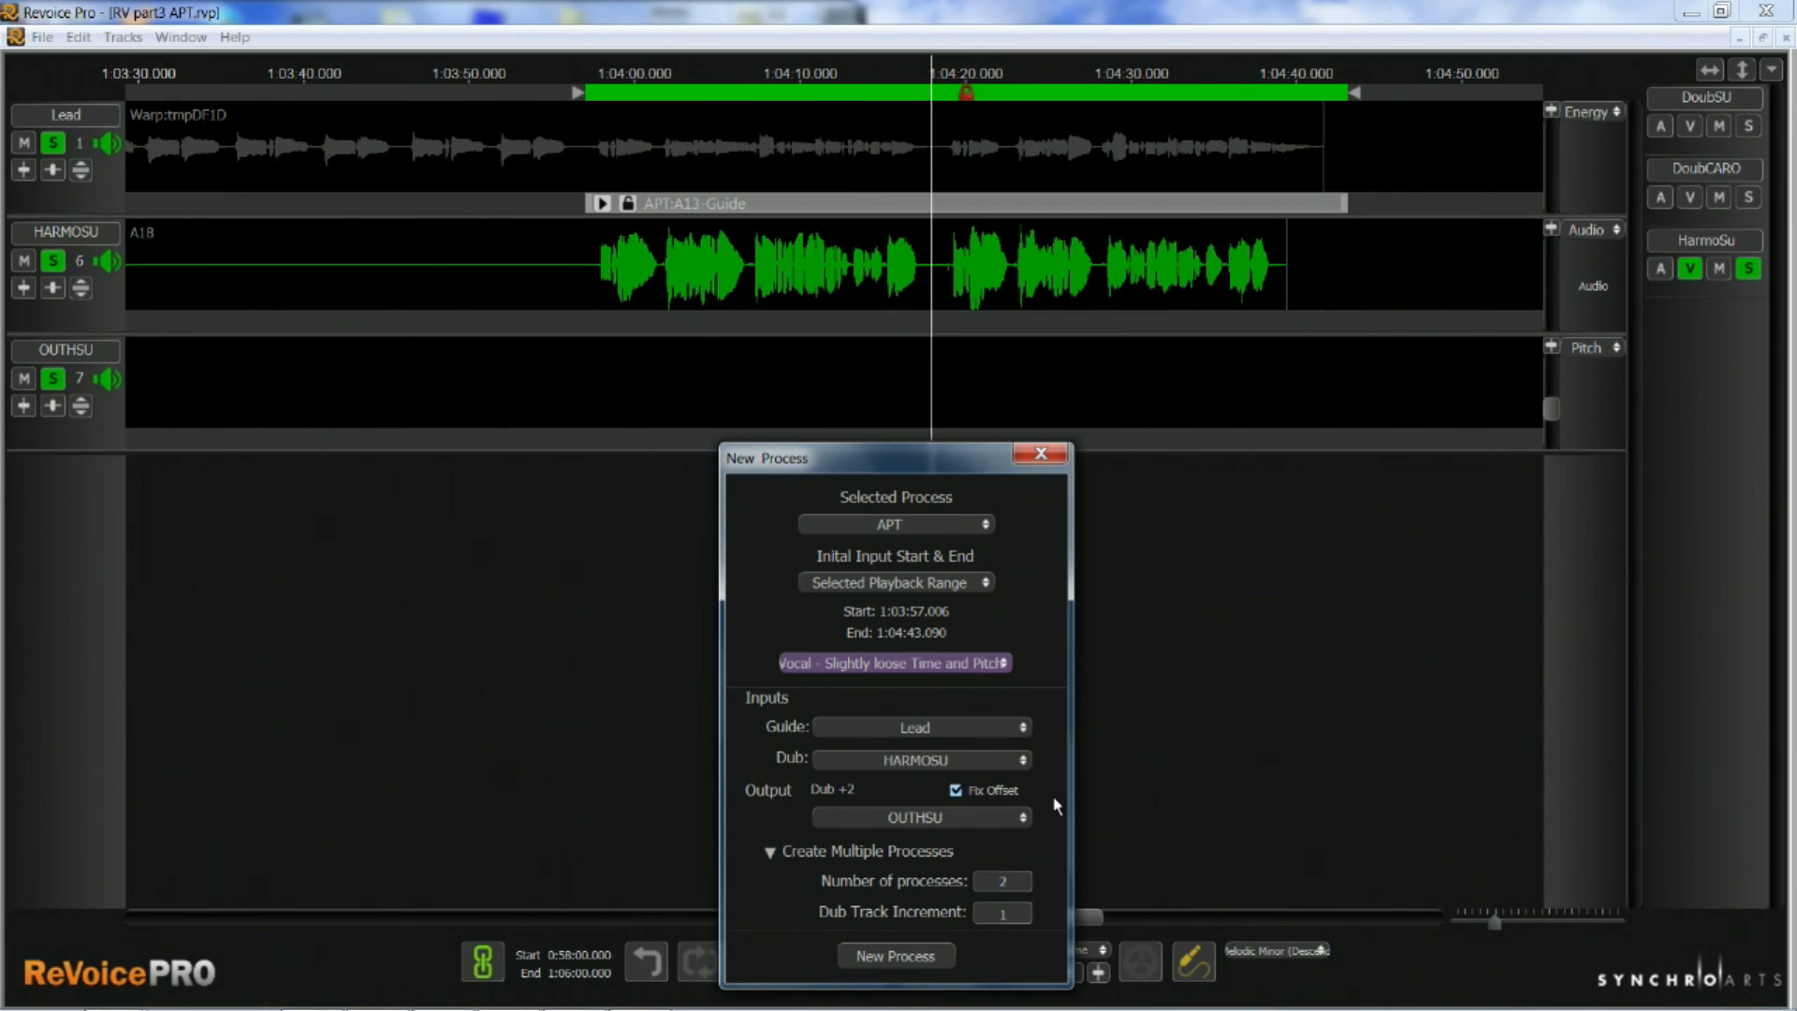
Create the process with Fix Offset disabled, OUTHSU as the output and the Tight Timing only factory preset
left_click(955, 790)
left_click(1004, 664)
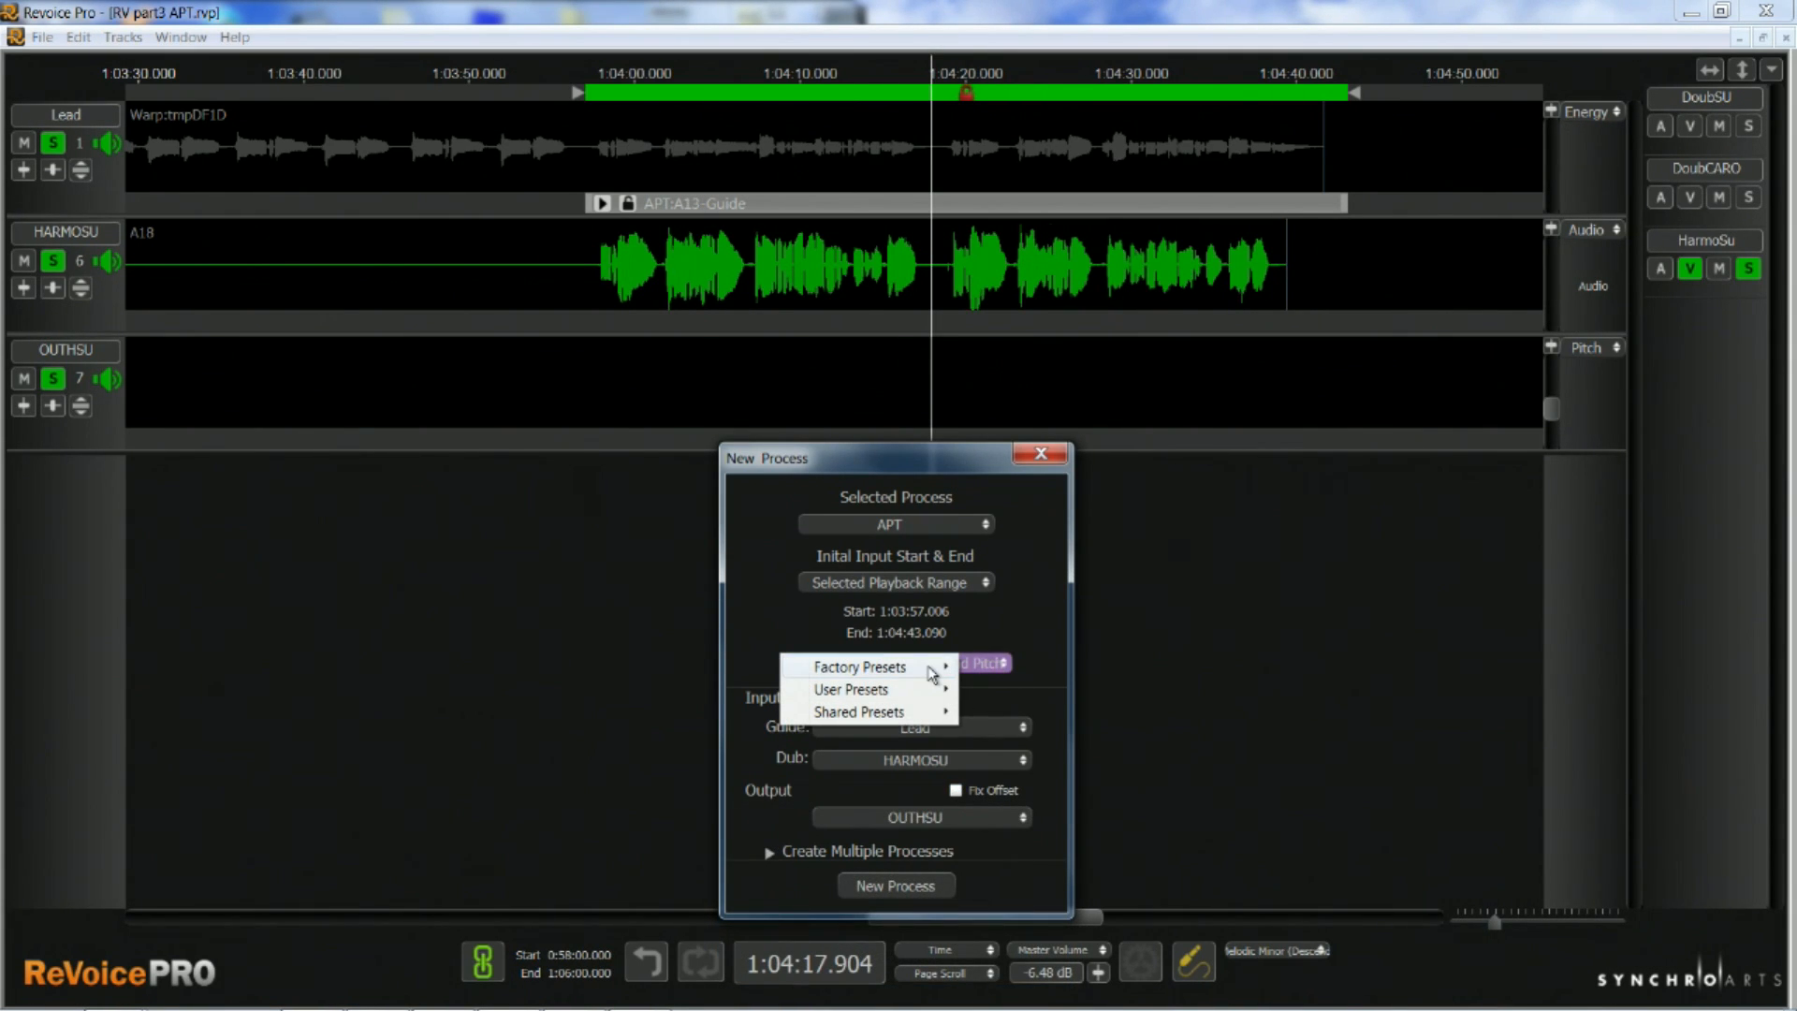
mouse_move(935, 670)
left_click(1046, 710)
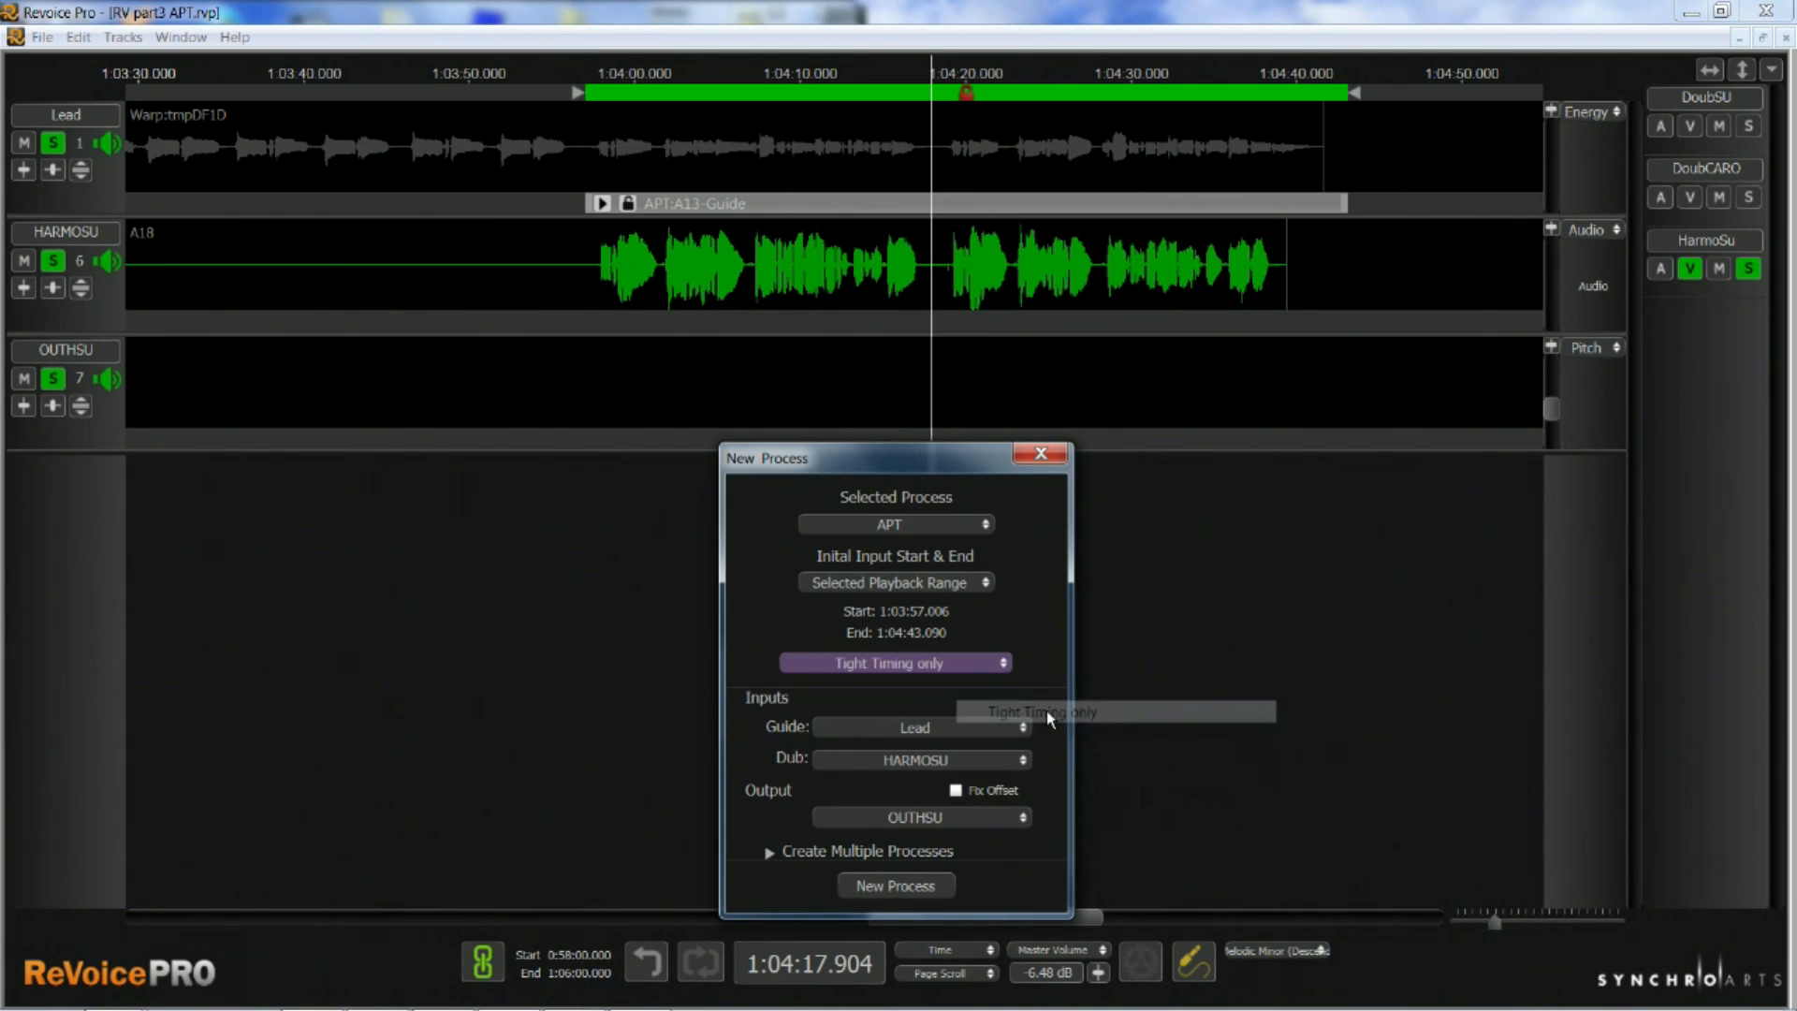
left_click(900, 888)
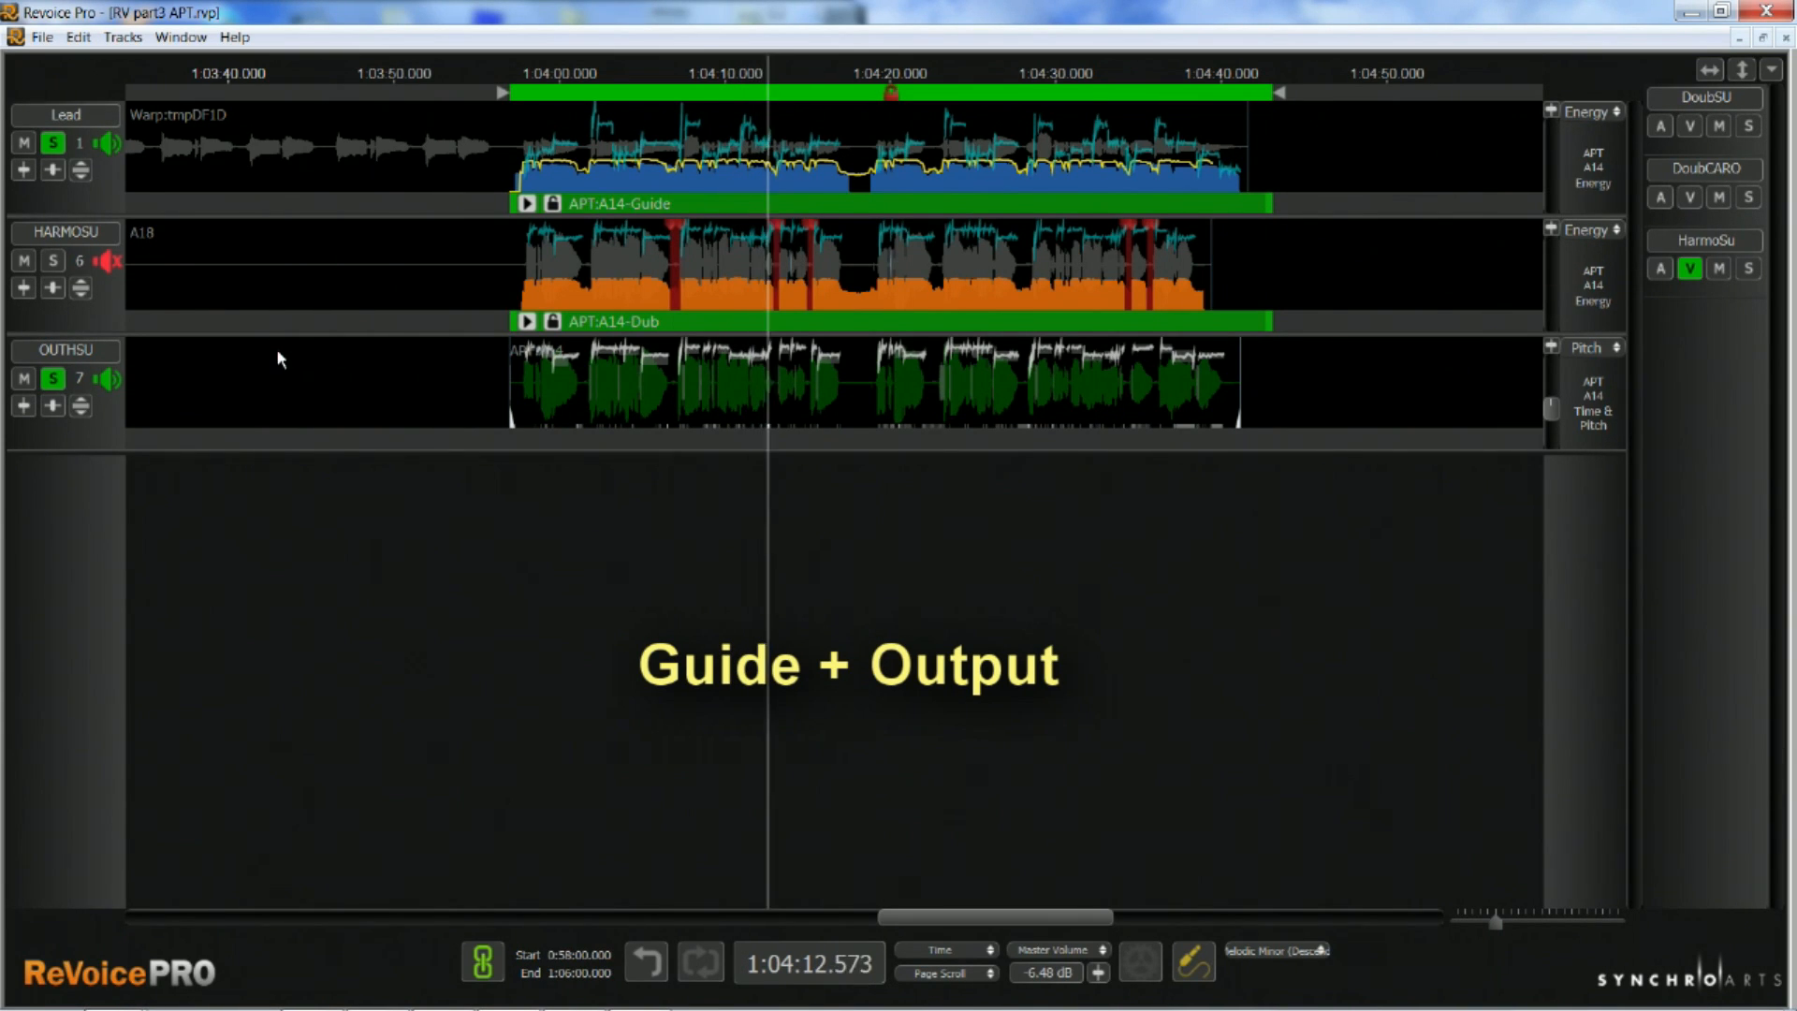
Audition the OUTHSU harmony output alone and together with the Lead
left_click(54, 144)
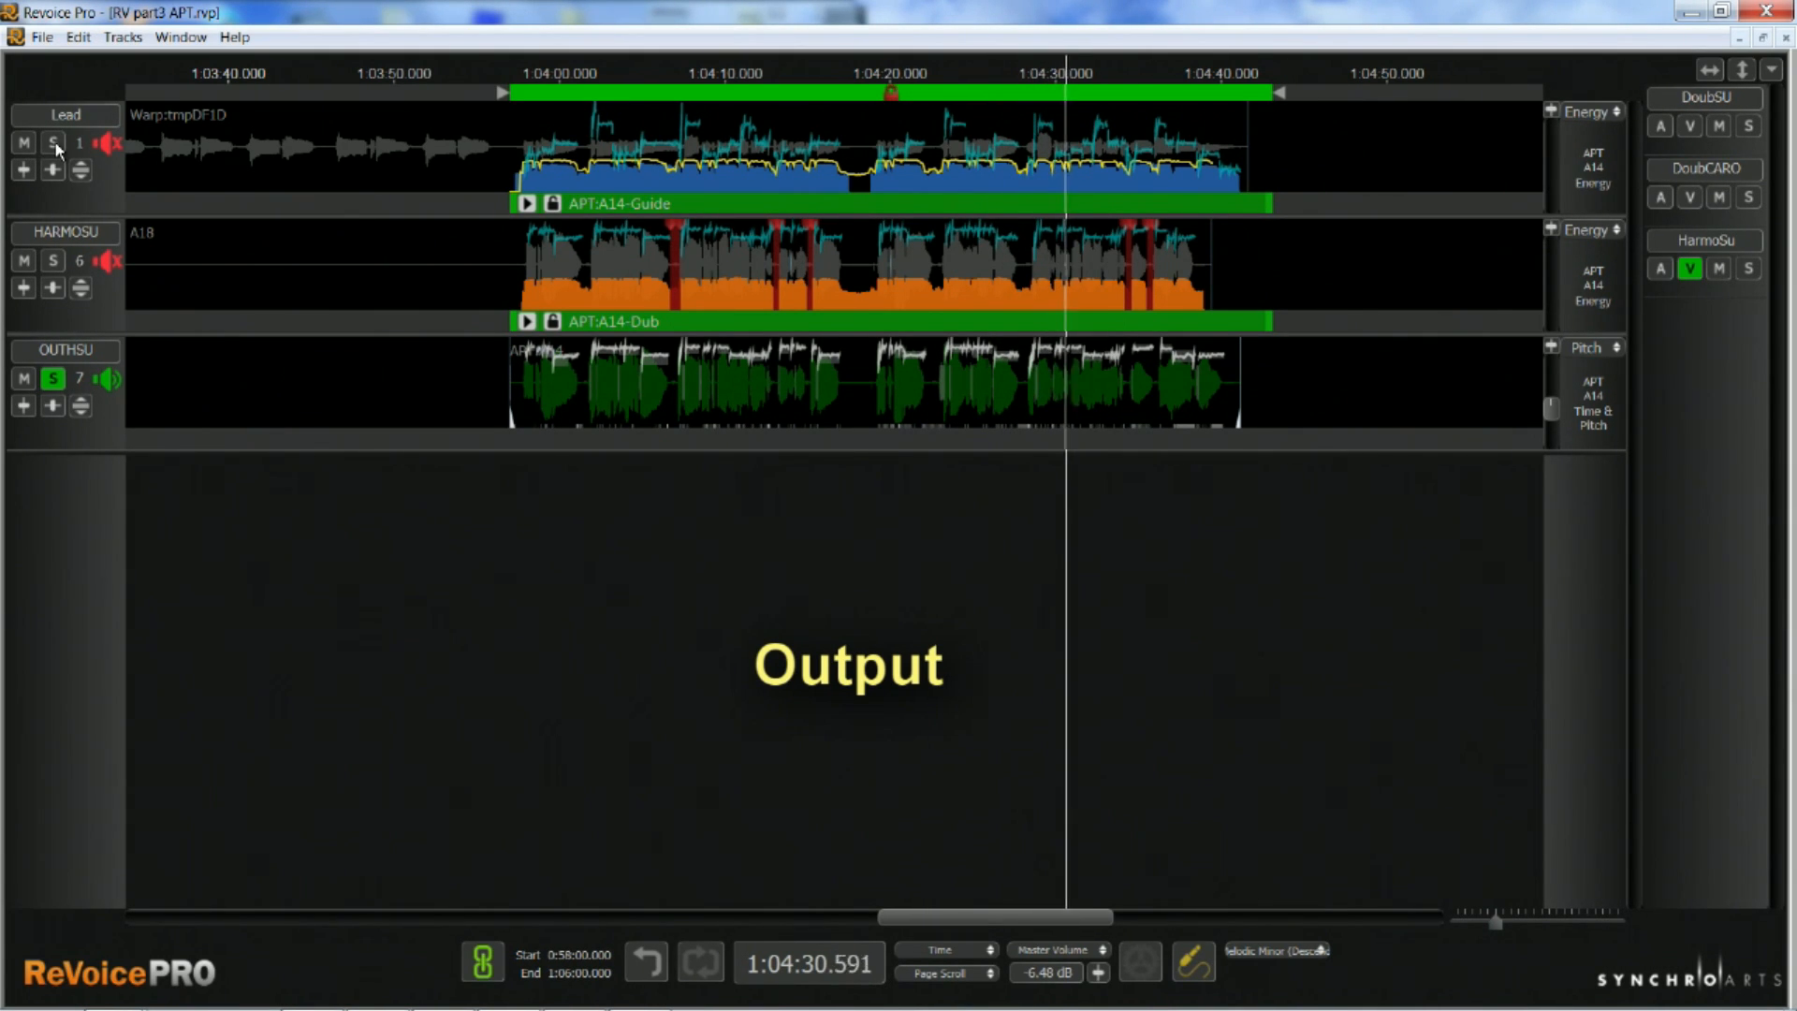
left_click(54, 142)
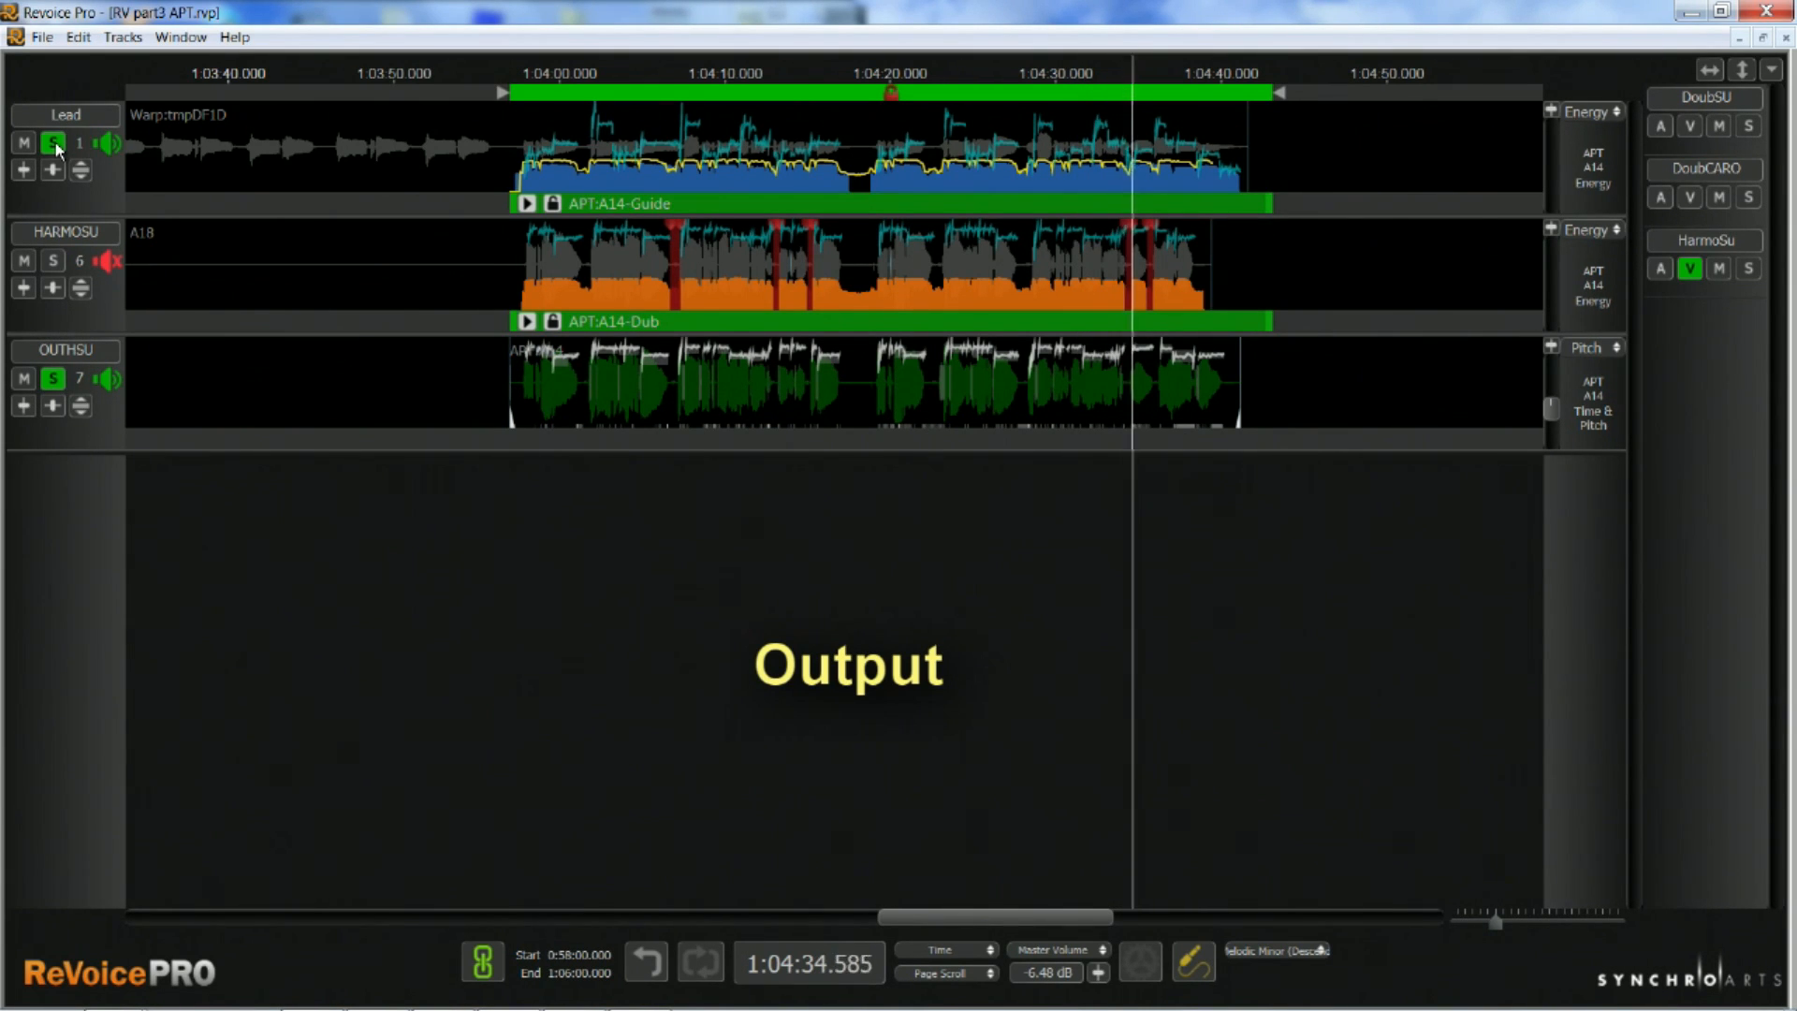
left_click(54, 142)
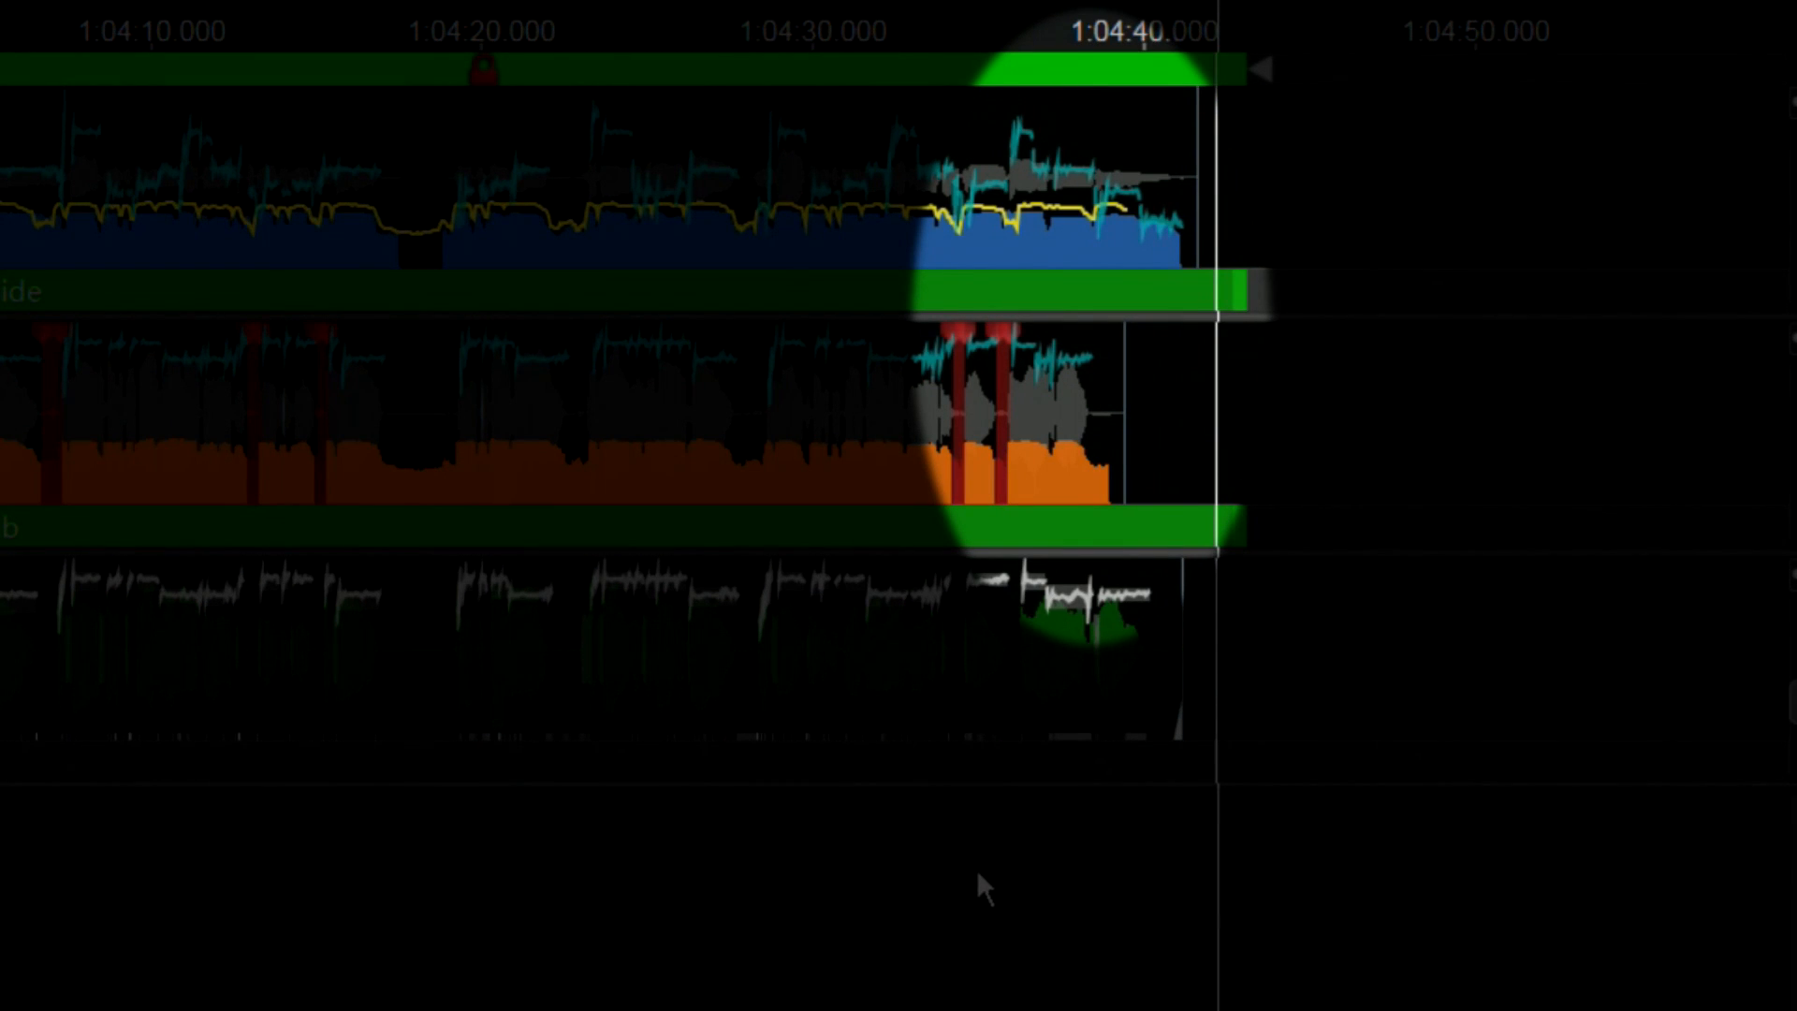
Shorten the APT:A14 guide range so that it ends at about 1:04:37
left_click(978, 876)
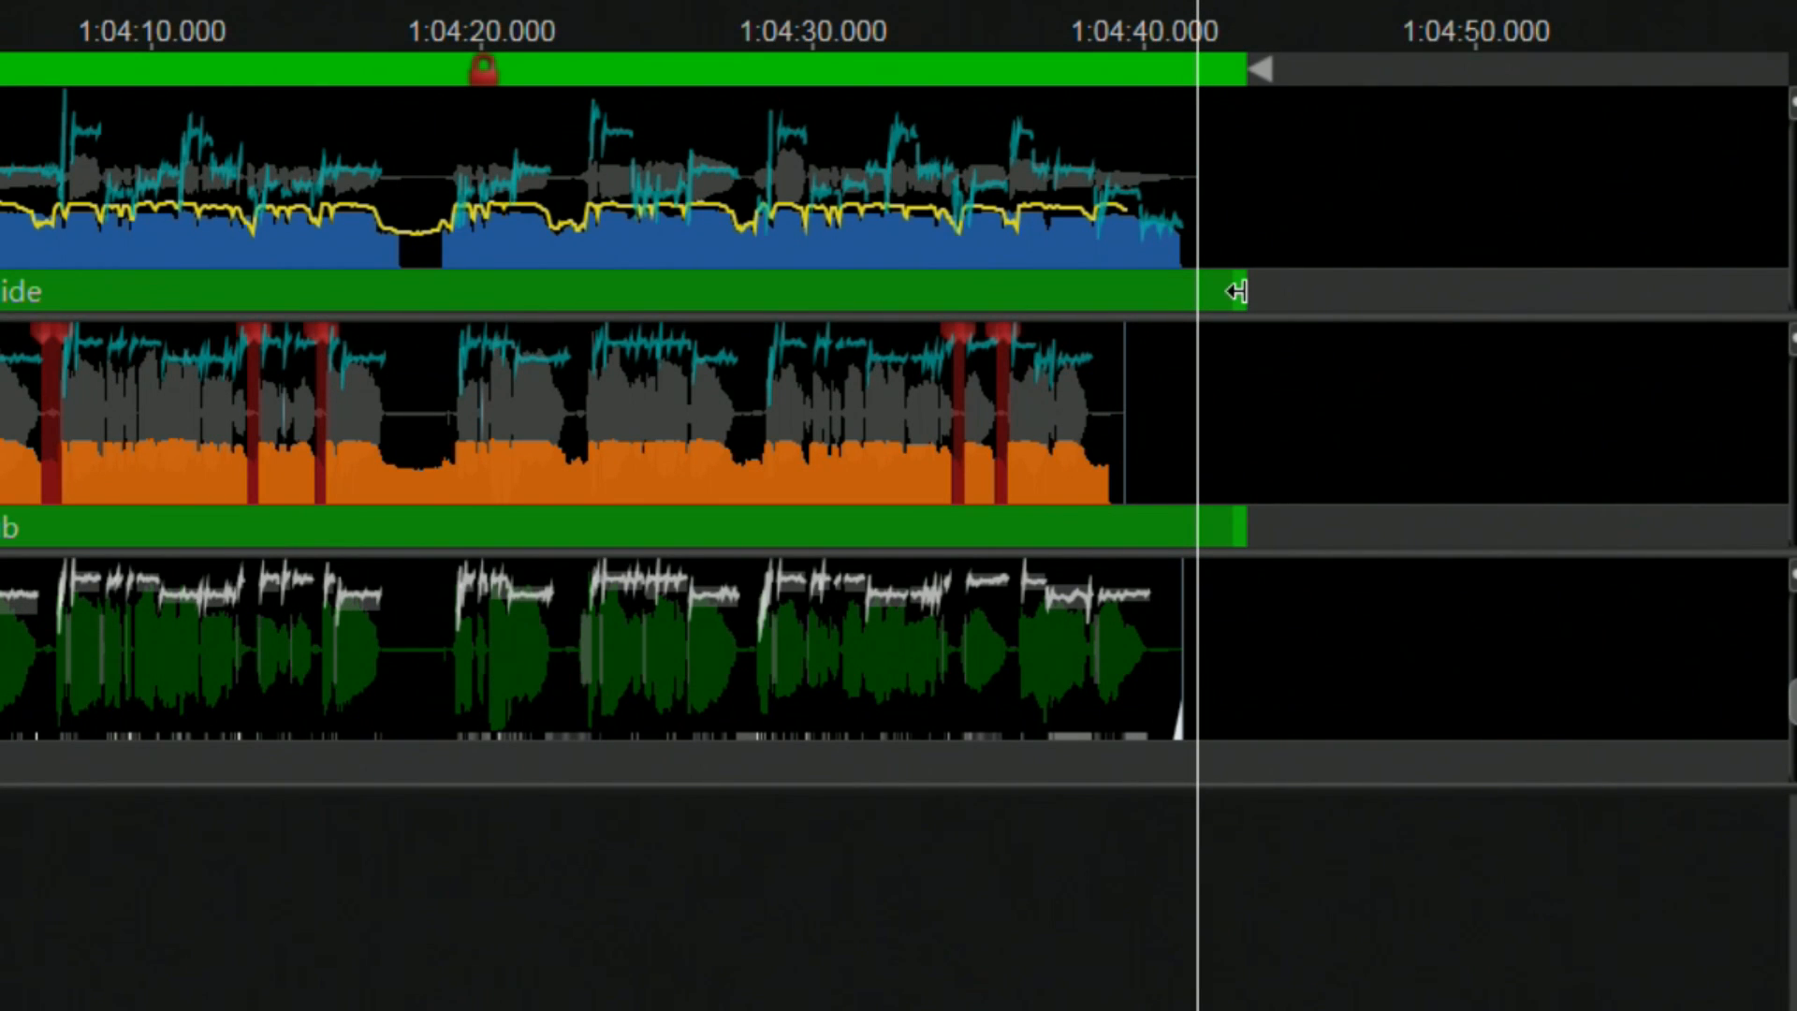
left_click_drag(1236, 291, 1044, 326)
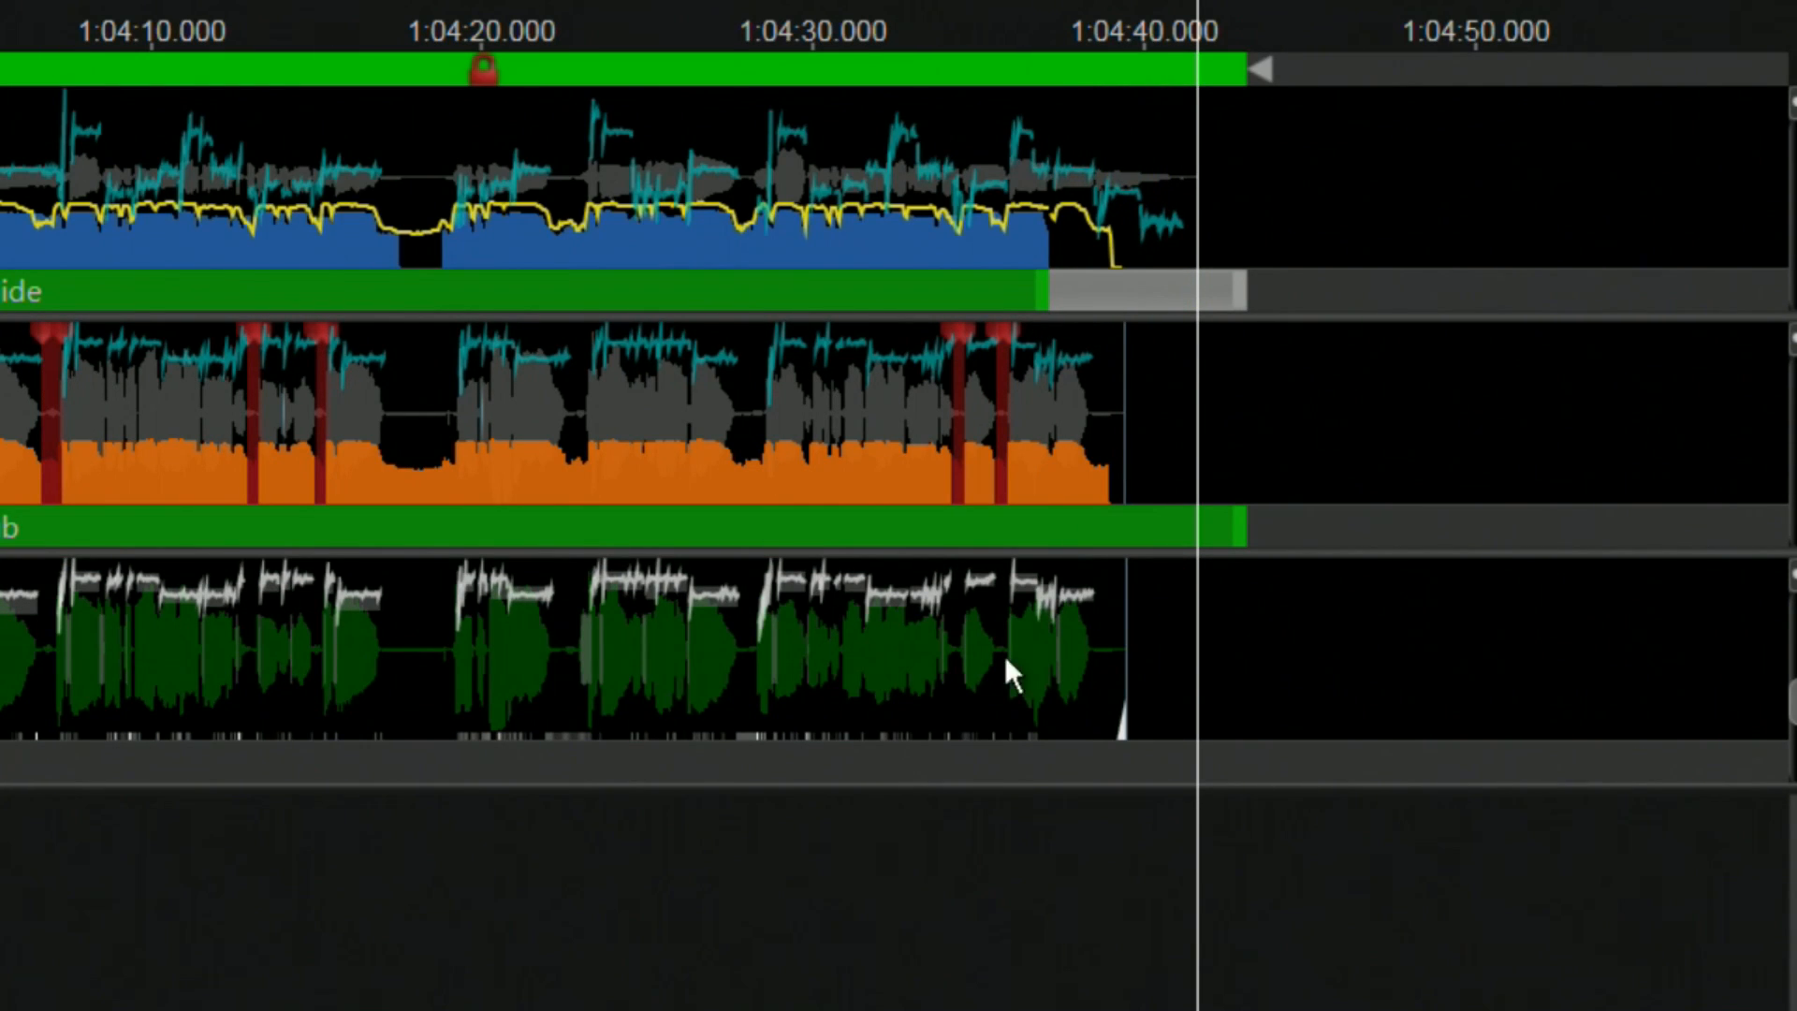
left_click(938, 875)
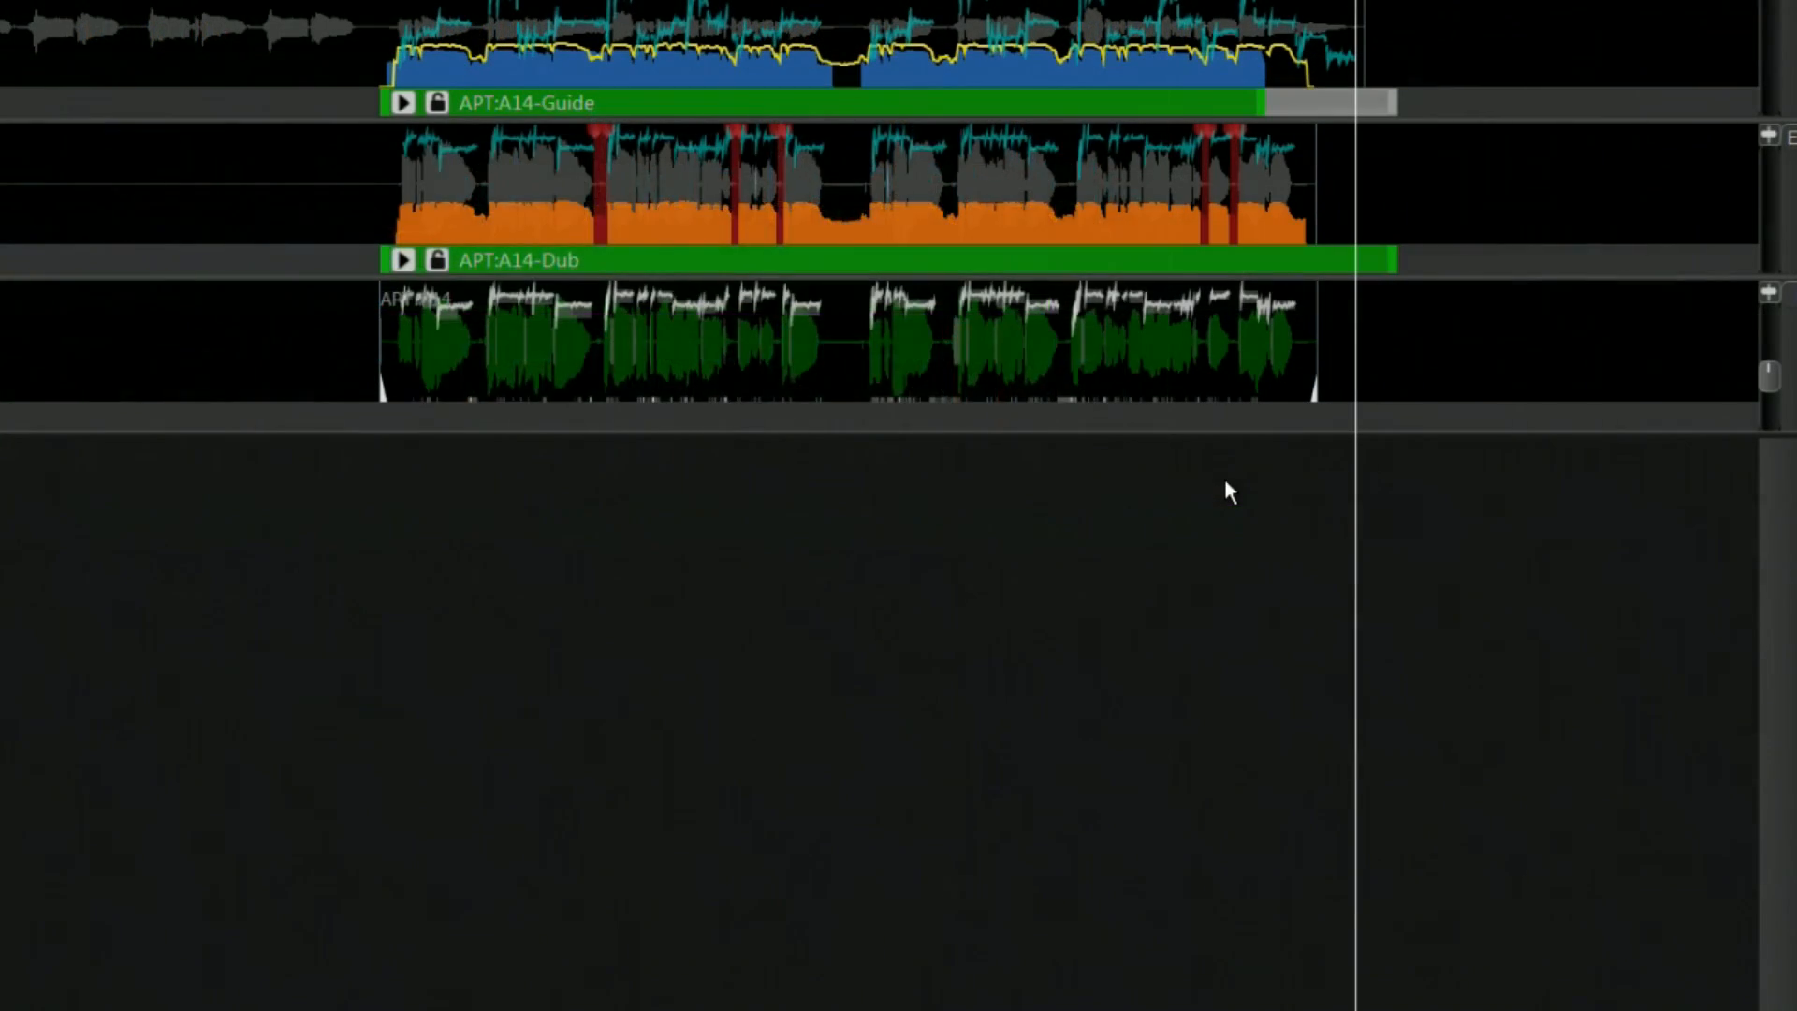
In the APT:A14 process settings, set the timing tolerance to 109 ms, maximum shift to 0.9 s and alignment to High Flexibility
key("w")
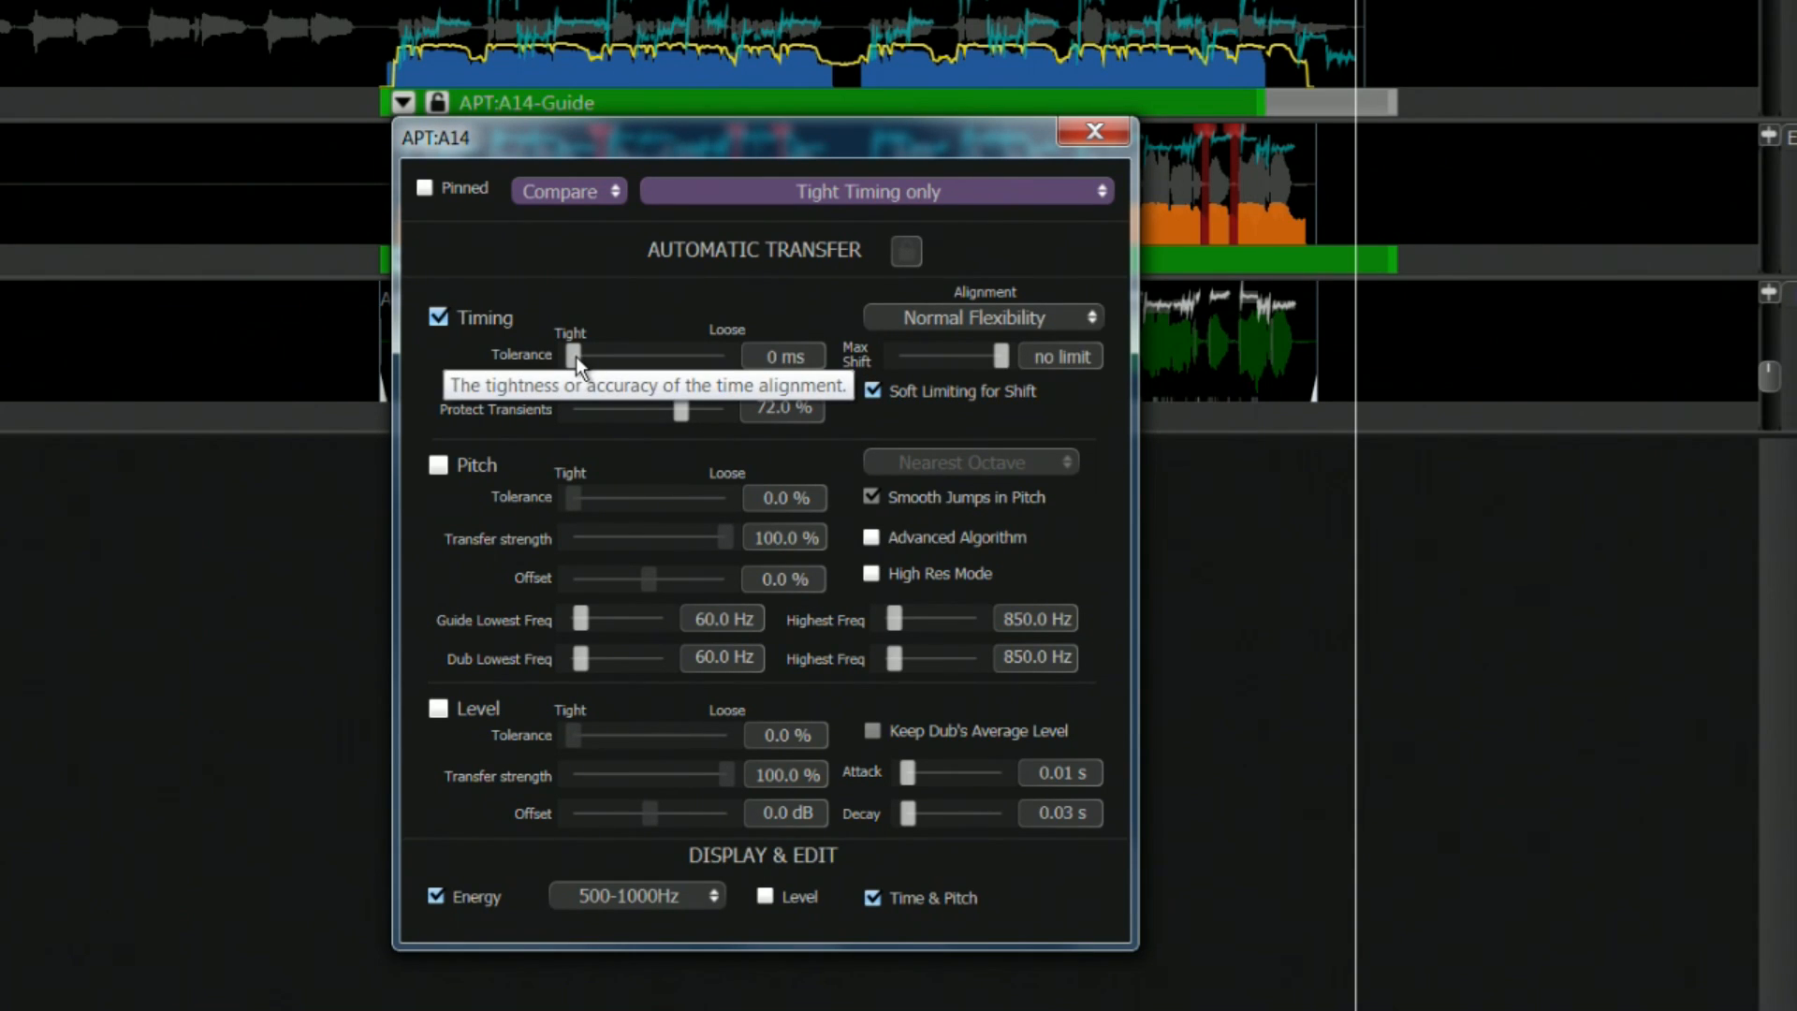
left_click_drag(575, 357, 658, 360)
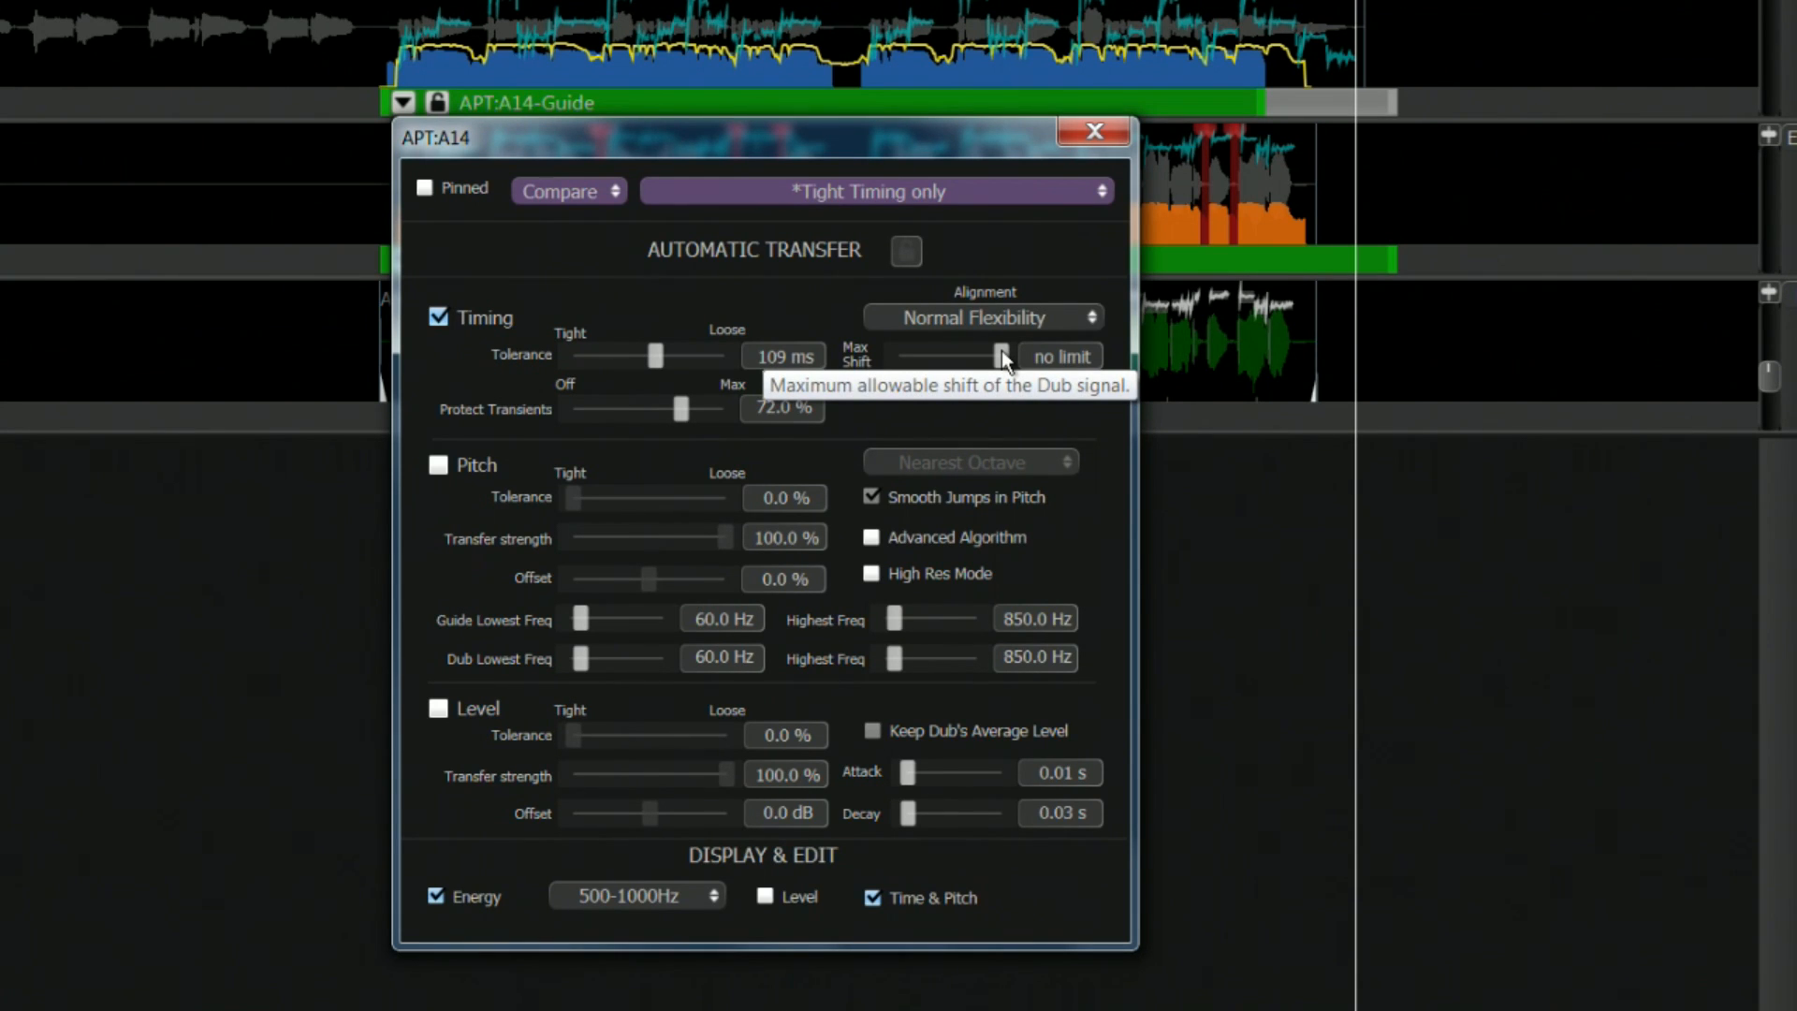
left_click_drag(1001, 353, 957, 365)
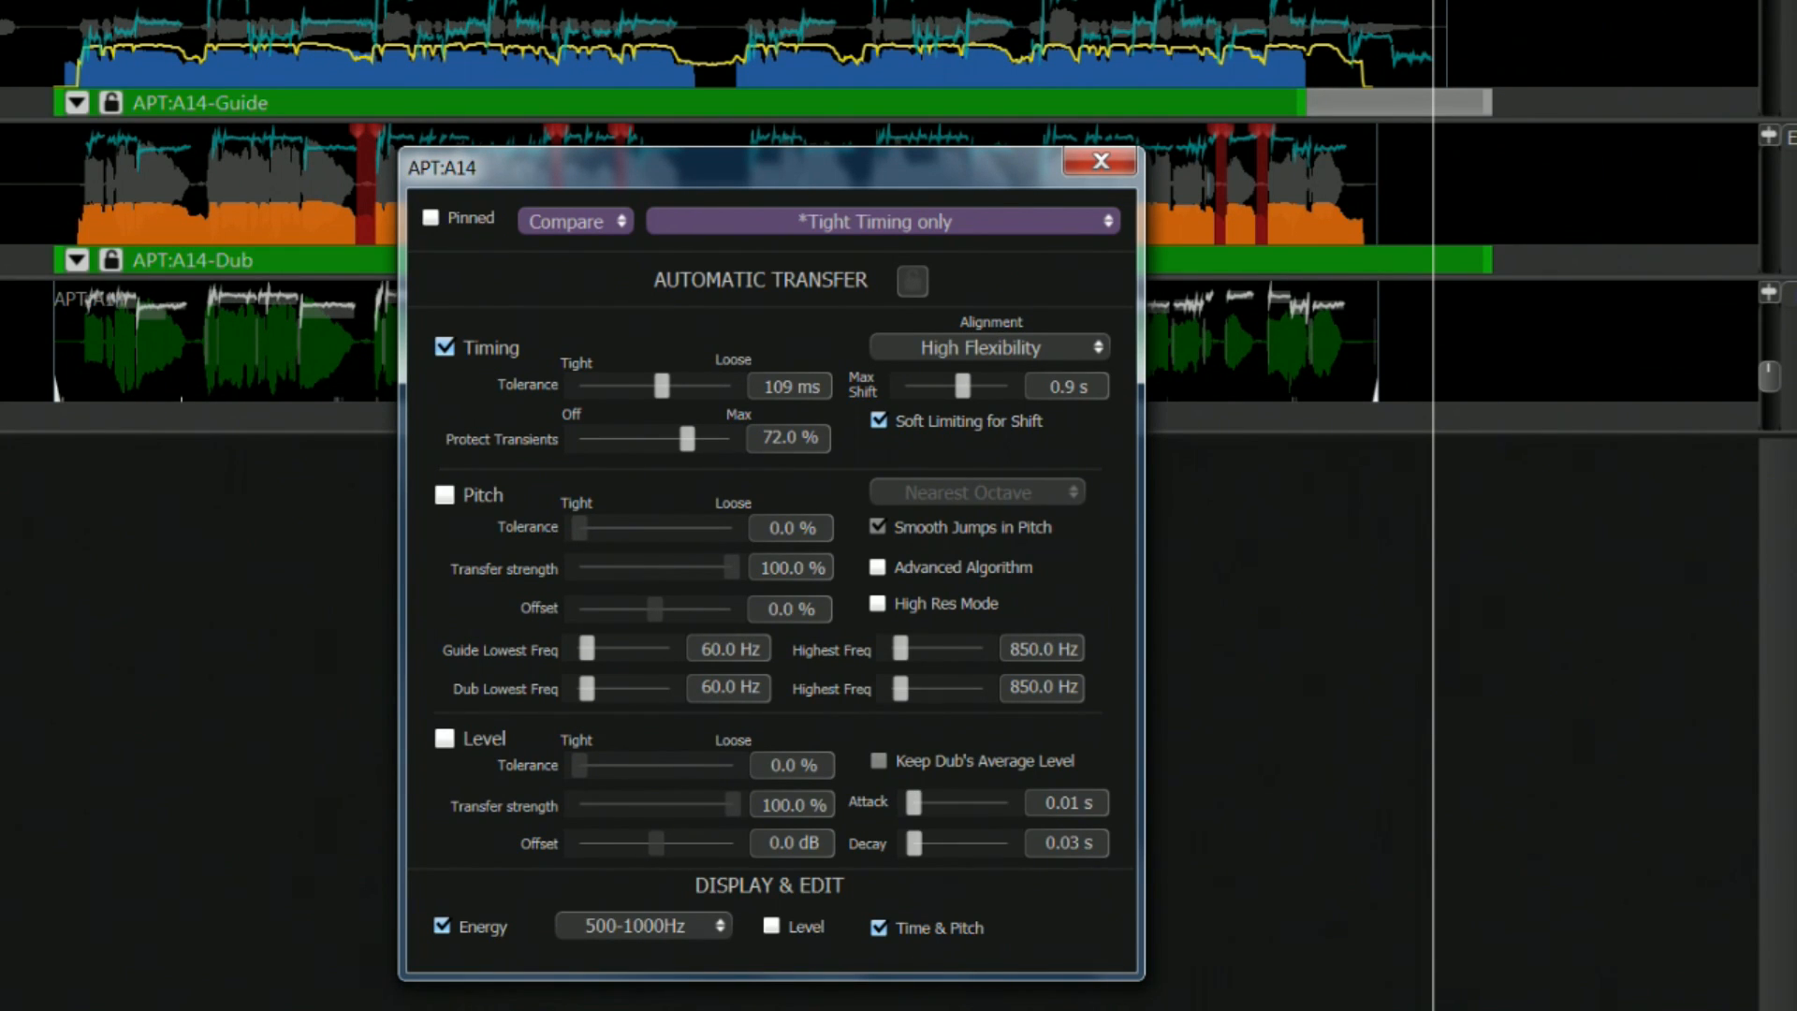
Temporarily enable pitch transfer for APT:A14 to review its pitch modes and settings, and disable it again
left_click(445, 495)
left_click(1064, 492)
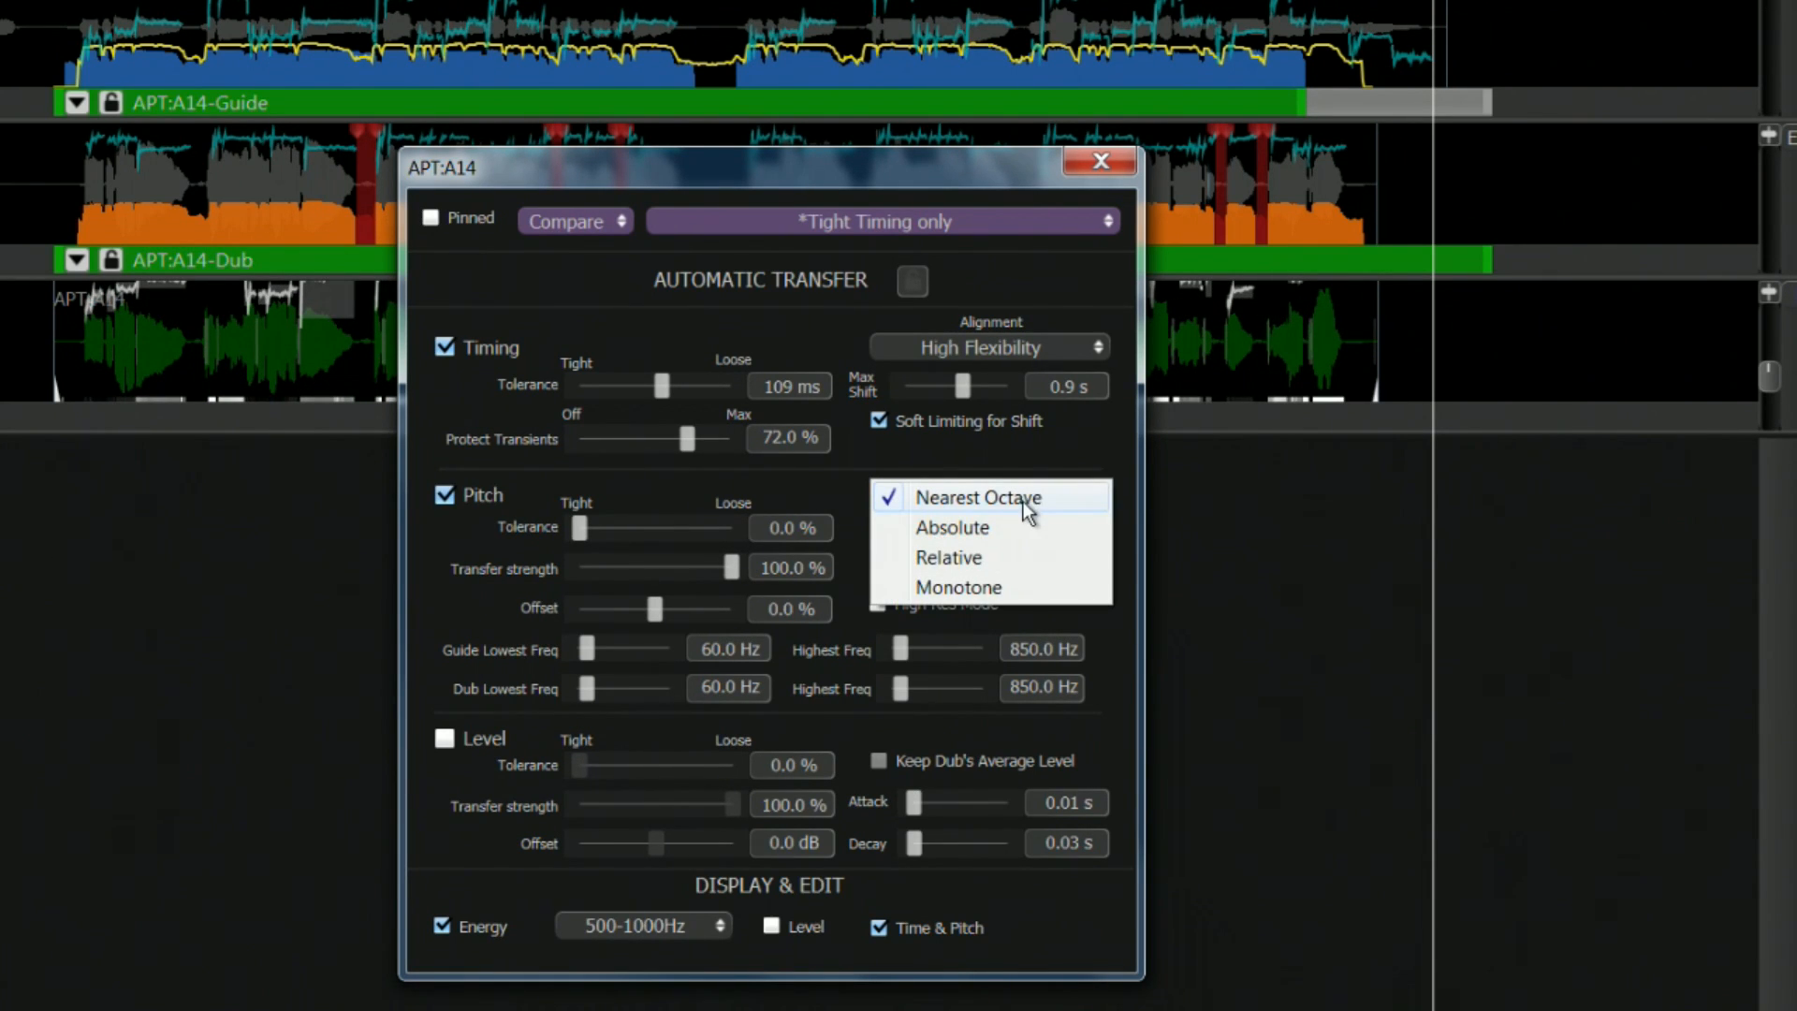
left_click(850, 482)
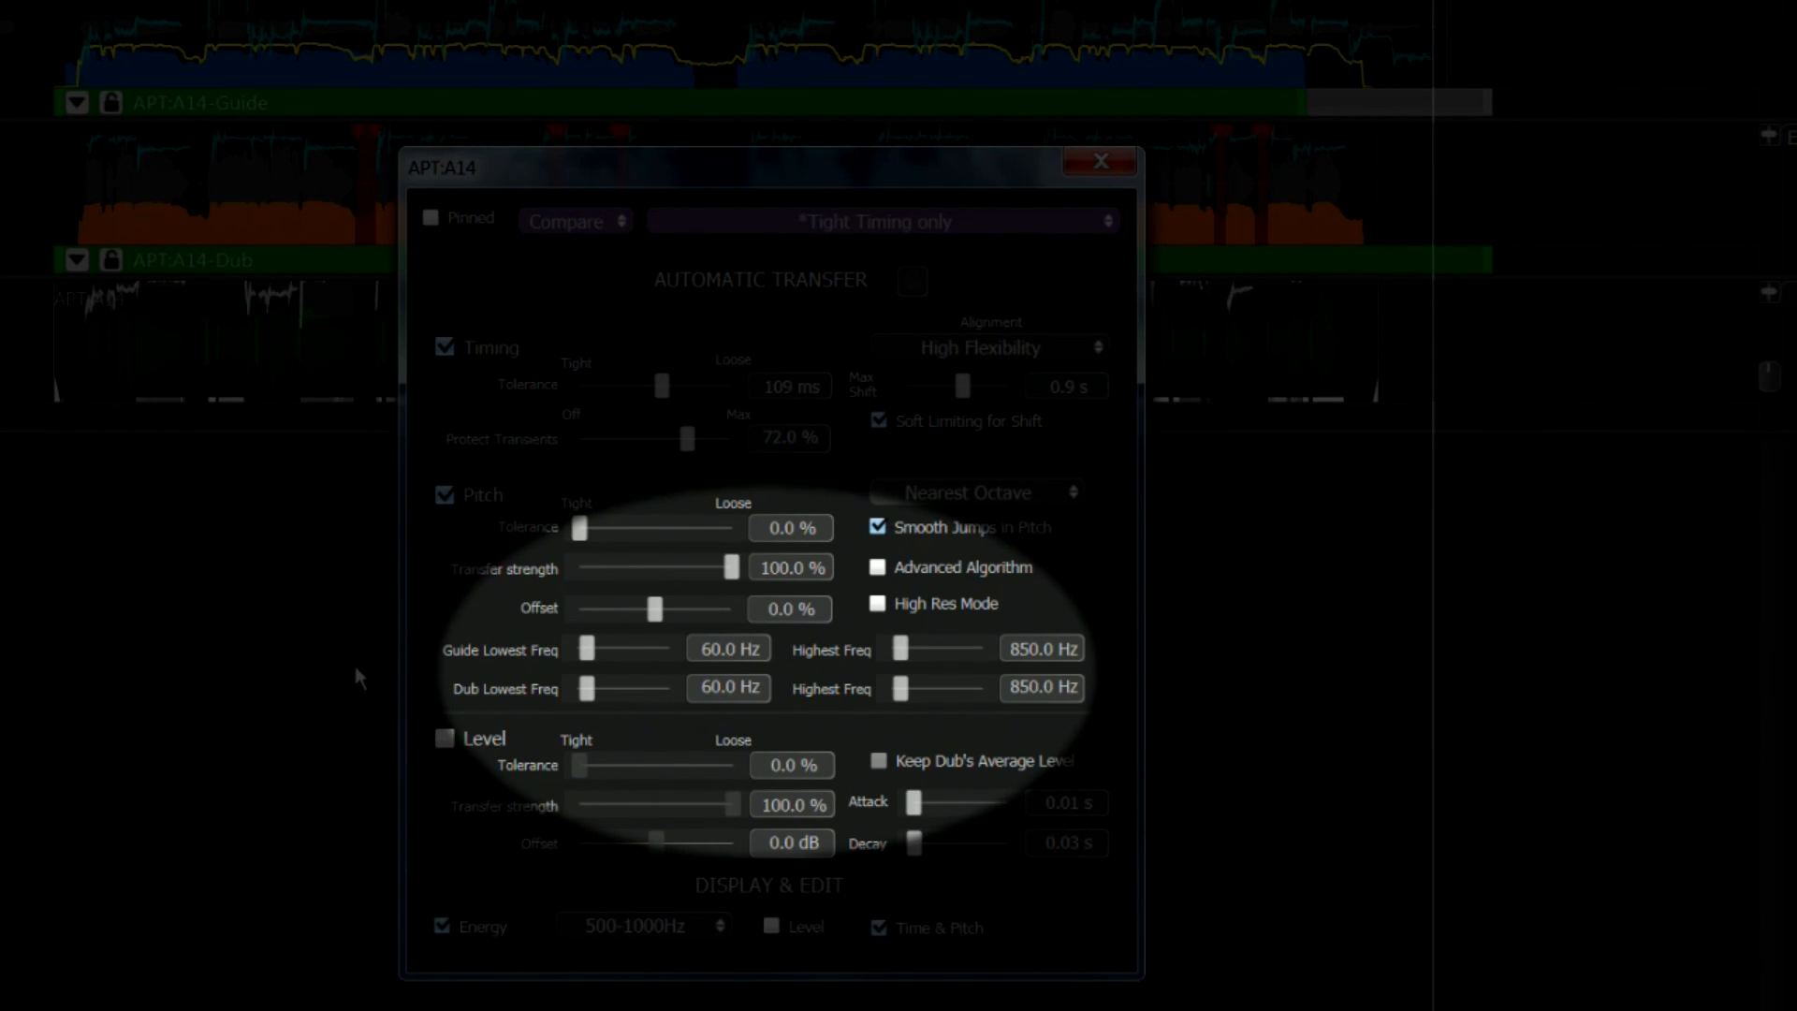
left_click(446, 496)
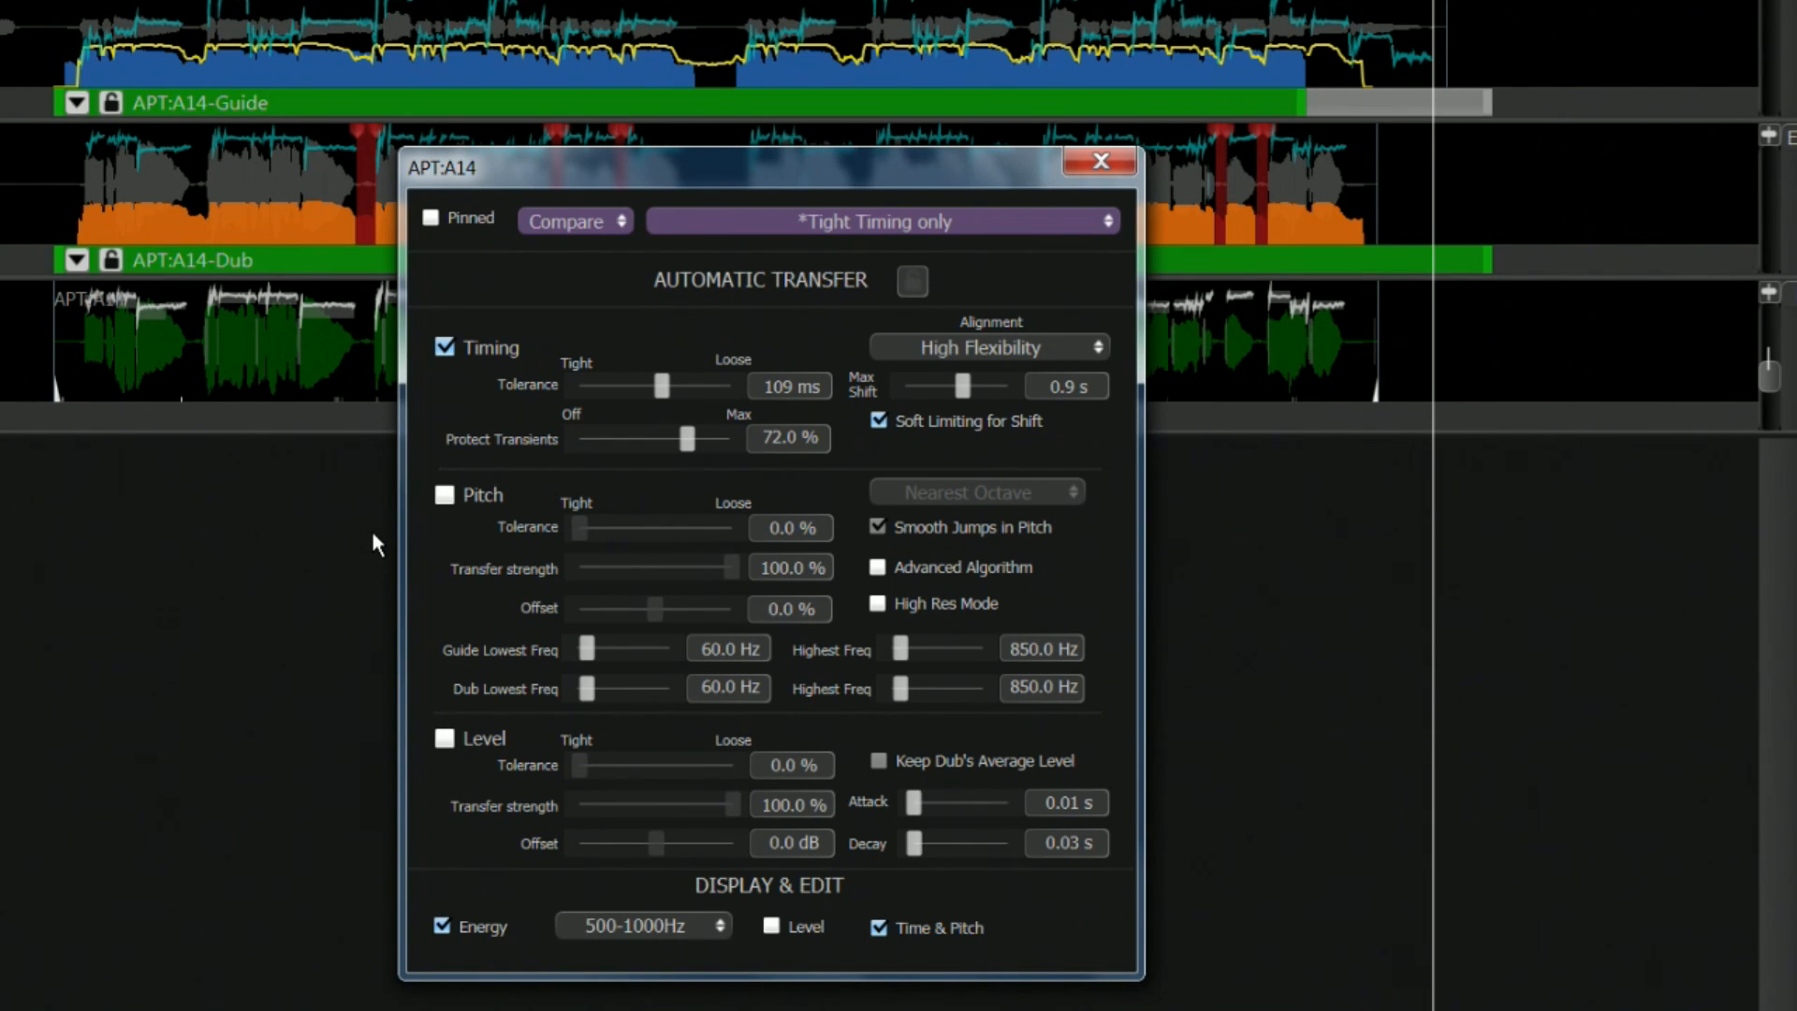
Switch the Energy display of APT:A14 off and back on, and examine the Level display option
left_click(440, 925)
left_click(440, 926)
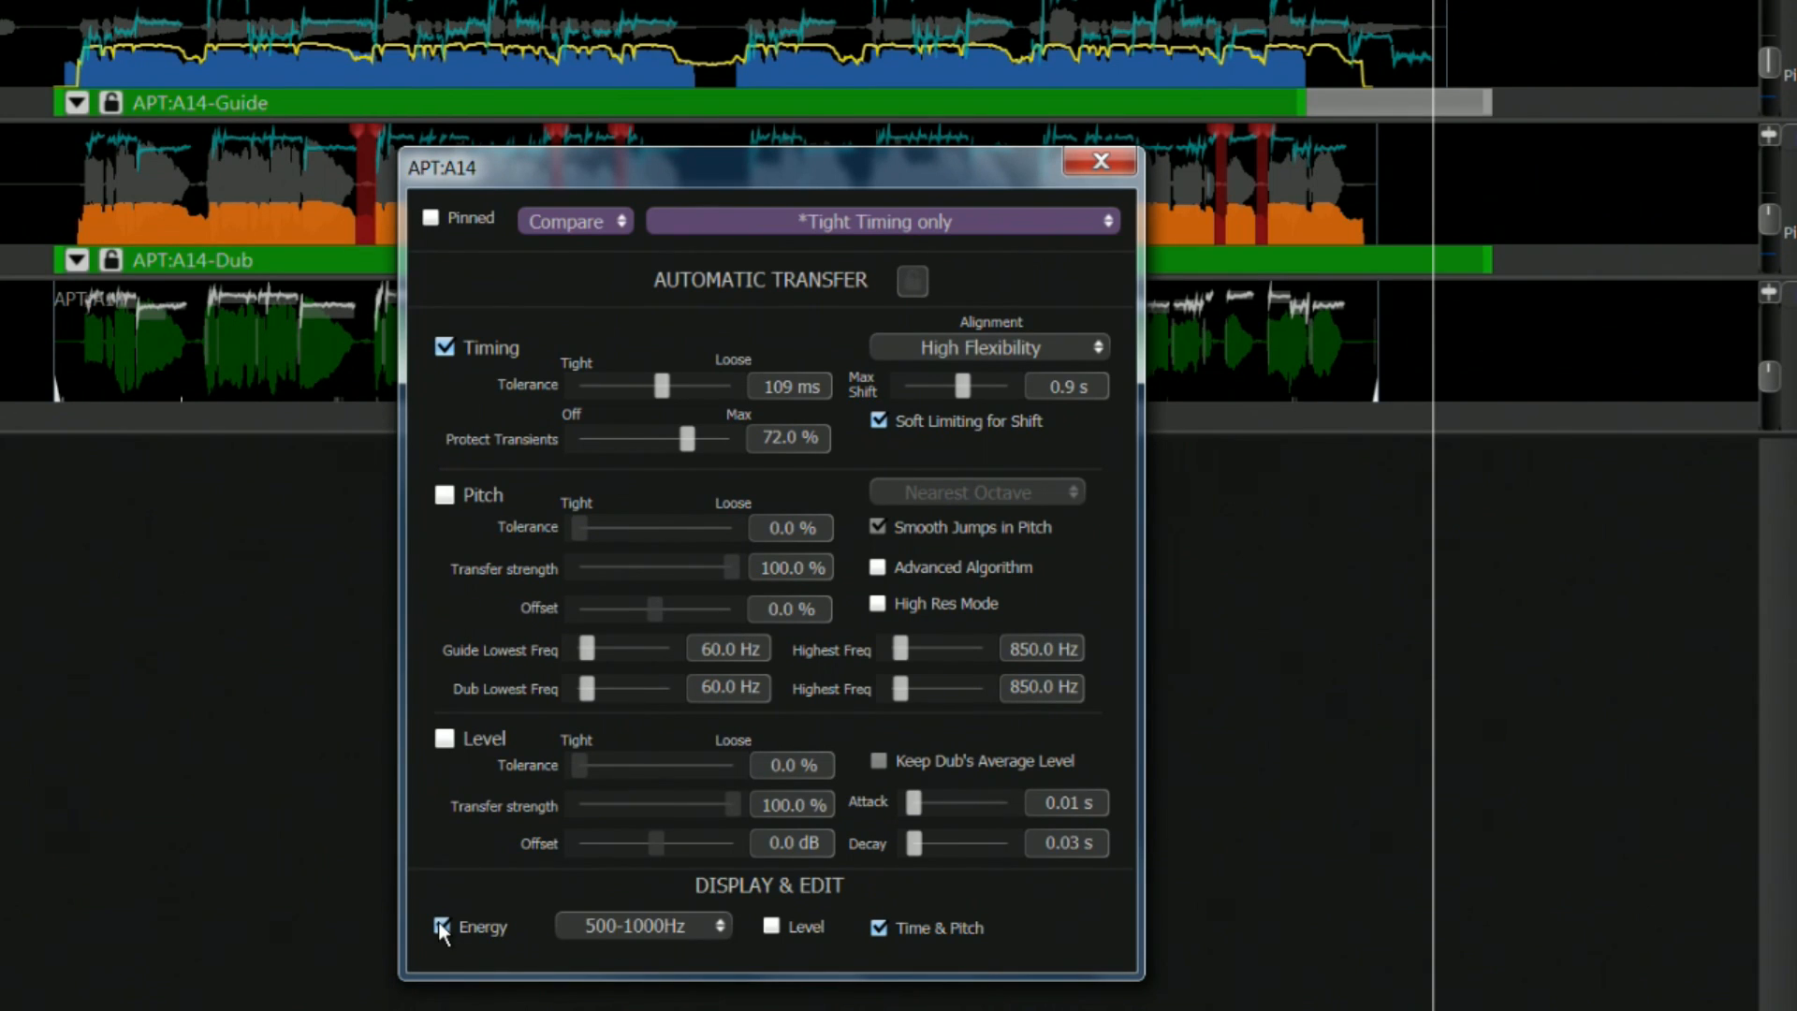
left_click(778, 924)
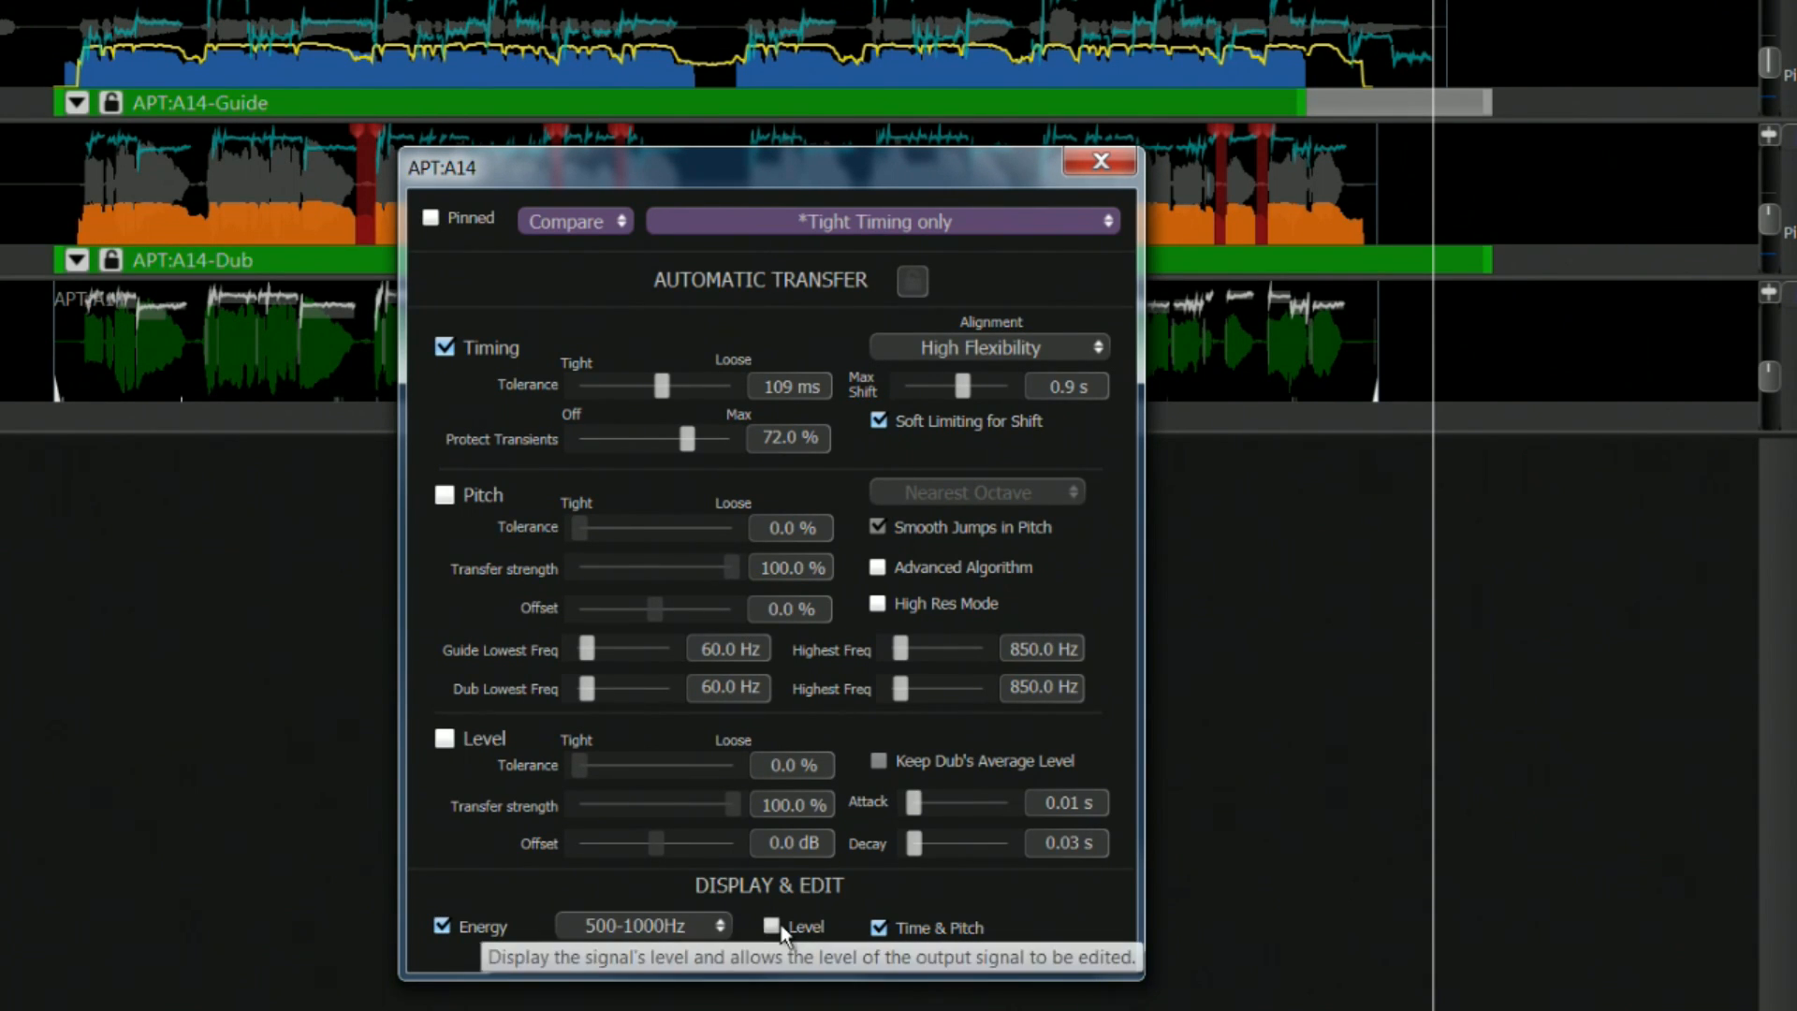
Switch the Time & Pitch display of APT:A14 off and back on
left_click(779, 927)
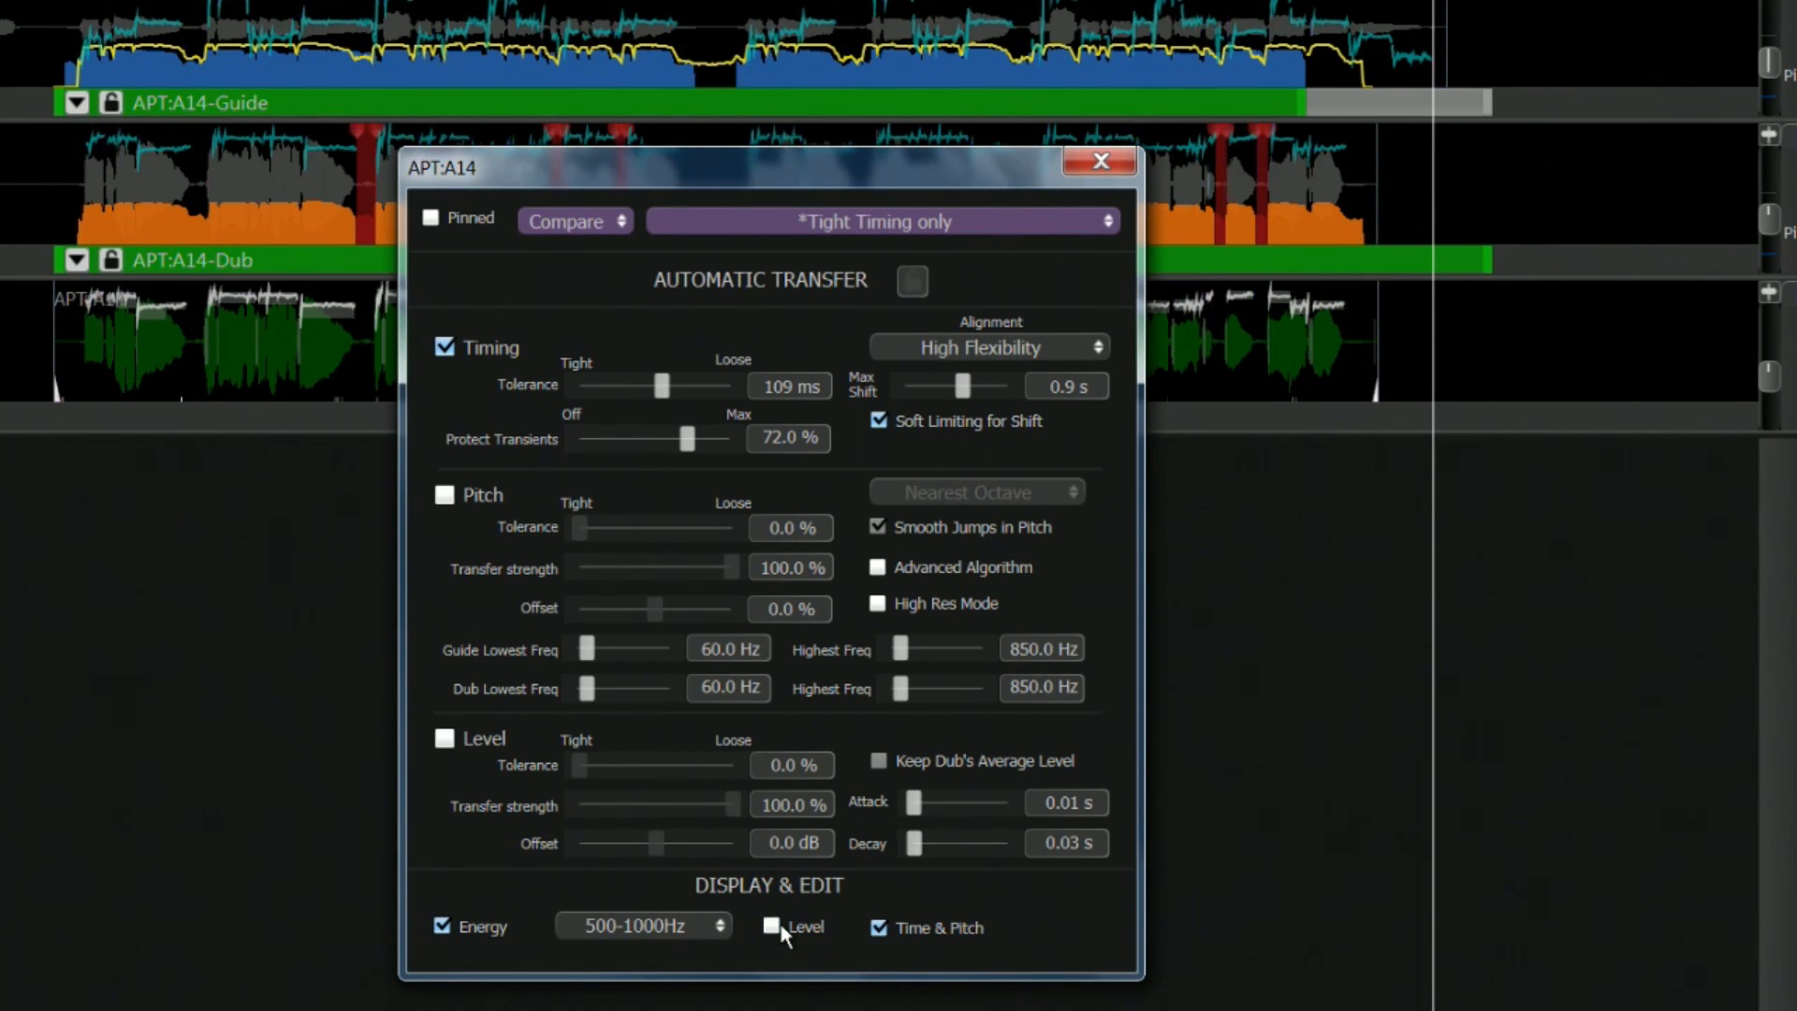
left_click(880, 928)
left_click(879, 928)
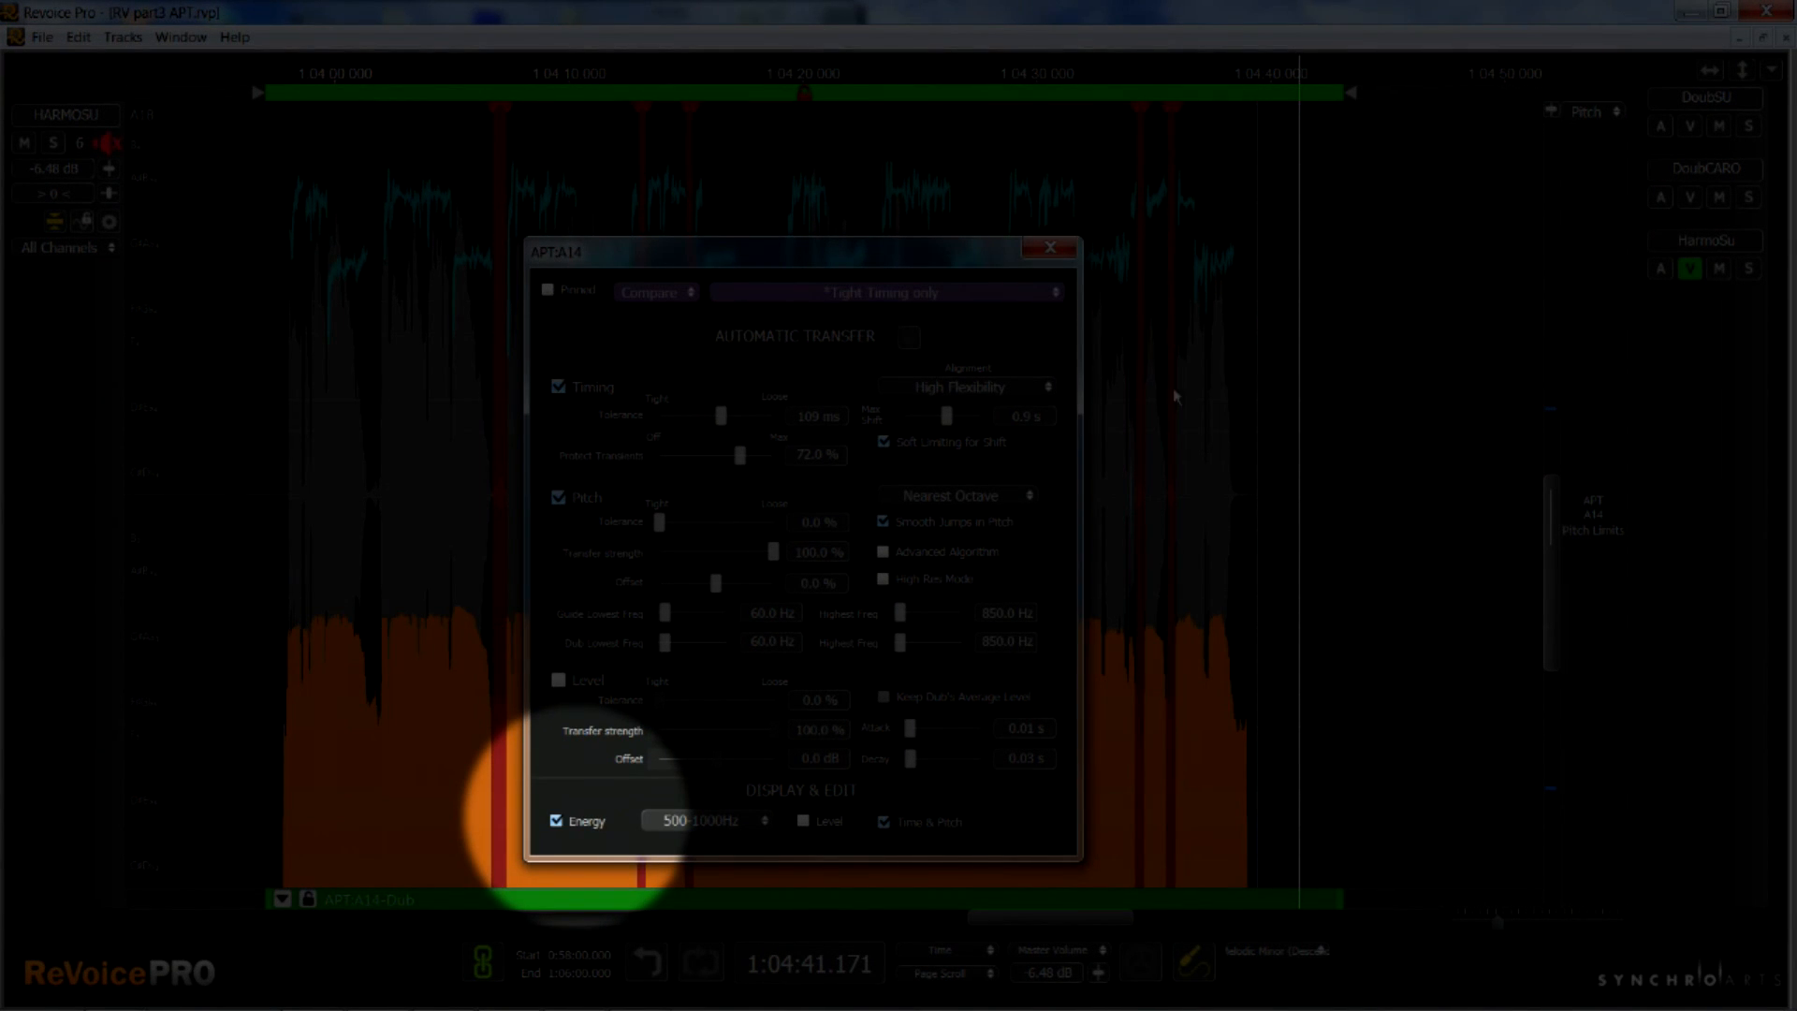
Bring up the APT:A14 alignment tolerance curve for editing on the HARMOSU dub track
right_click(1190, 406)
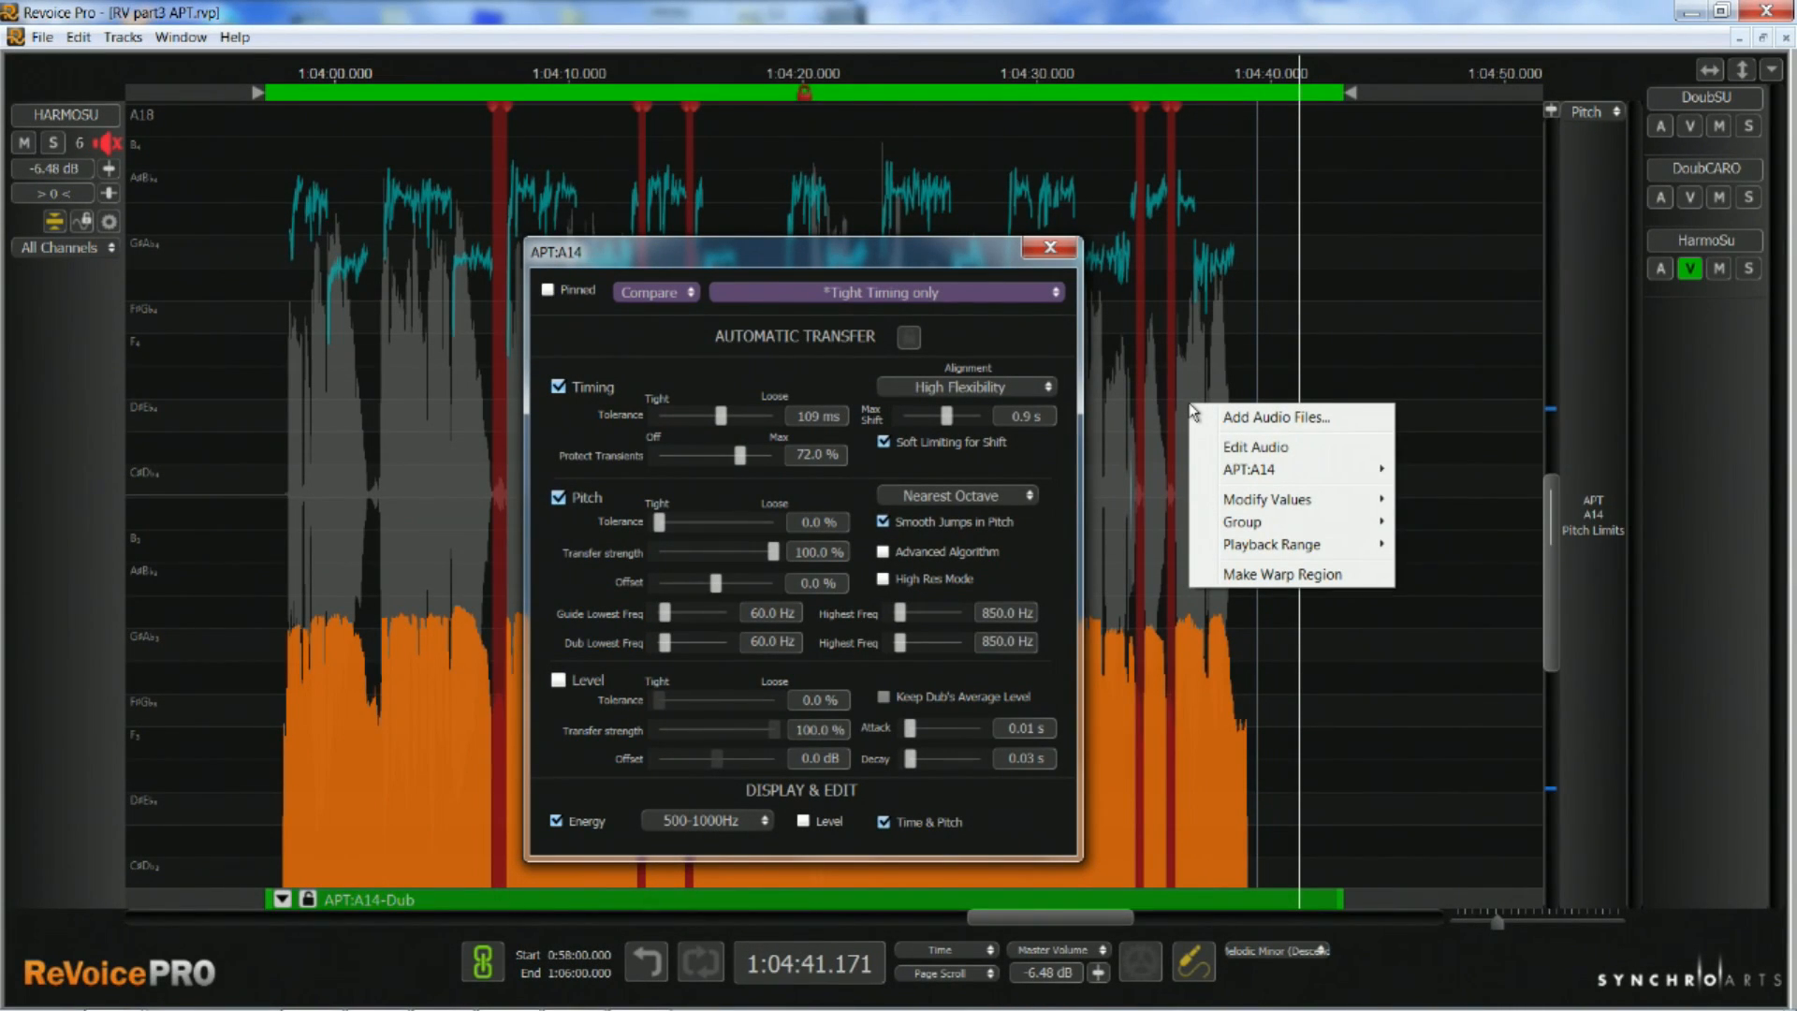
mouse_move(1314, 470)
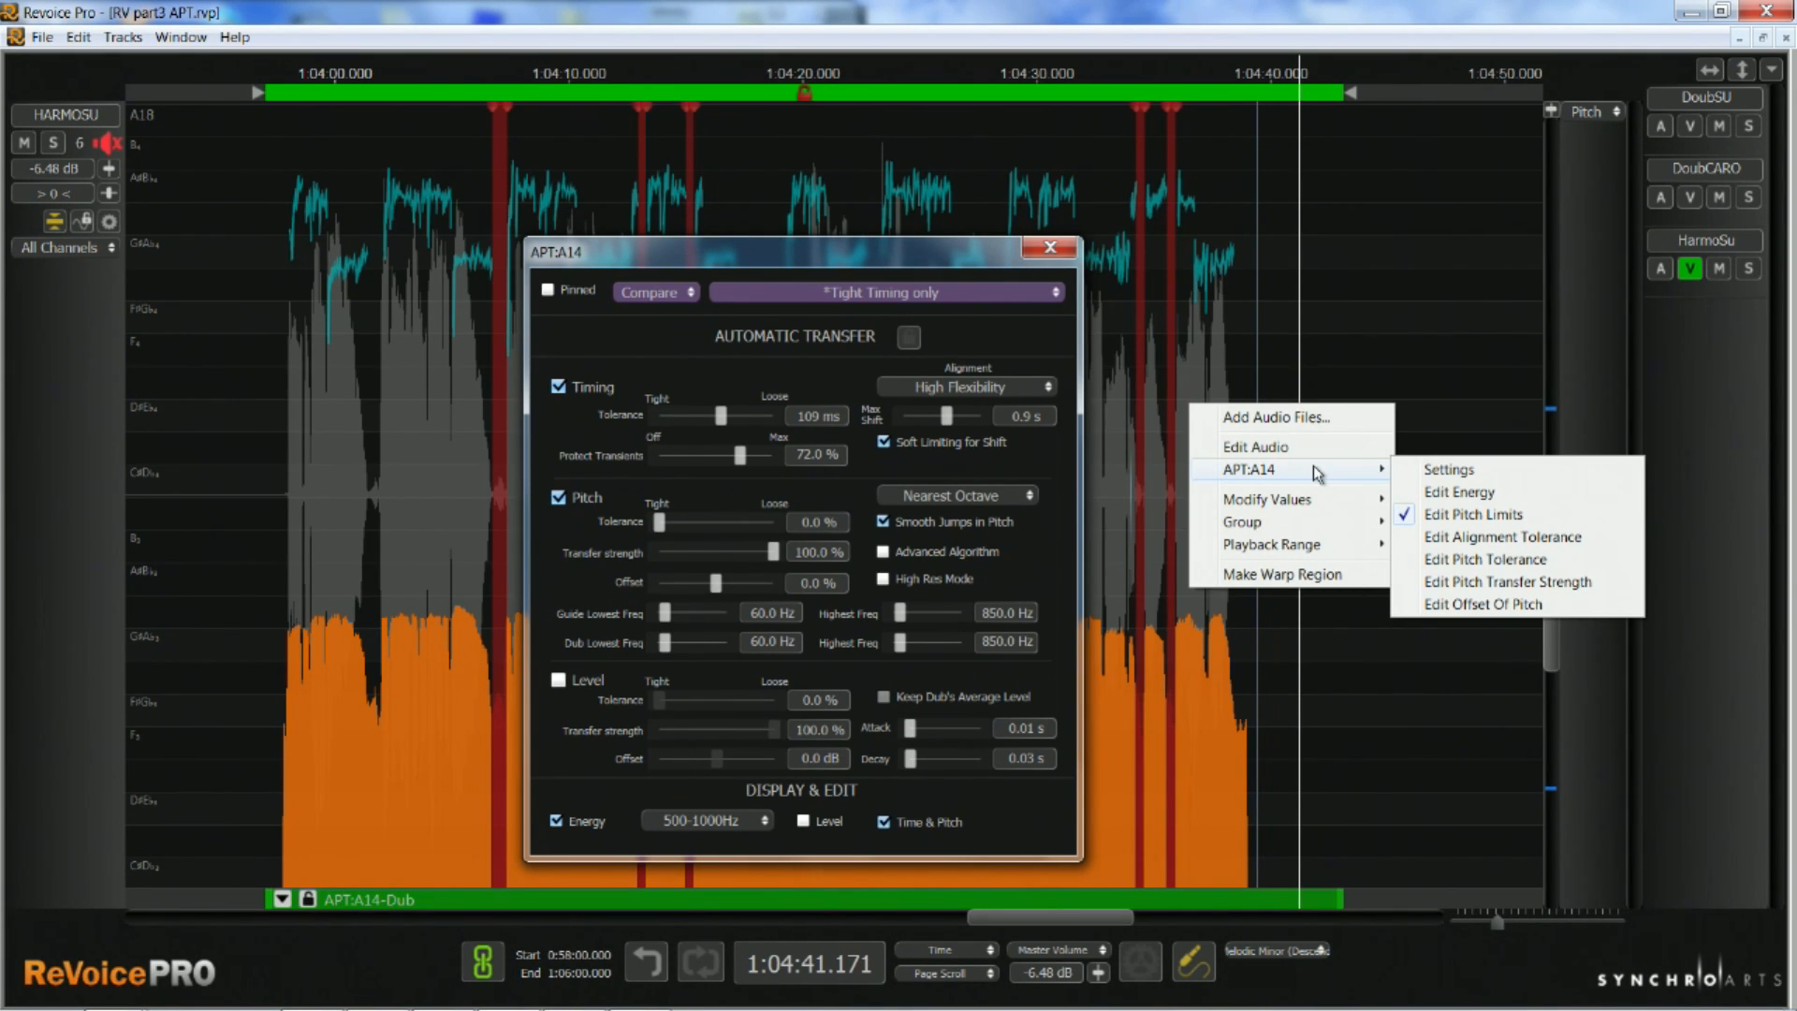
left_click(1462, 537)
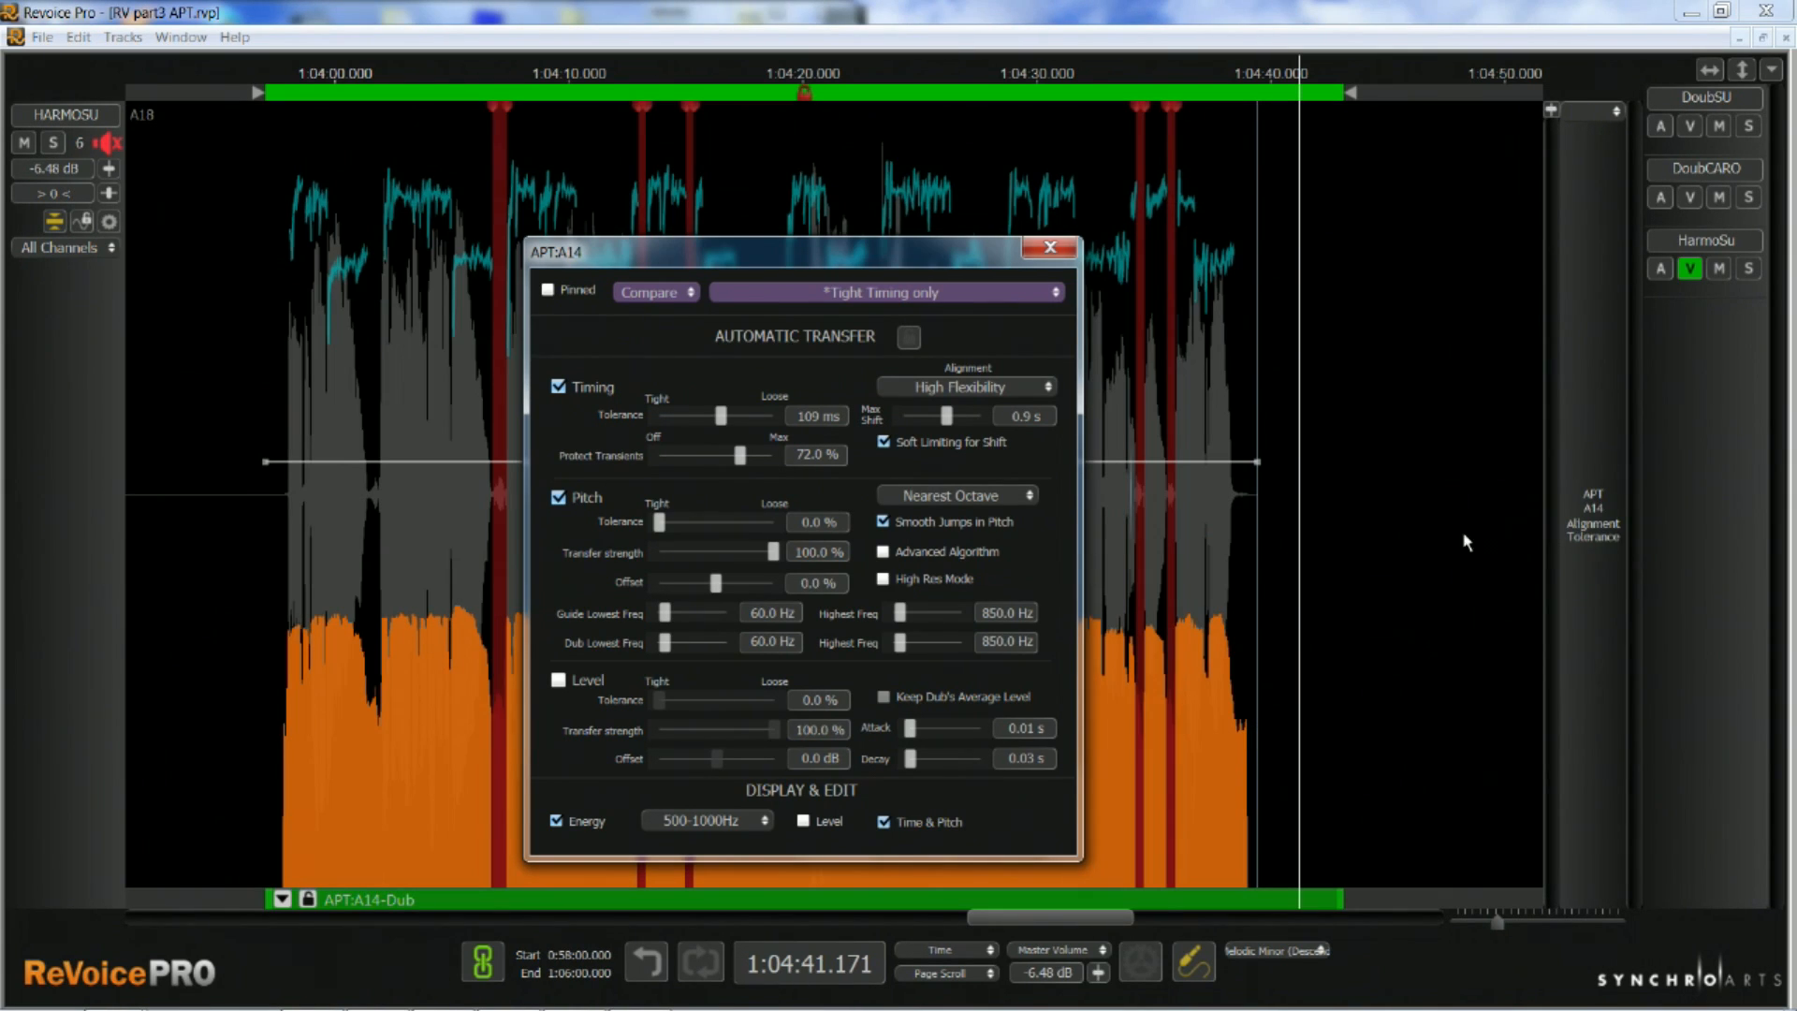
Try shaping the alignment tolerance curve with added points, lowering one at about 1:04:05 and raising one at about 1:04:23, and explore modifying its values
left_click(371, 467)
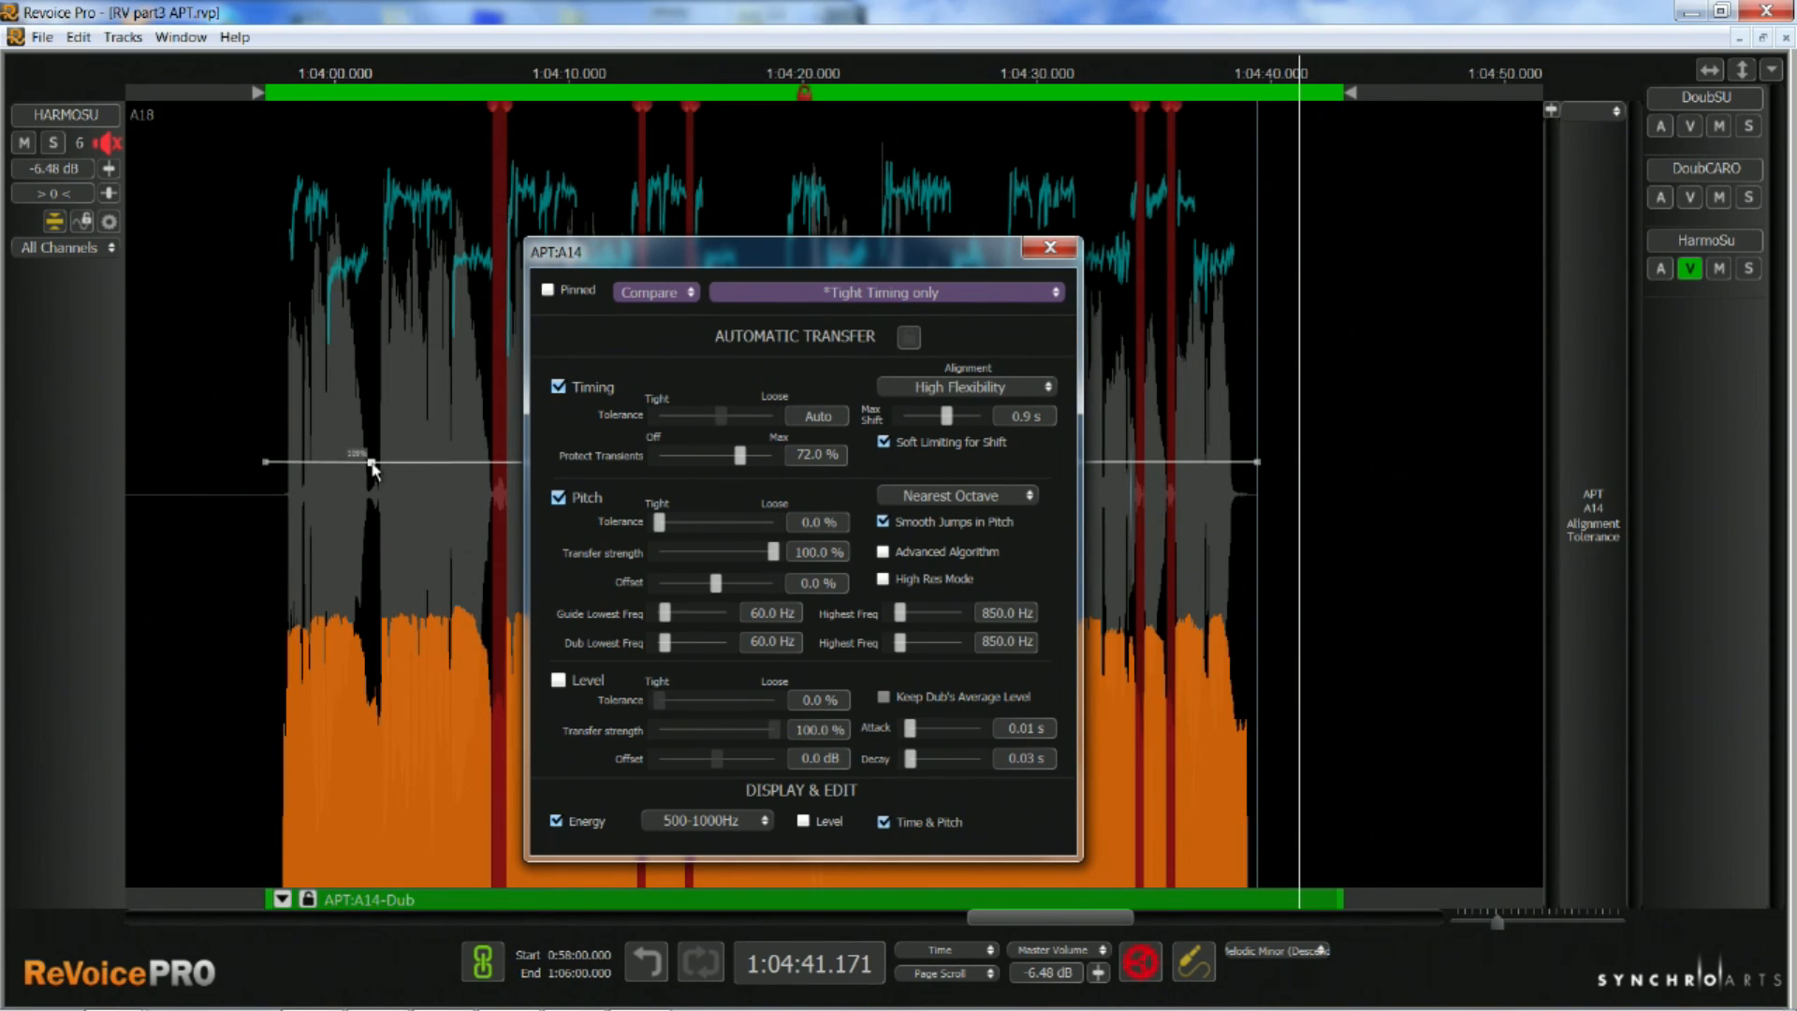
left_click(450, 462)
left_click_drag(450, 464, 447, 521)
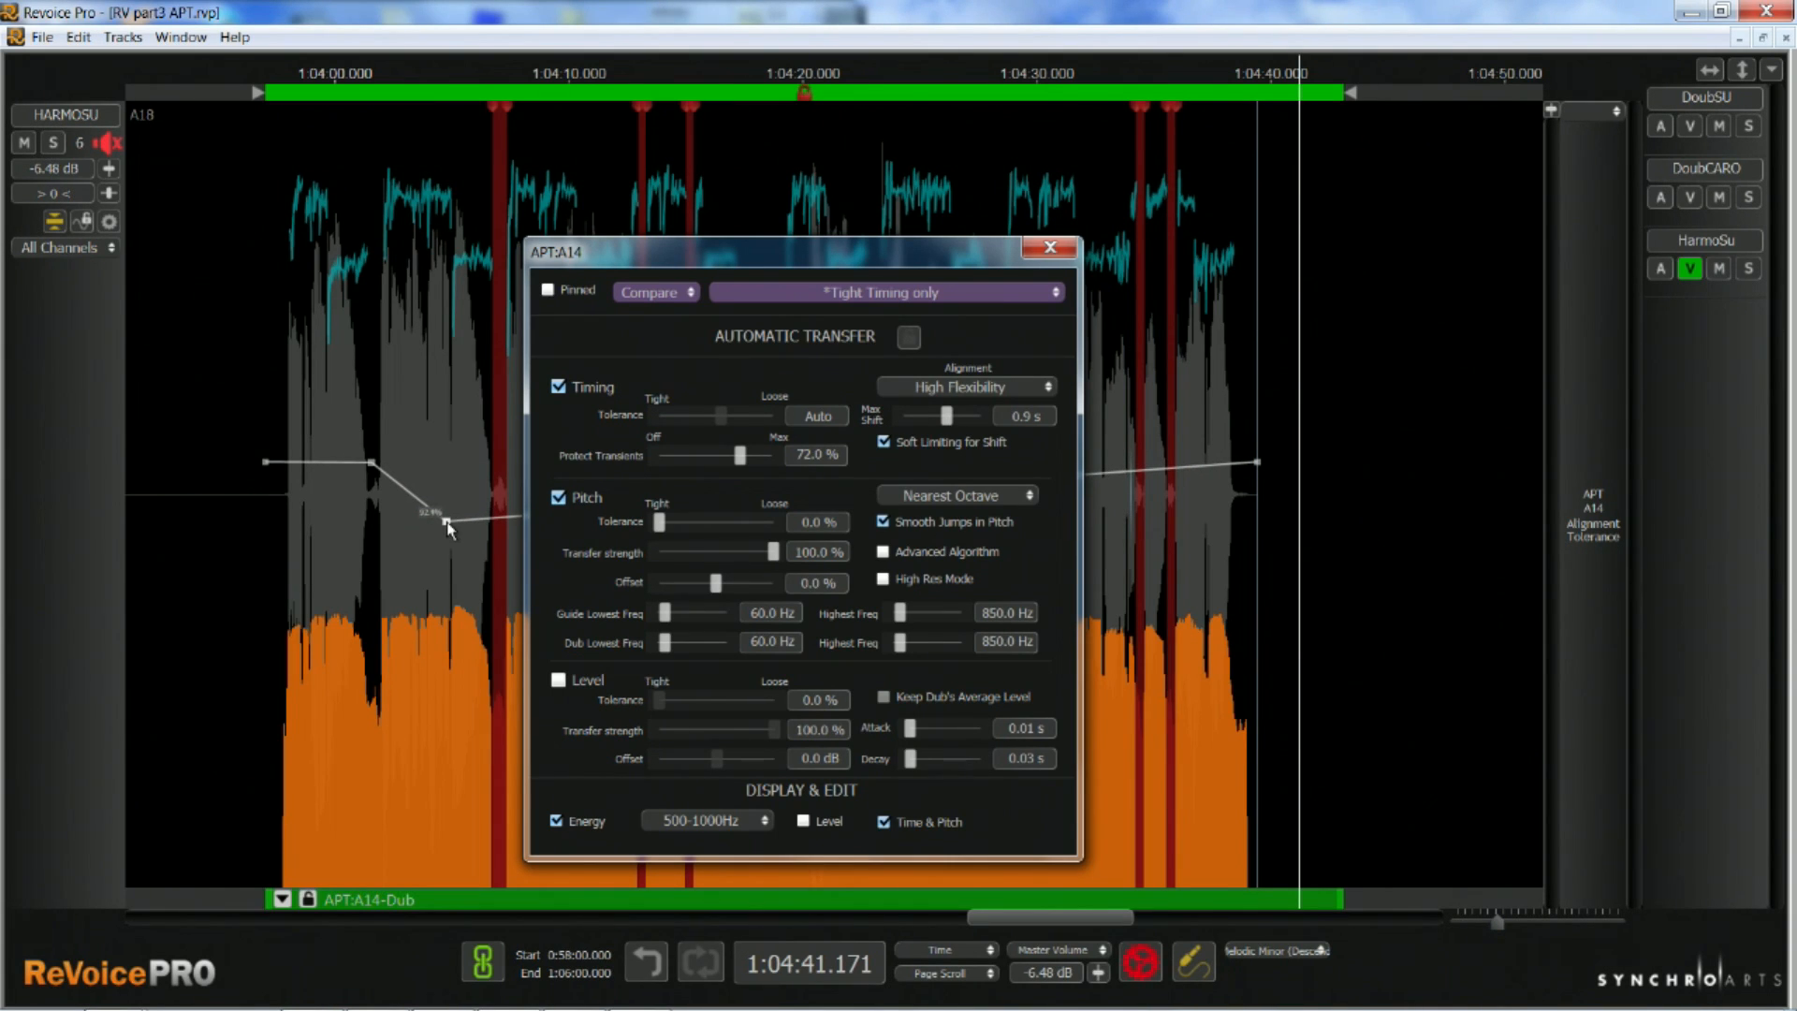
left_click_drag(812, 267, 1475, 218)
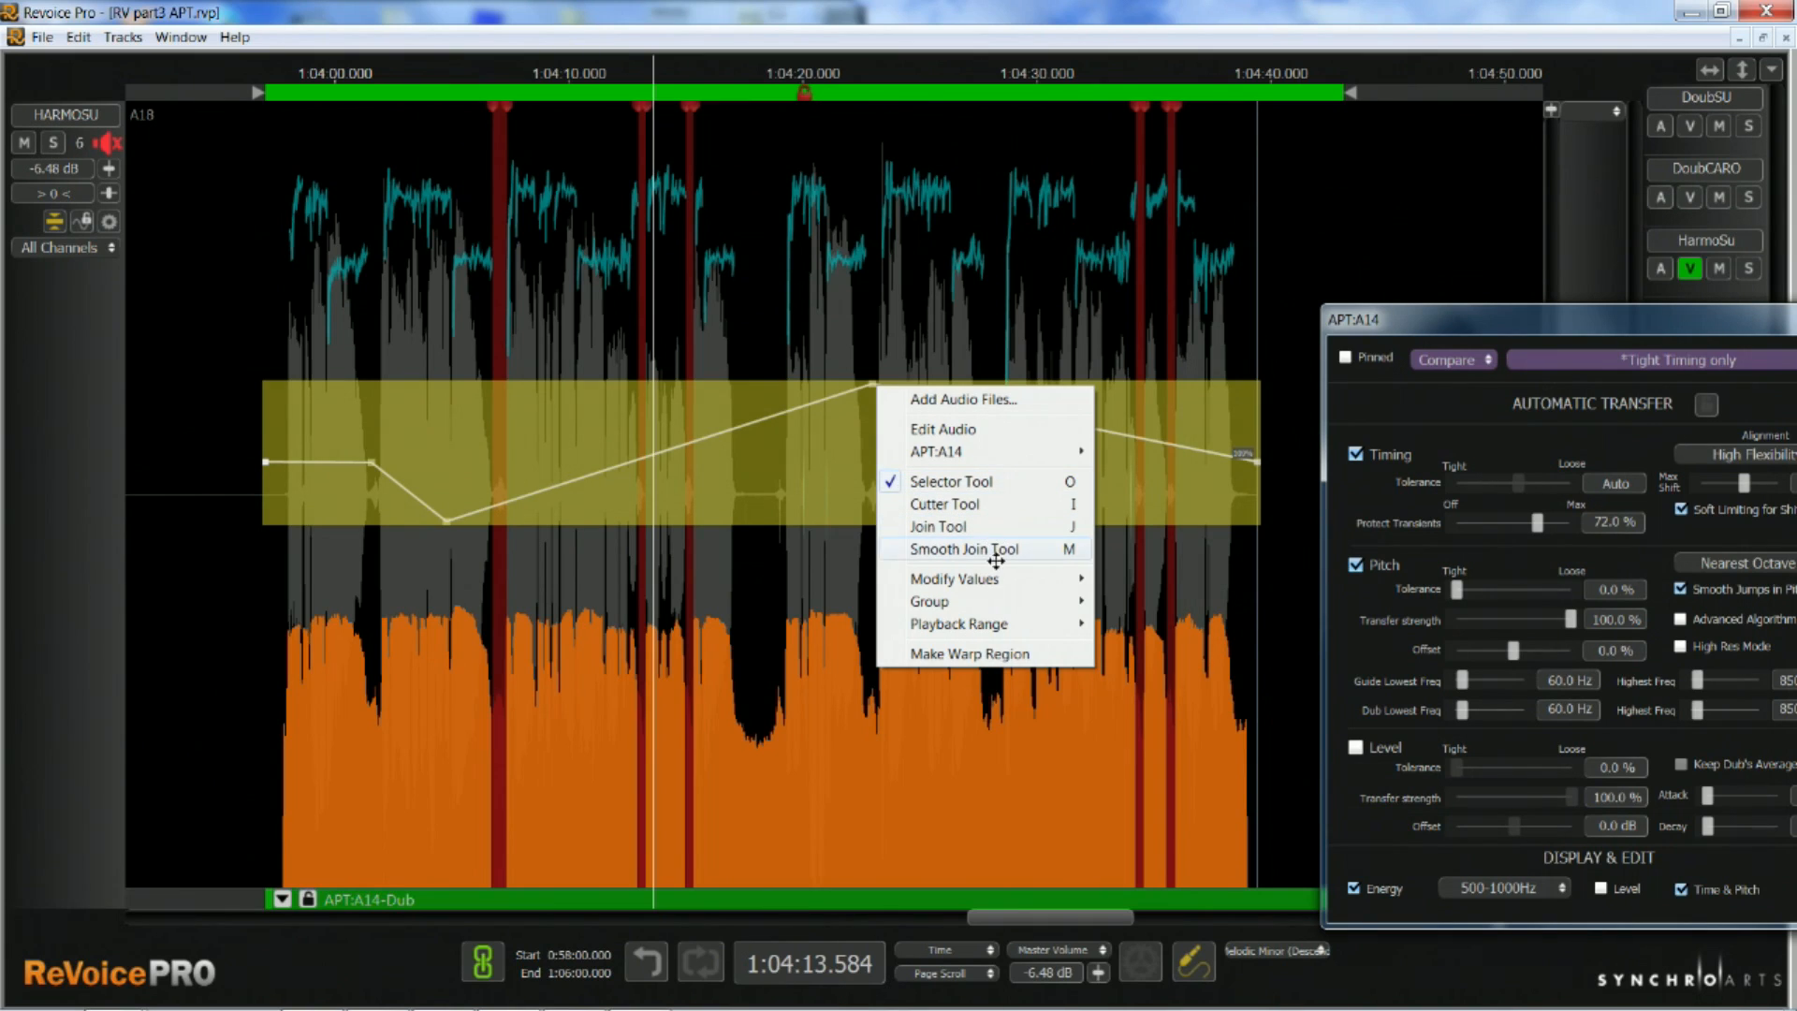
mouse_move(999, 585)
left_click(1142, 579)
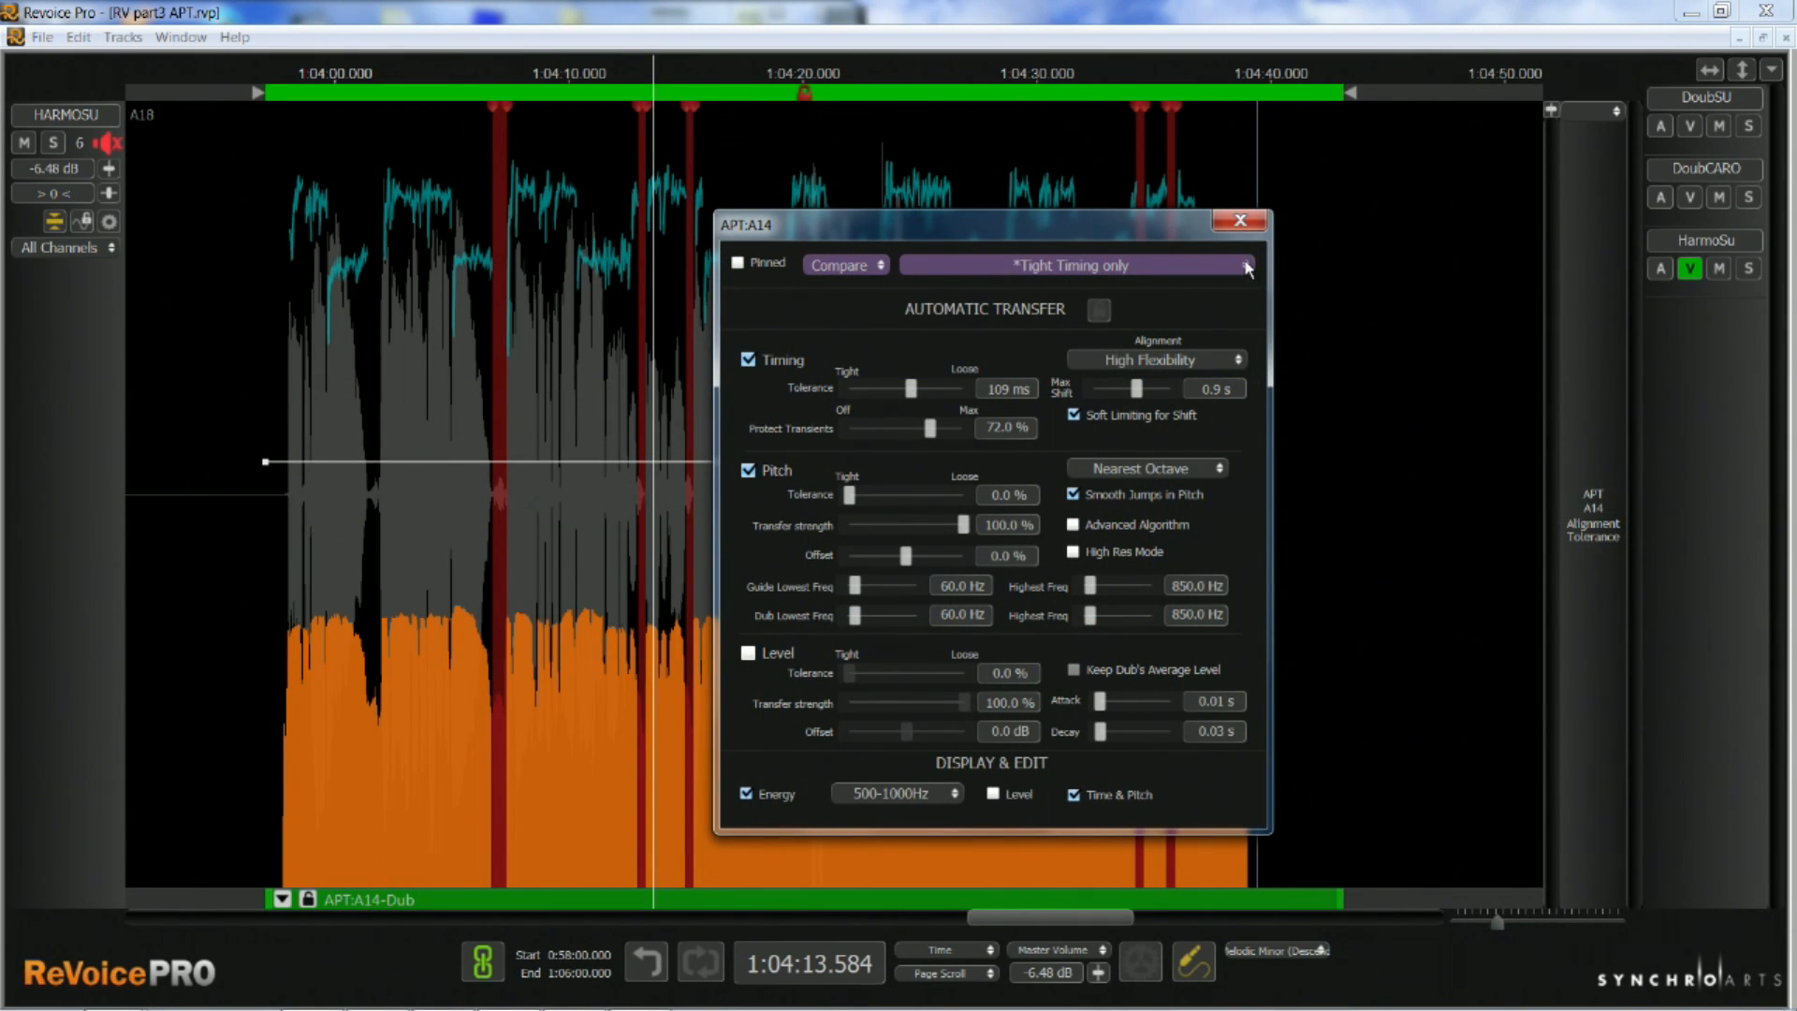
Save the APT:A14 settings as a preset named "Loose timing only" and store them as a compare version
left_click(1248, 268)
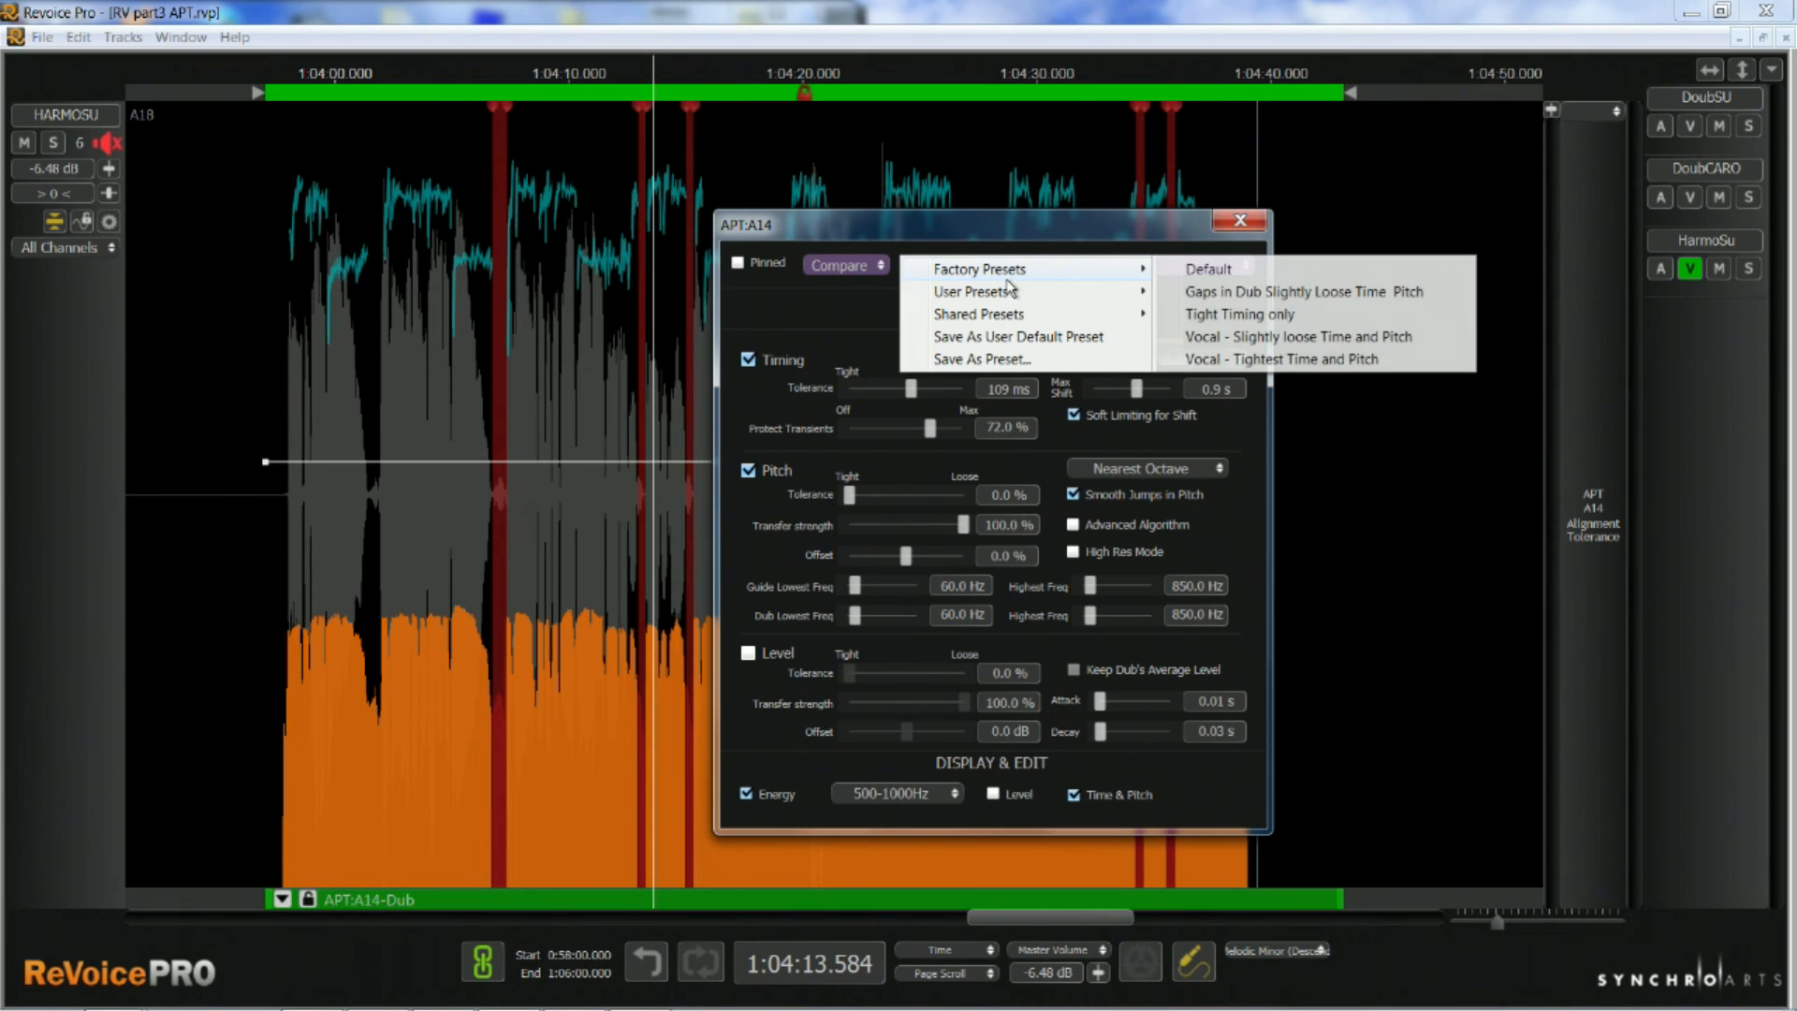
left_click(991, 360)
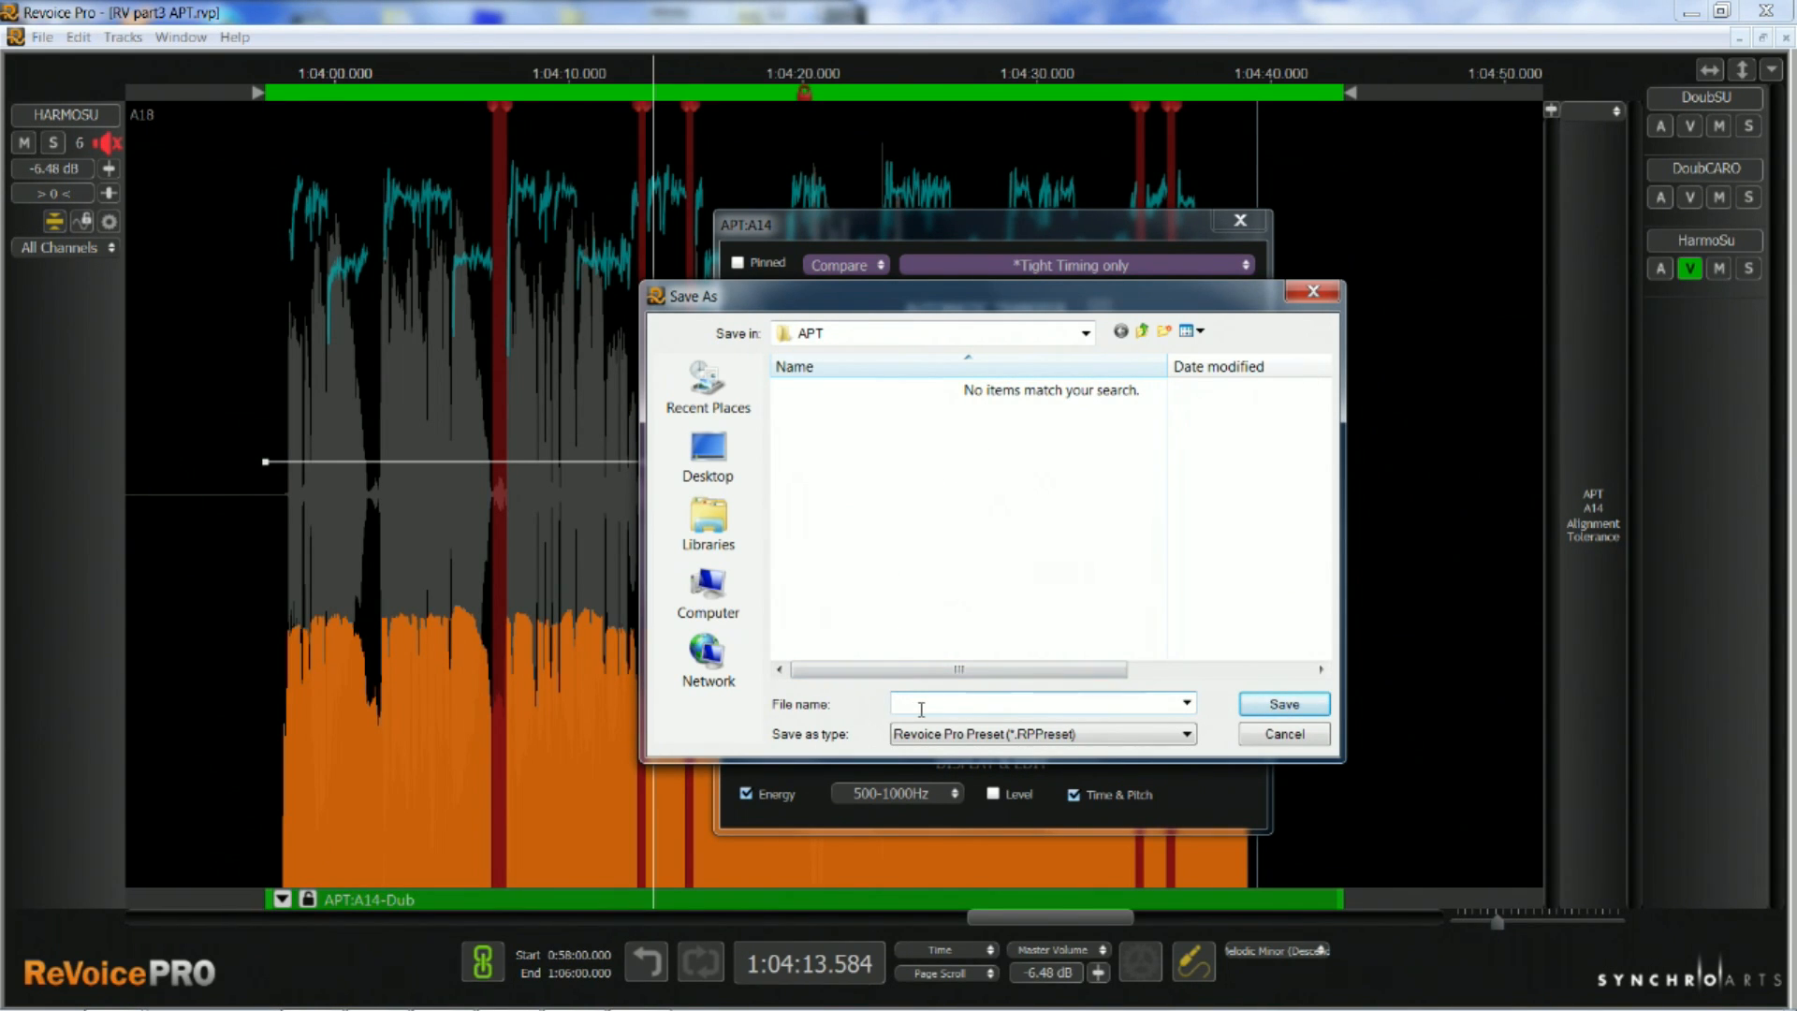
type("A")
key("Return")
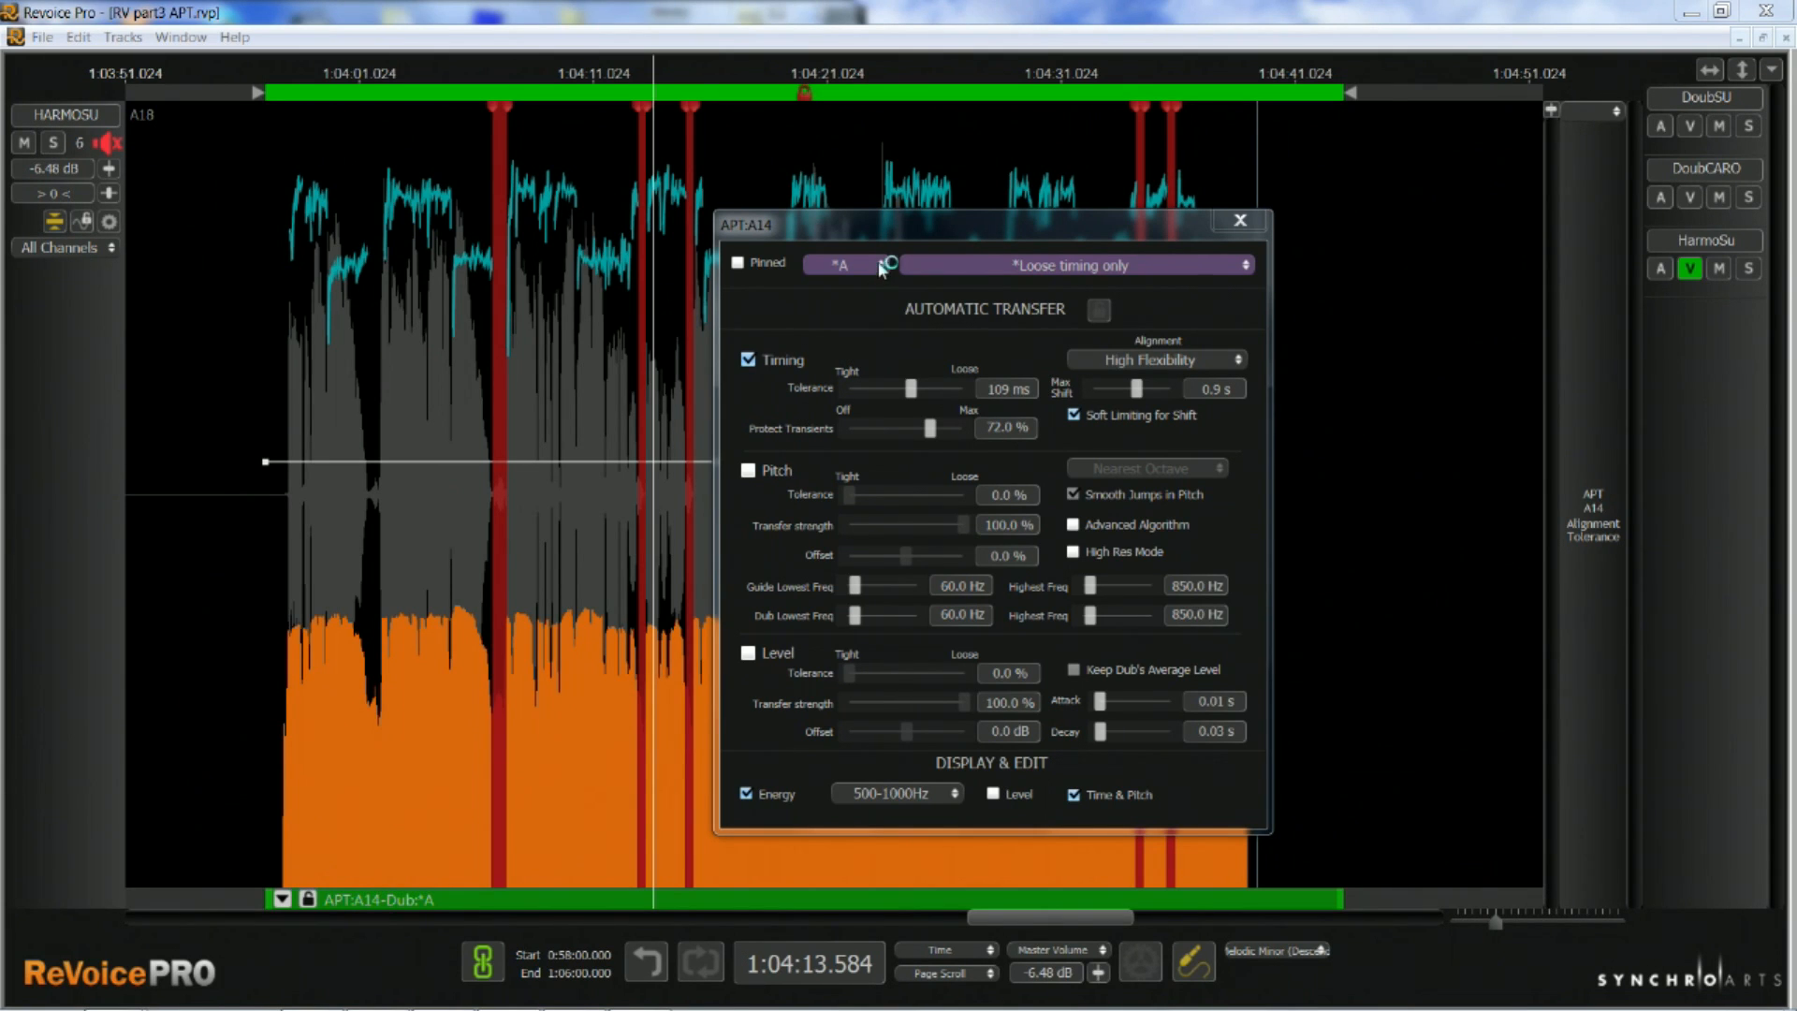
left_click(880, 267)
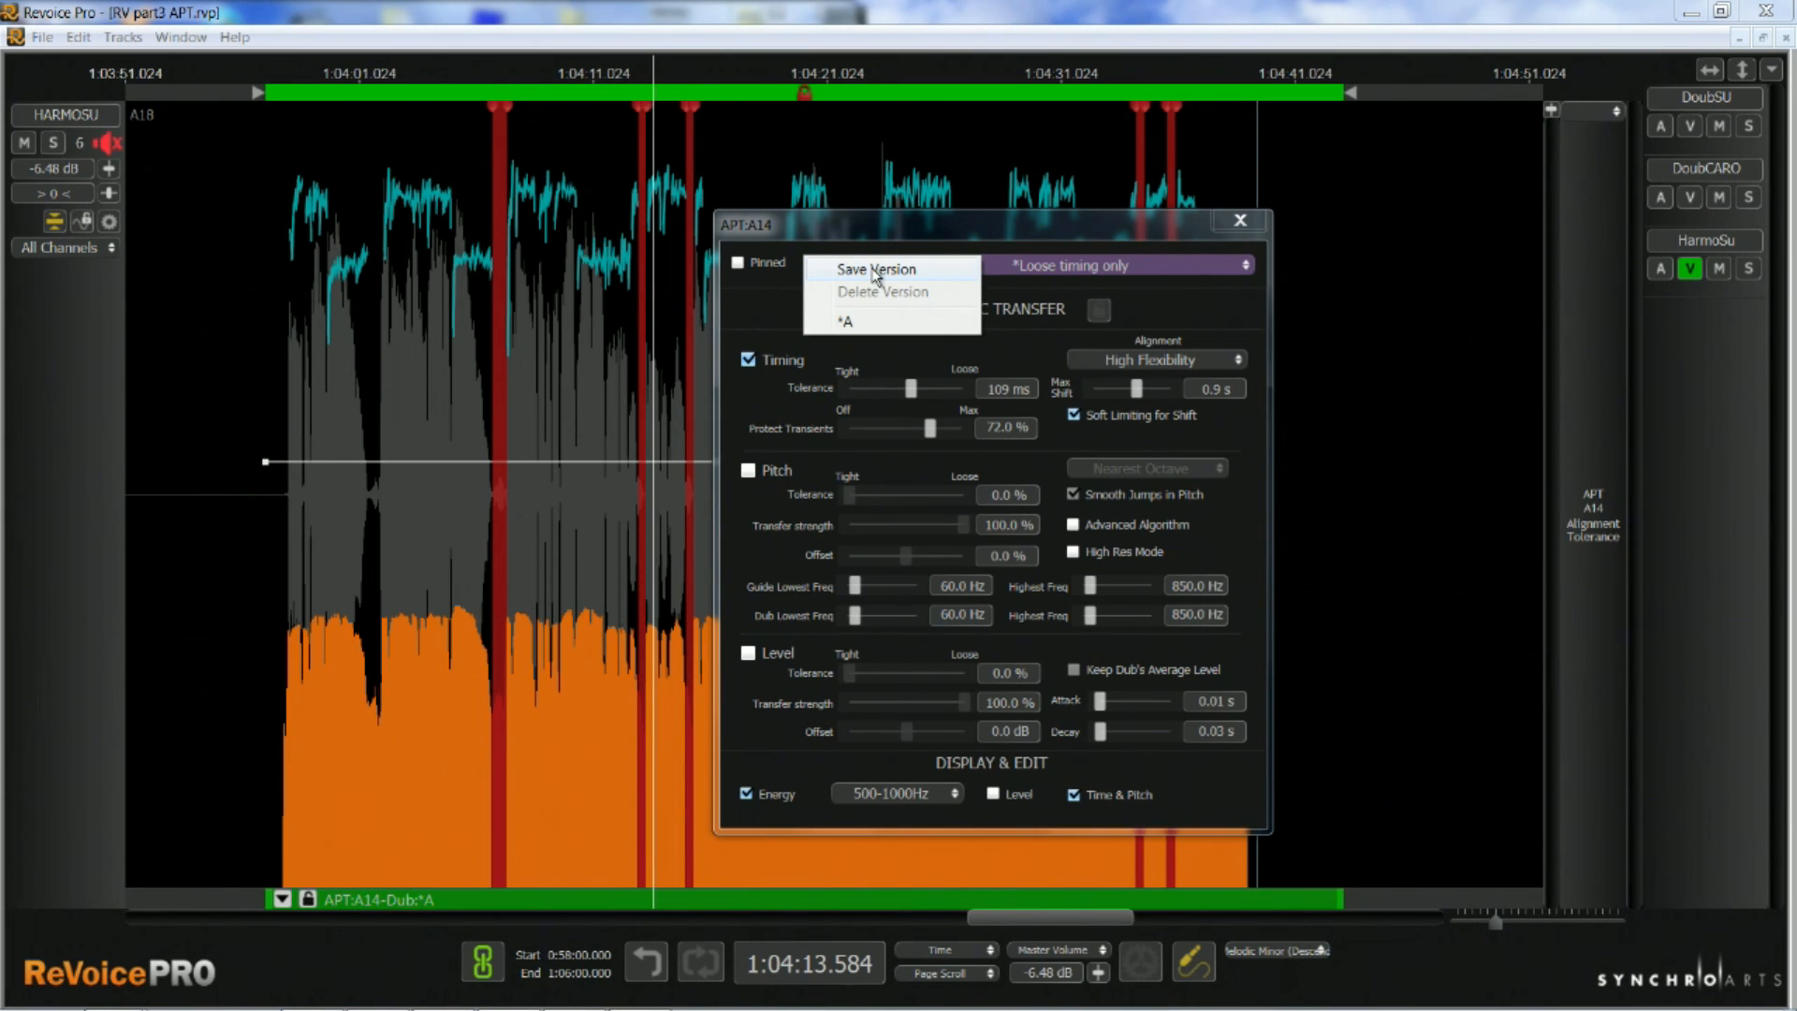
left_click(876, 270)
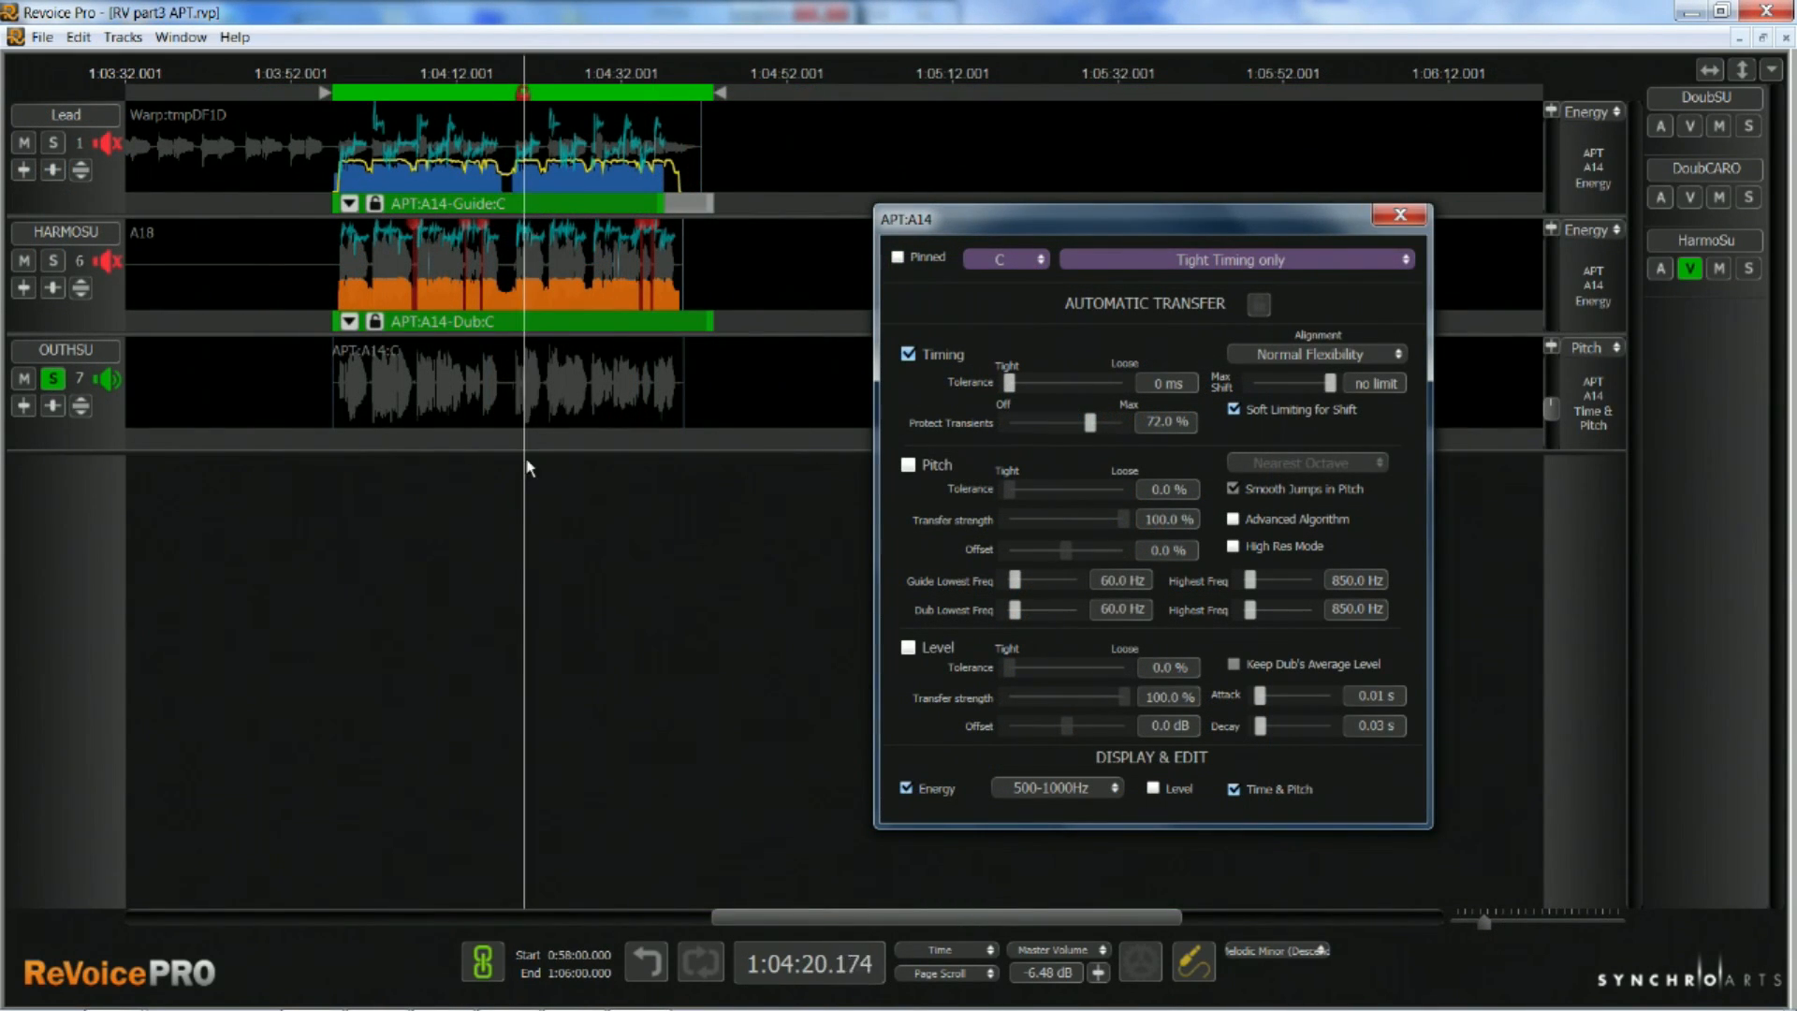
Recall compare version B of APT:A14, and solo the lead vocal track in Revoice Pro and in Pro Tools
left_click(1041, 262)
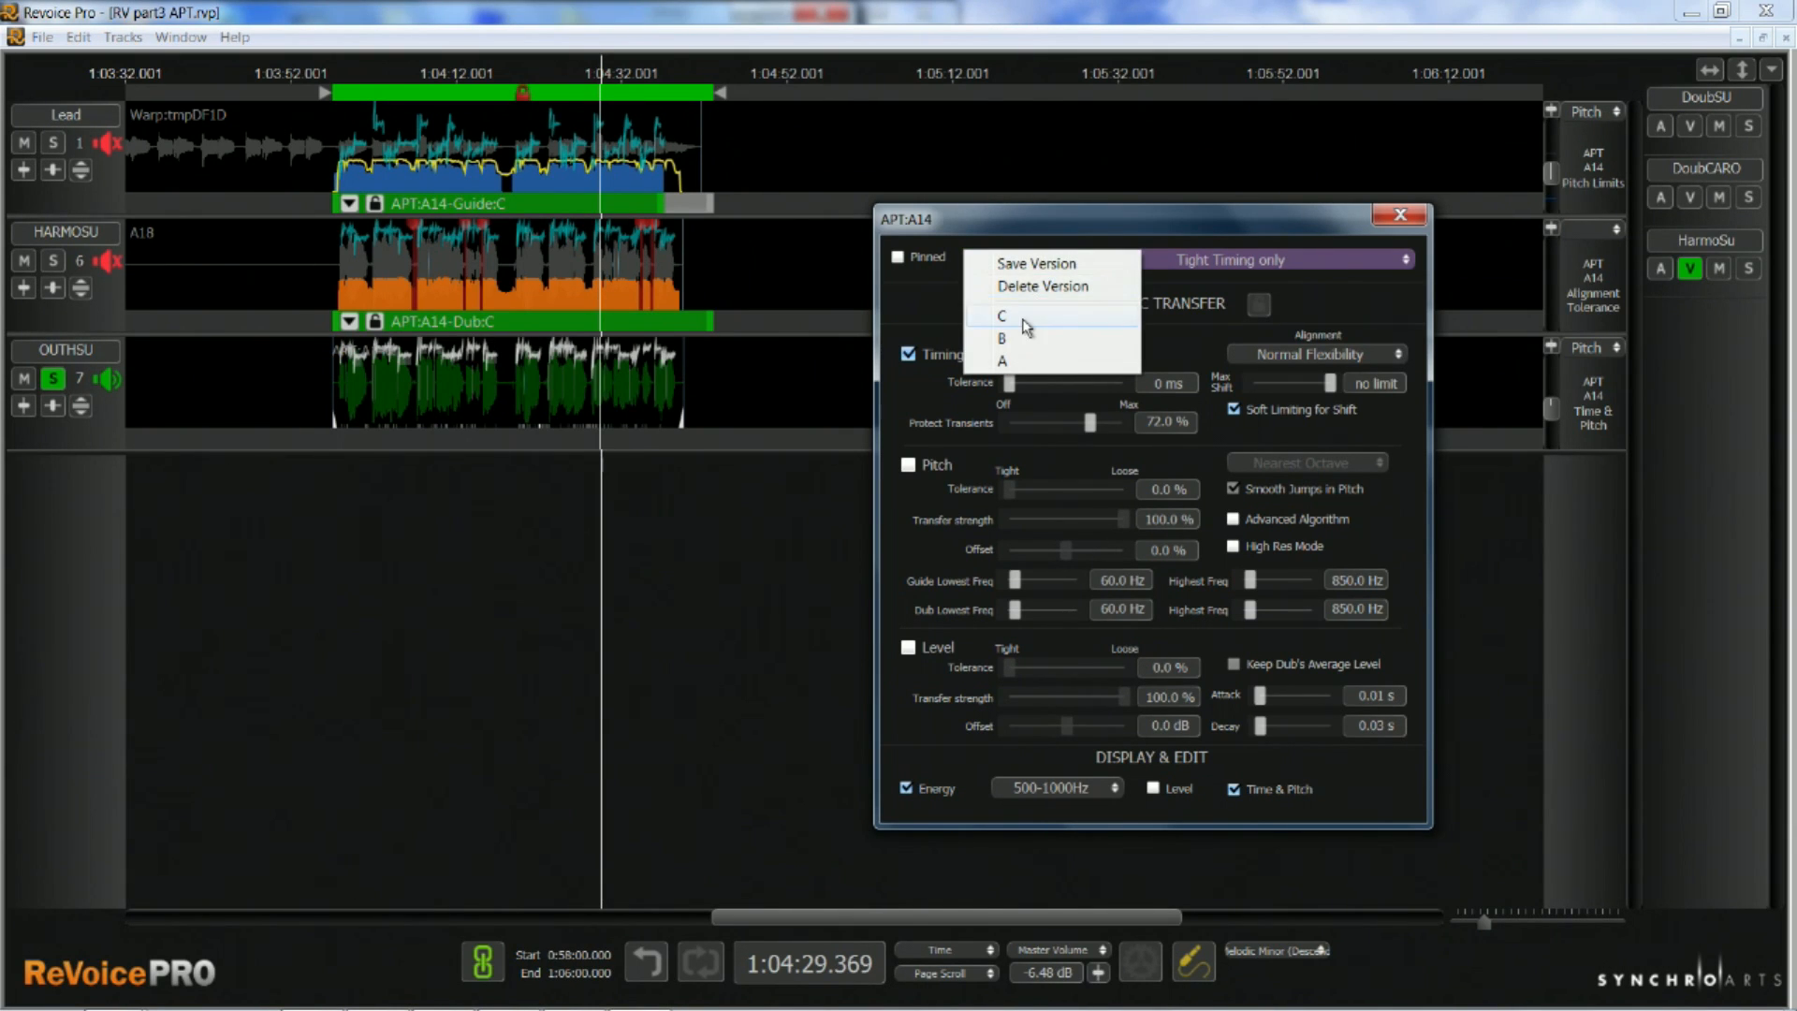
left_click(1009, 339)
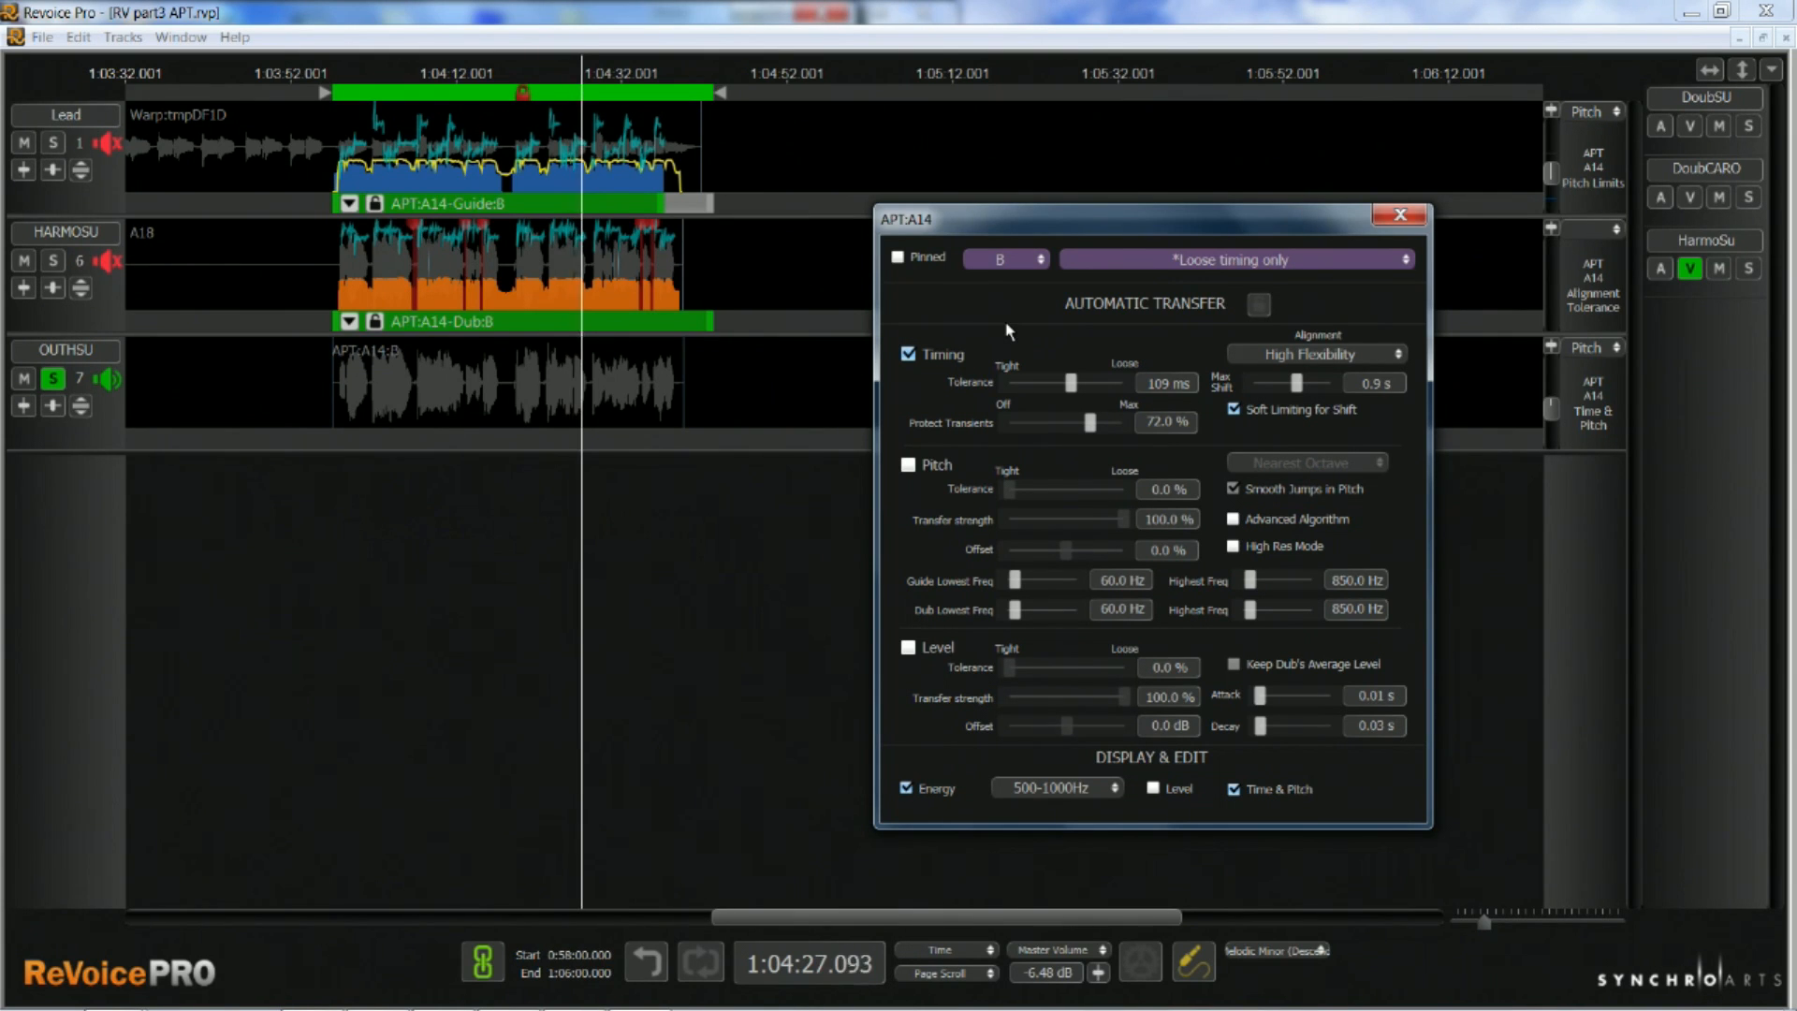
left_click(54, 143)
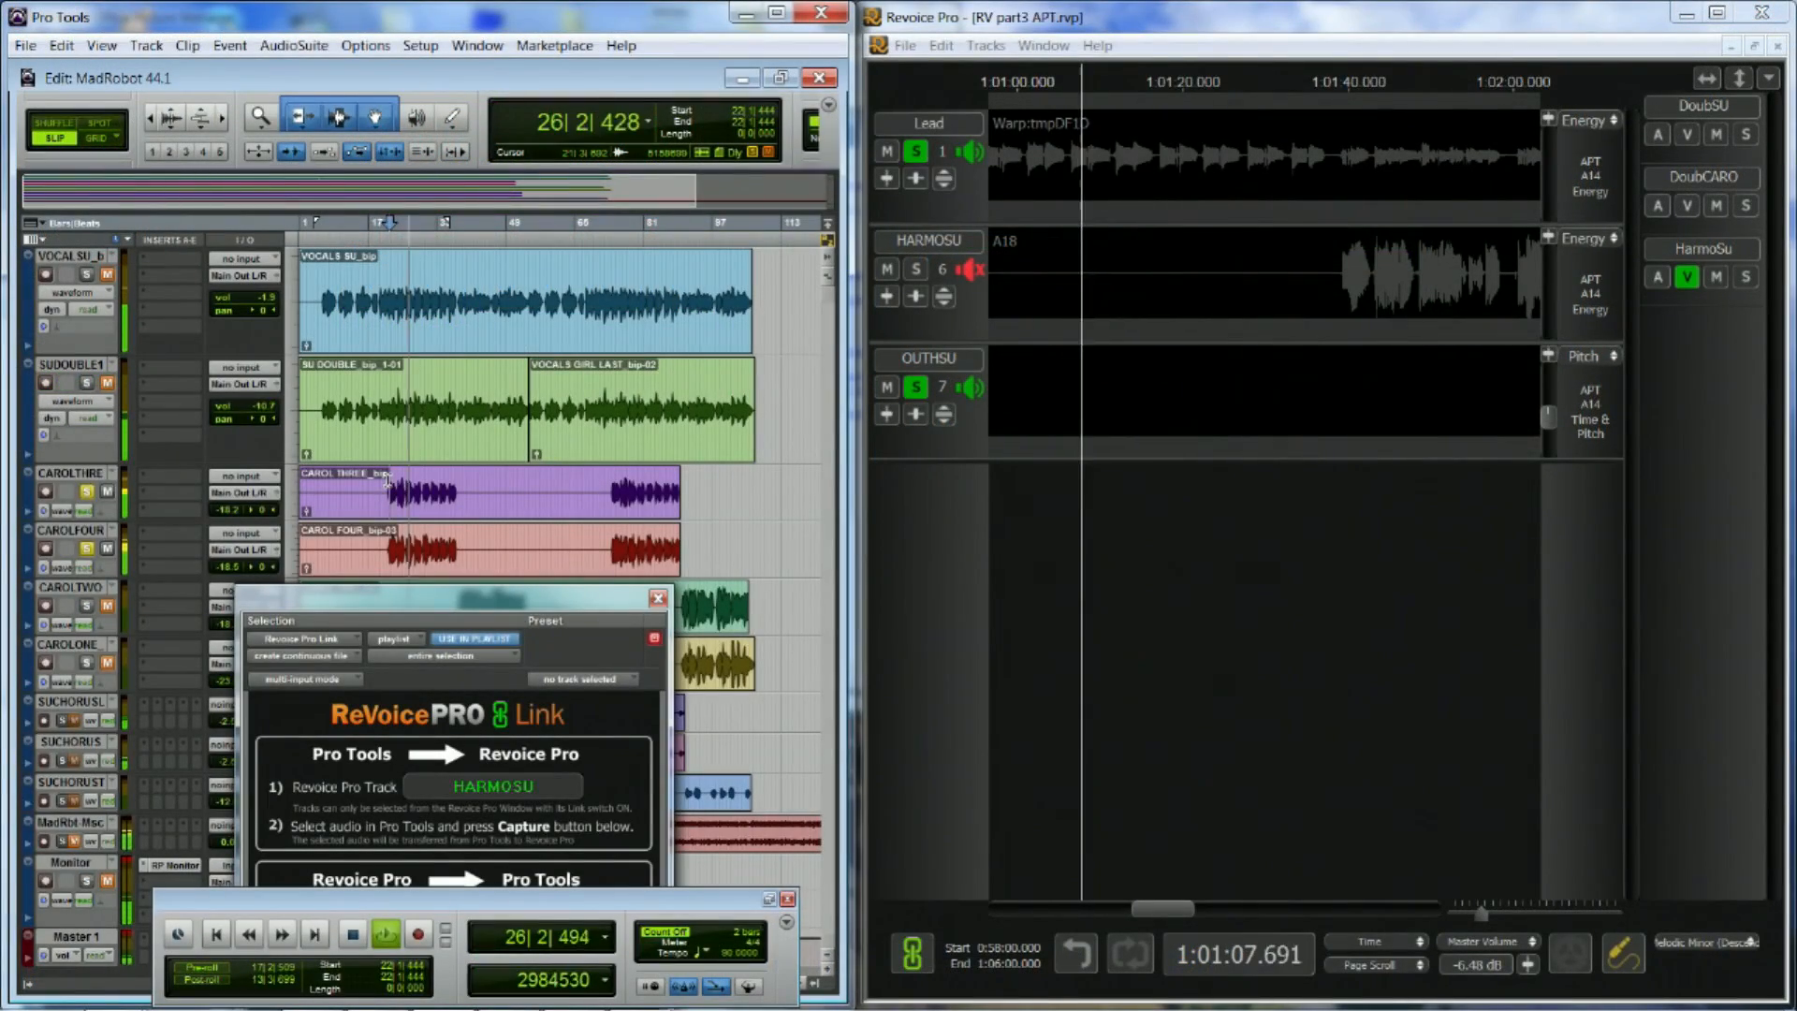
left_click(87, 274)
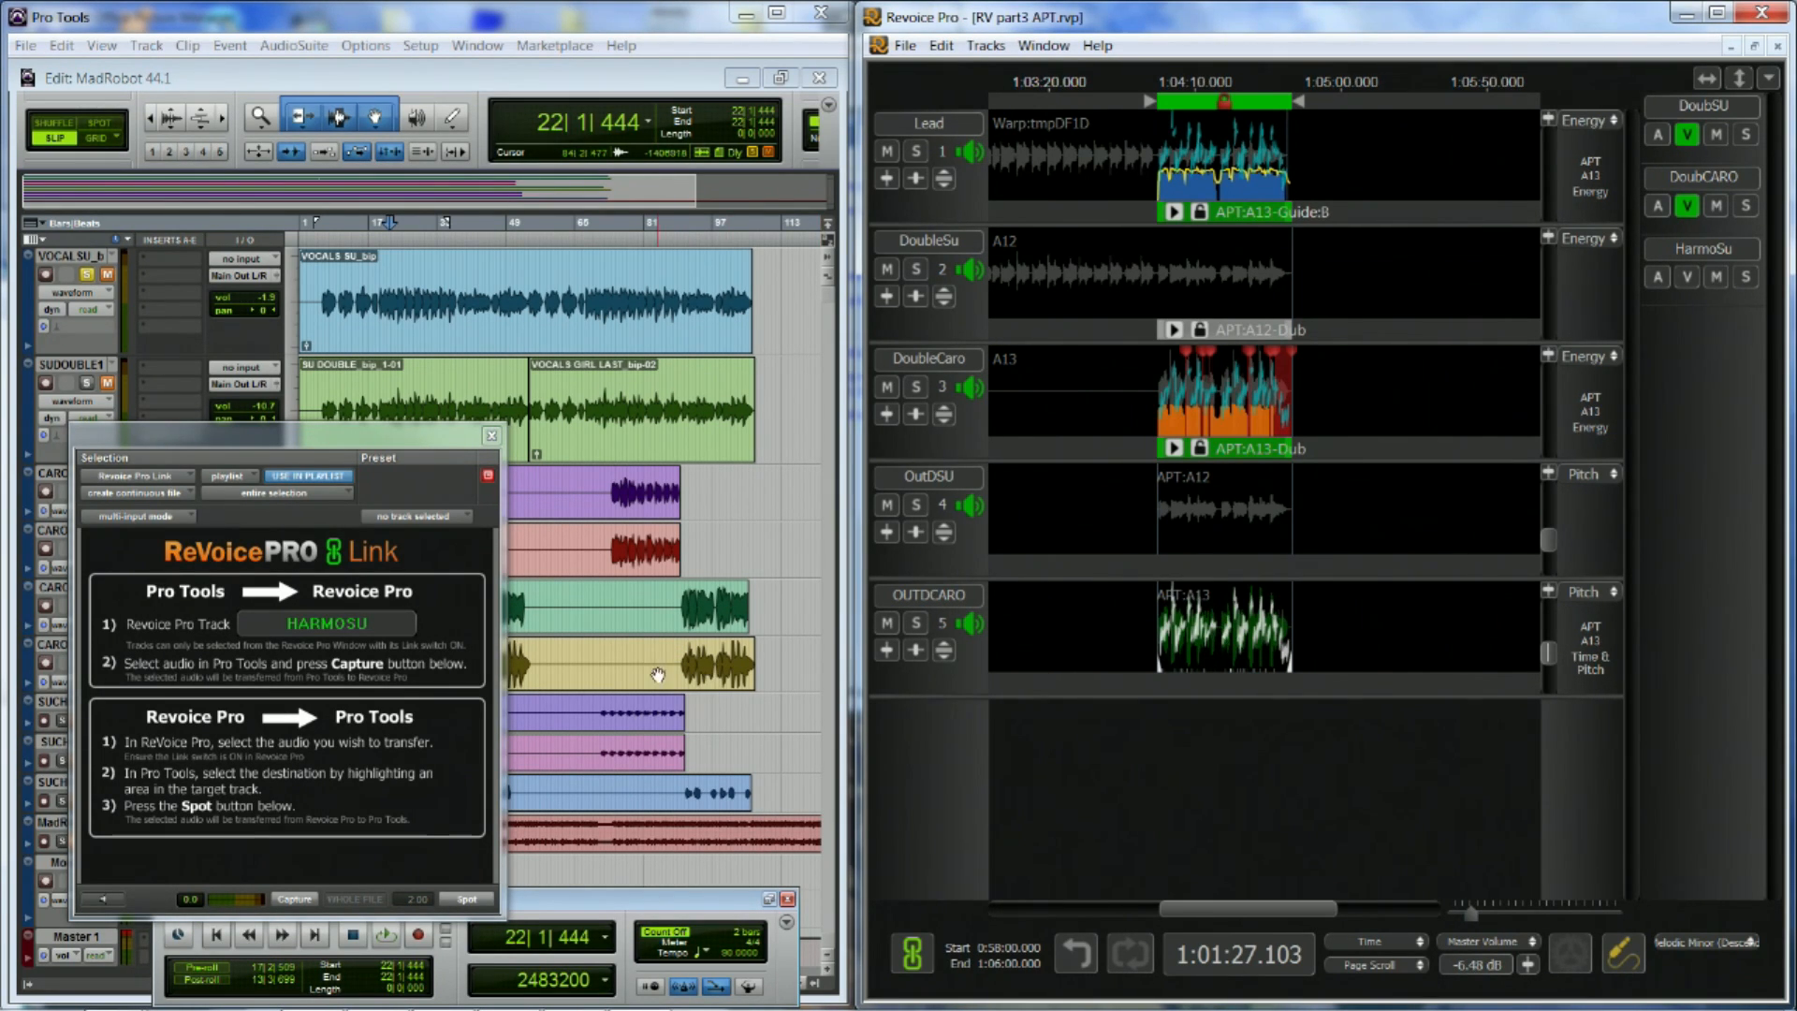
In Pro Tools, select the last CAROLONE phrase from about bar 89 to bar 106 and spot the audio selected in Revoice Pro there
left_click_drag(676, 666, 755, 667)
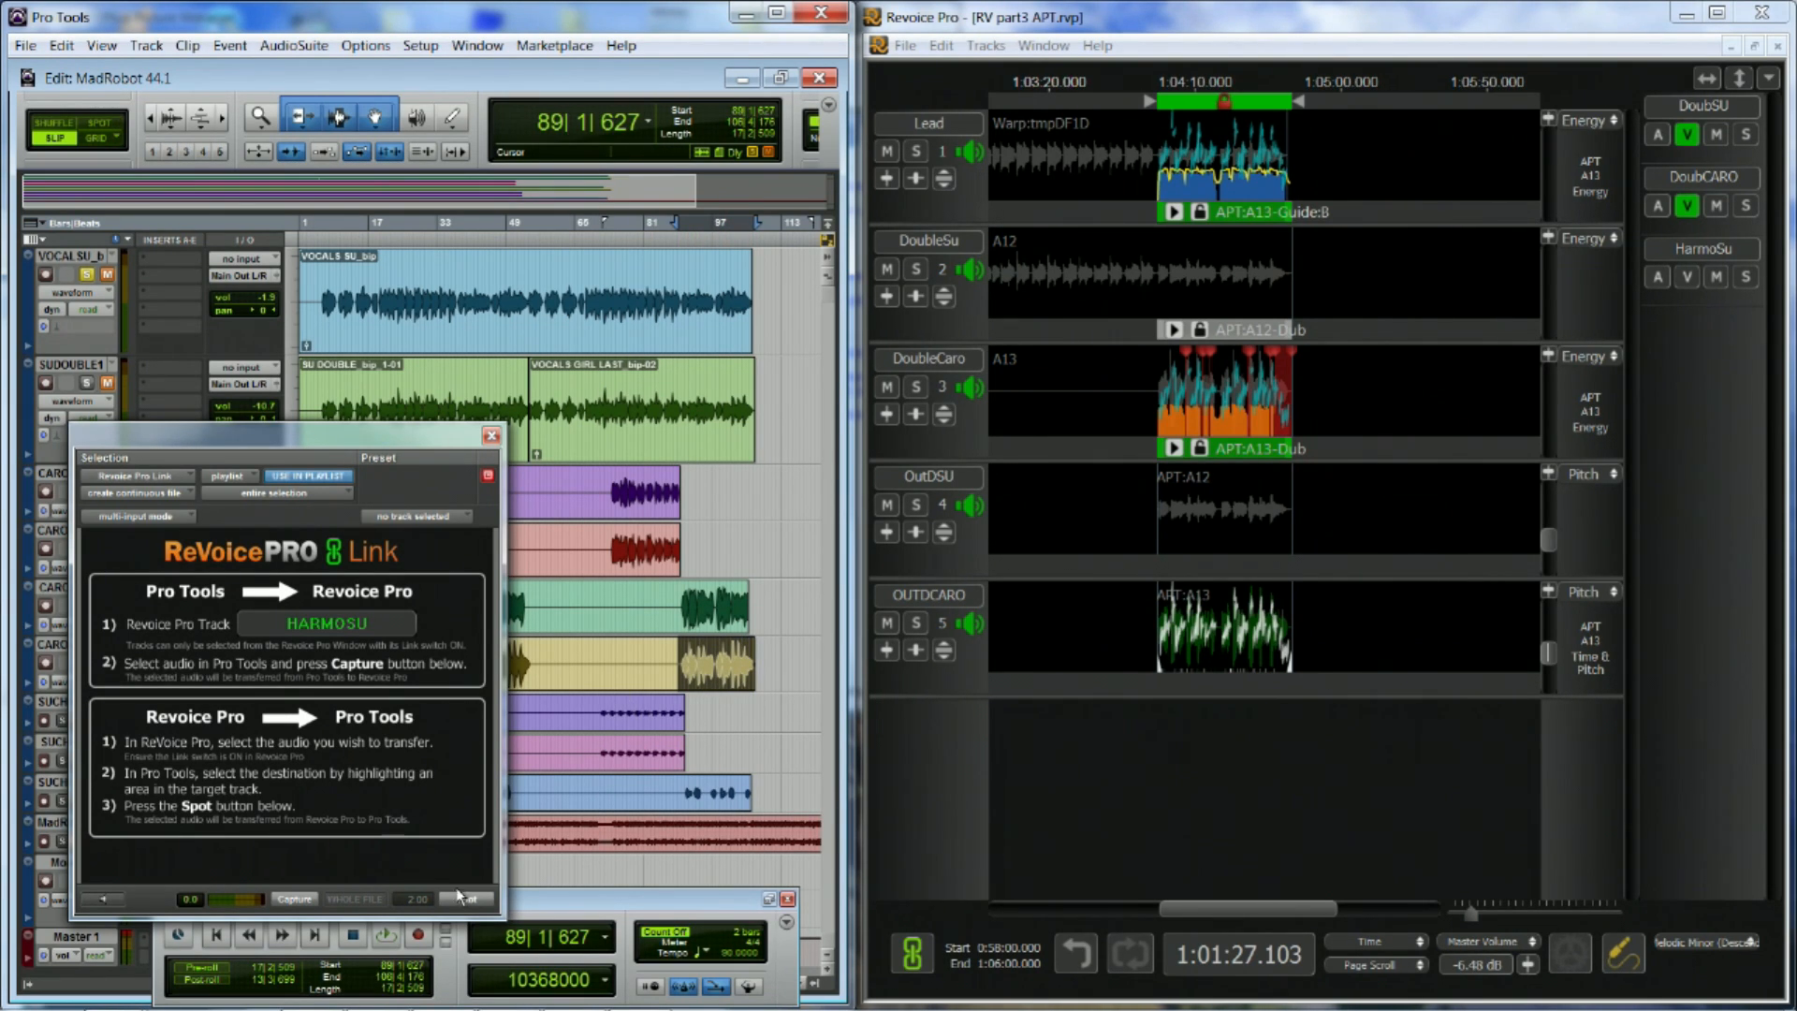
left_click(468, 901)
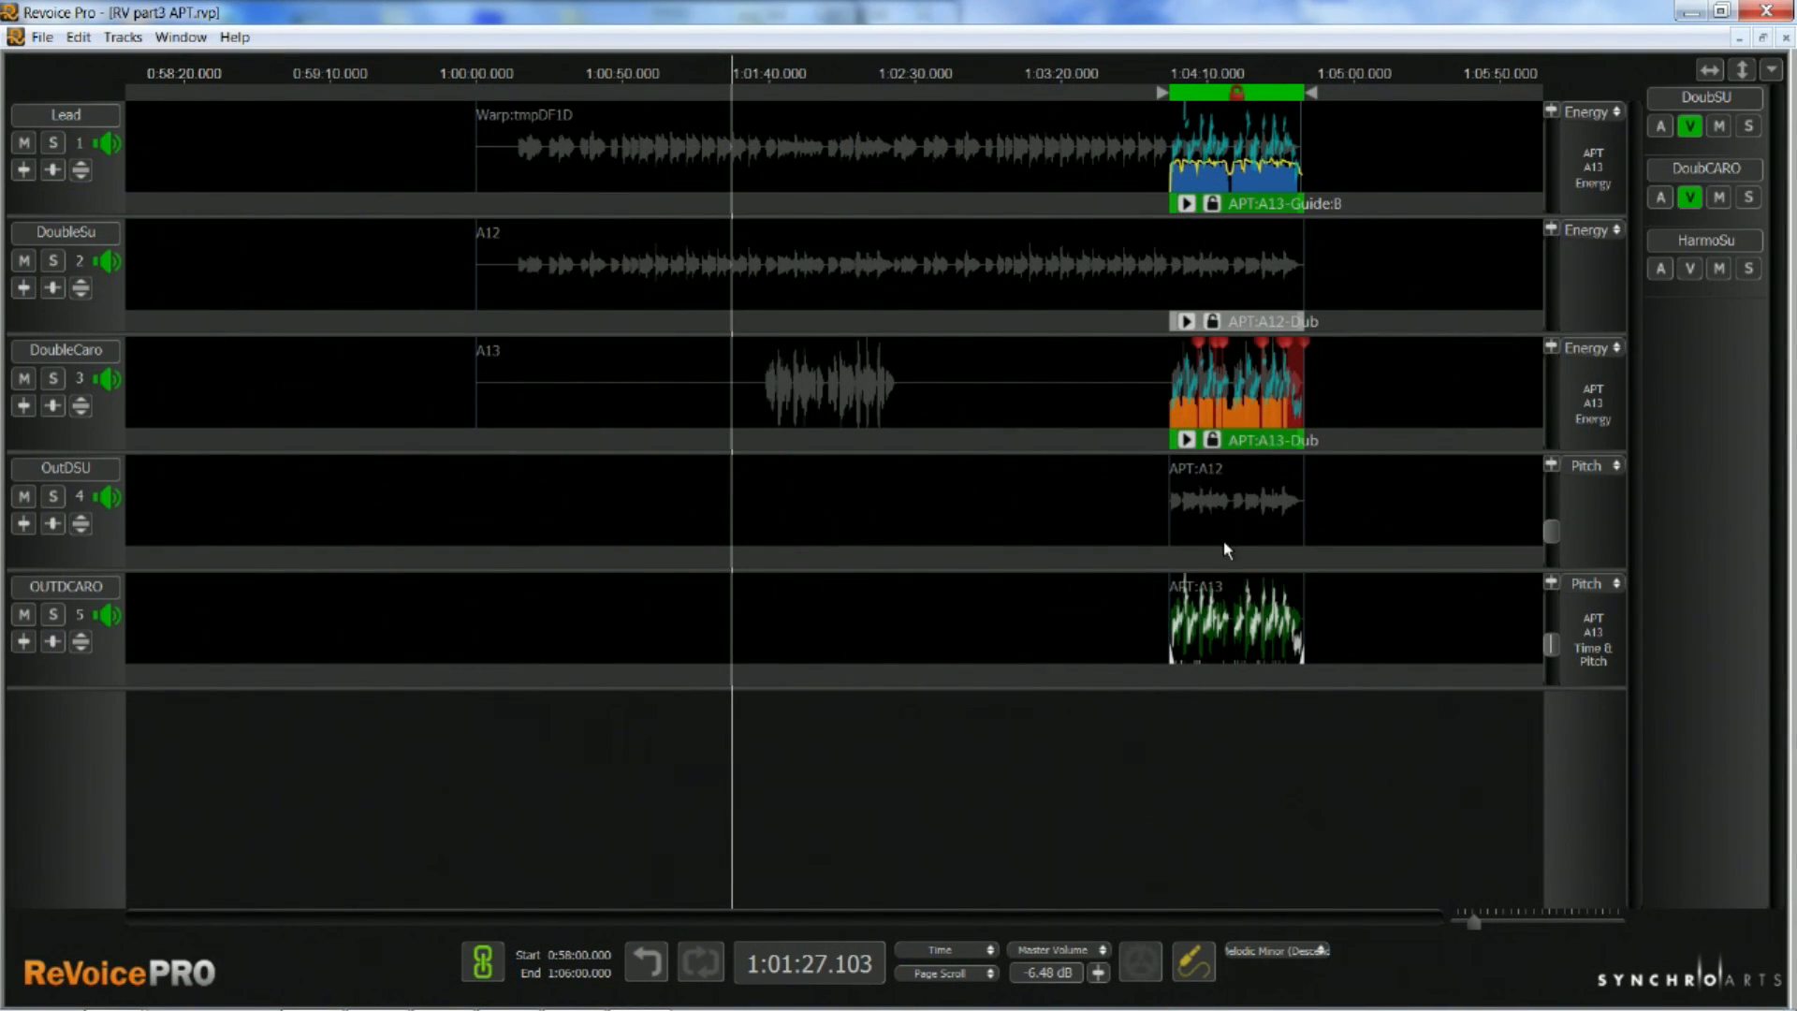
In Revoice Pro, set up a new APT process for the selected audio and expand the options for creating multiple processes
right_click(1206, 674)
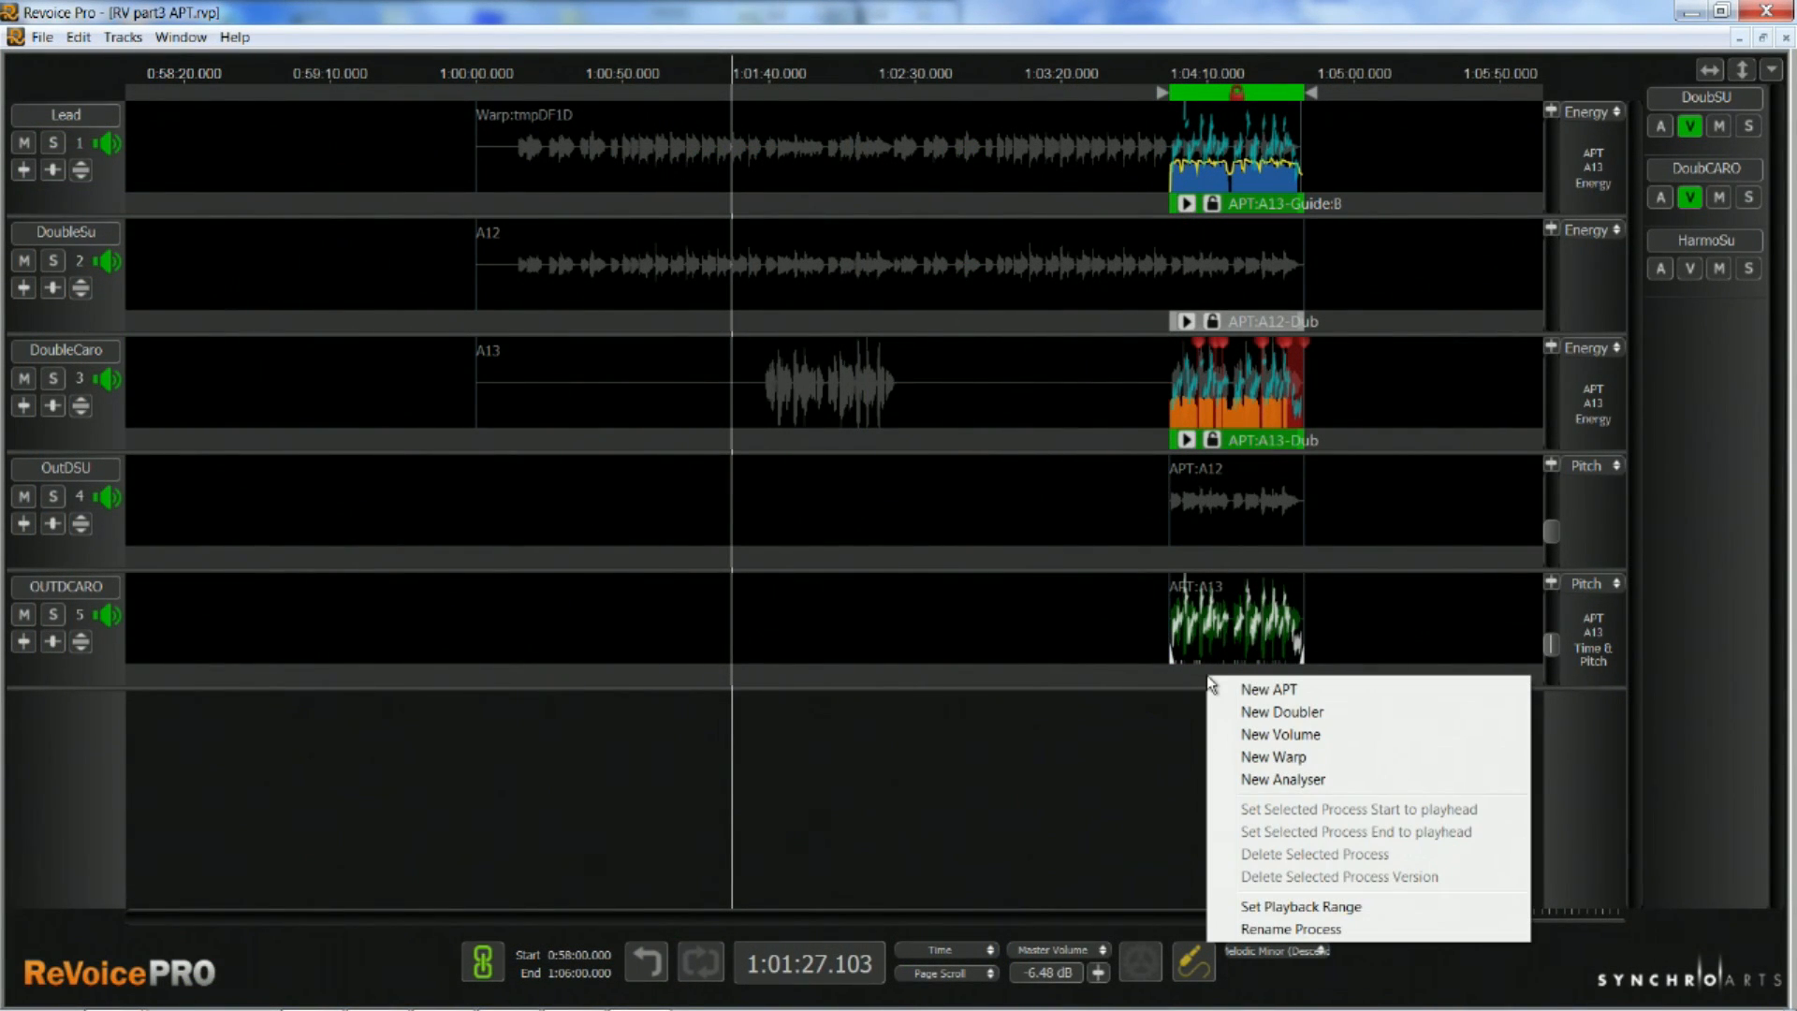
left_click(1263, 693)
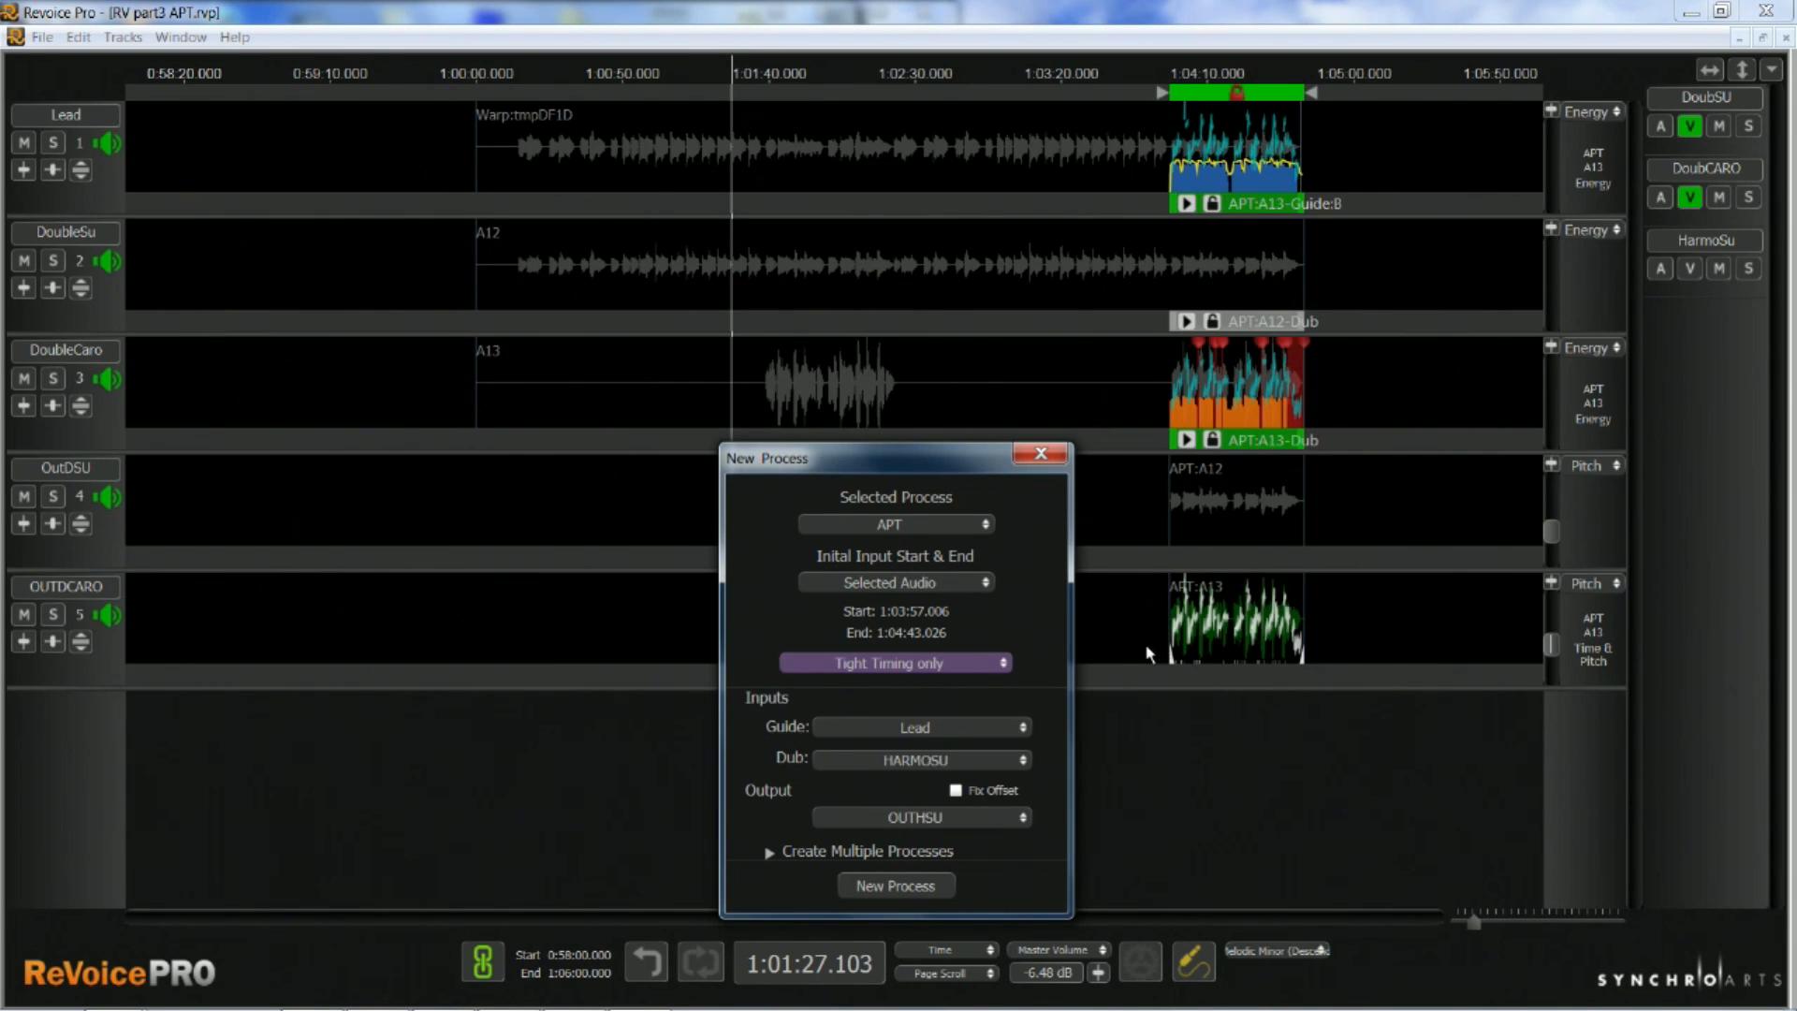
left_click(770, 854)
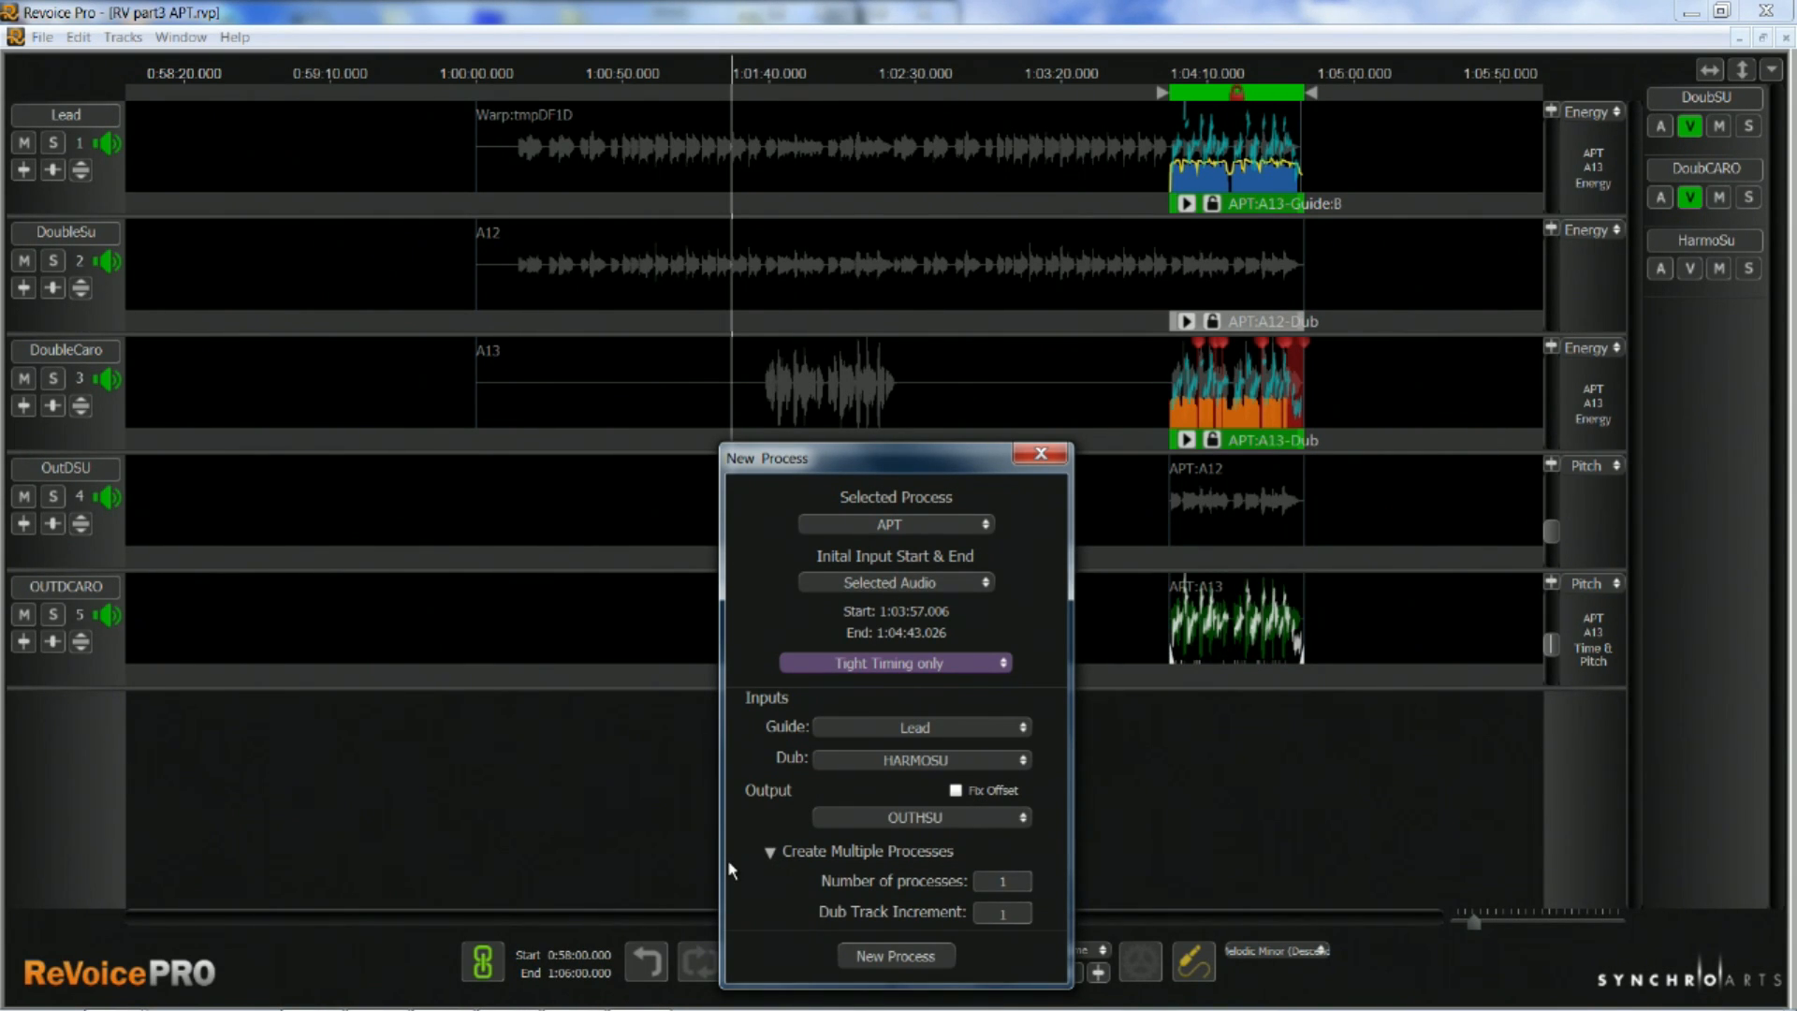